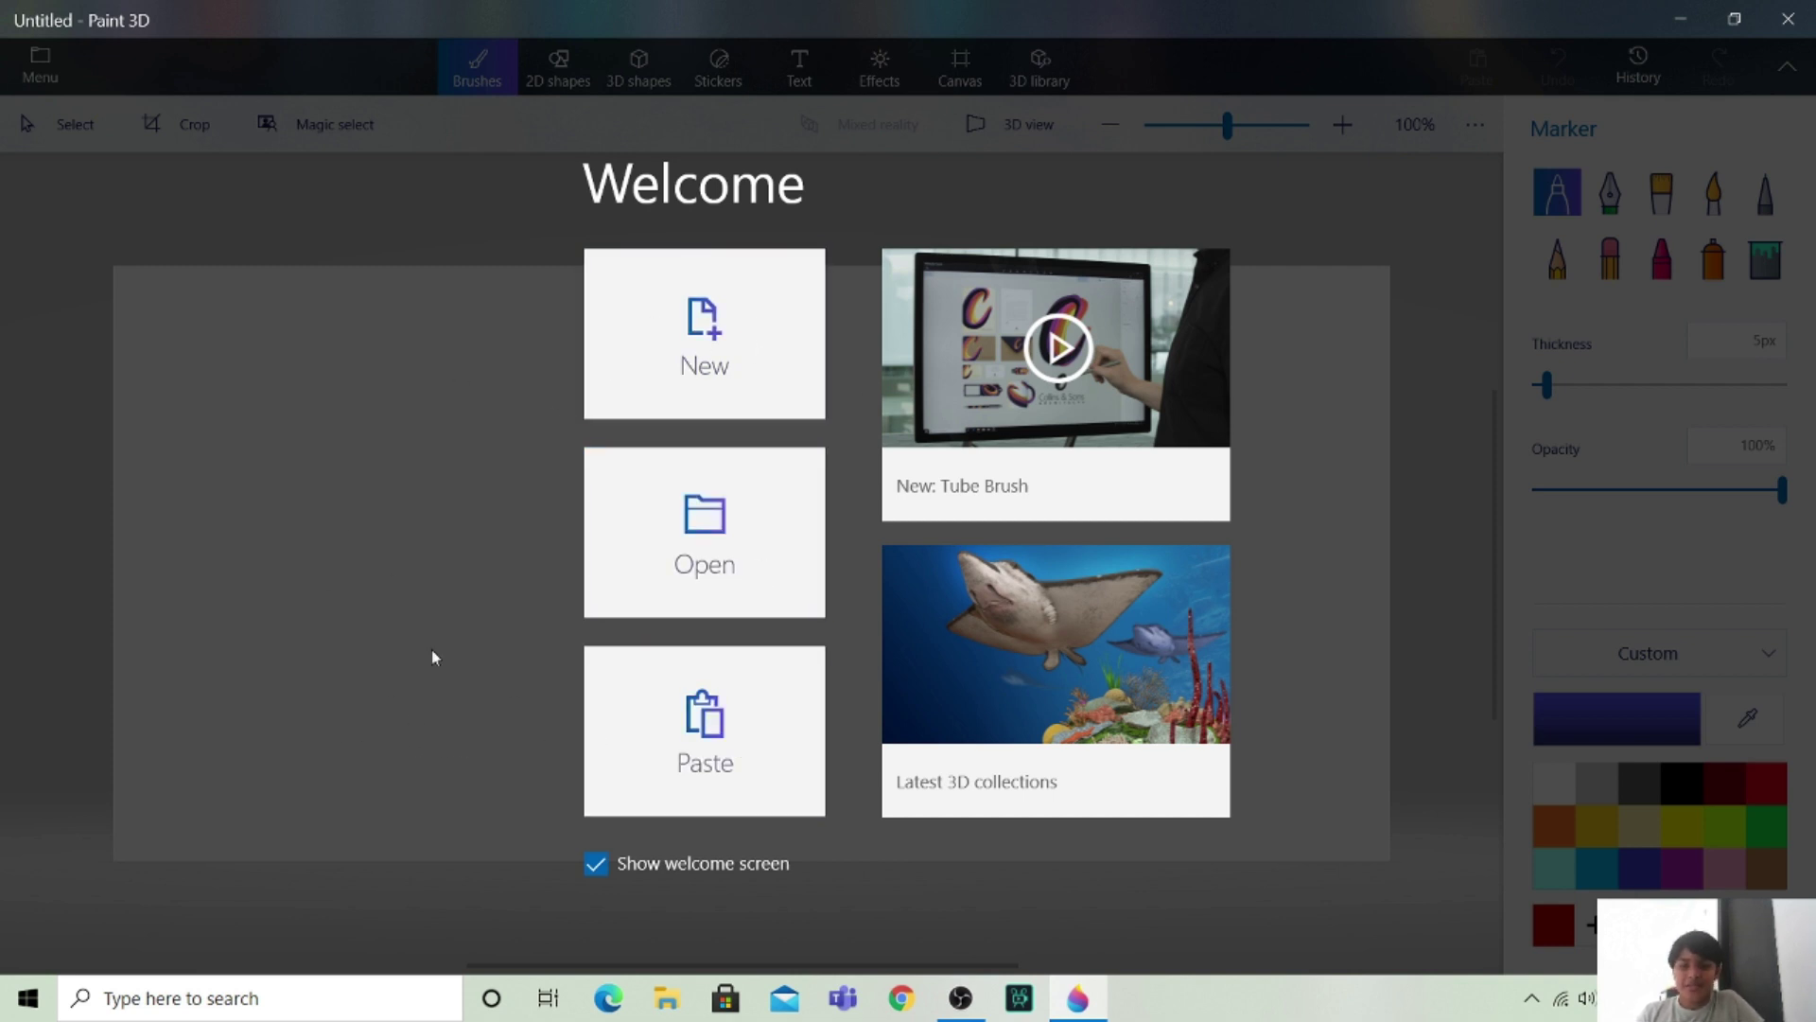
# Create a new blank project.
pyautogui.click(809, 365)
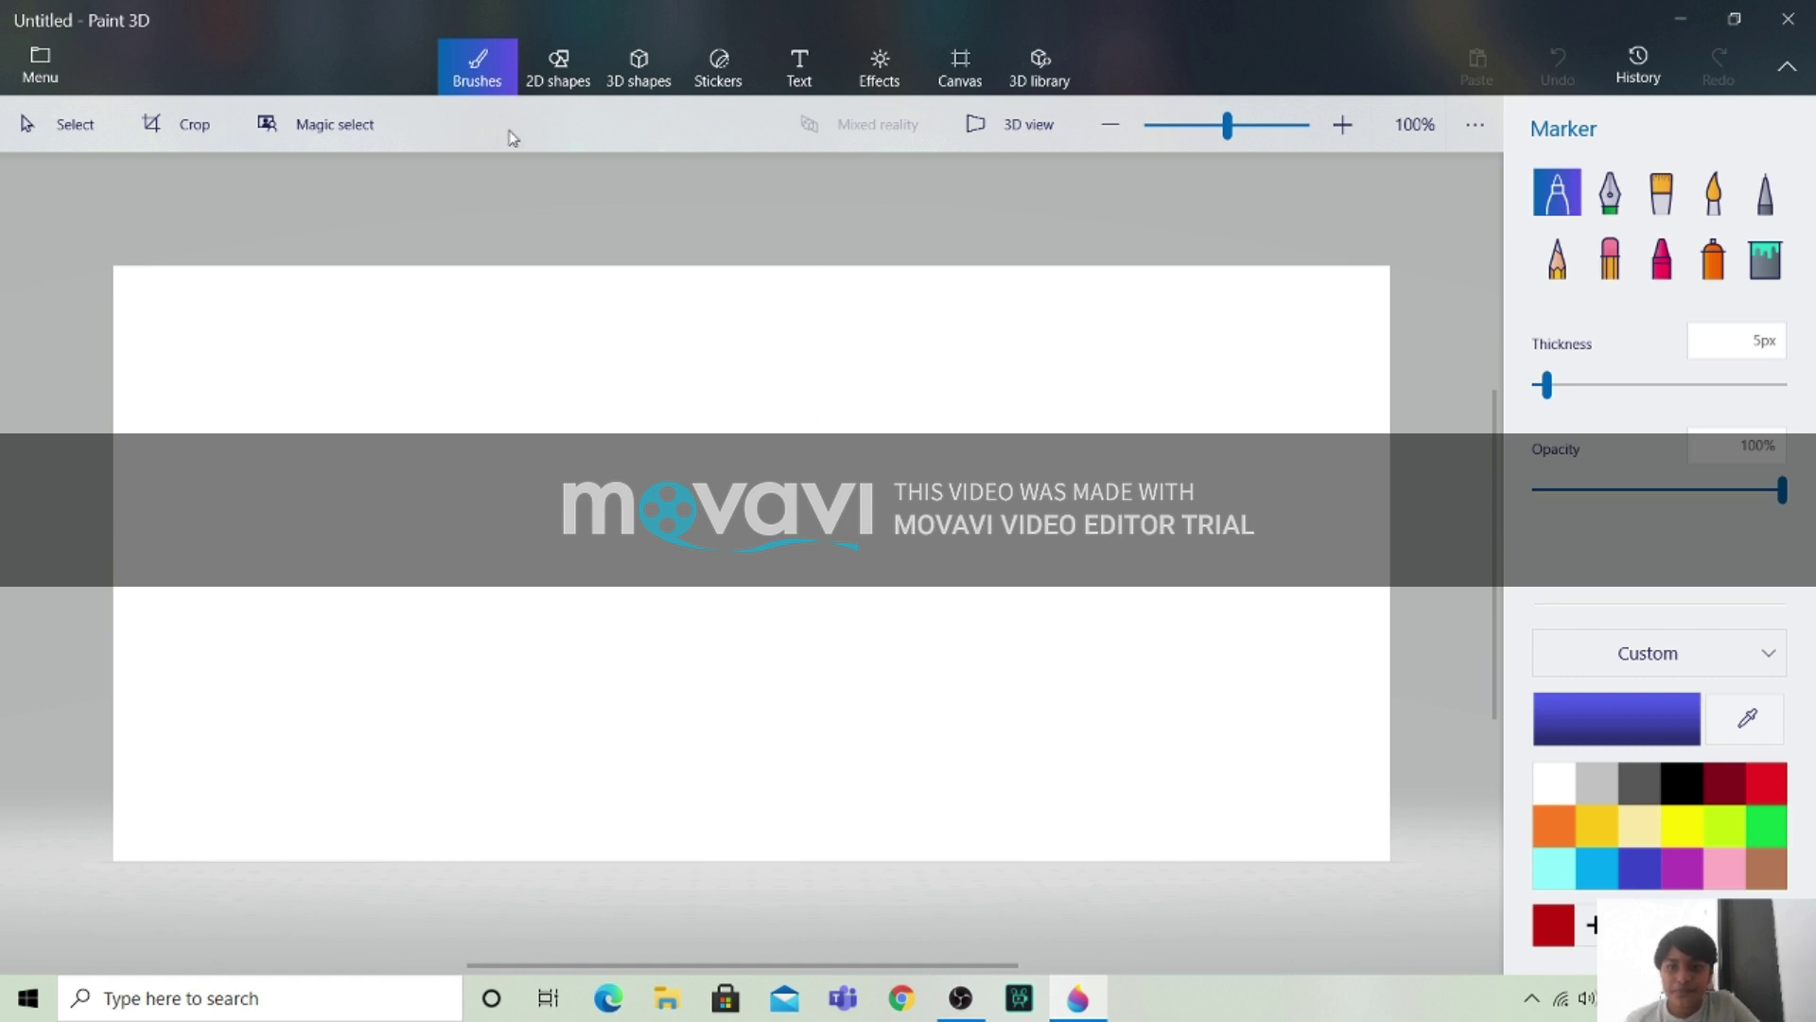
# Look through the tools for 2D shapes, 3D shapes, stickers, text, effects, canvas settings and the 3D library.
pyautogui.click(557, 75)
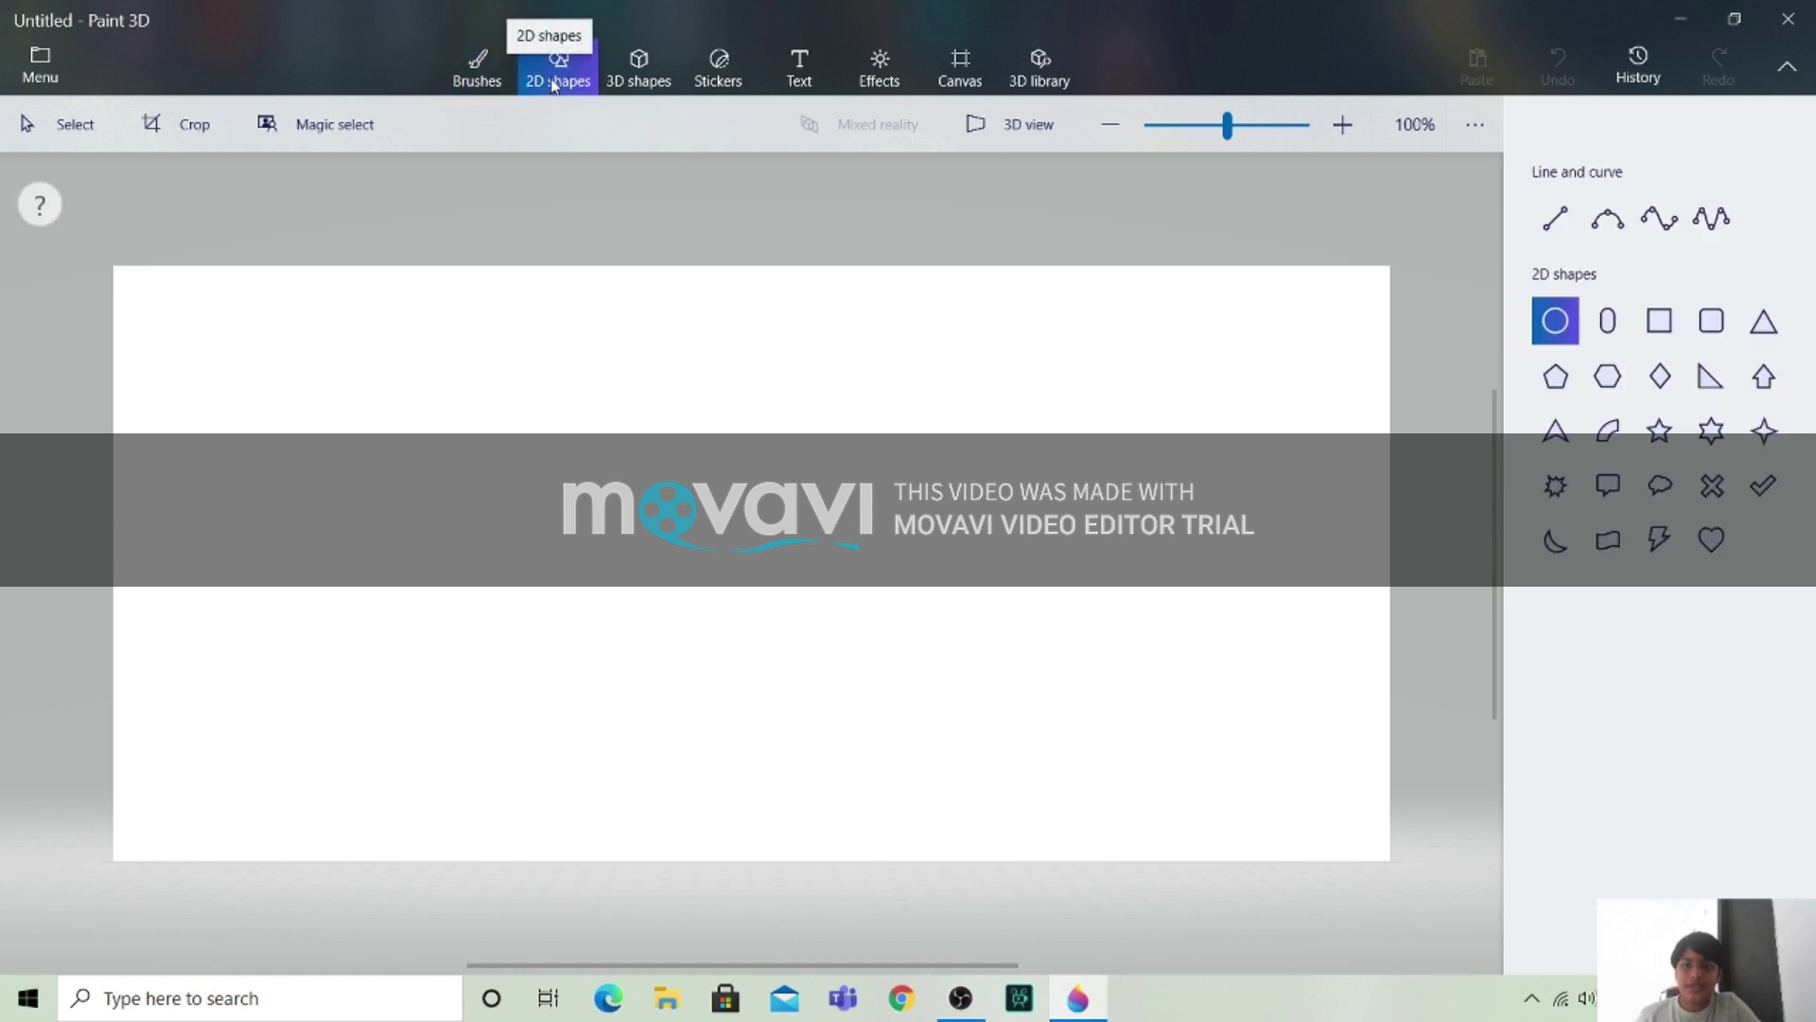
pyautogui.click(659, 87)
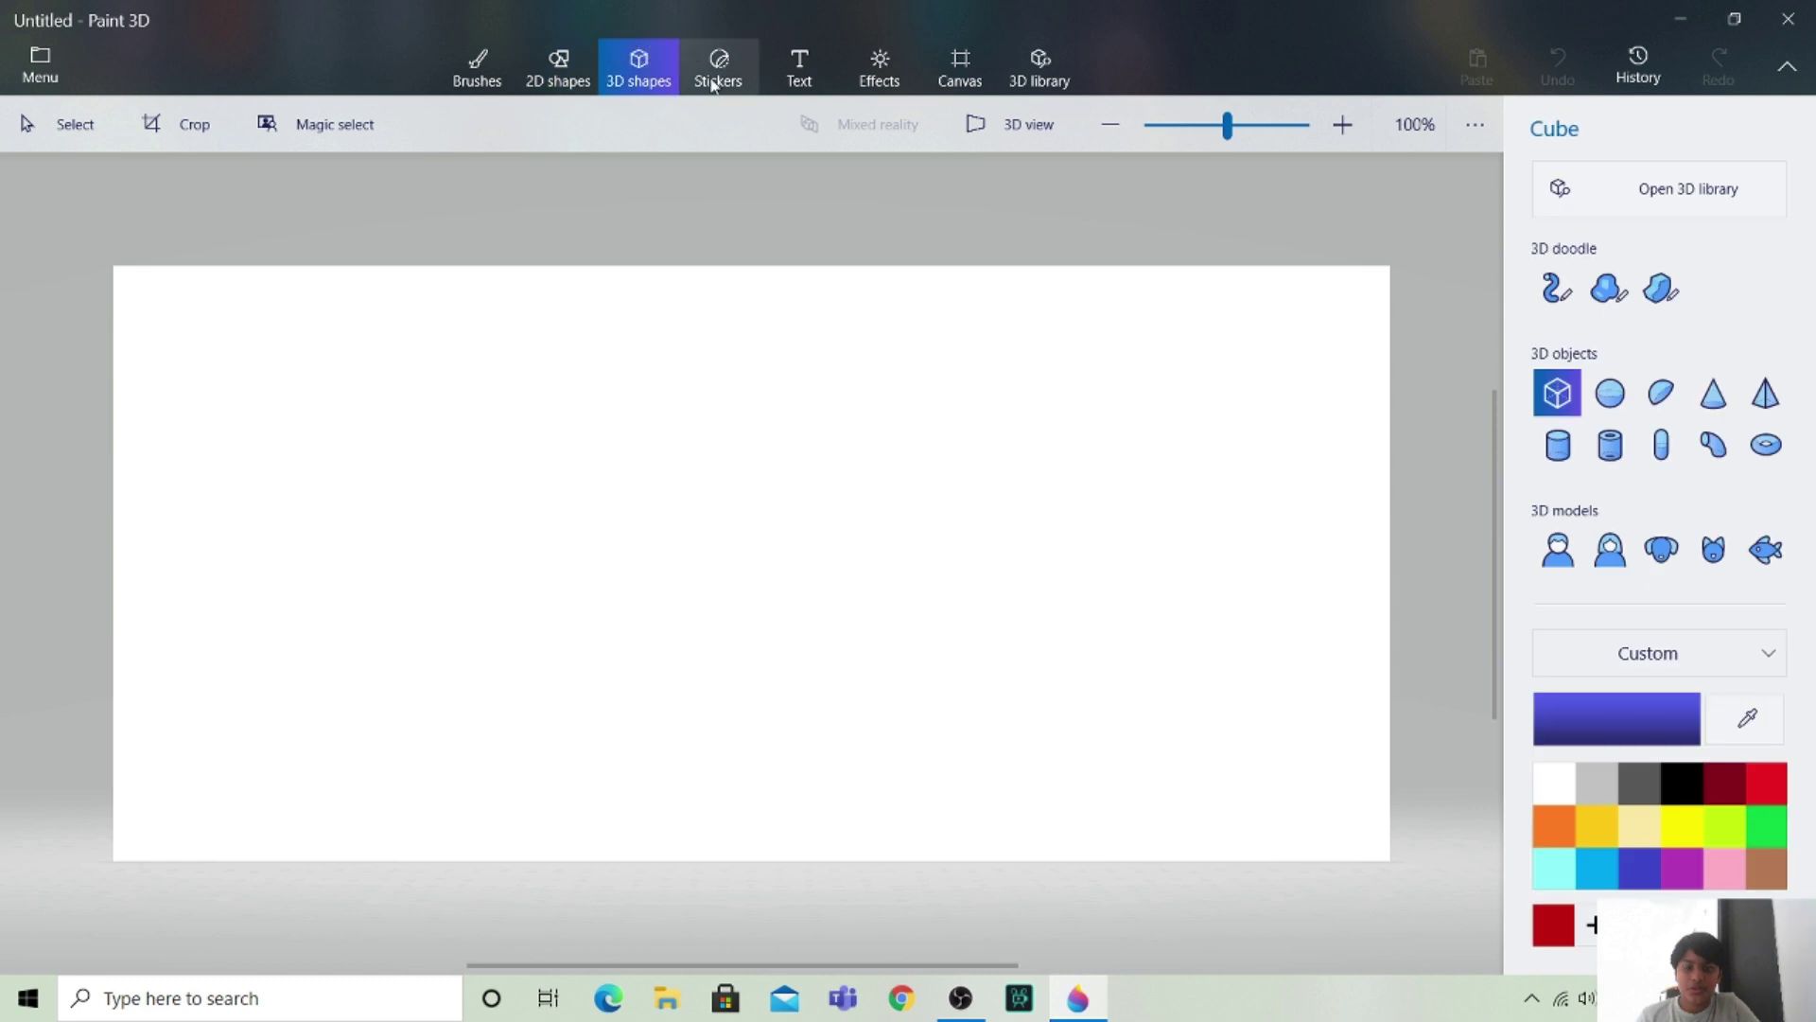
pyautogui.click(717, 84)
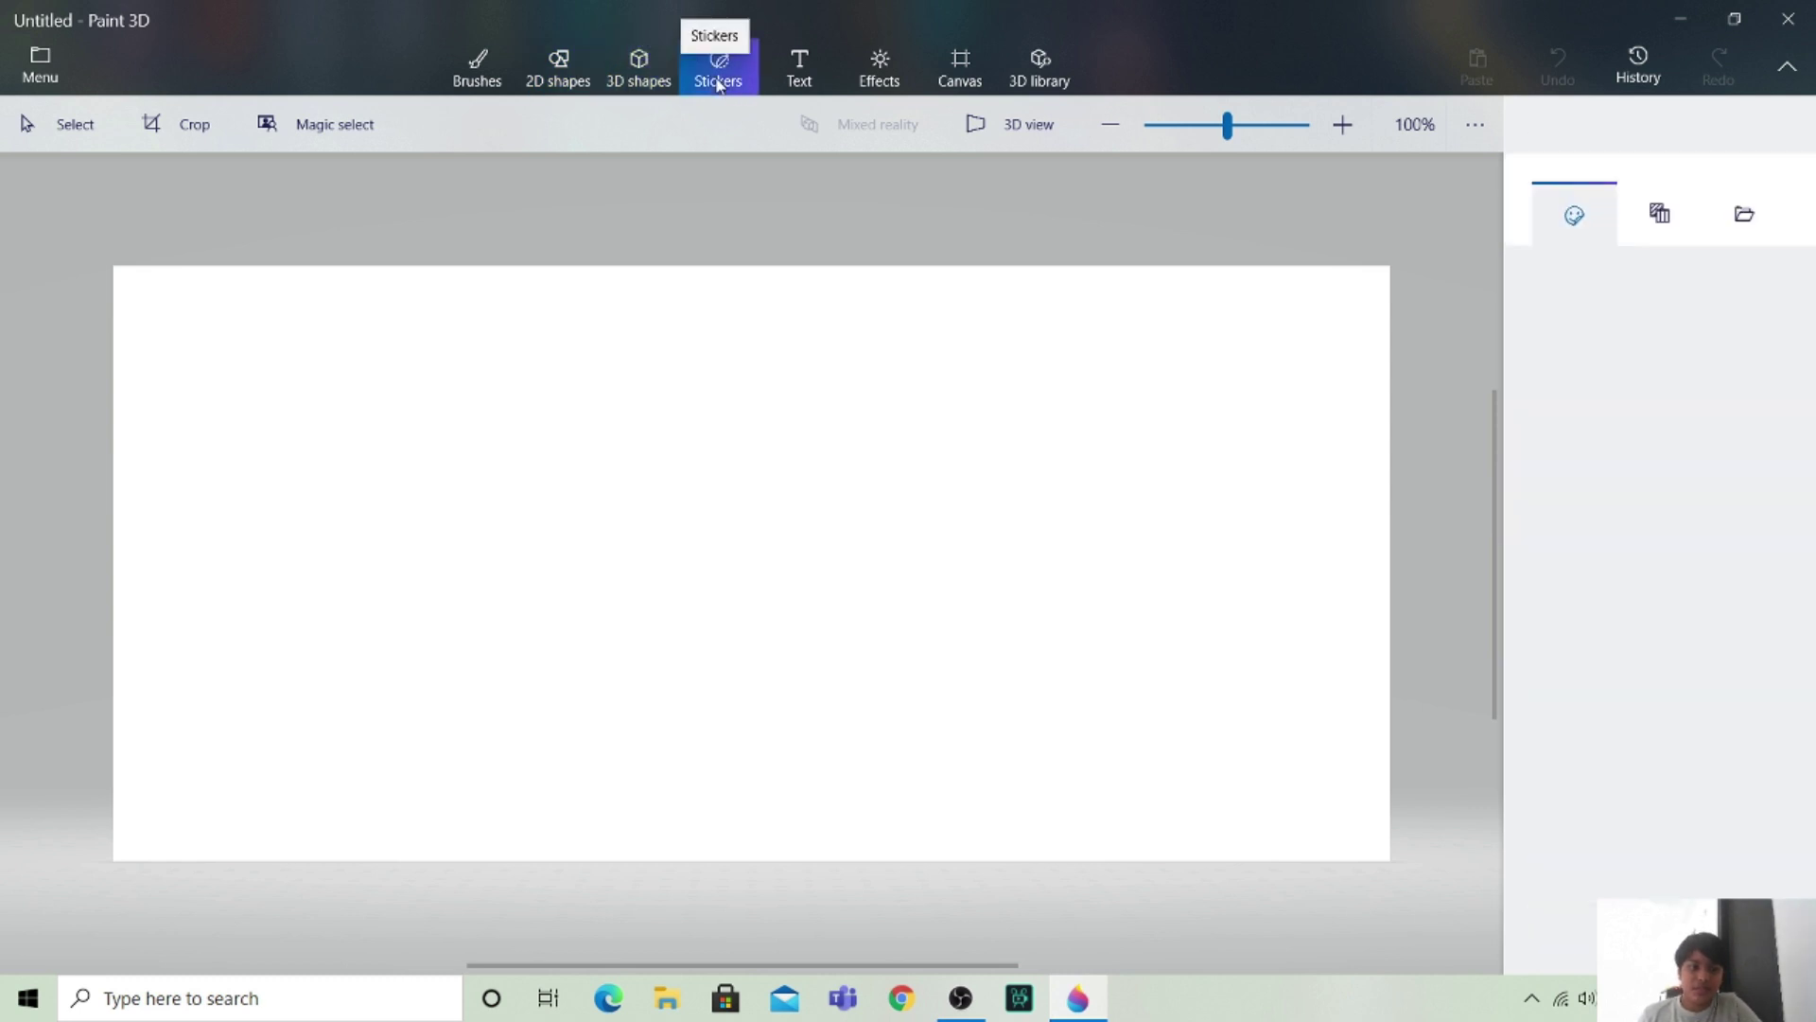
pyautogui.click(830, 64)
pyautogui.click(905, 60)
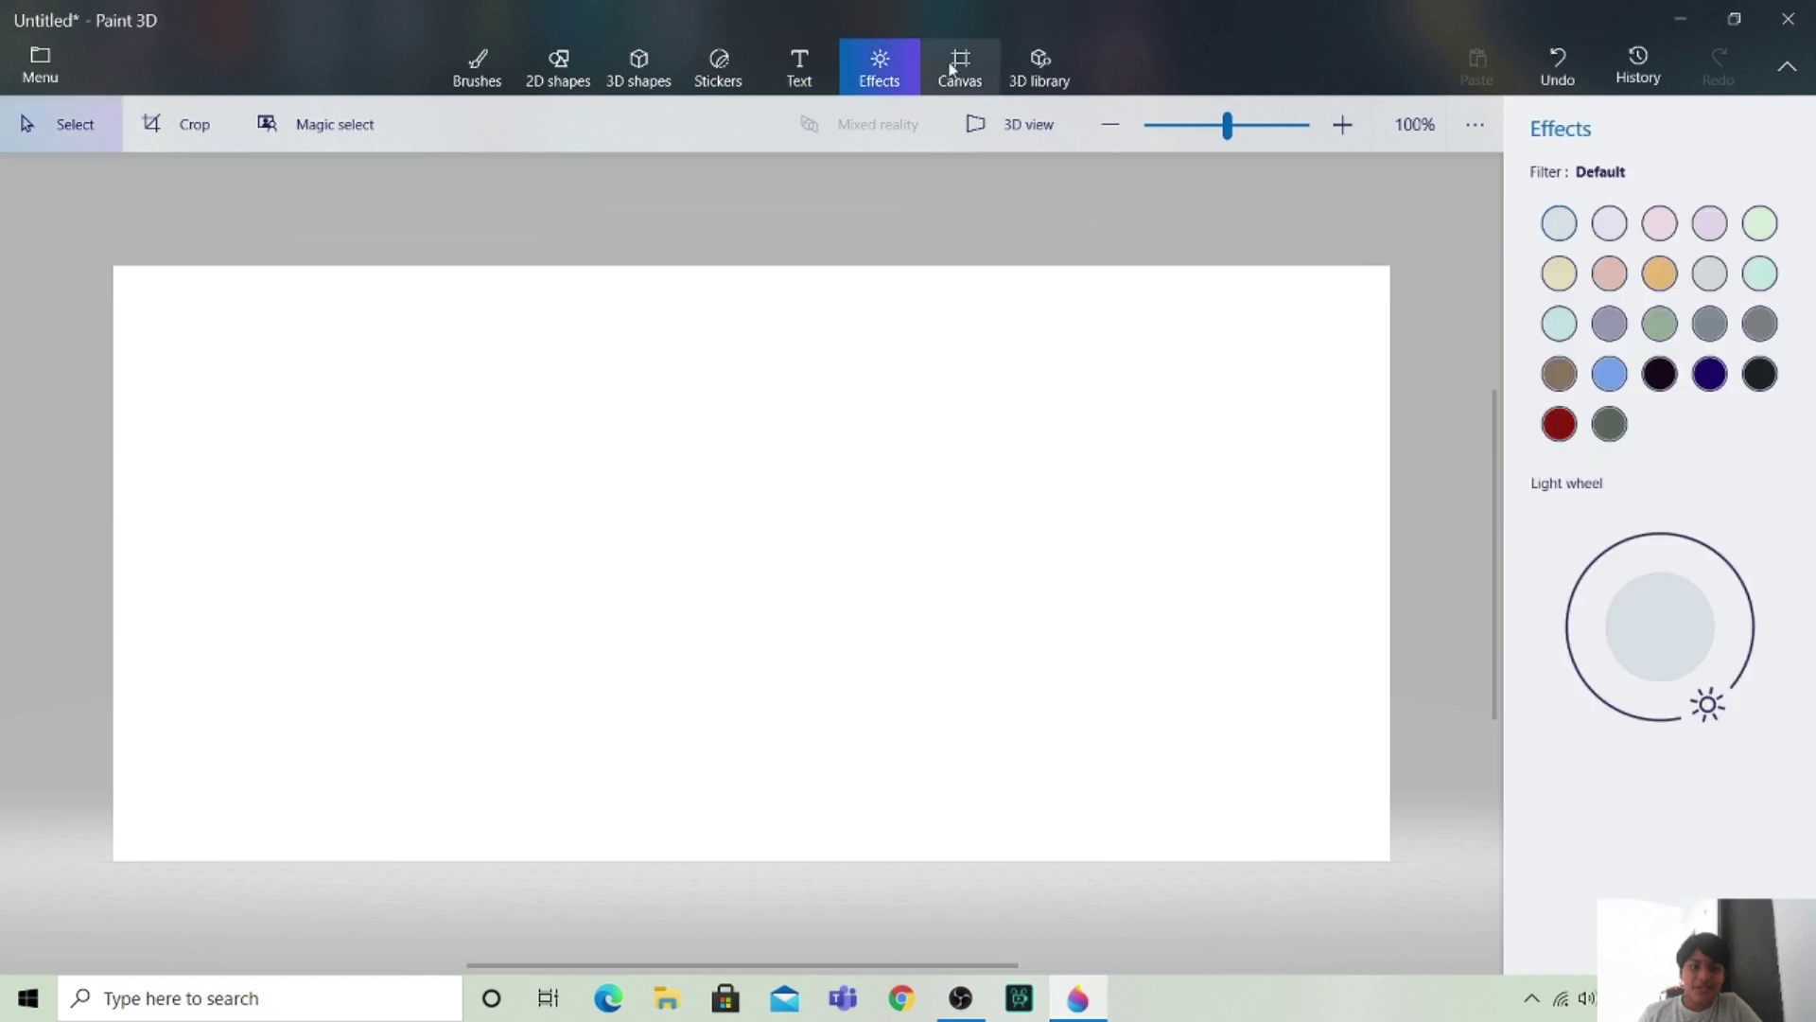
pyautogui.click(960, 65)
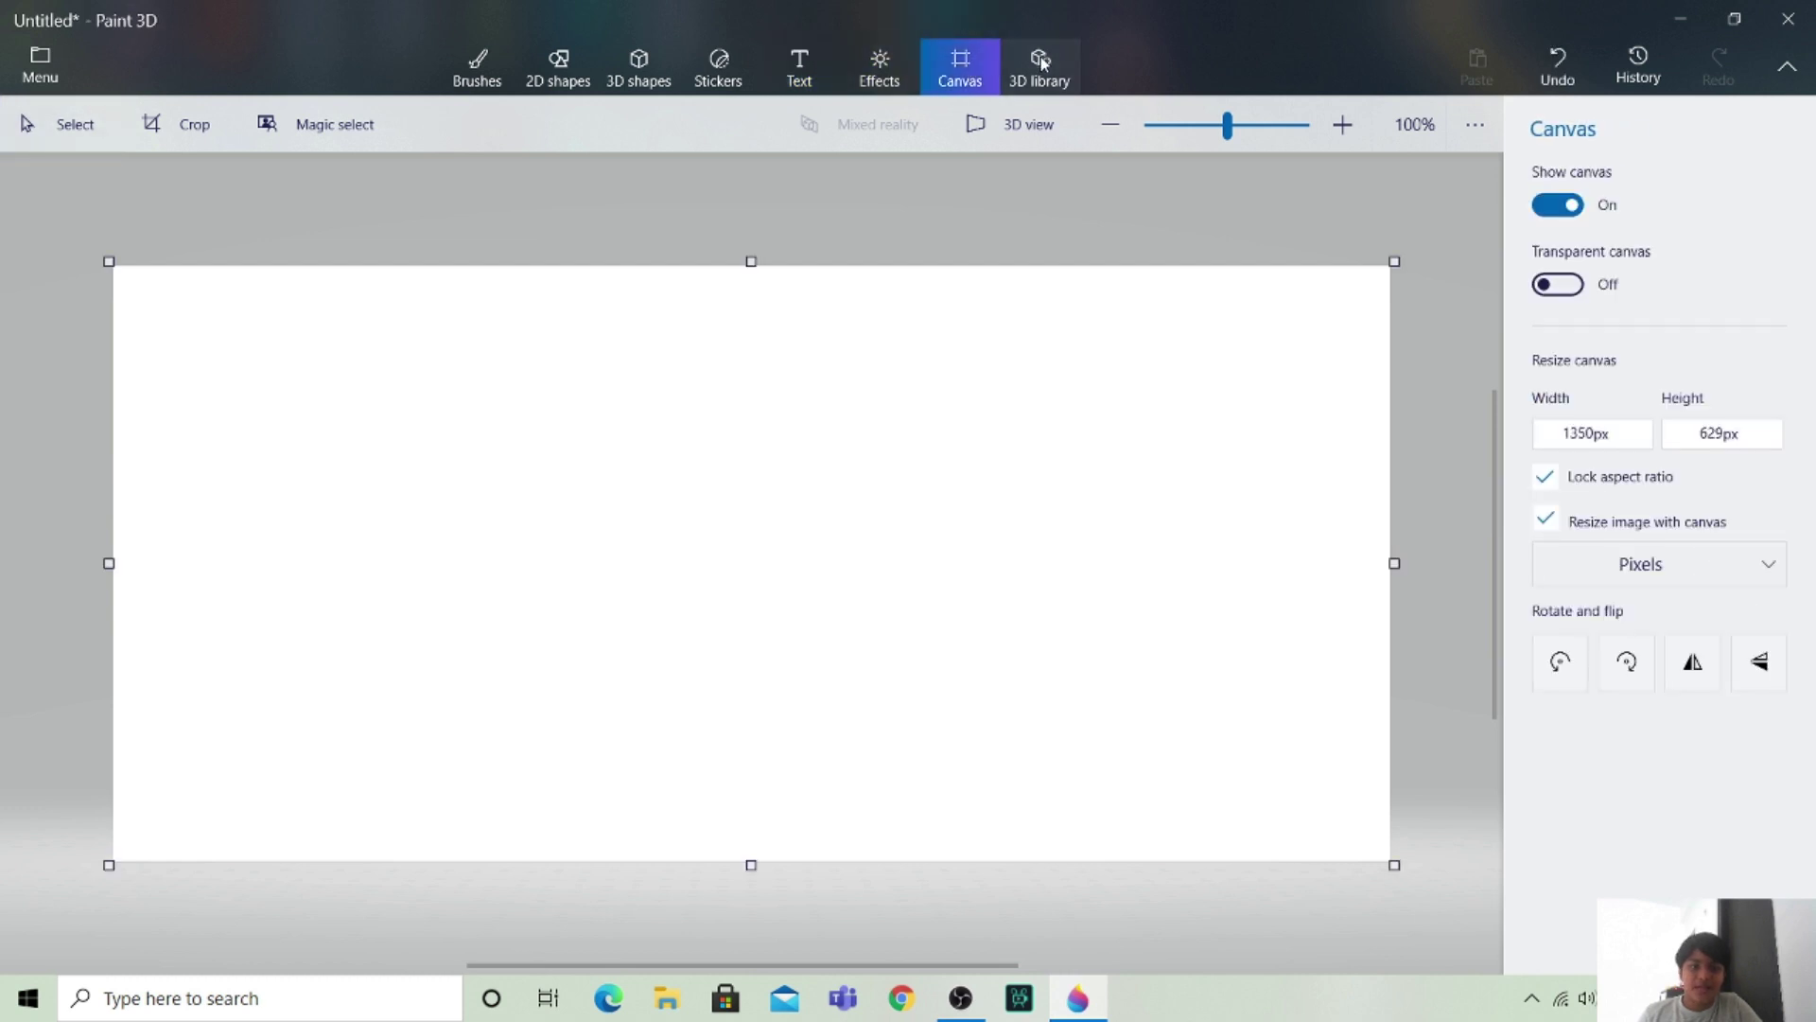
pyautogui.click(1040, 60)
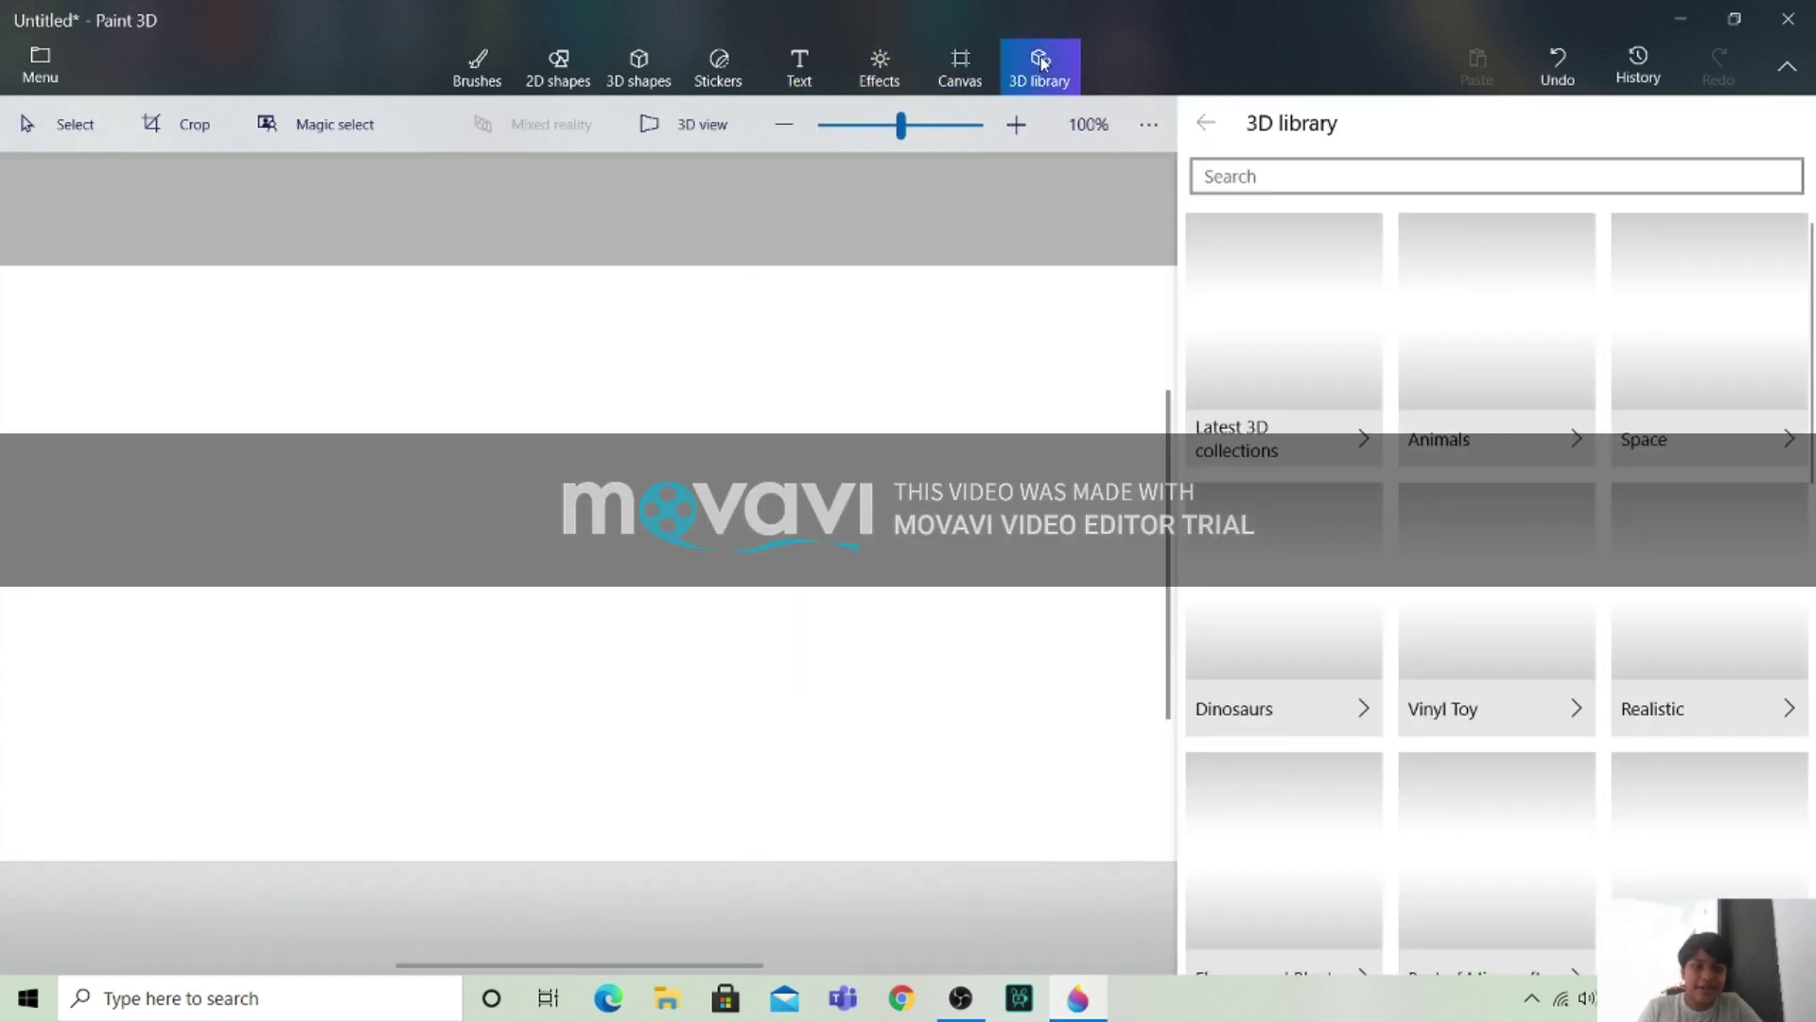
# Fill the entire canvas with black using the Fill tool.
pyautogui.click(477, 76)
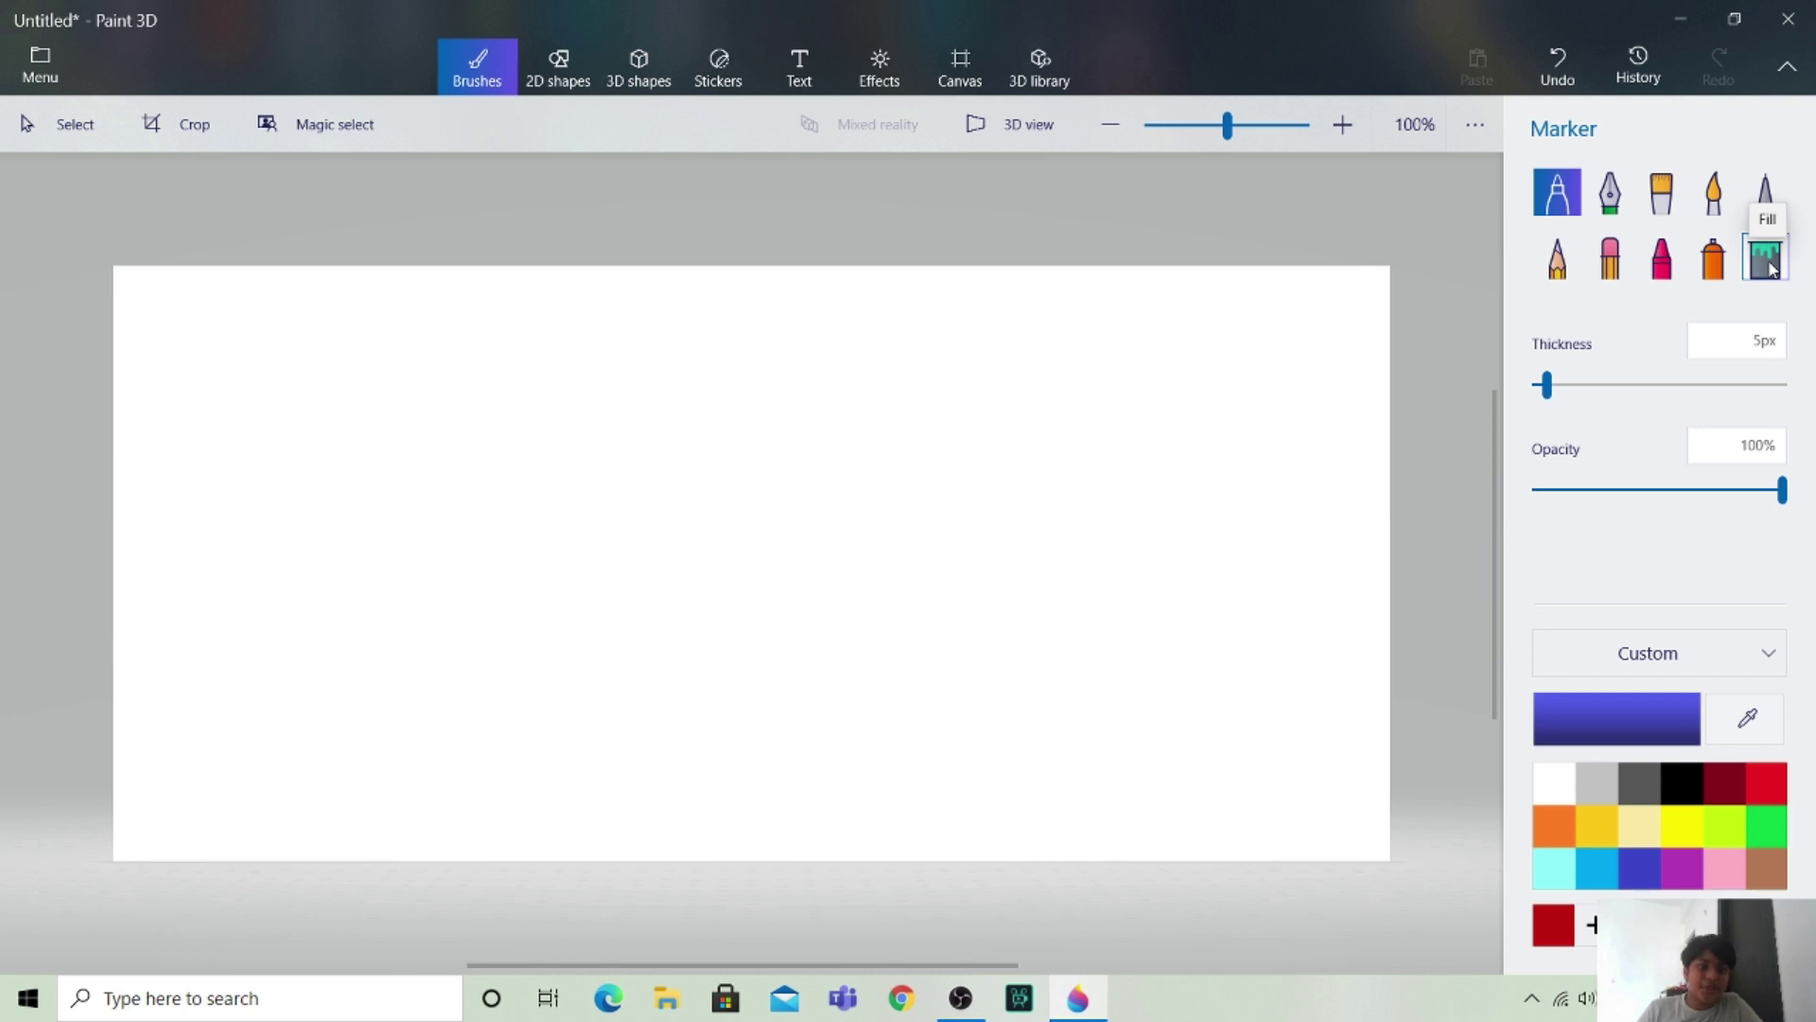
pyautogui.click(1769, 265)
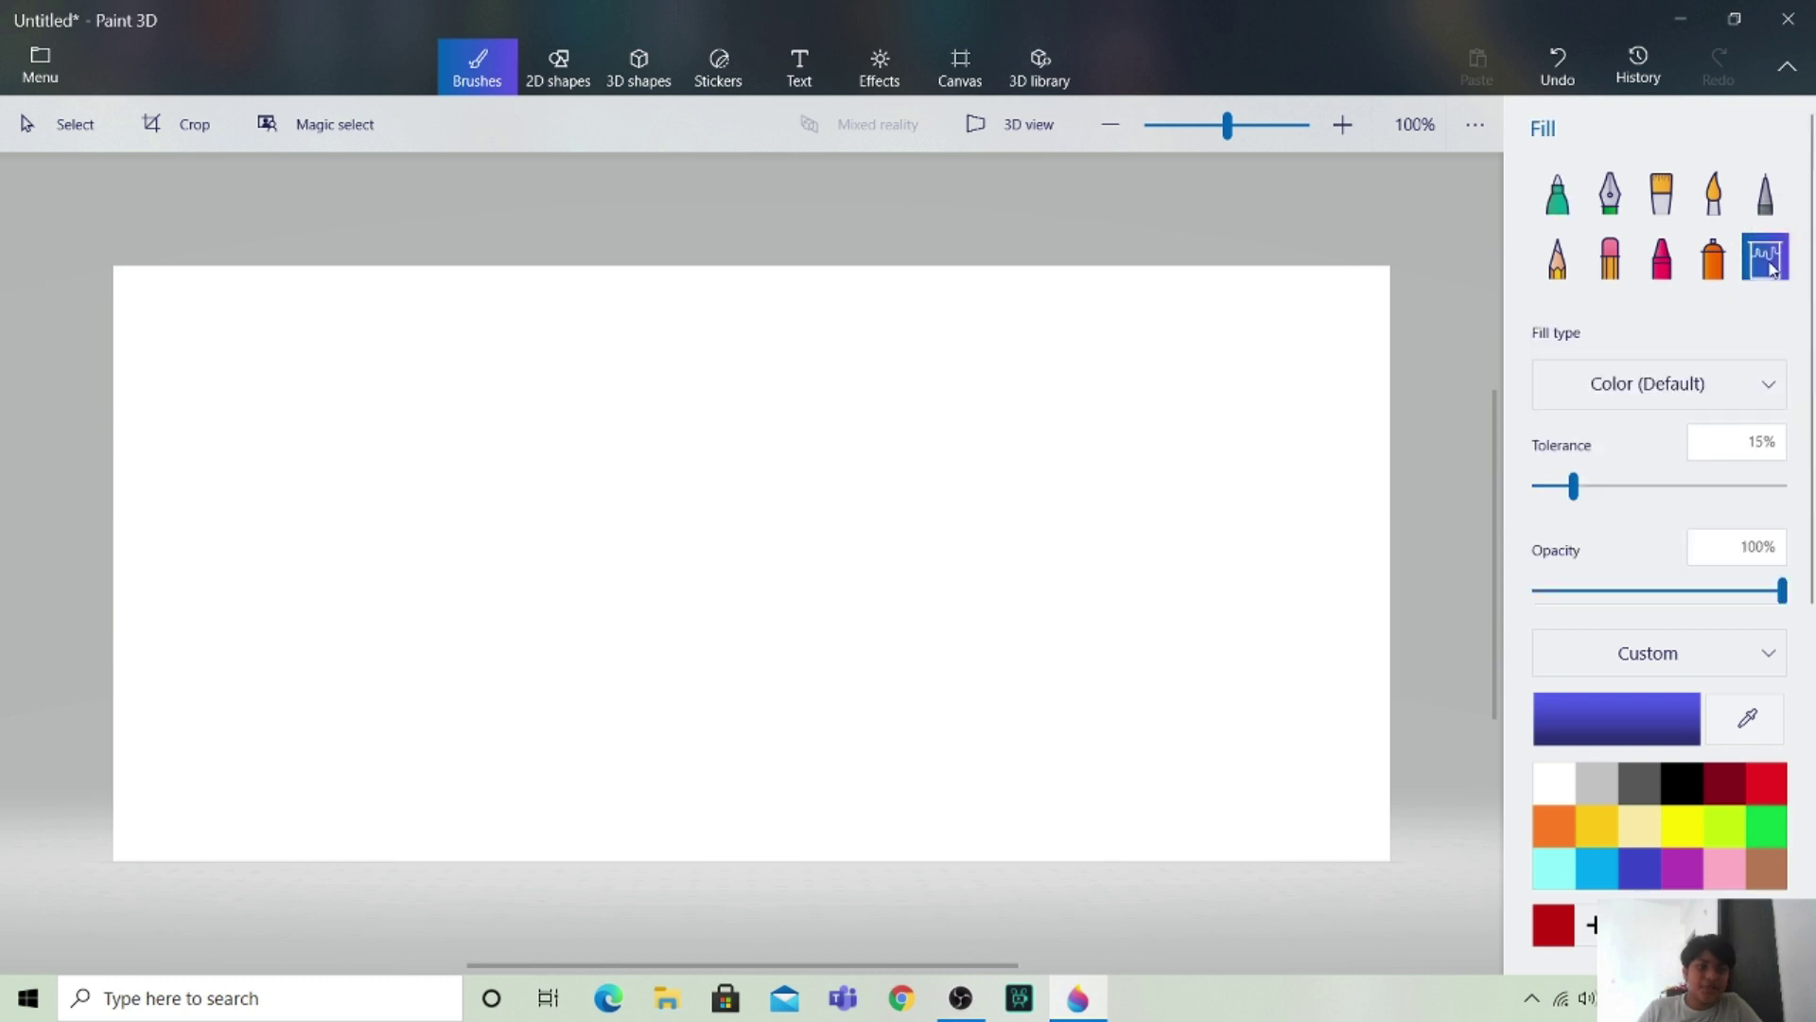
pyautogui.click(1680, 784)
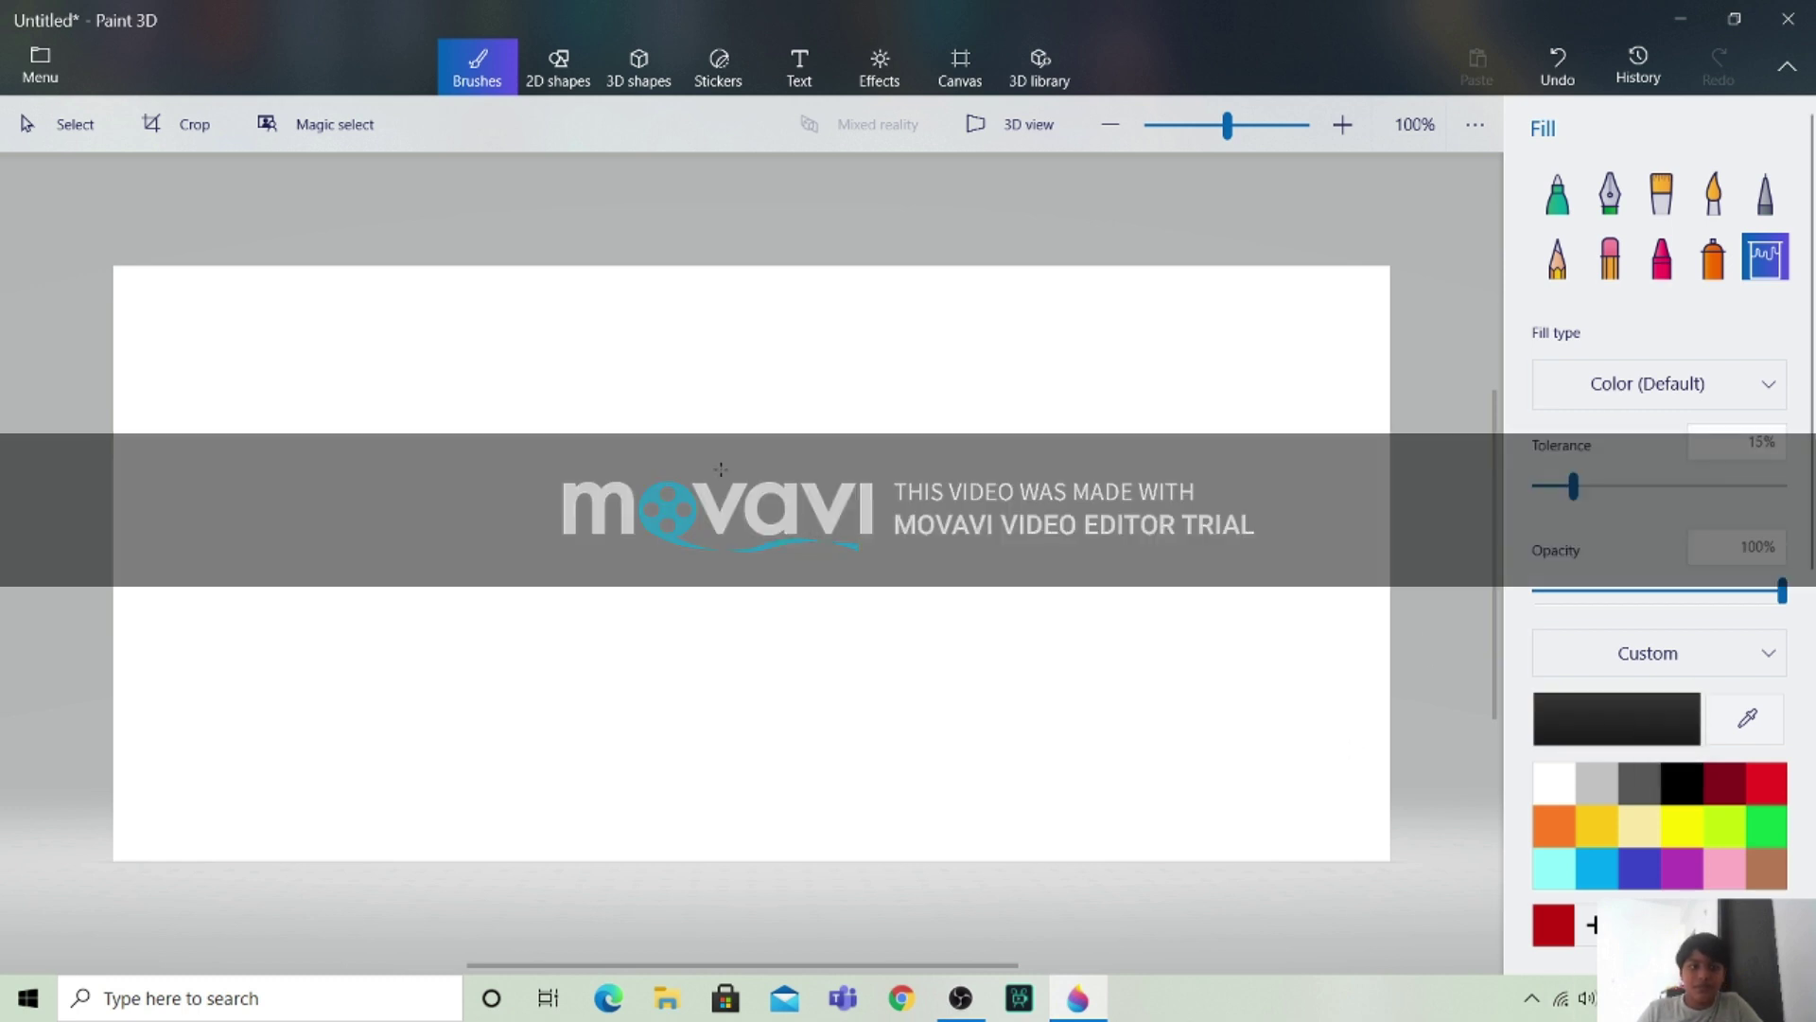
pyautogui.click(721, 470)
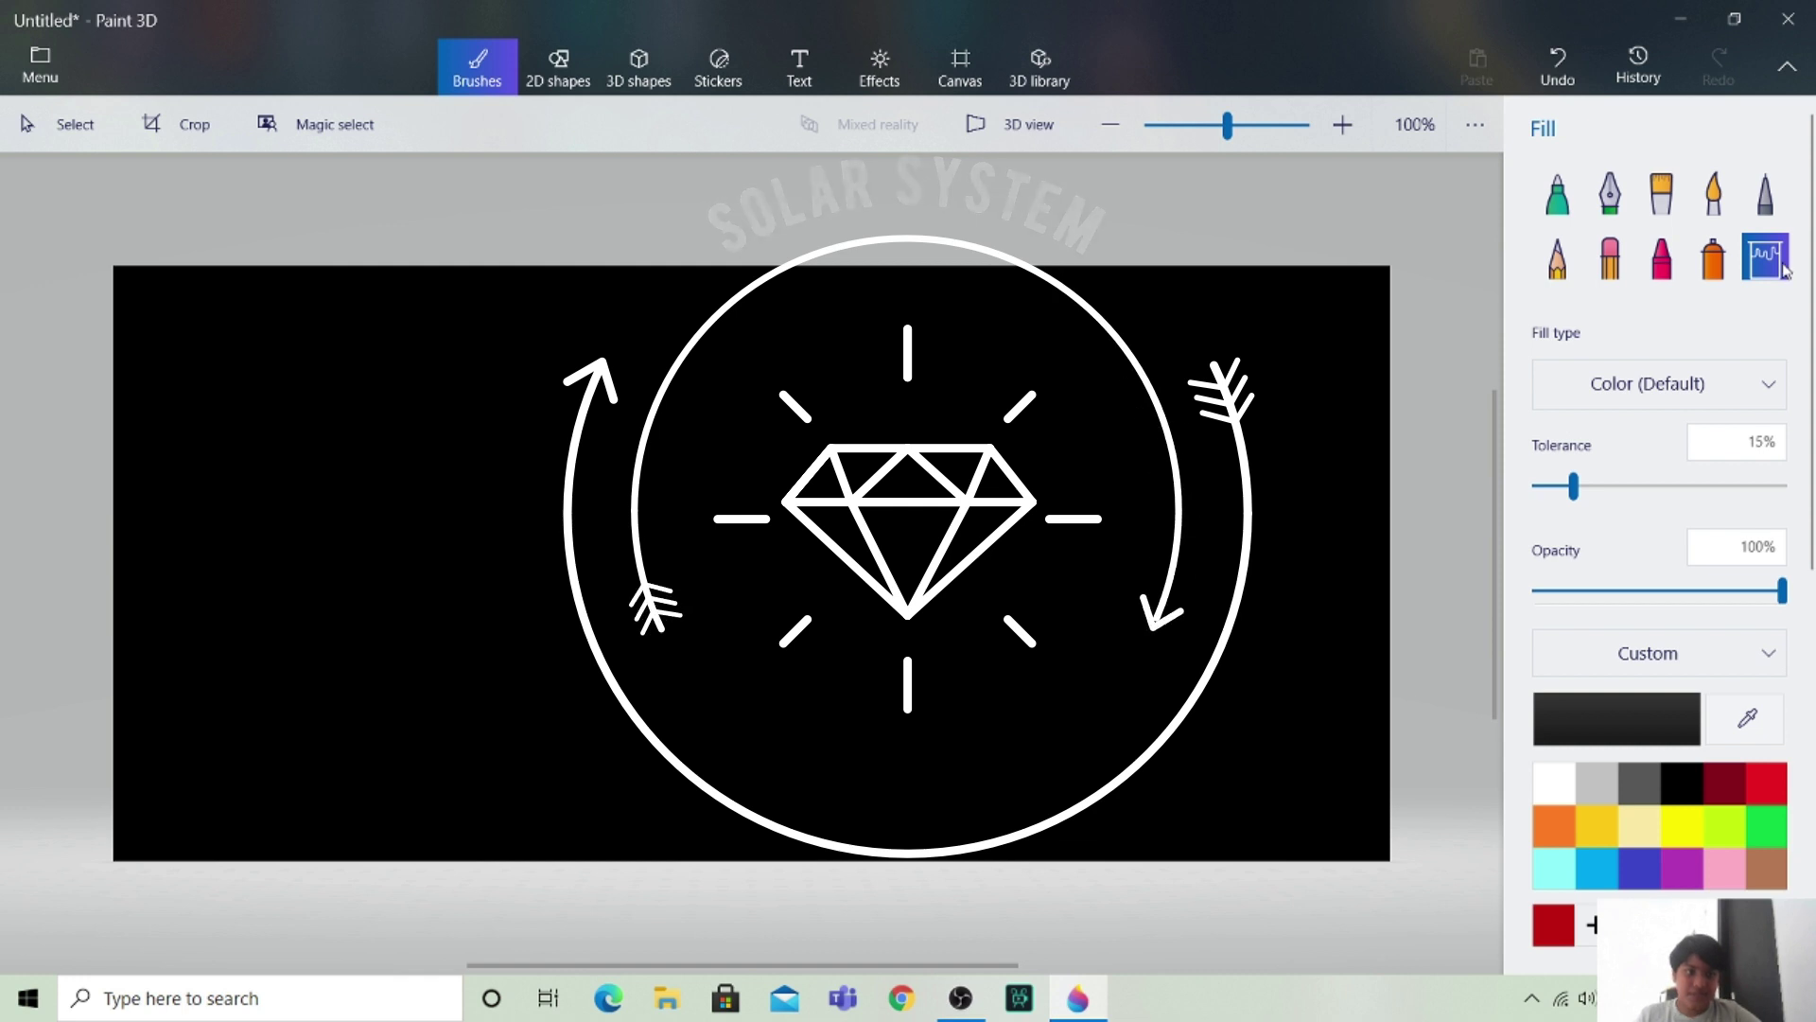
# Scatter small white dots as stars across the black canvas using the 5 px Marker with a Matte finish.
pyautogui.click(1565, 202)
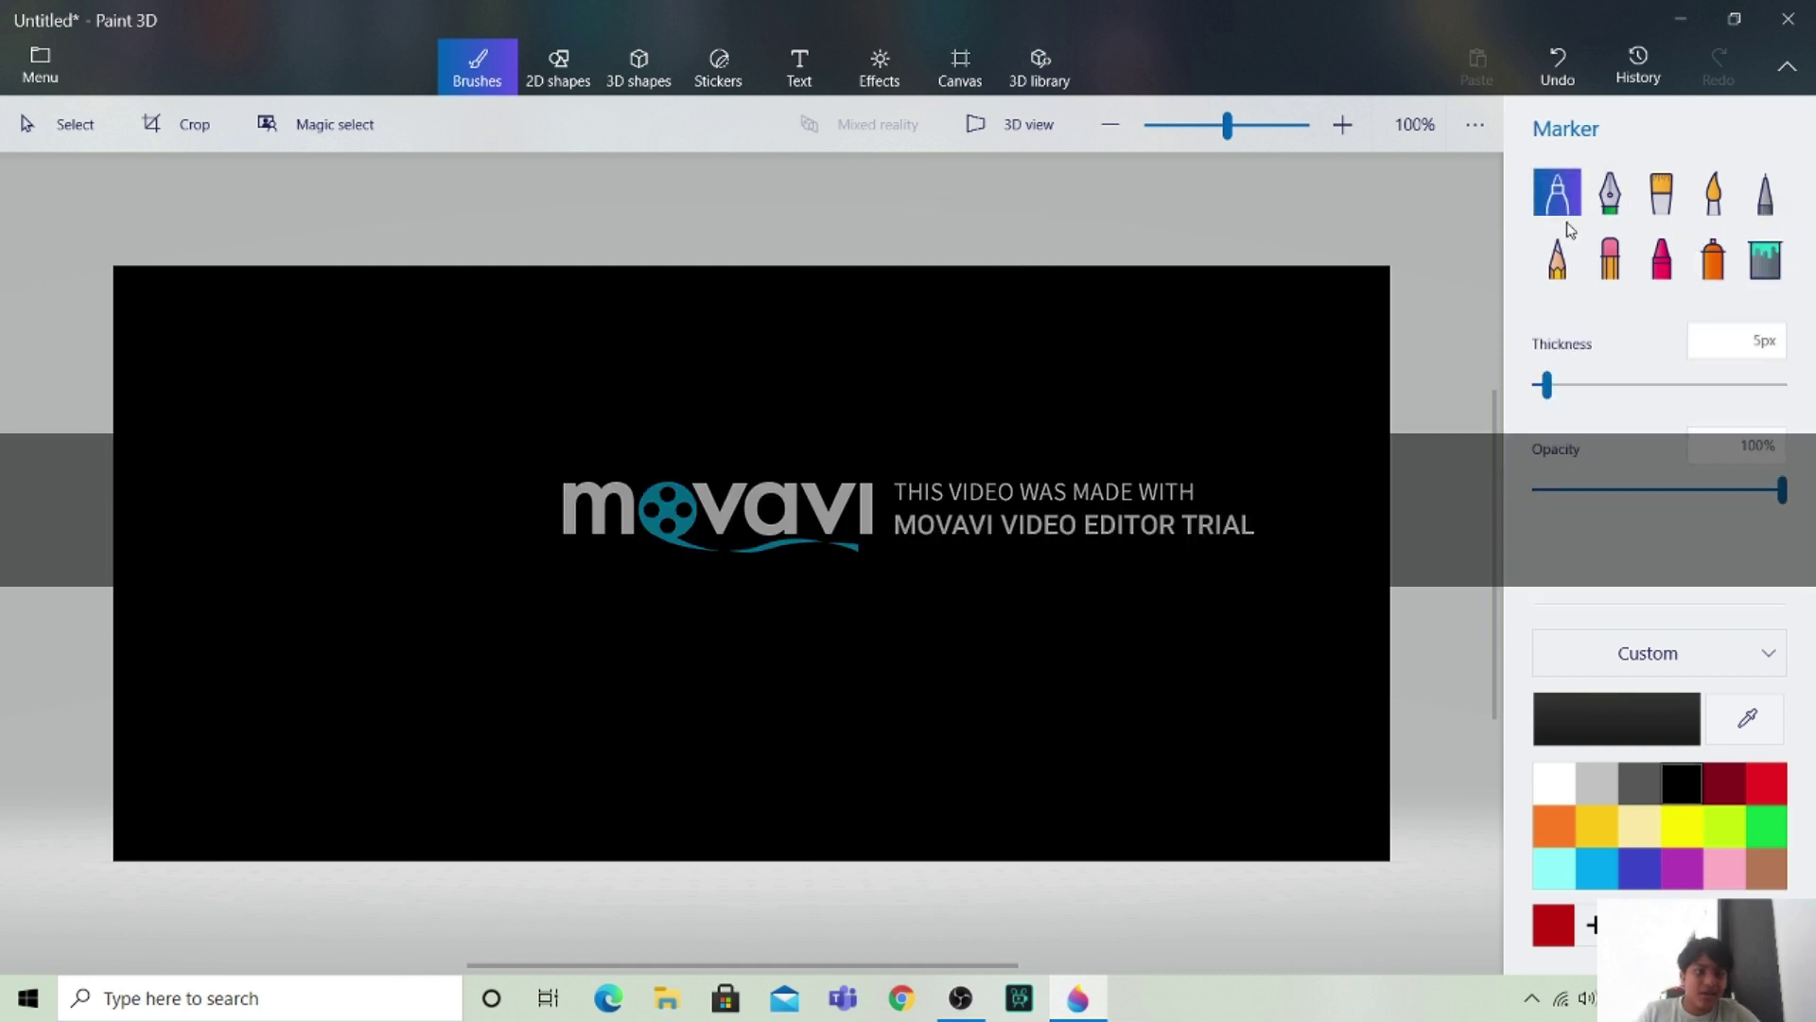
pyautogui.click(1597, 785)
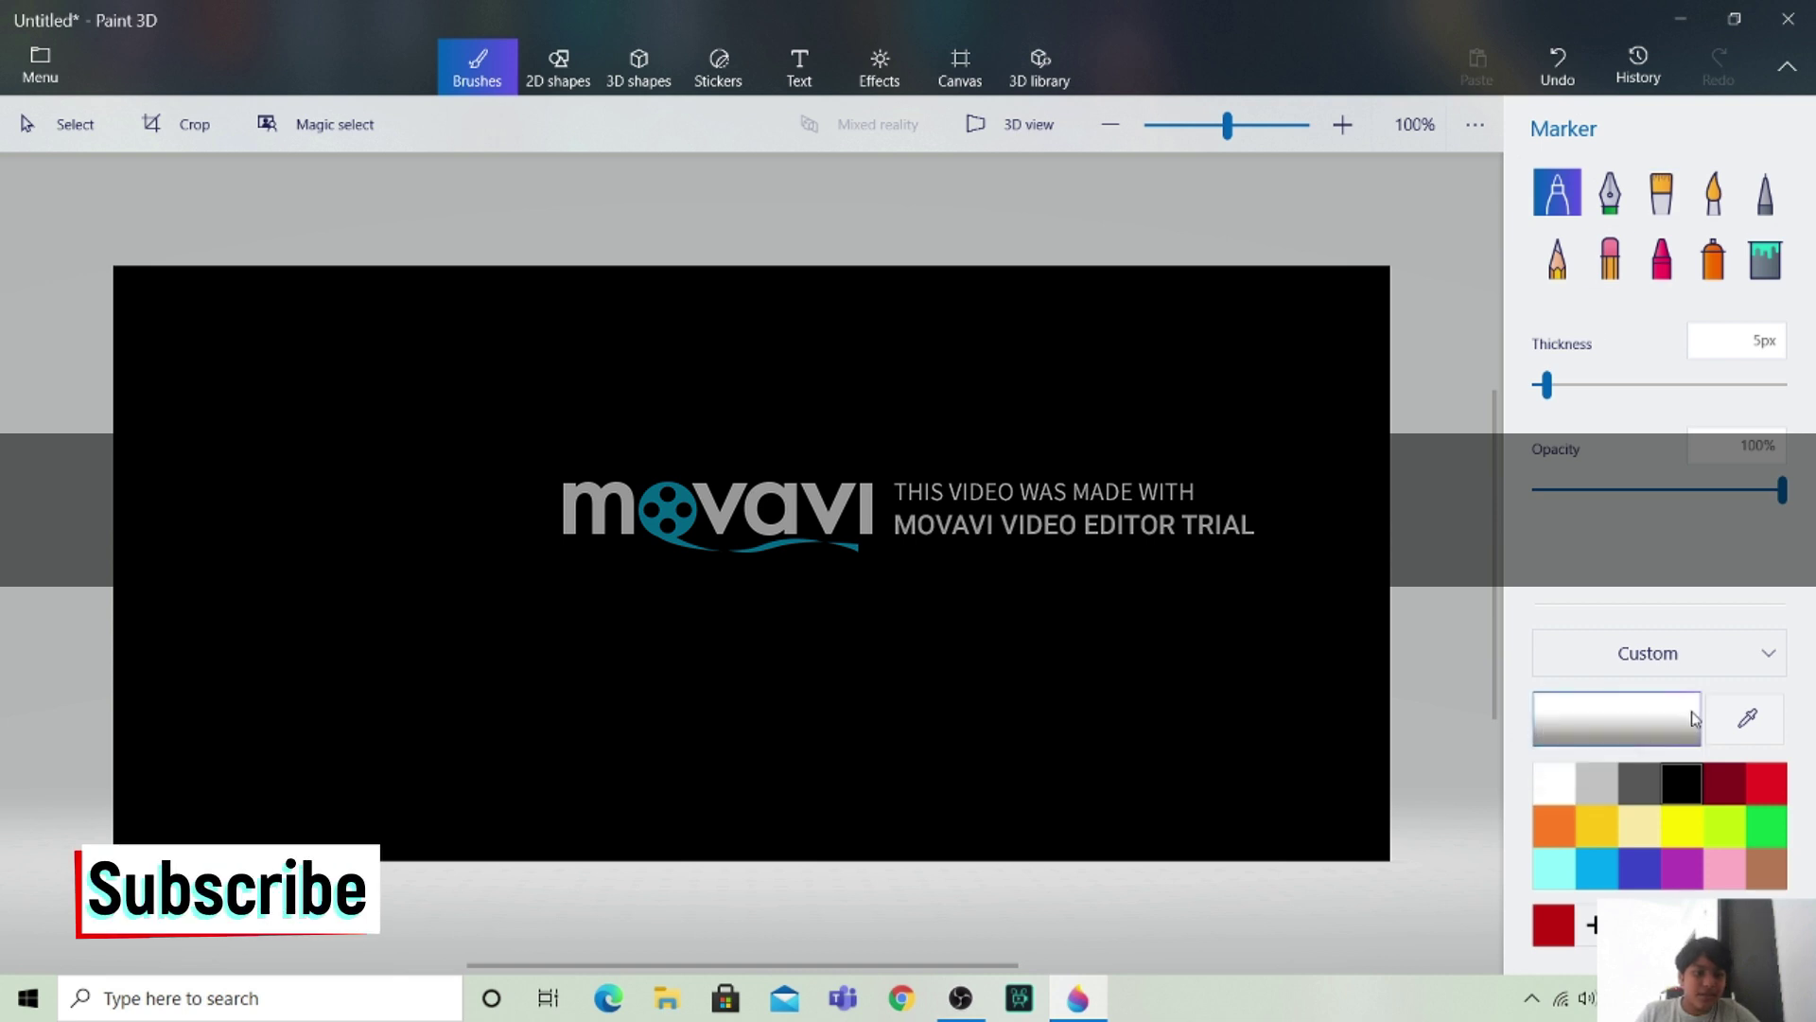
pyautogui.click(1772, 659)
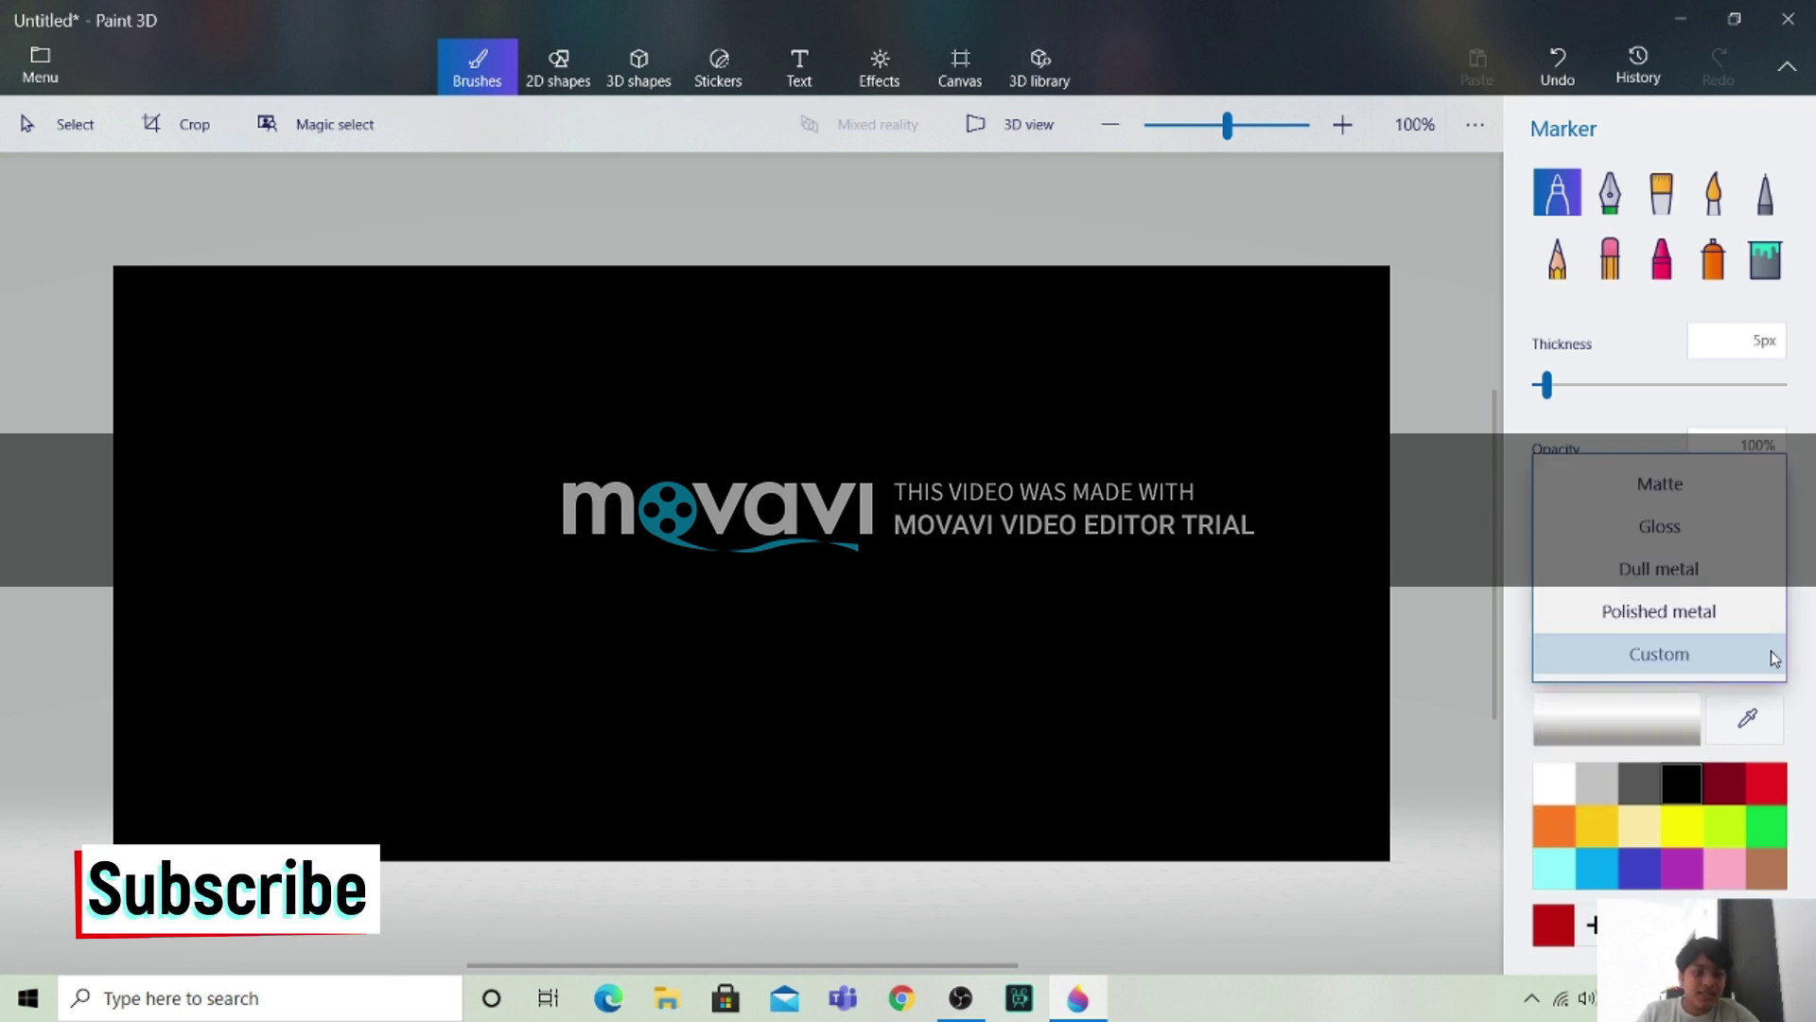
pyautogui.click(1741, 493)
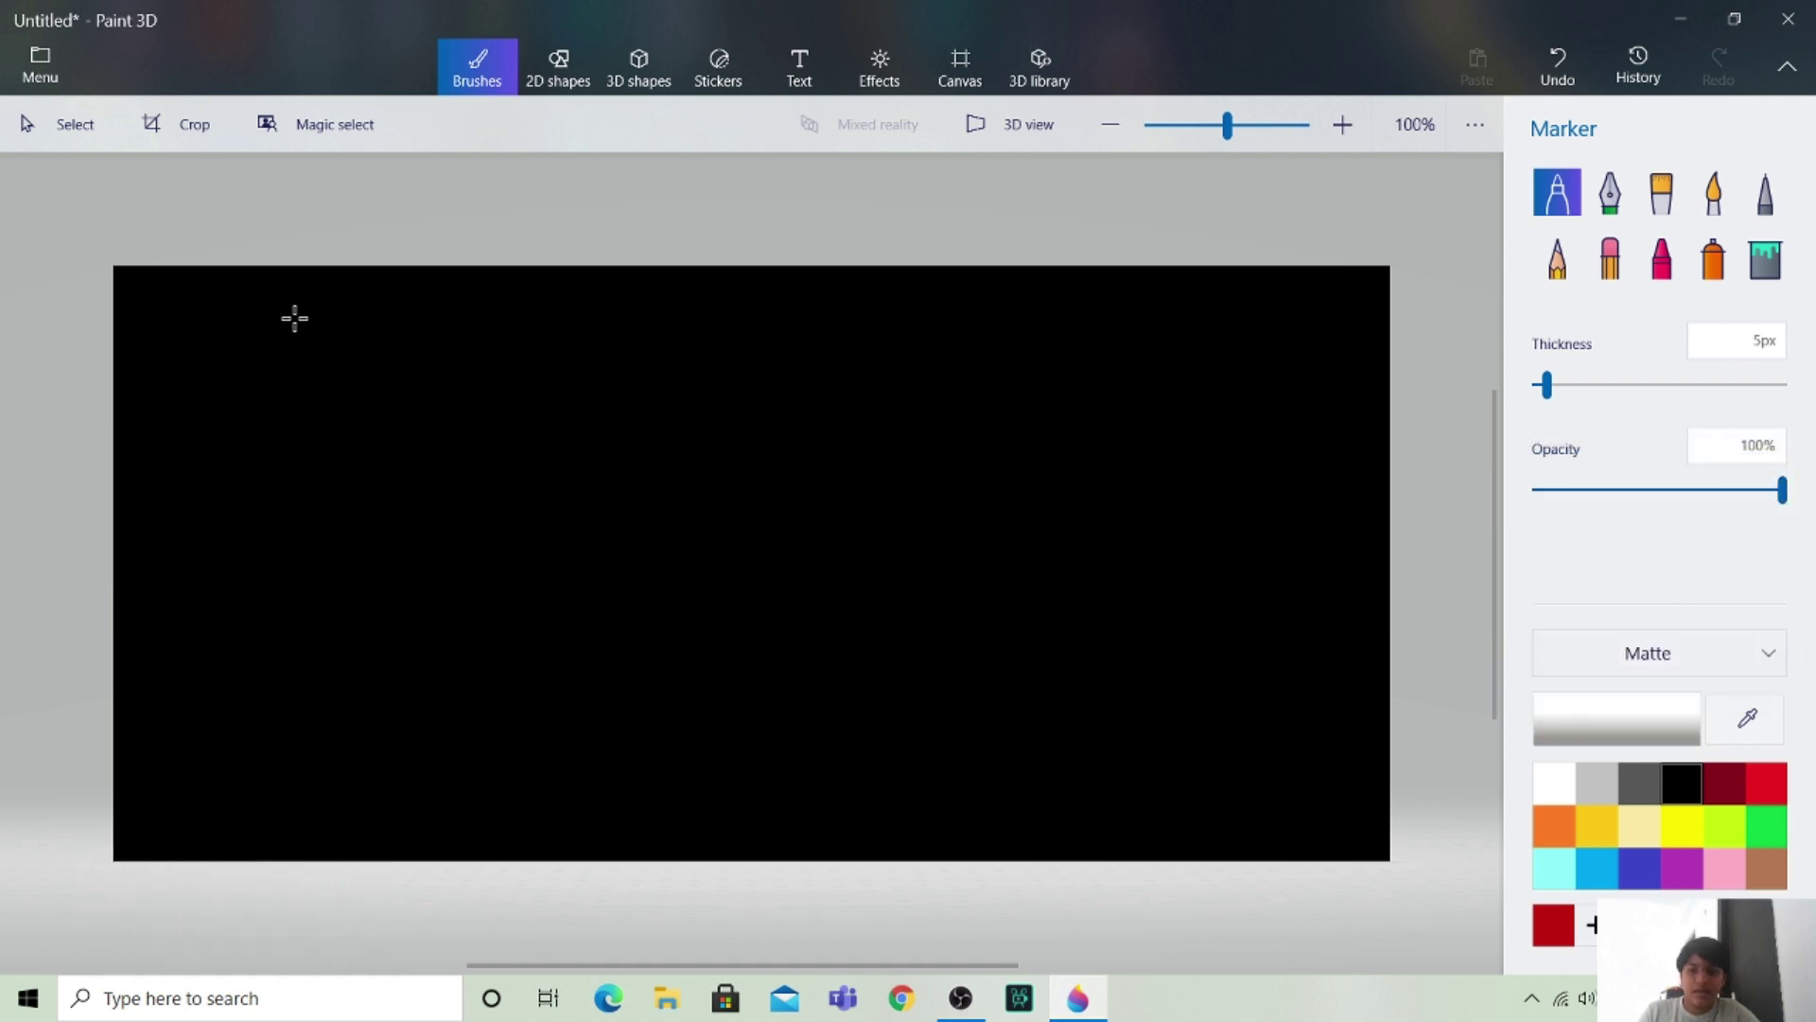
pyautogui.click(949, 346)
pyautogui.click(529, 404)
pyautogui.click(404, 303)
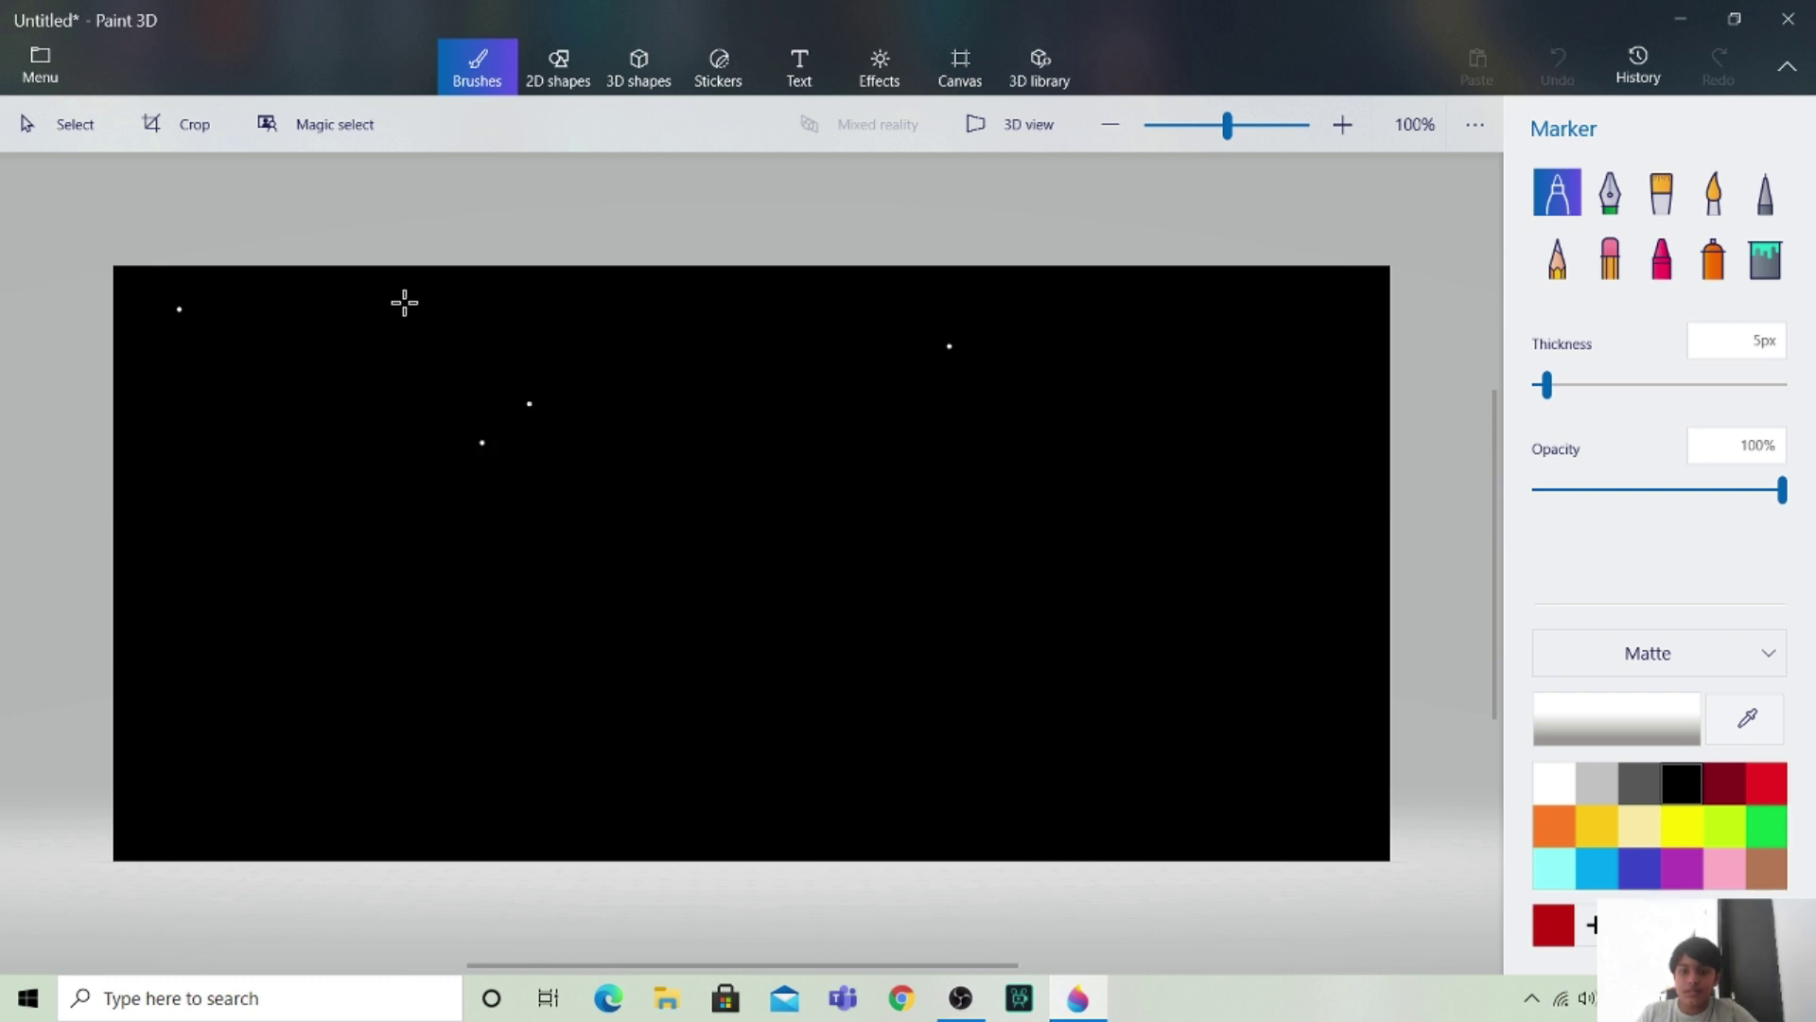
pyautogui.click(1267, 700)
pyautogui.click(895, 620)
pyautogui.click(1046, 544)
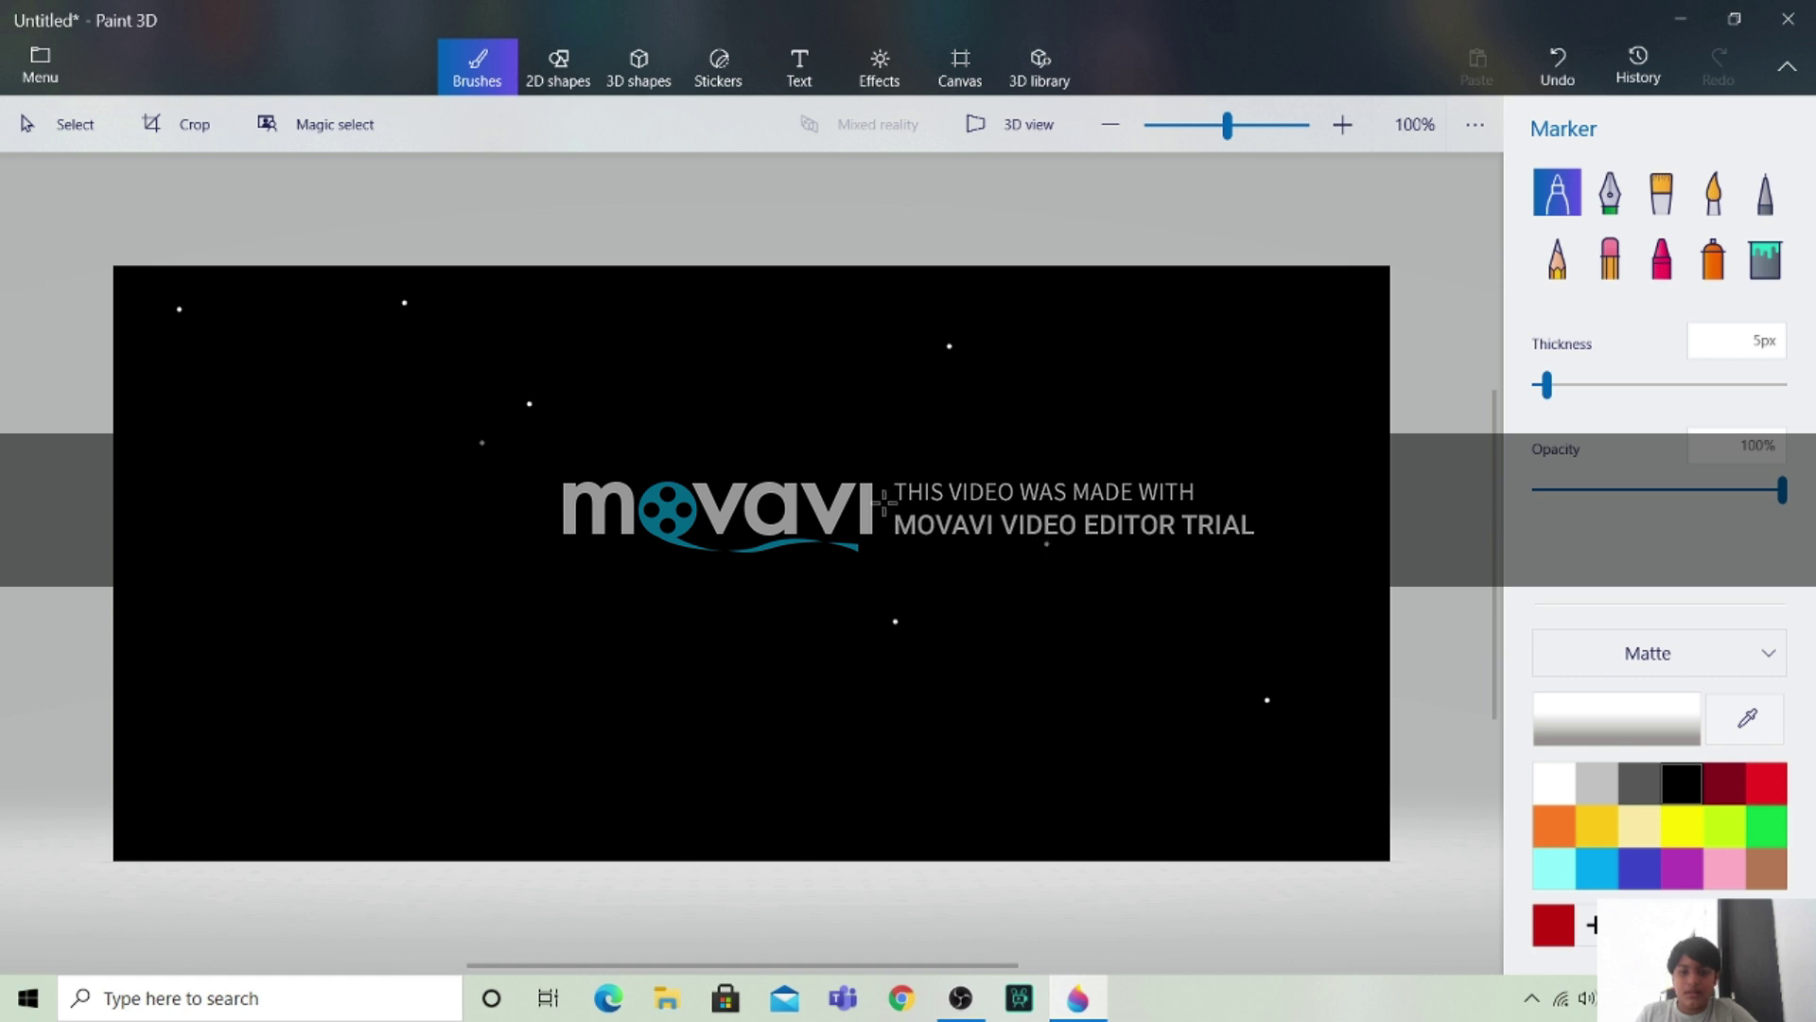
pyautogui.click(887, 501)
pyautogui.click(203, 601)
pyautogui.click(439, 746)
pyautogui.click(1218, 803)
pyautogui.click(1299, 337)
pyautogui.click(1239, 513)
pyautogui.click(775, 735)
pyautogui.click(563, 603)
pyautogui.click(922, 723)
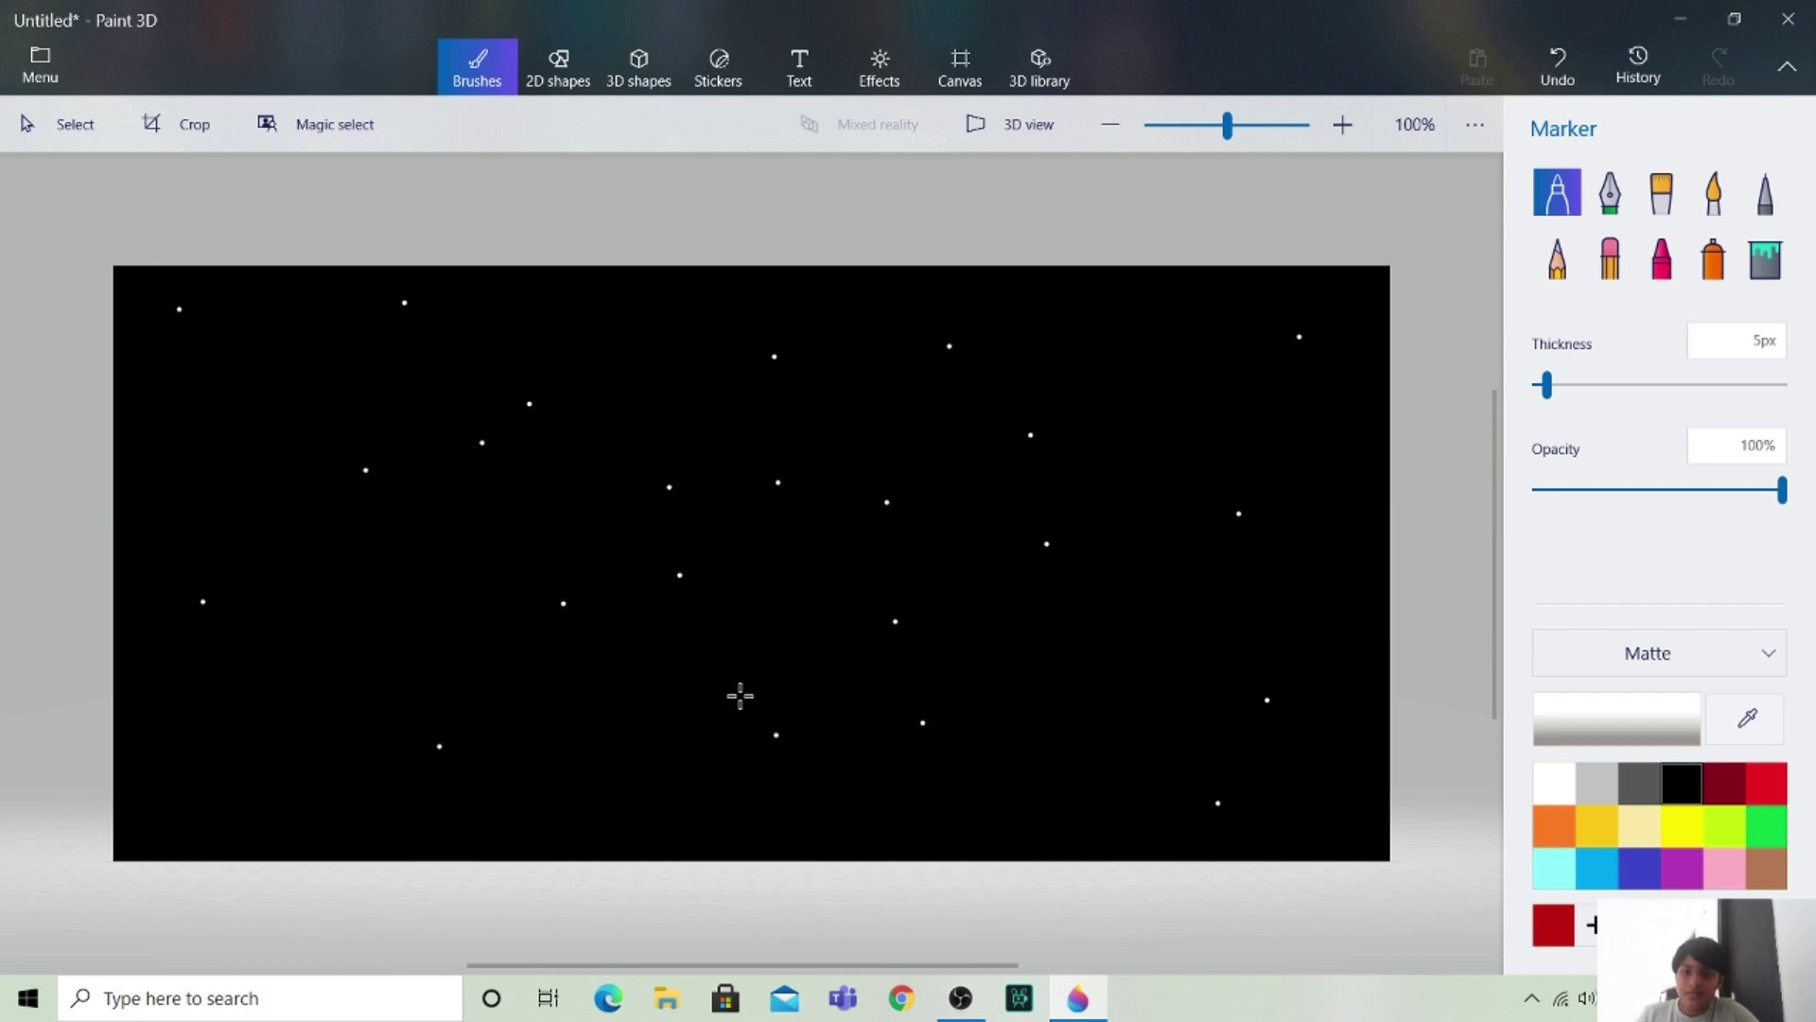
pyautogui.click(1153, 343)
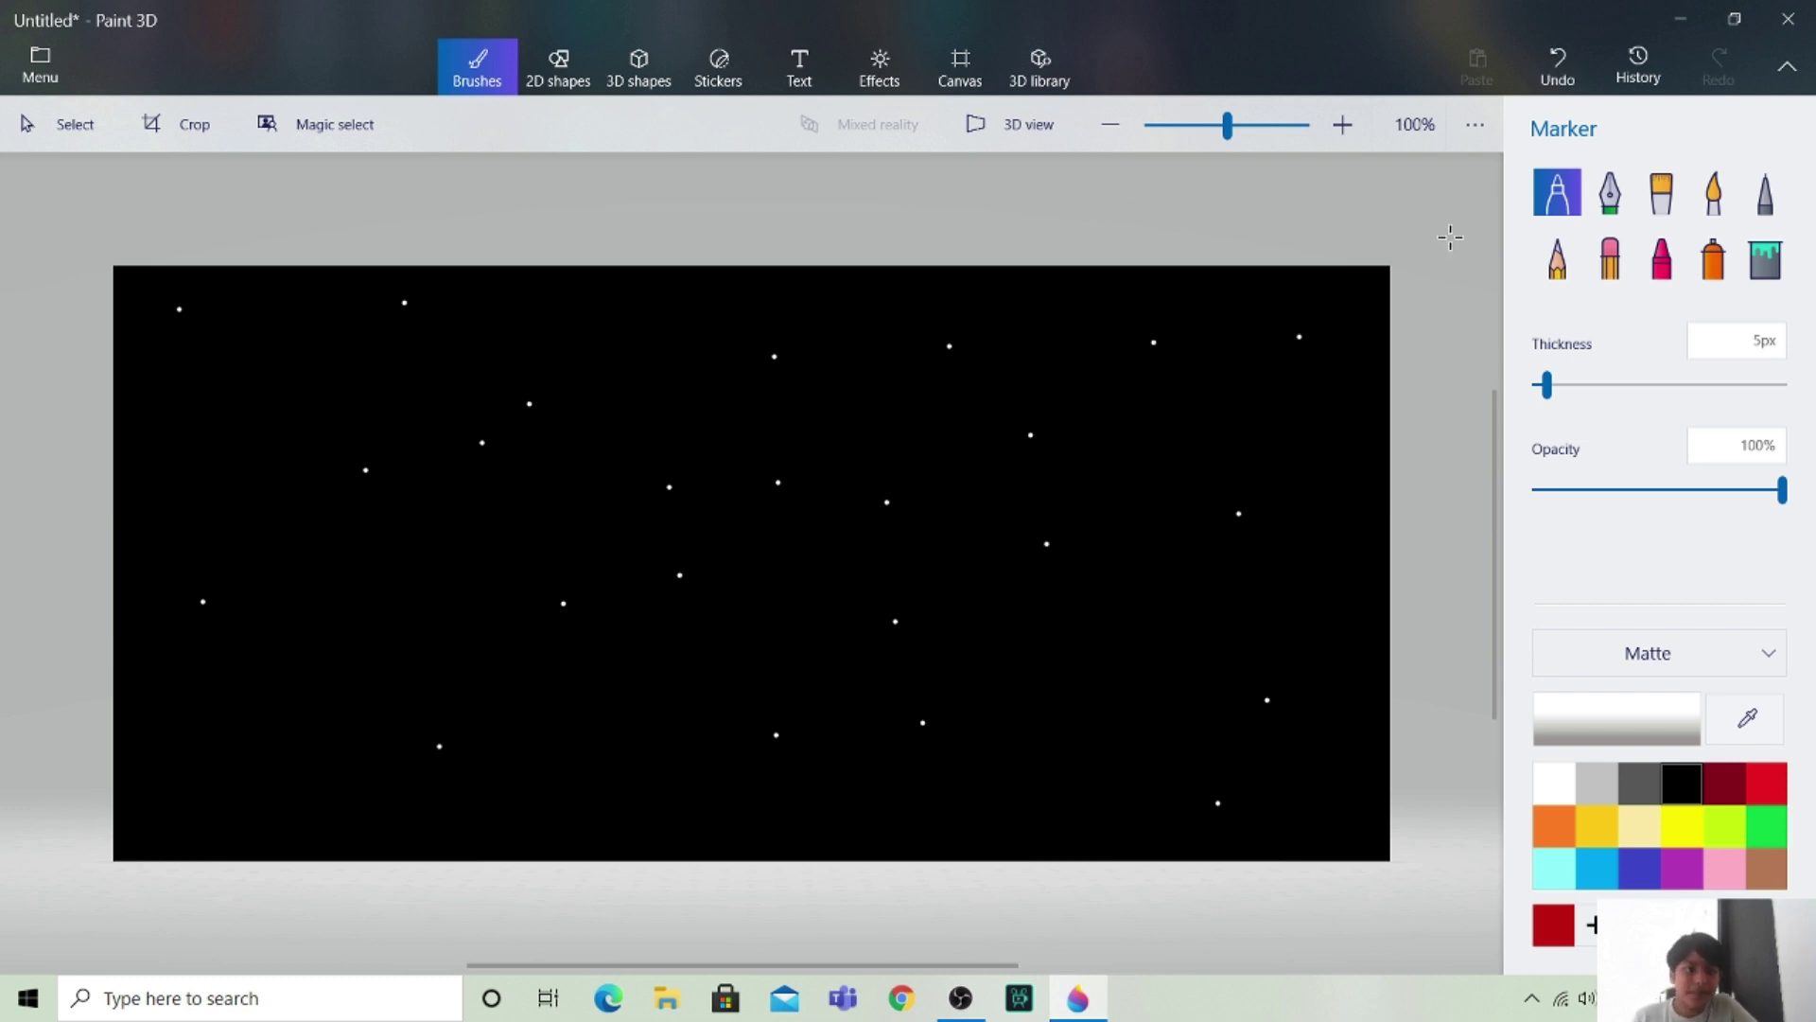
# Insert the Earth model from the Space collection of the 3D library.
pyautogui.click(573, 83)
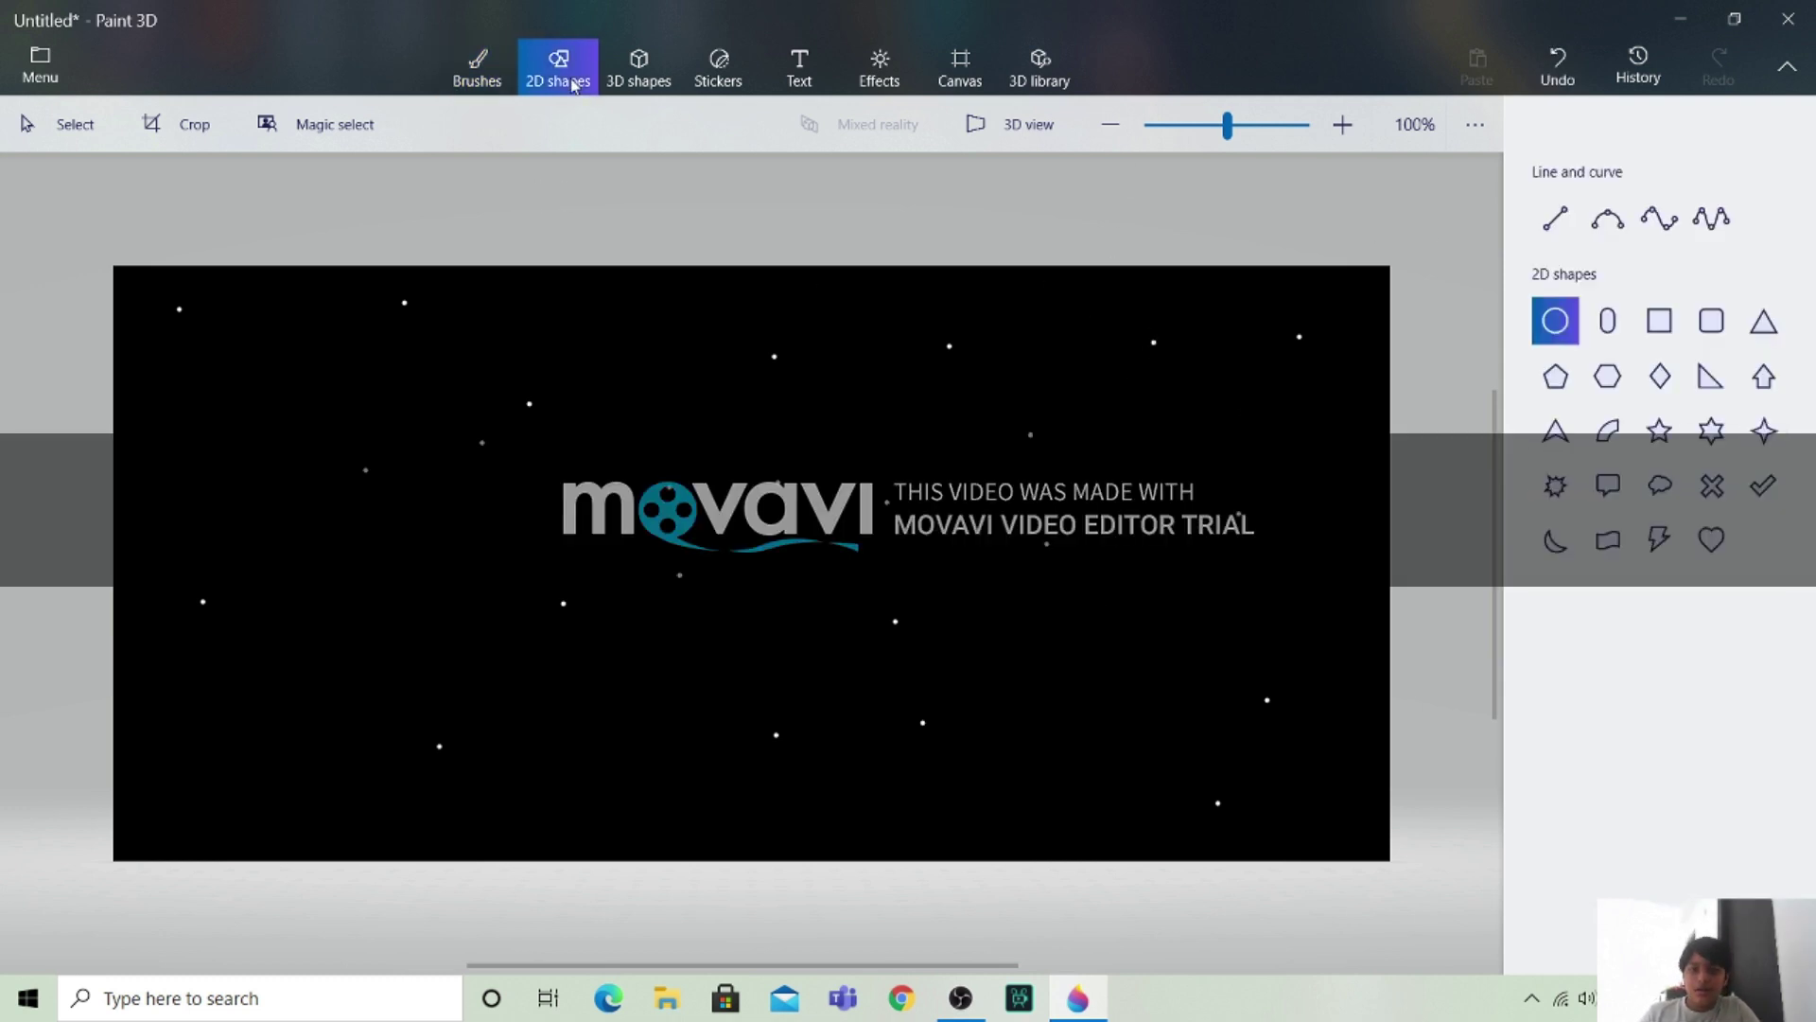
pyautogui.click(1070, 82)
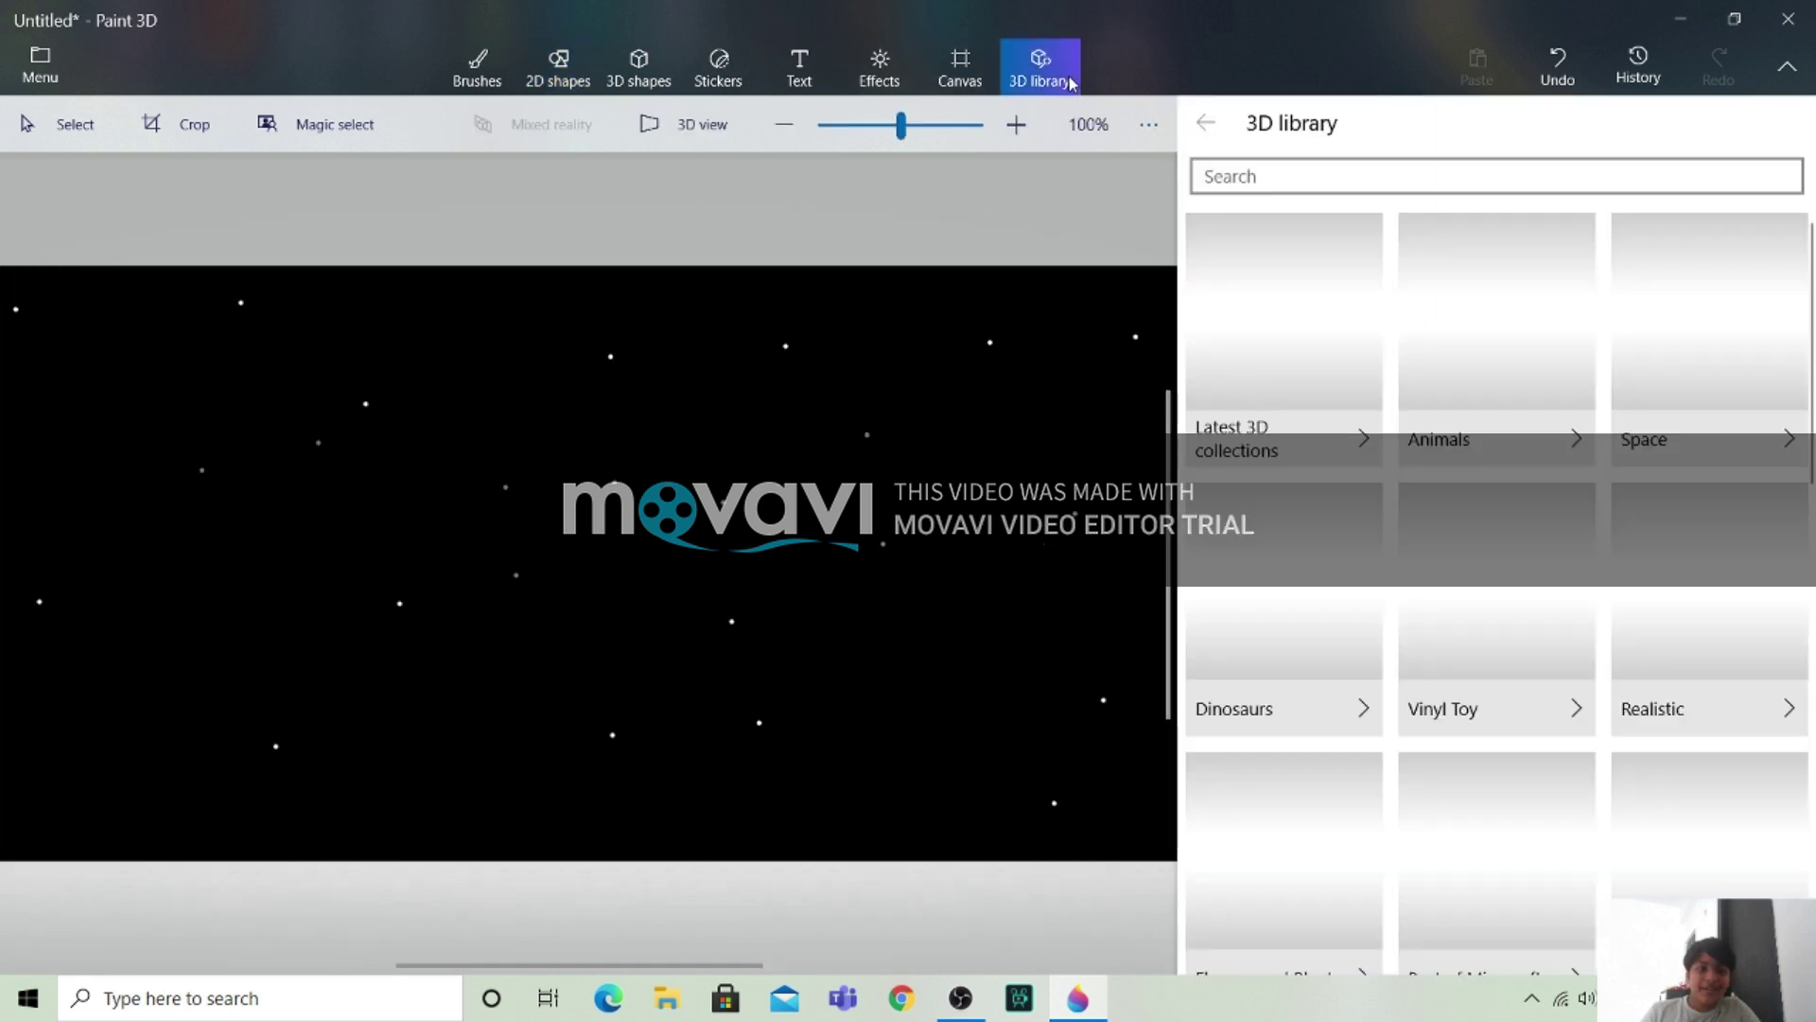
pyautogui.click(1332, 176)
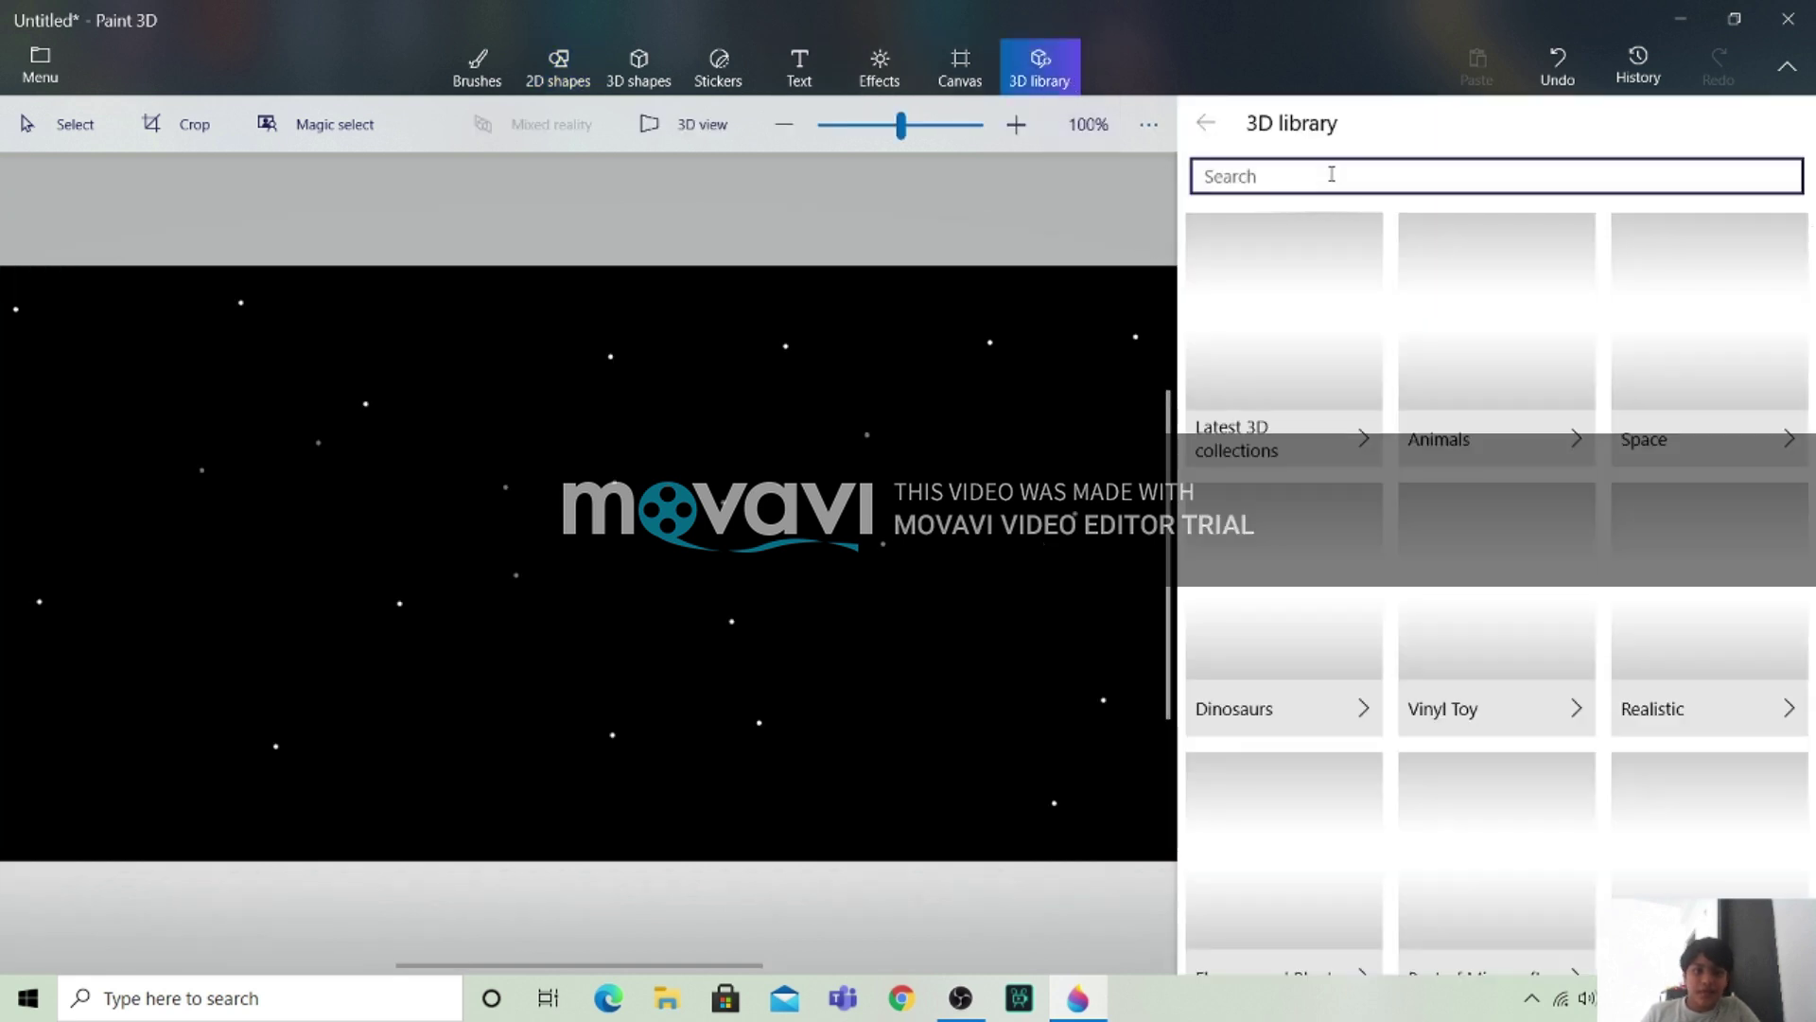
pyautogui.click(1765, 379)
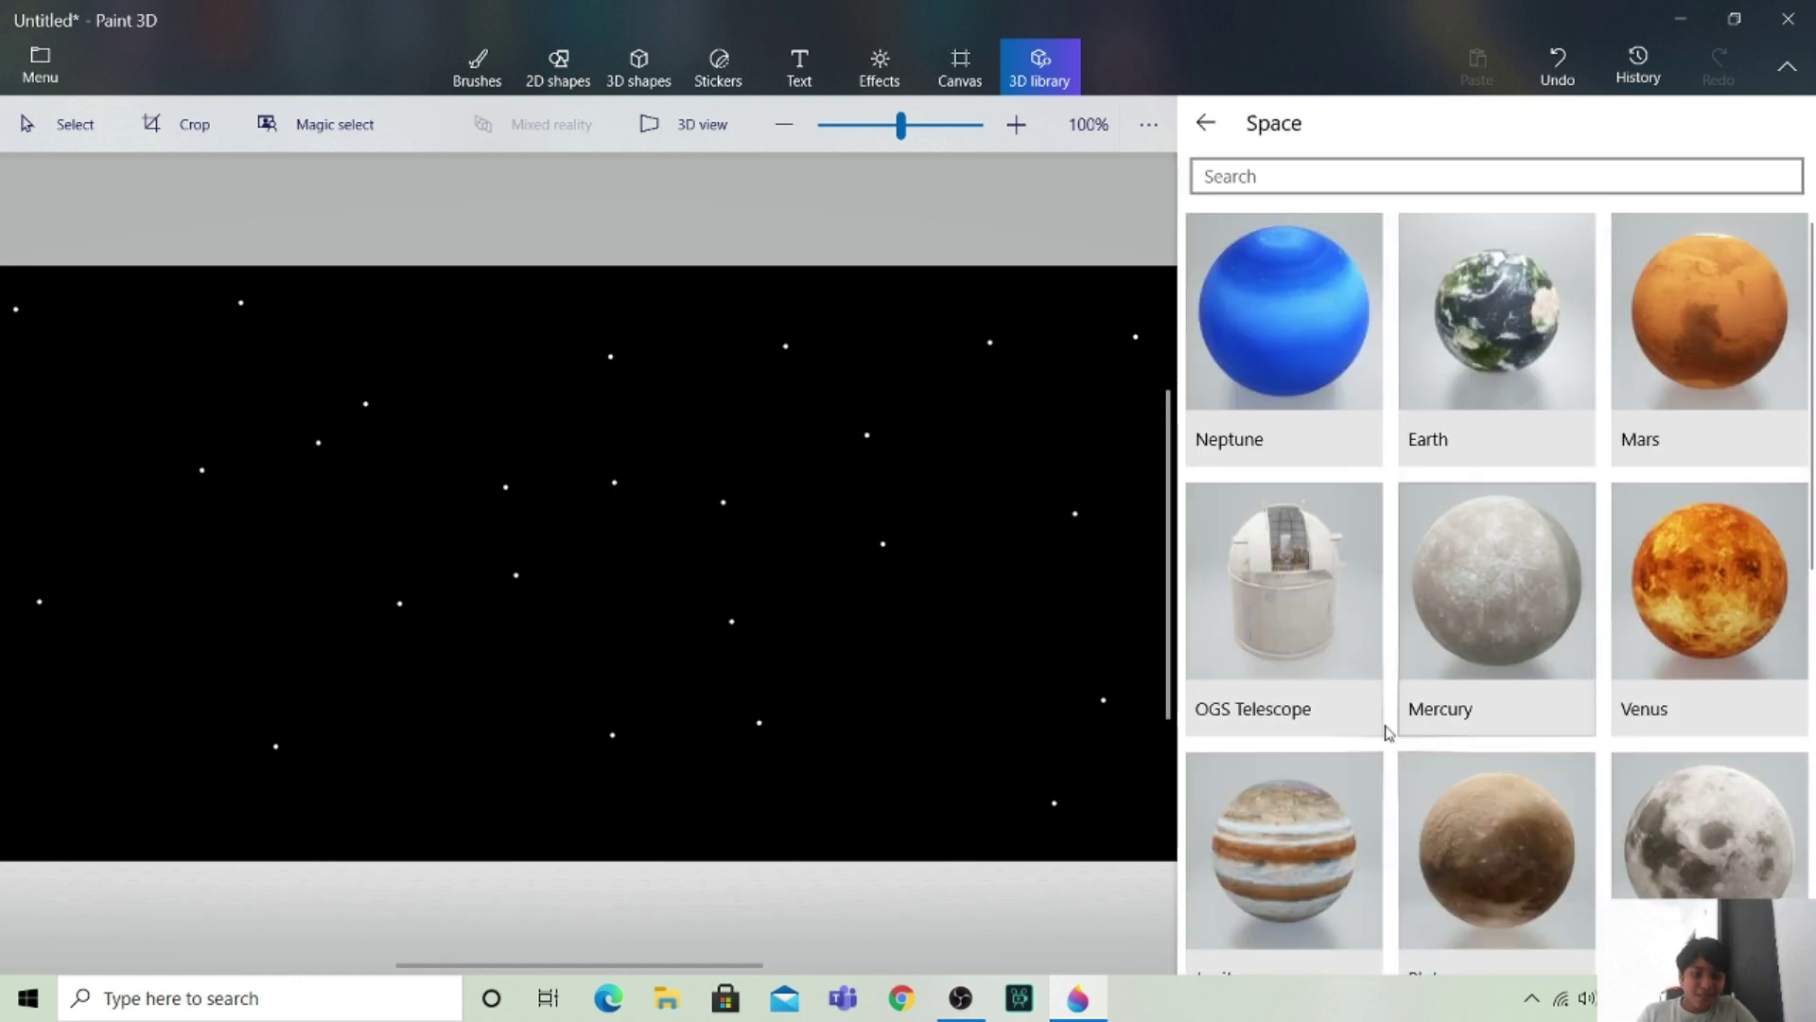
pyautogui.click(1547, 291)
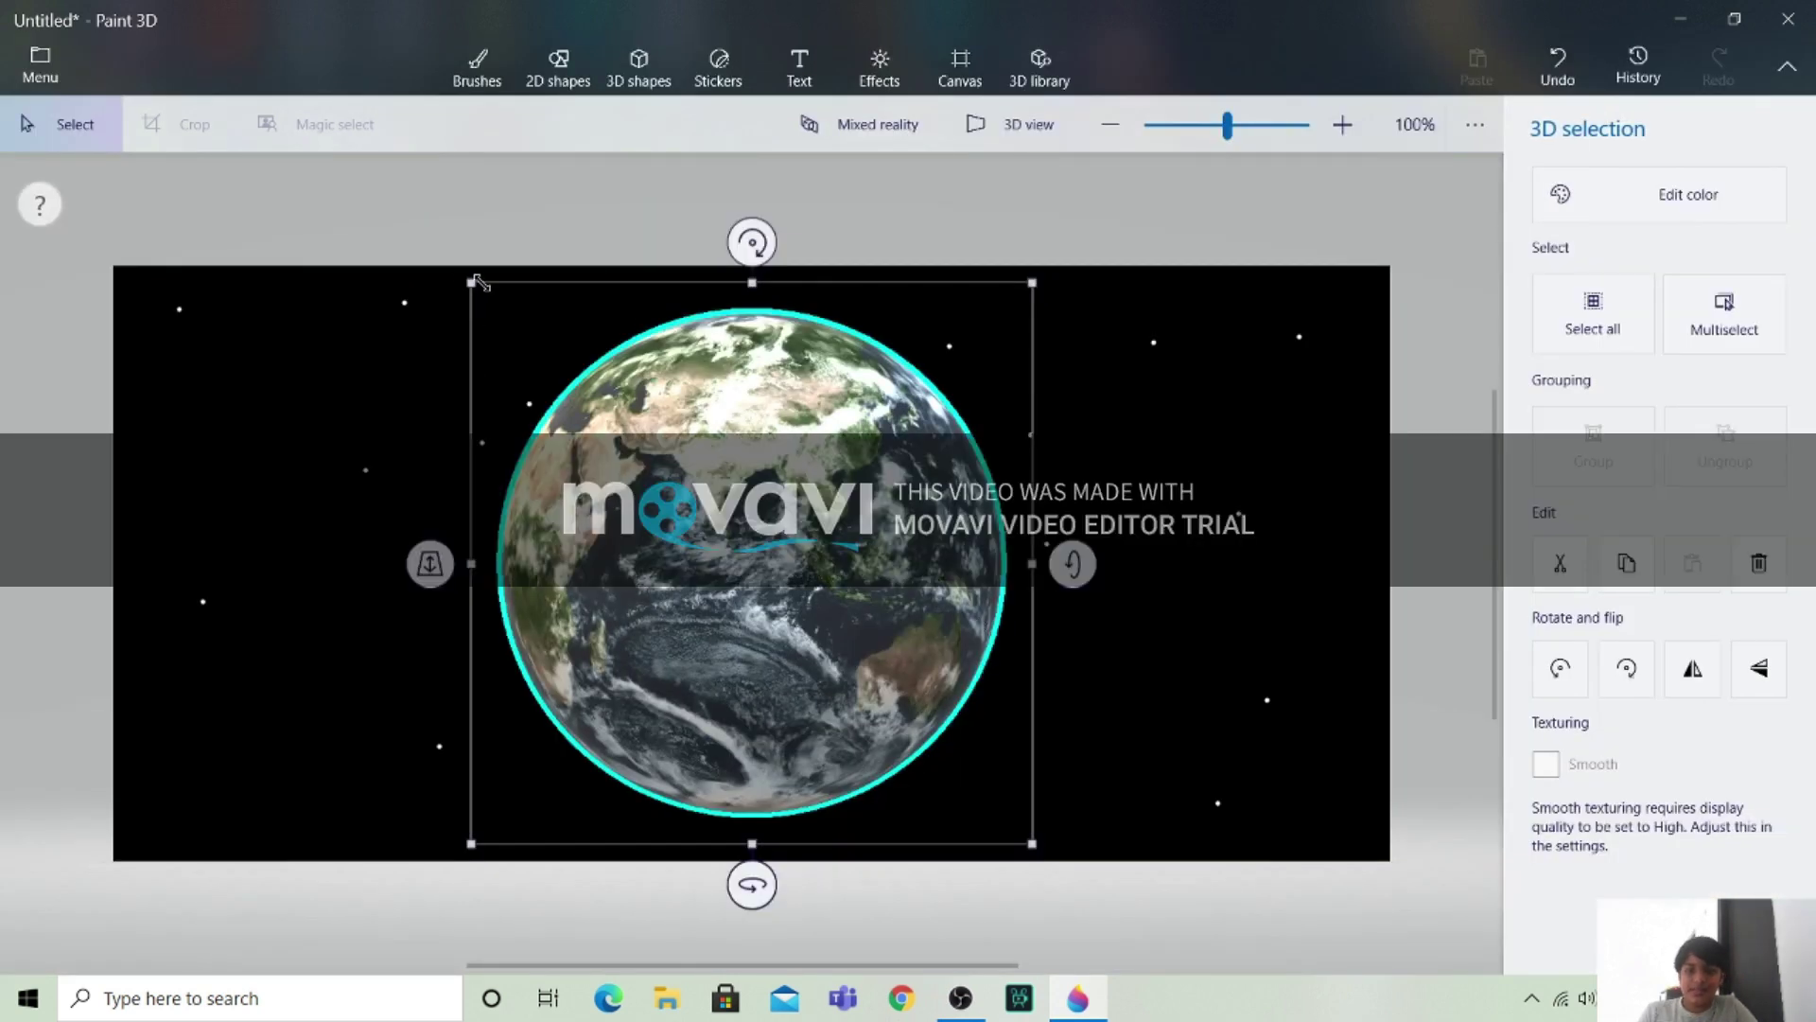
# Shrink the Earth to a small globe and reposition it in depth and just above the canvas near its upper-right corner.
pyautogui.moveTo(471, 279); pyautogui.dragTo(1014, 641)
pyautogui.moveTo(840, 768); pyautogui.dragTo(874, 592)
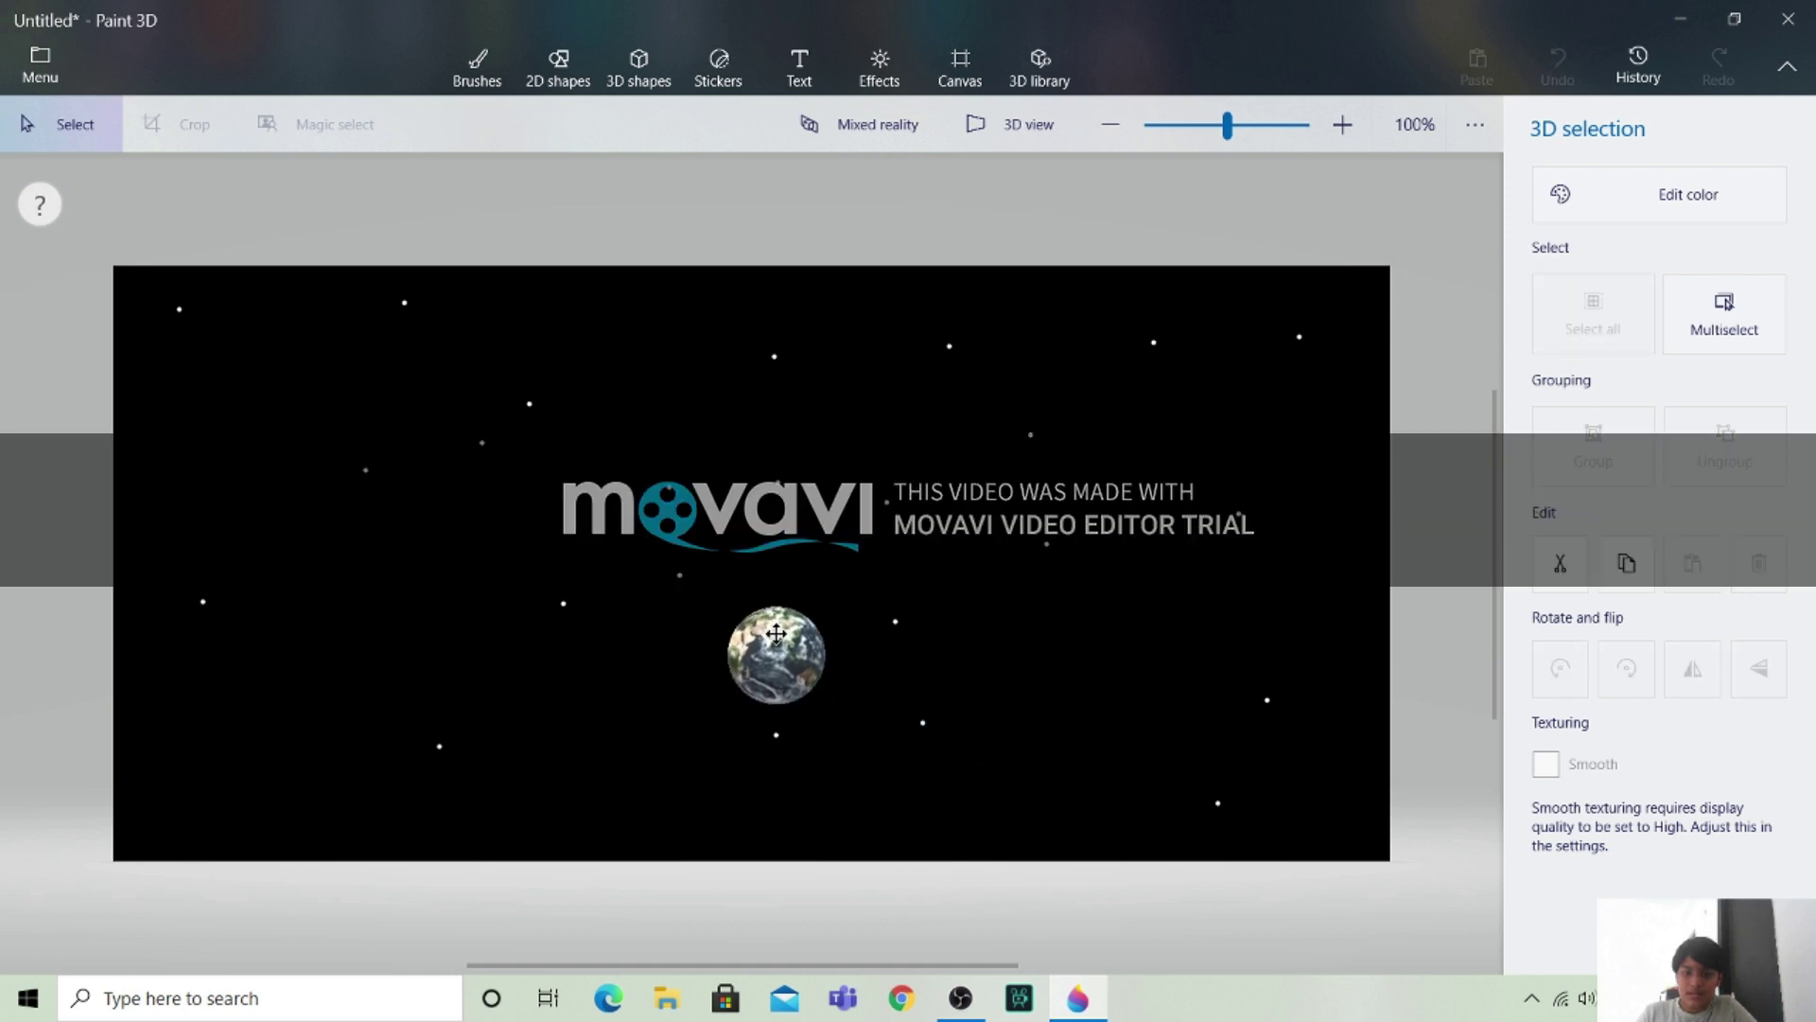
pyautogui.moveTo(775, 633); pyautogui.dragTo(1241, 192)
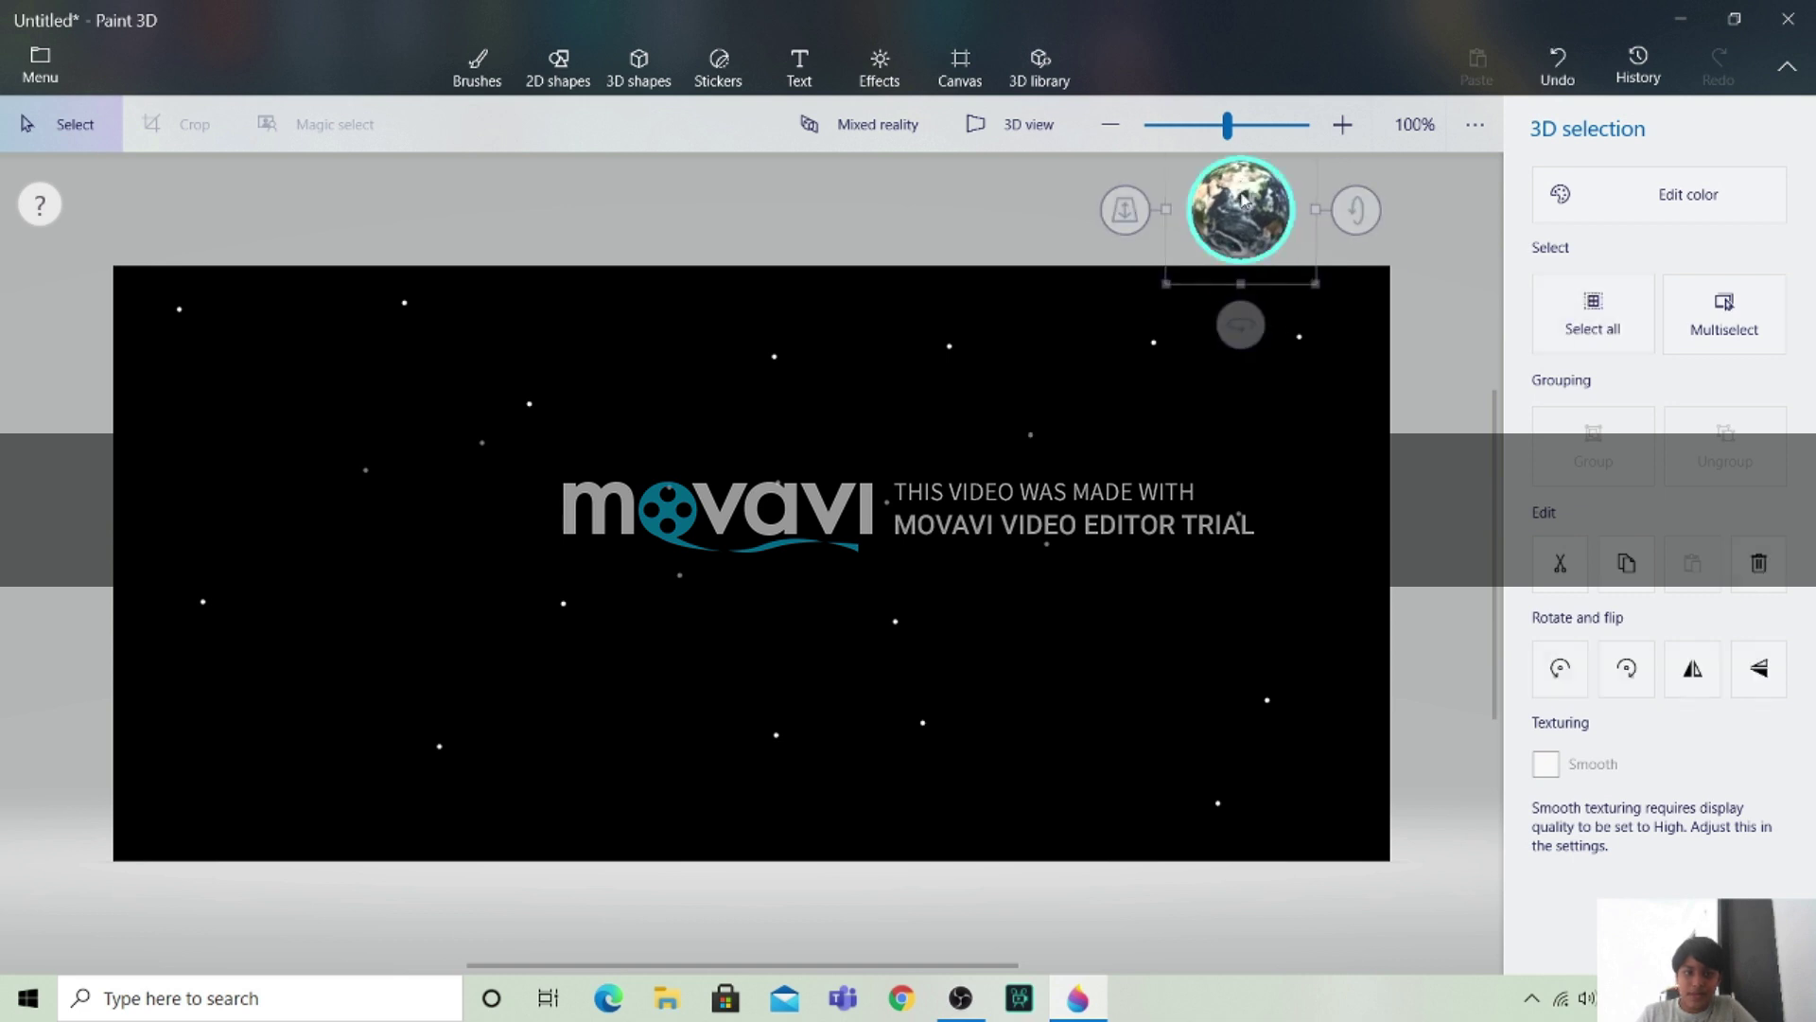
# Add Mercury from the Space collection as a tiny sphere, adjusted in depth and placed above the canvas to the left of Earth.
pyautogui.click(1036, 70)
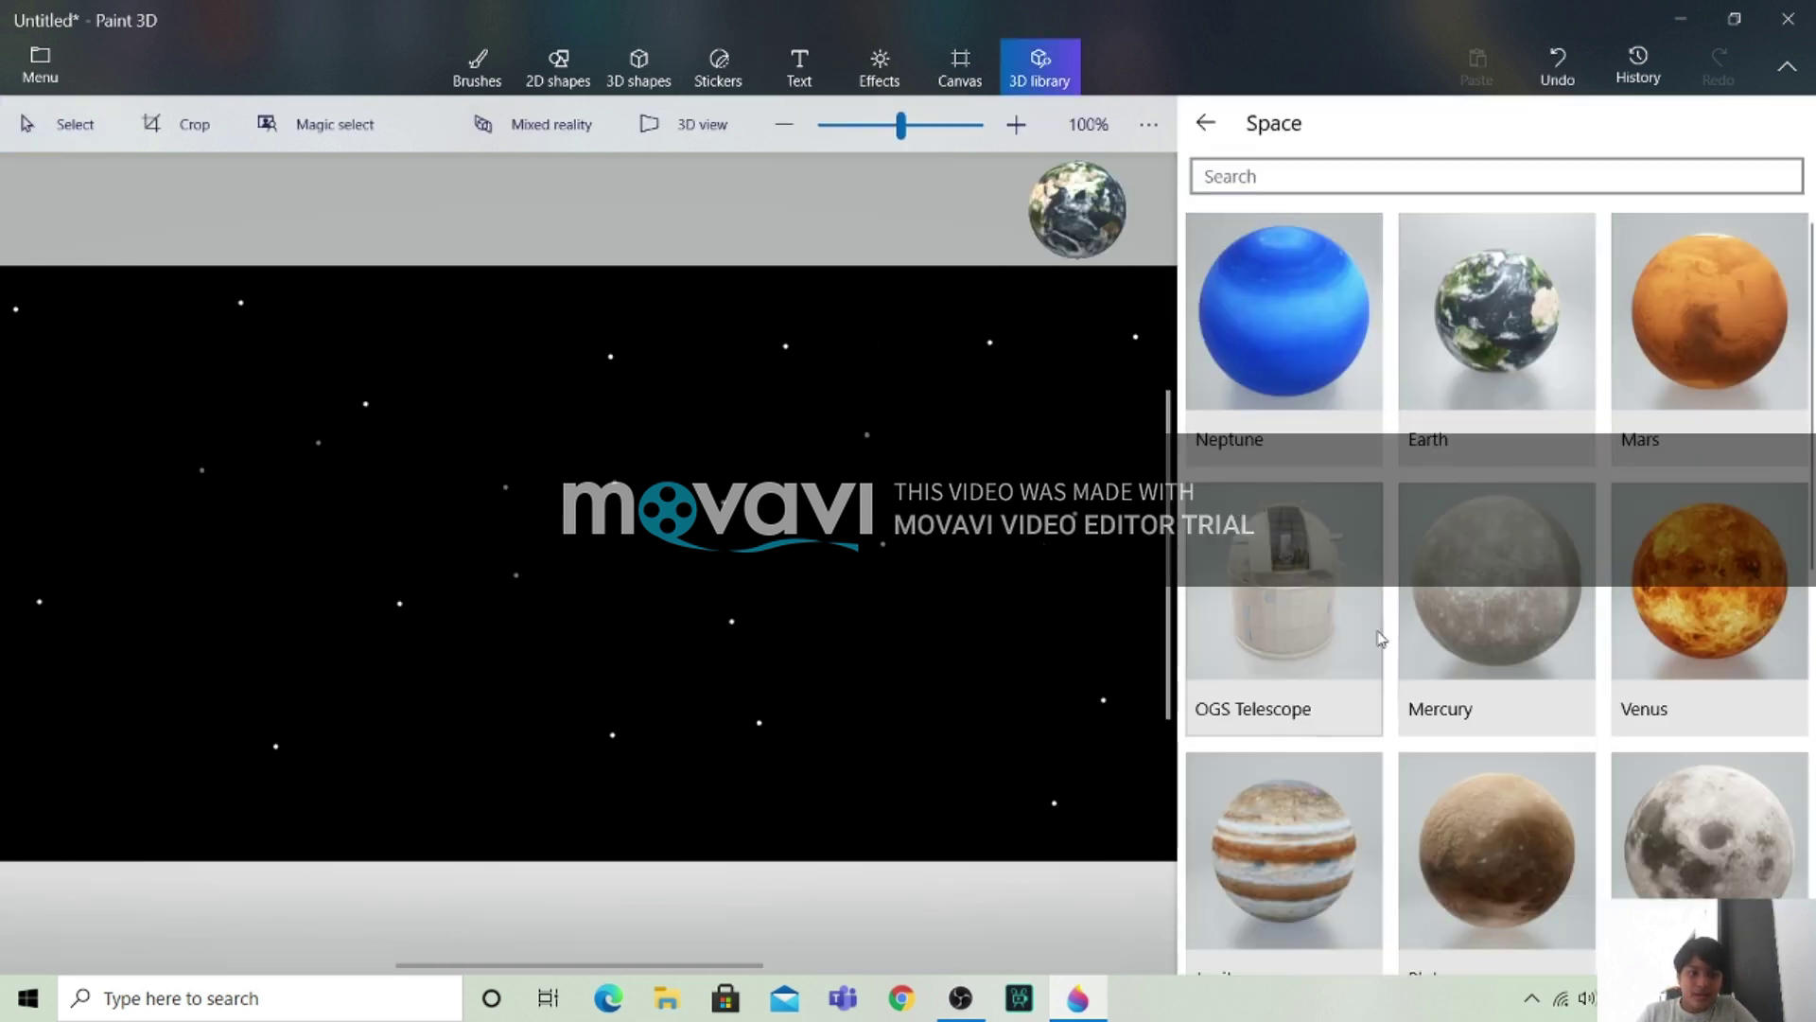
pyautogui.click(1512, 539)
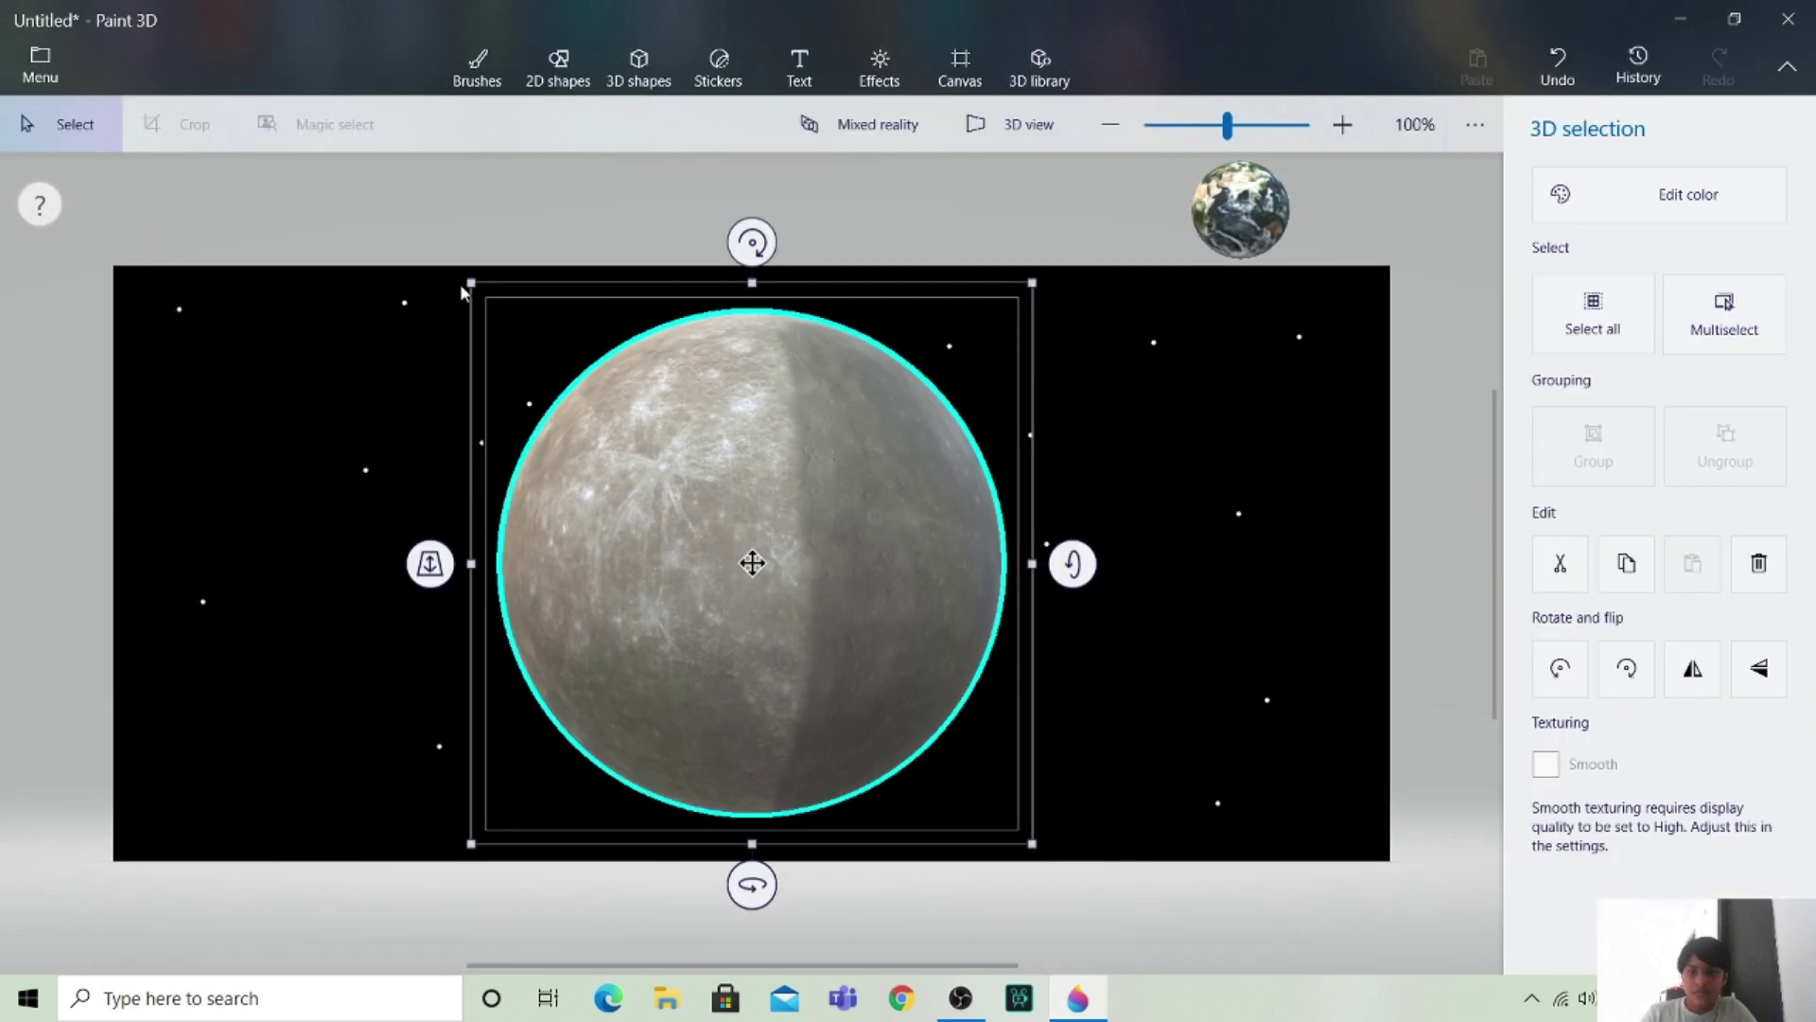
pyautogui.moveTo(468, 276); pyautogui.dragTo(961, 721)
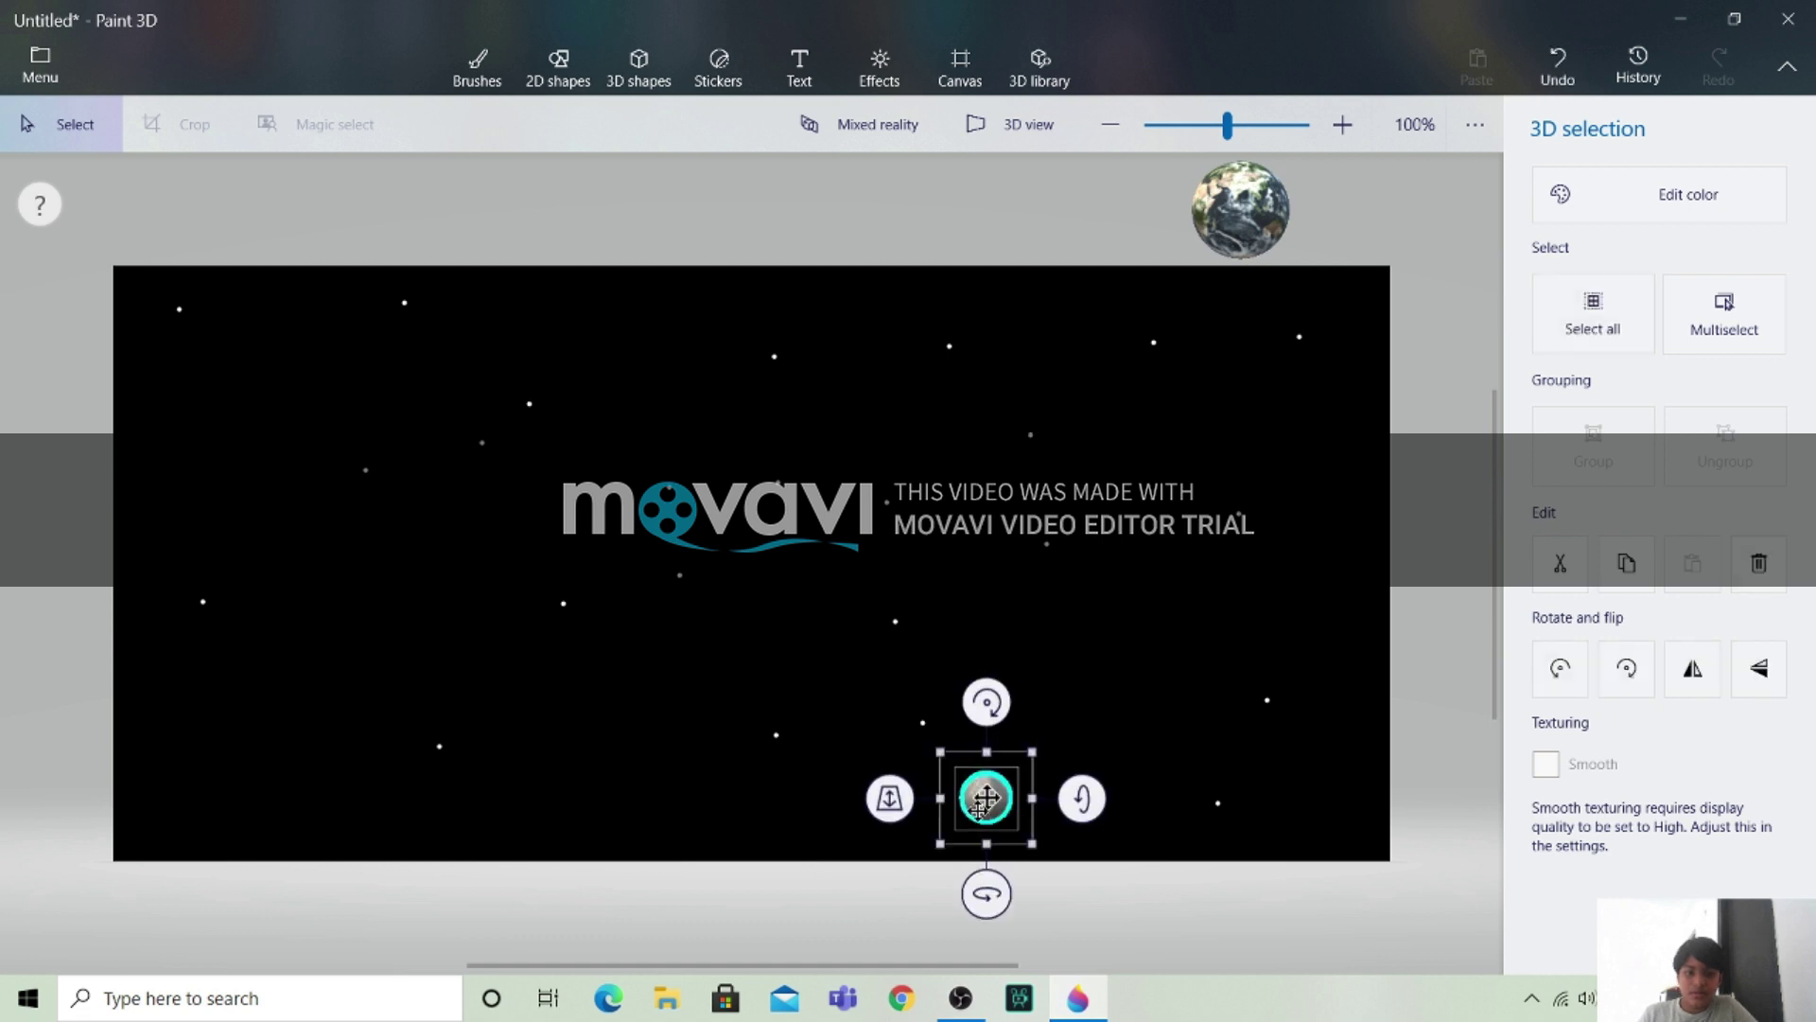
pyautogui.moveTo(889, 798); pyautogui.dragTo(884, 592)
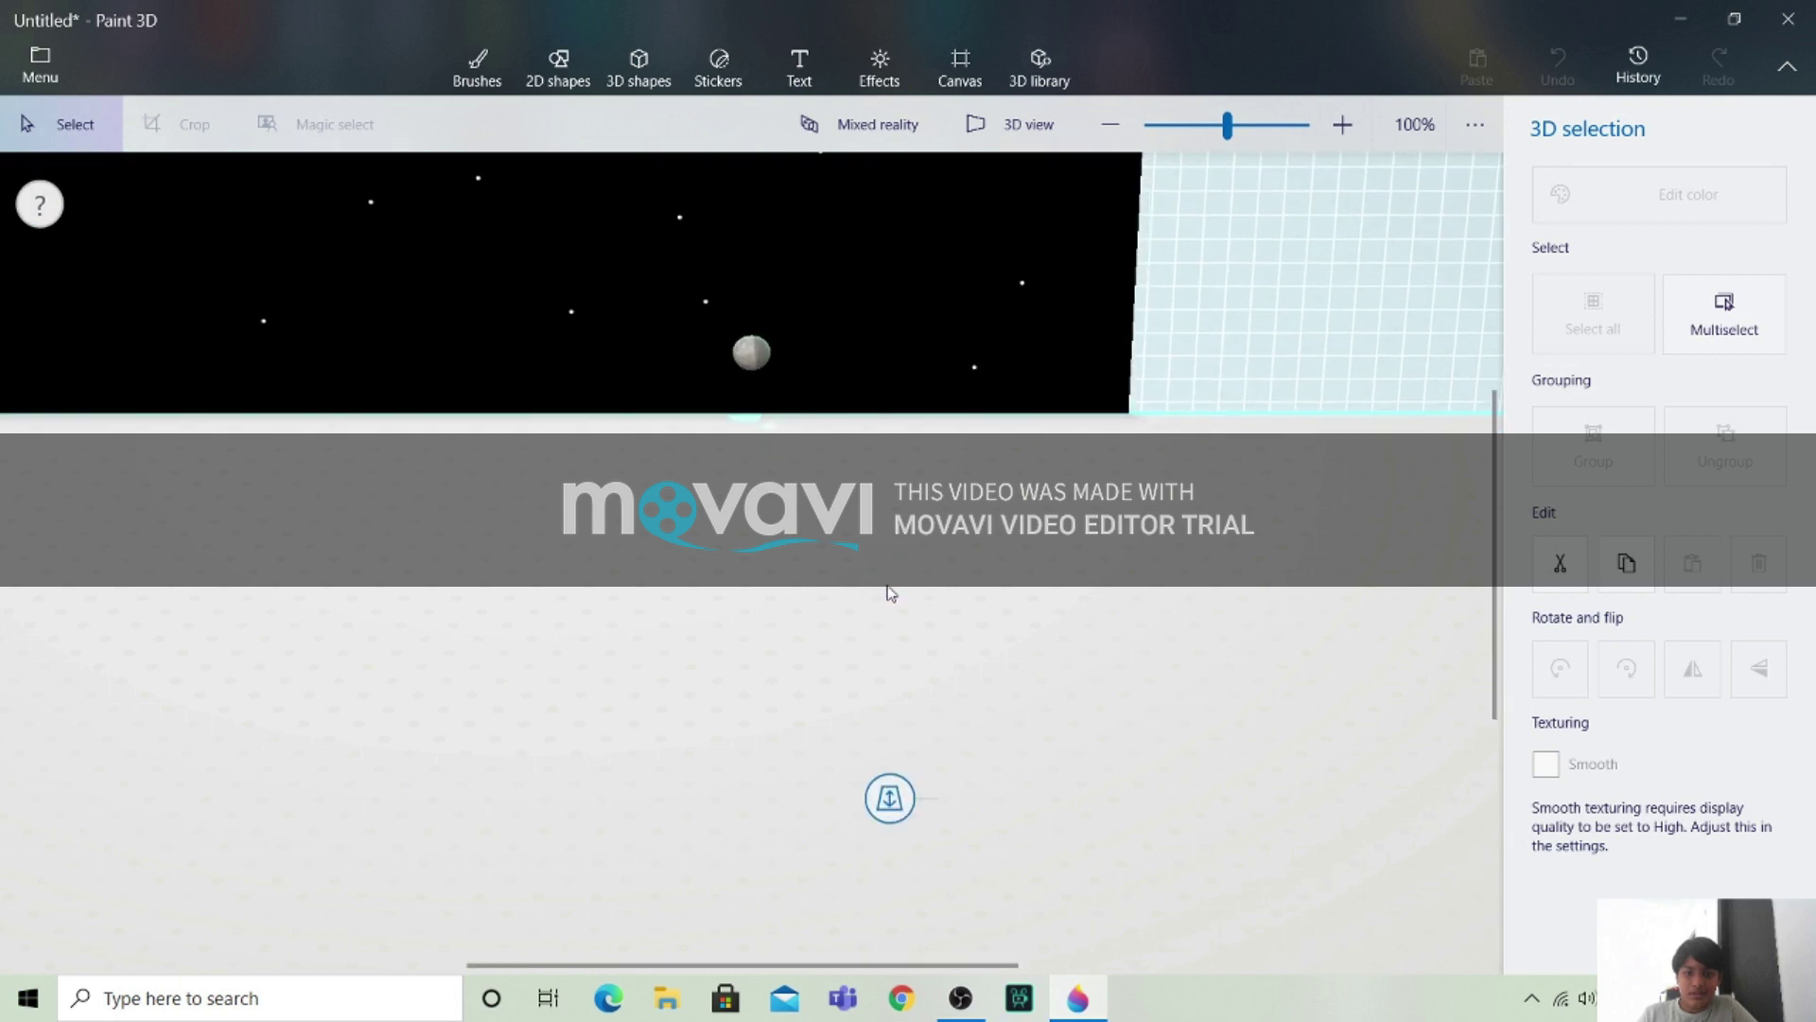
pyautogui.moveTo(972, 786); pyautogui.dragTo(966, 159)
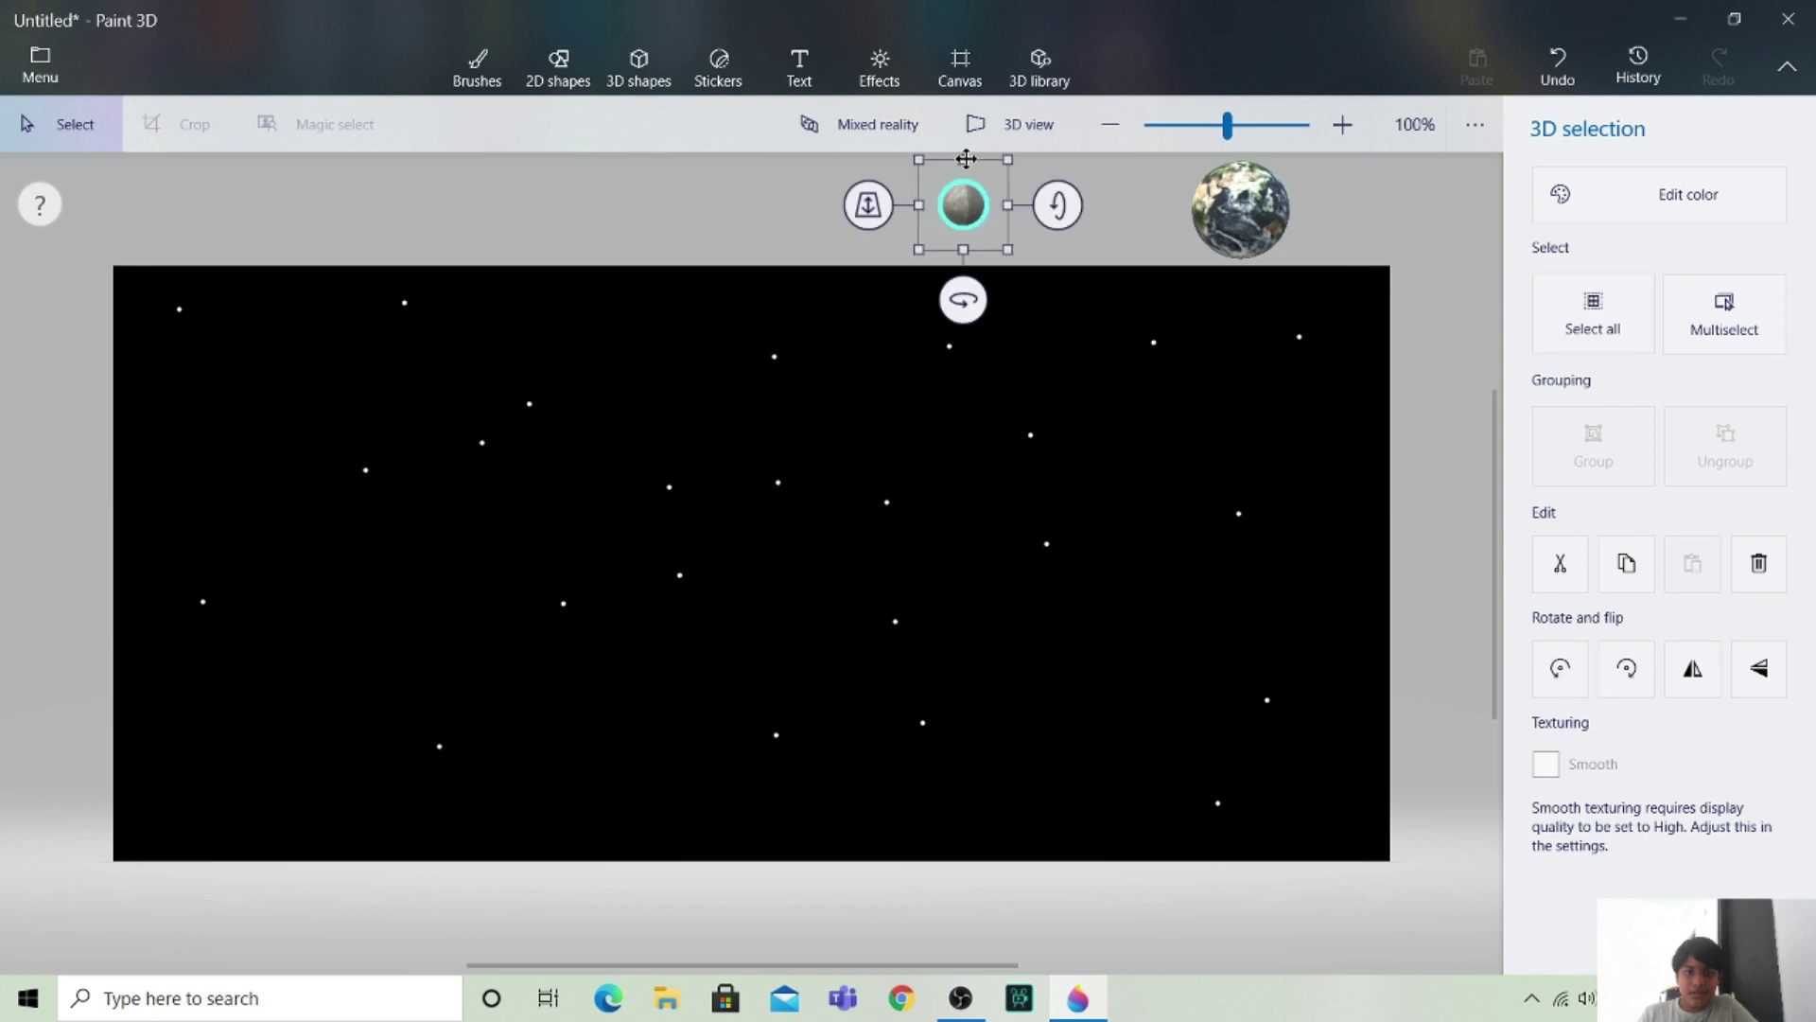
# Insert the Venus model from the Space collection and shrink it to a small globe.
pyautogui.click(1040, 64)
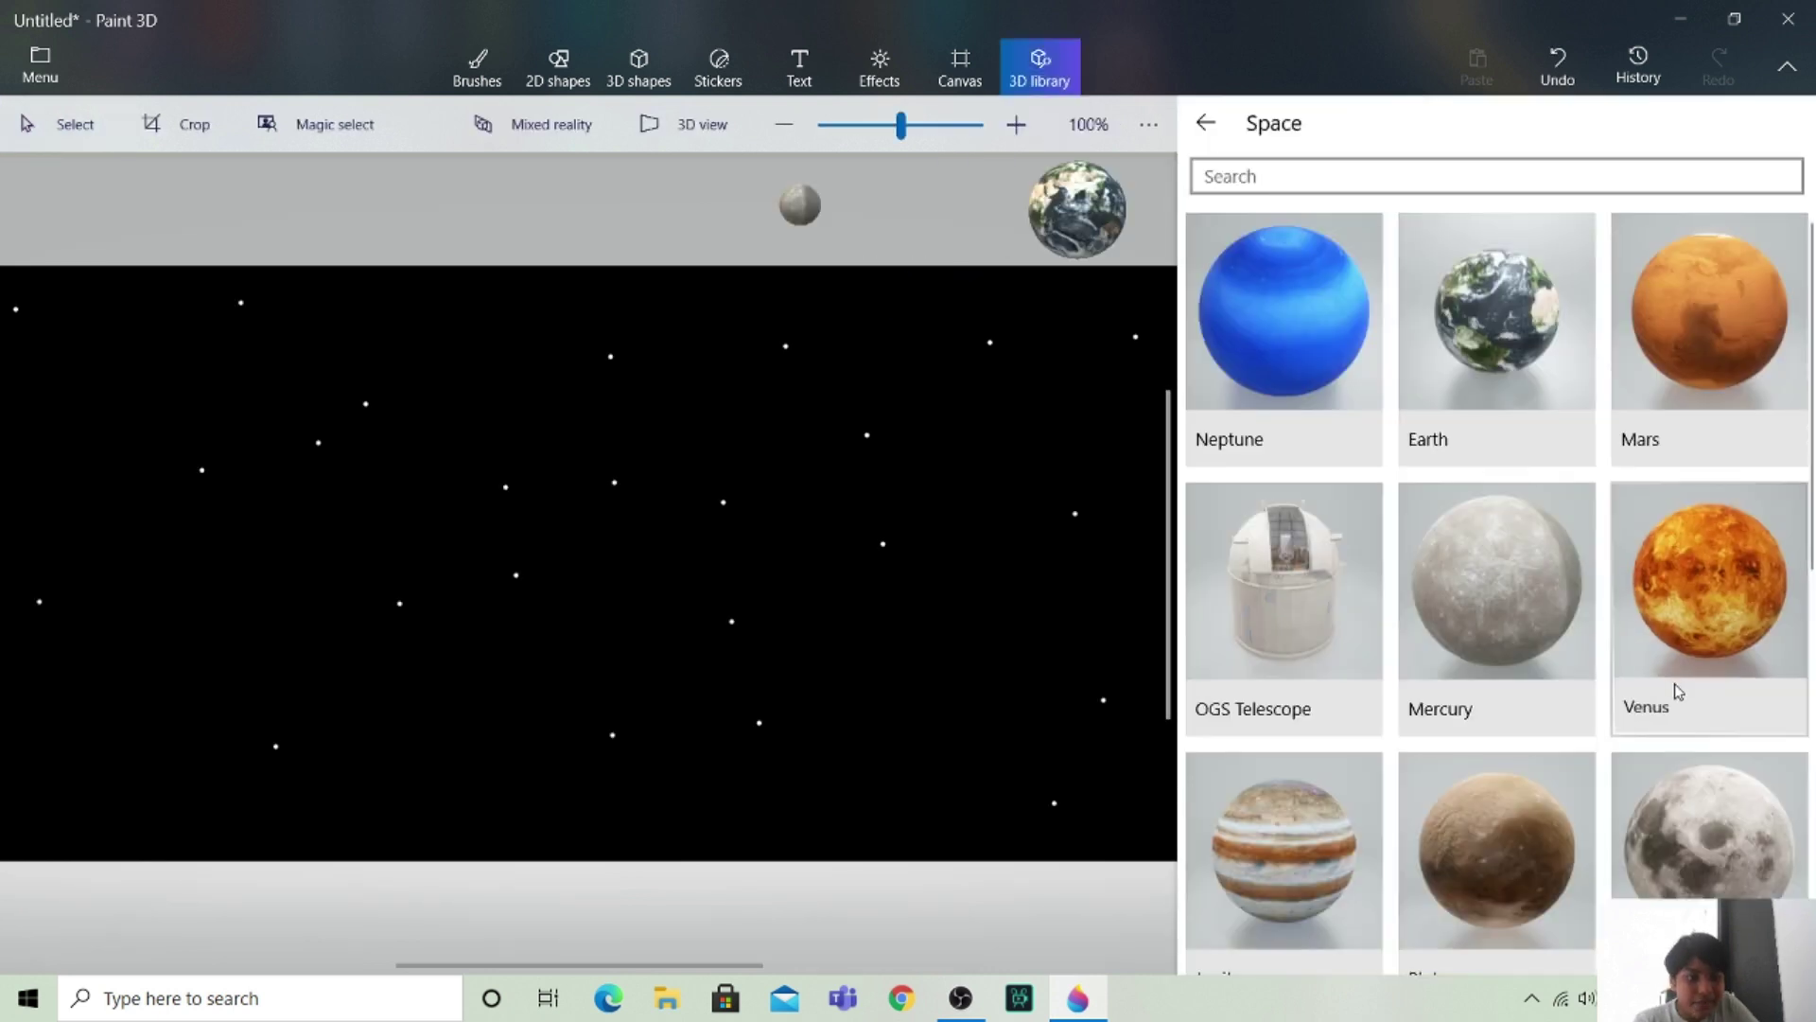
pyautogui.click(1677, 688)
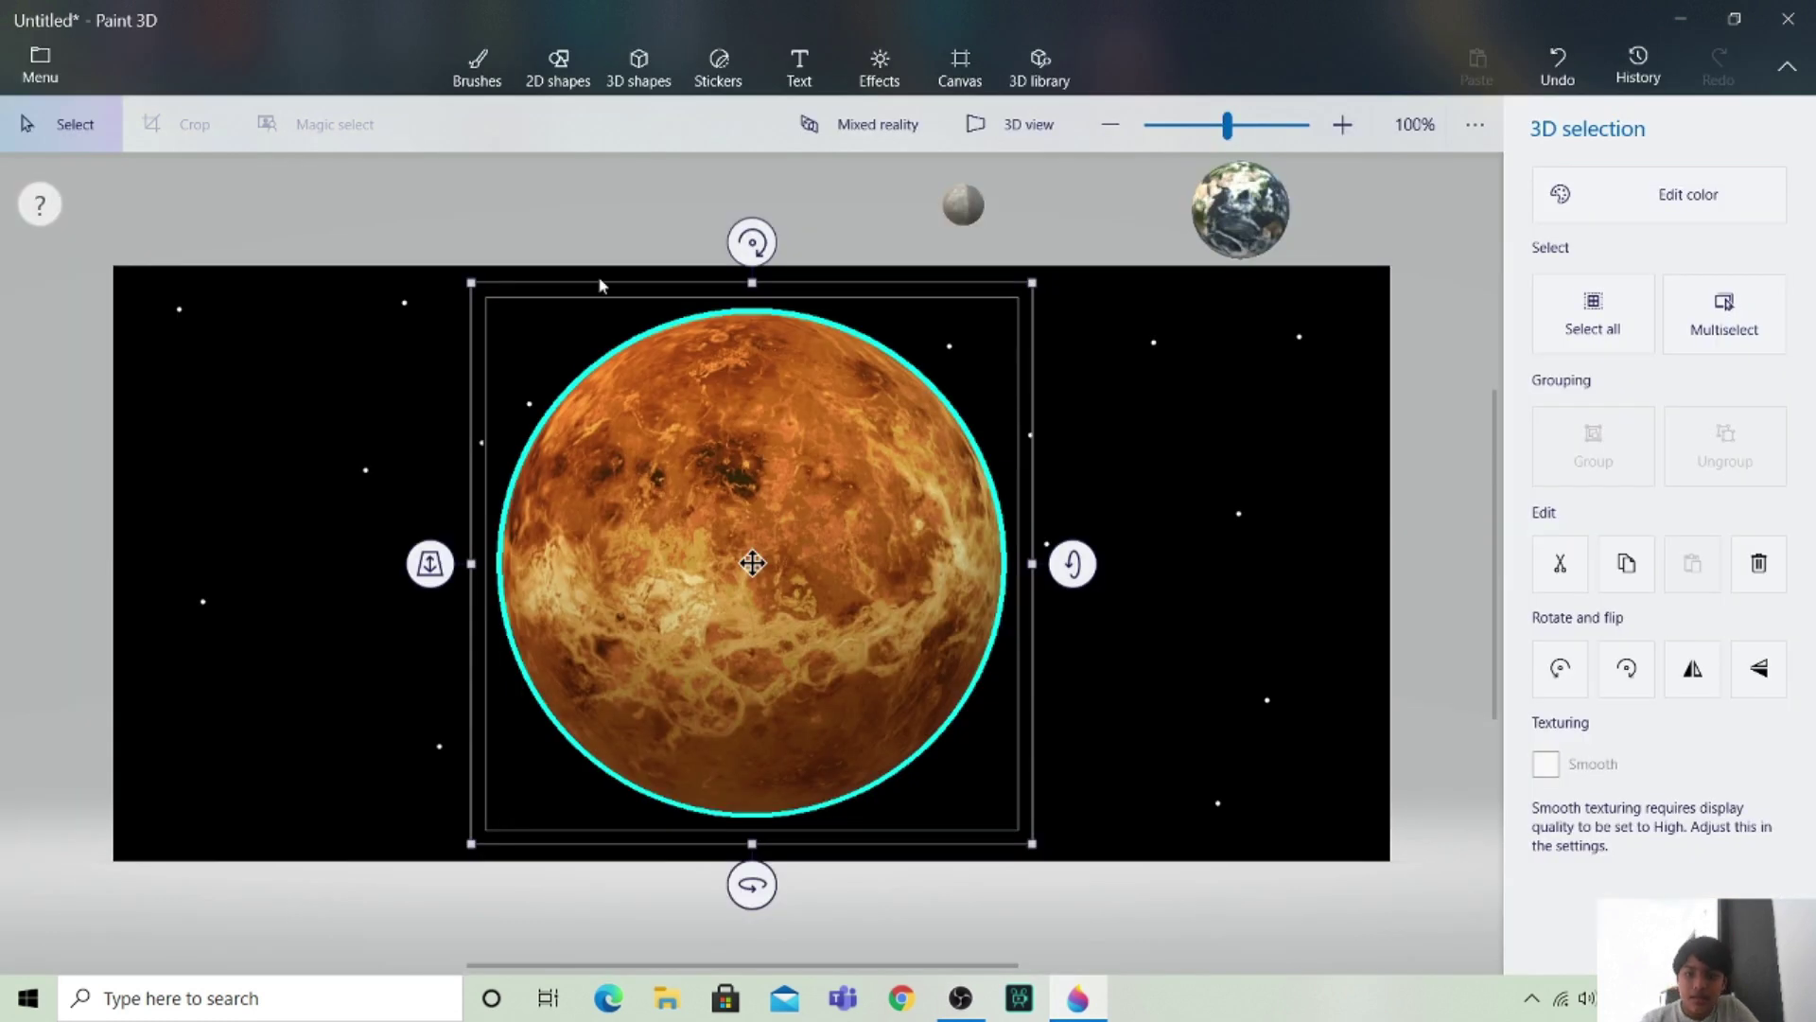
pyautogui.moveTo(470, 283); pyautogui.dragTo(888, 655)
# Fine-tune the size and depth of Venus and place it above the canvas between Mercury and Earth.
pyautogui.moveTo(947, 757); pyautogui.dragTo(1132, 384)
pyautogui.moveTo(1053, 308); pyautogui.dragTo(1079, 326)
pyautogui.moveTo(1136, 394); pyautogui.dragTo(1088, 437)
pyautogui.moveTo(967, 449)
pyautogui.mouseDown()
pyautogui.moveTo(963, 227)
pyautogui.moveTo(959, 250)
pyautogui.mouseUp()
pyautogui.moveTo(1066, 437); pyautogui.dragTo(1093, 170)
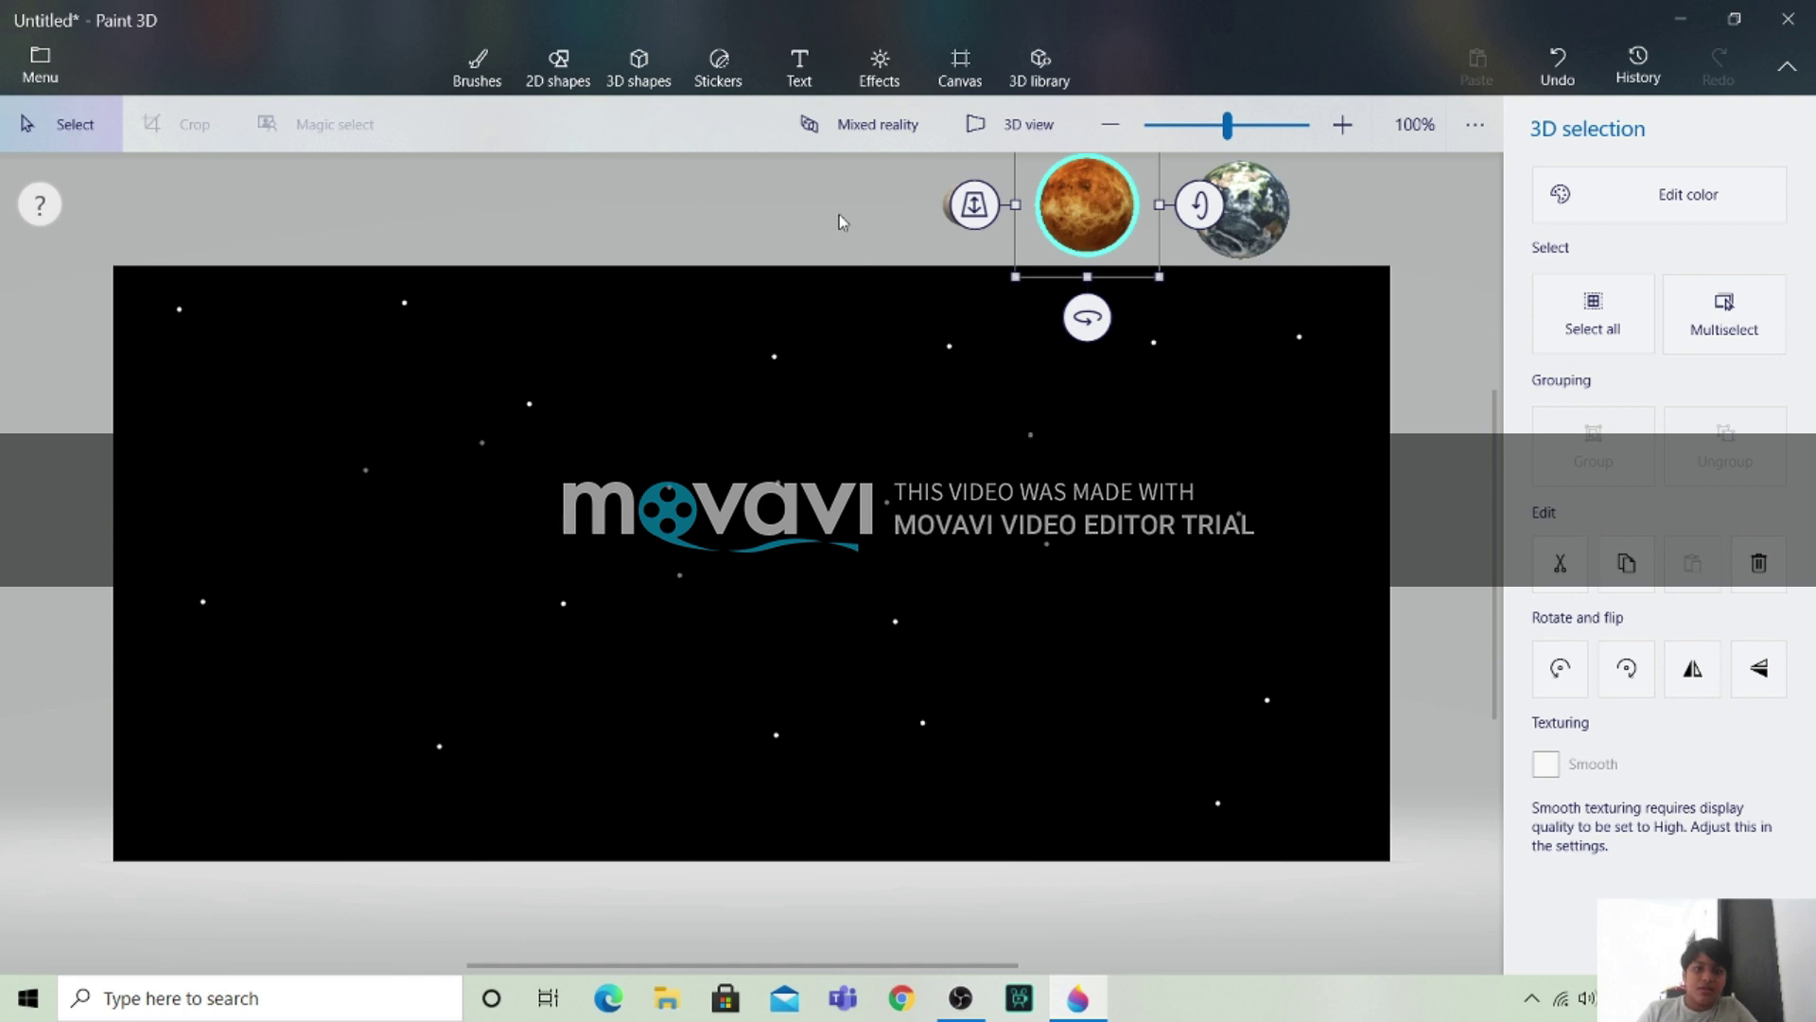
pyautogui.click(908, 224)
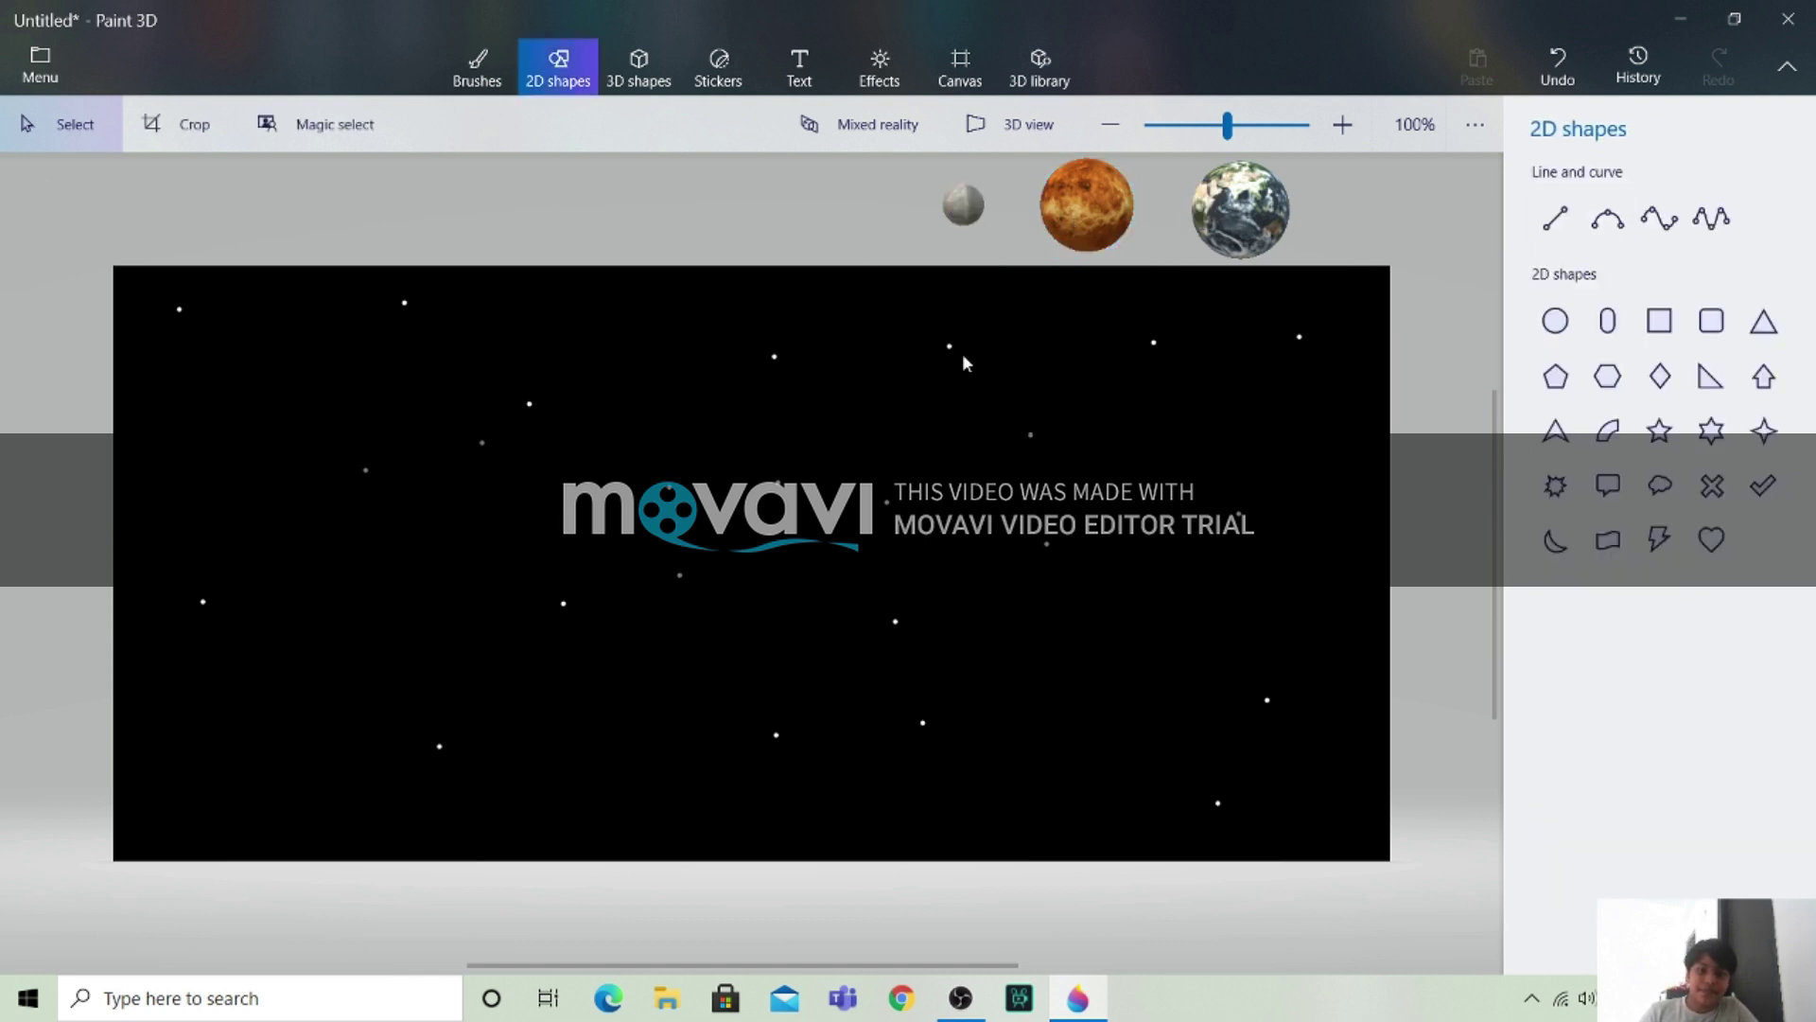
# Insert The Sun from the Space collection, adjust its depth and place it so it overhangs the canvas's left edge.
pyautogui.click(1039, 66)
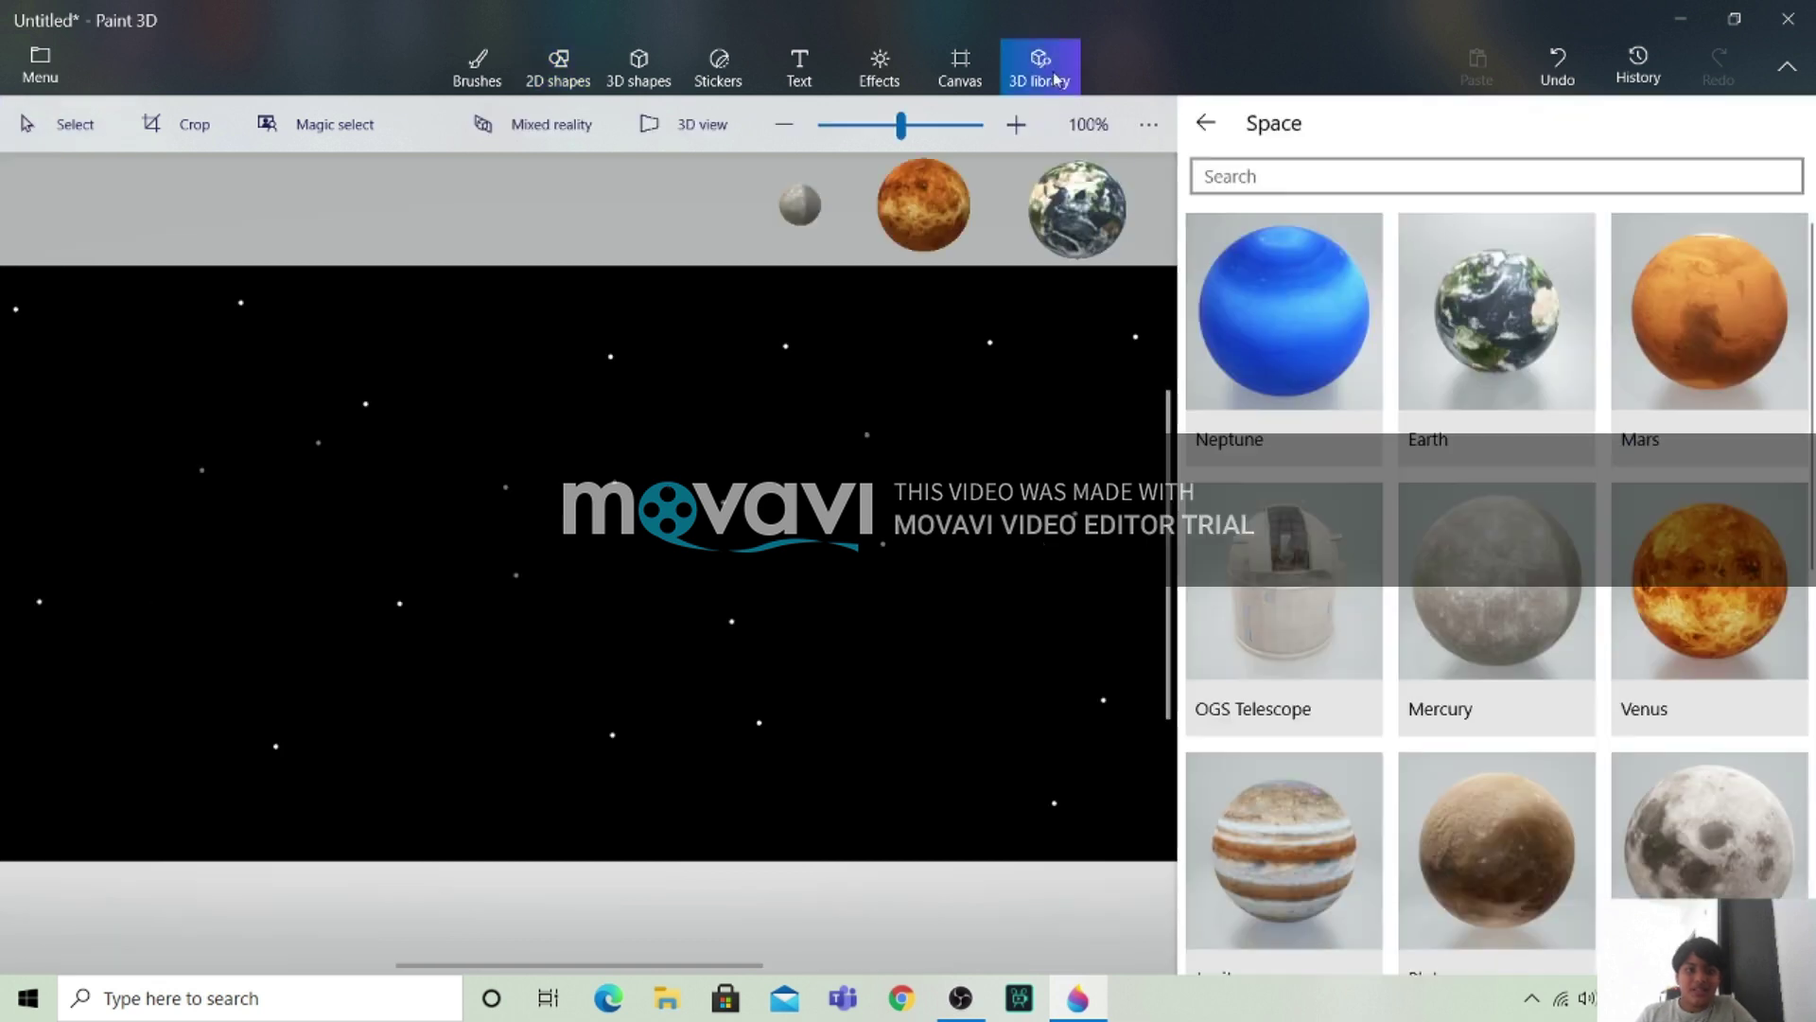
pyautogui.moveTo(1813, 274); pyautogui.dragTo(1813, 690)
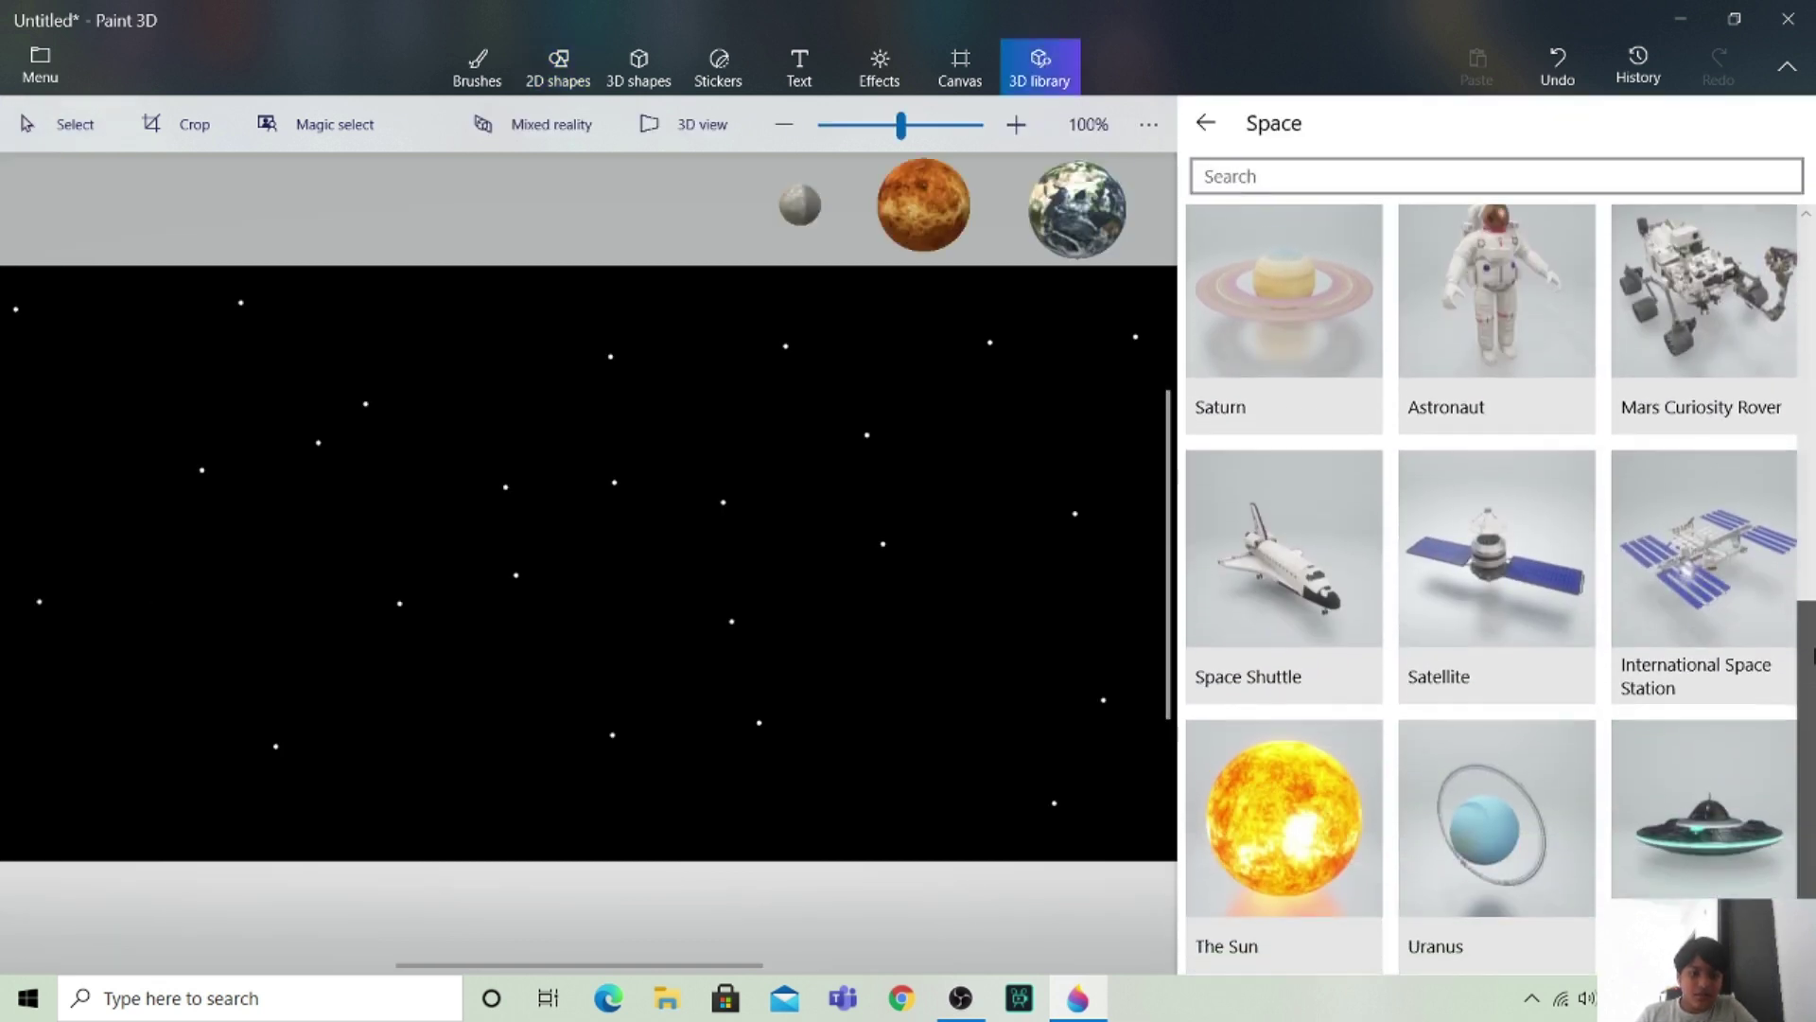
pyautogui.click(1268, 855)
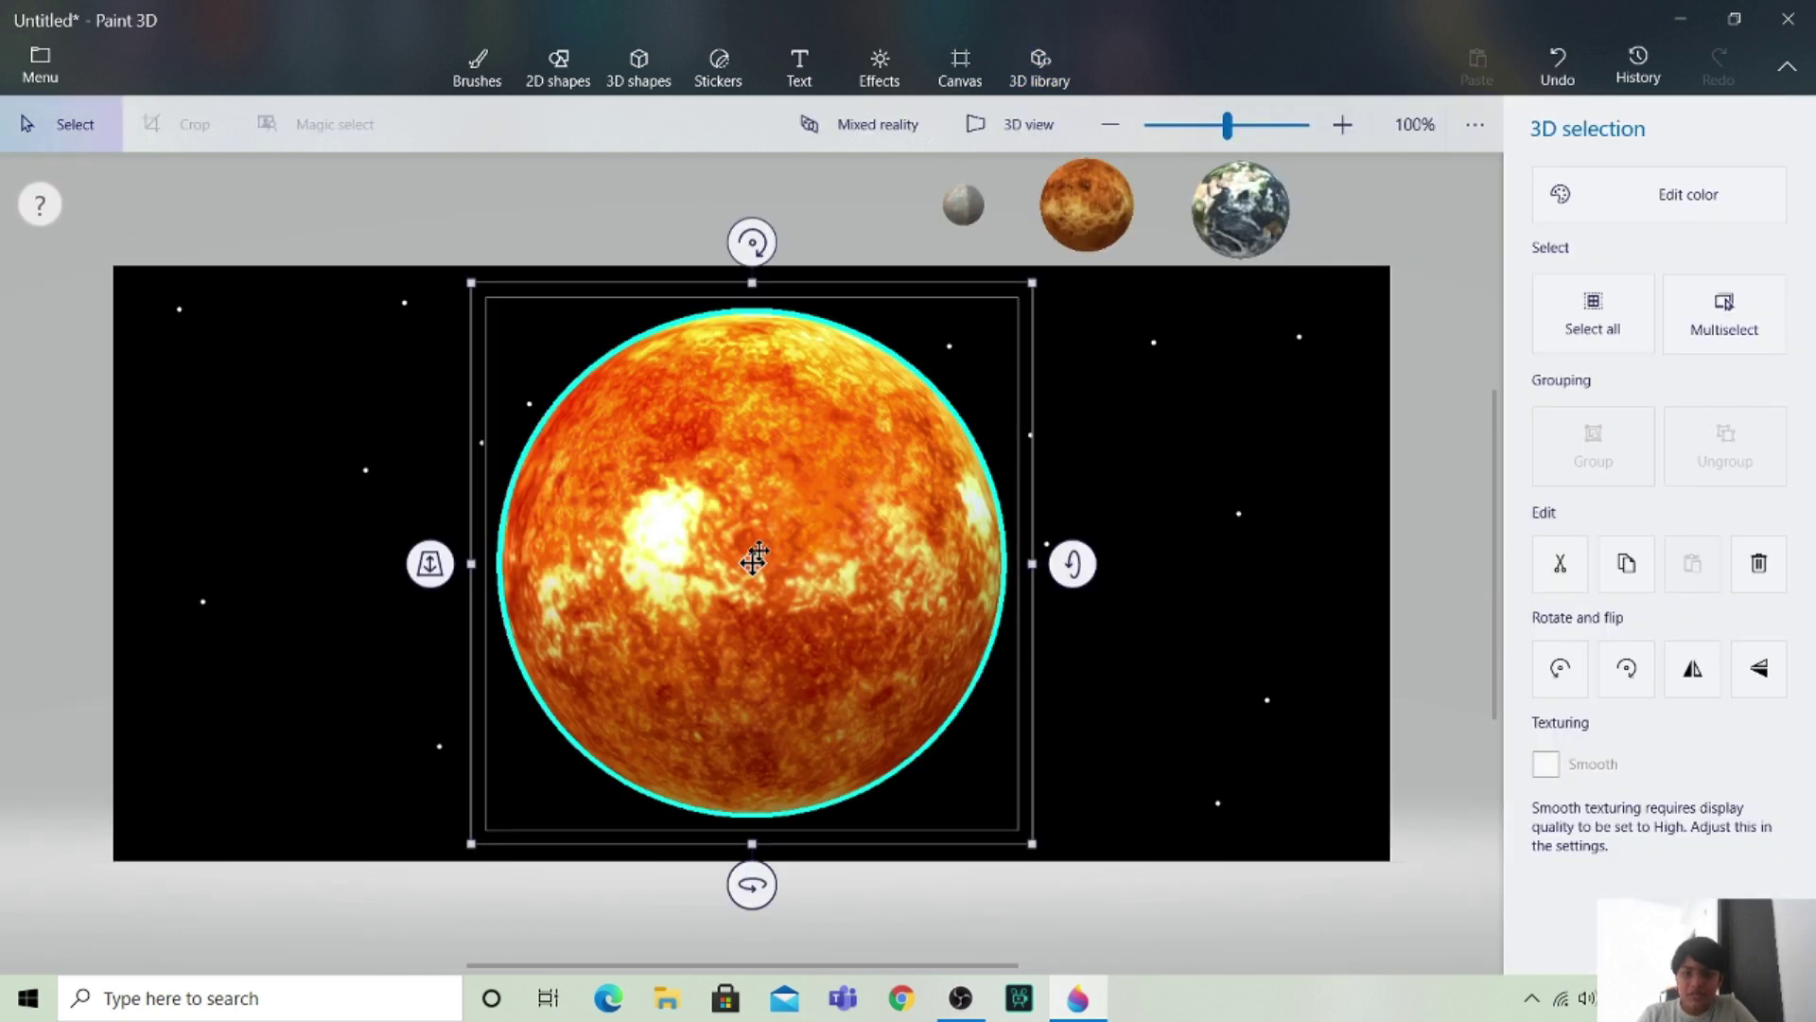
pyautogui.moveTo(752, 563); pyautogui.dragTo(432, 561)
pyautogui.moveTo(120, 572); pyautogui.dragTo(179, 446)
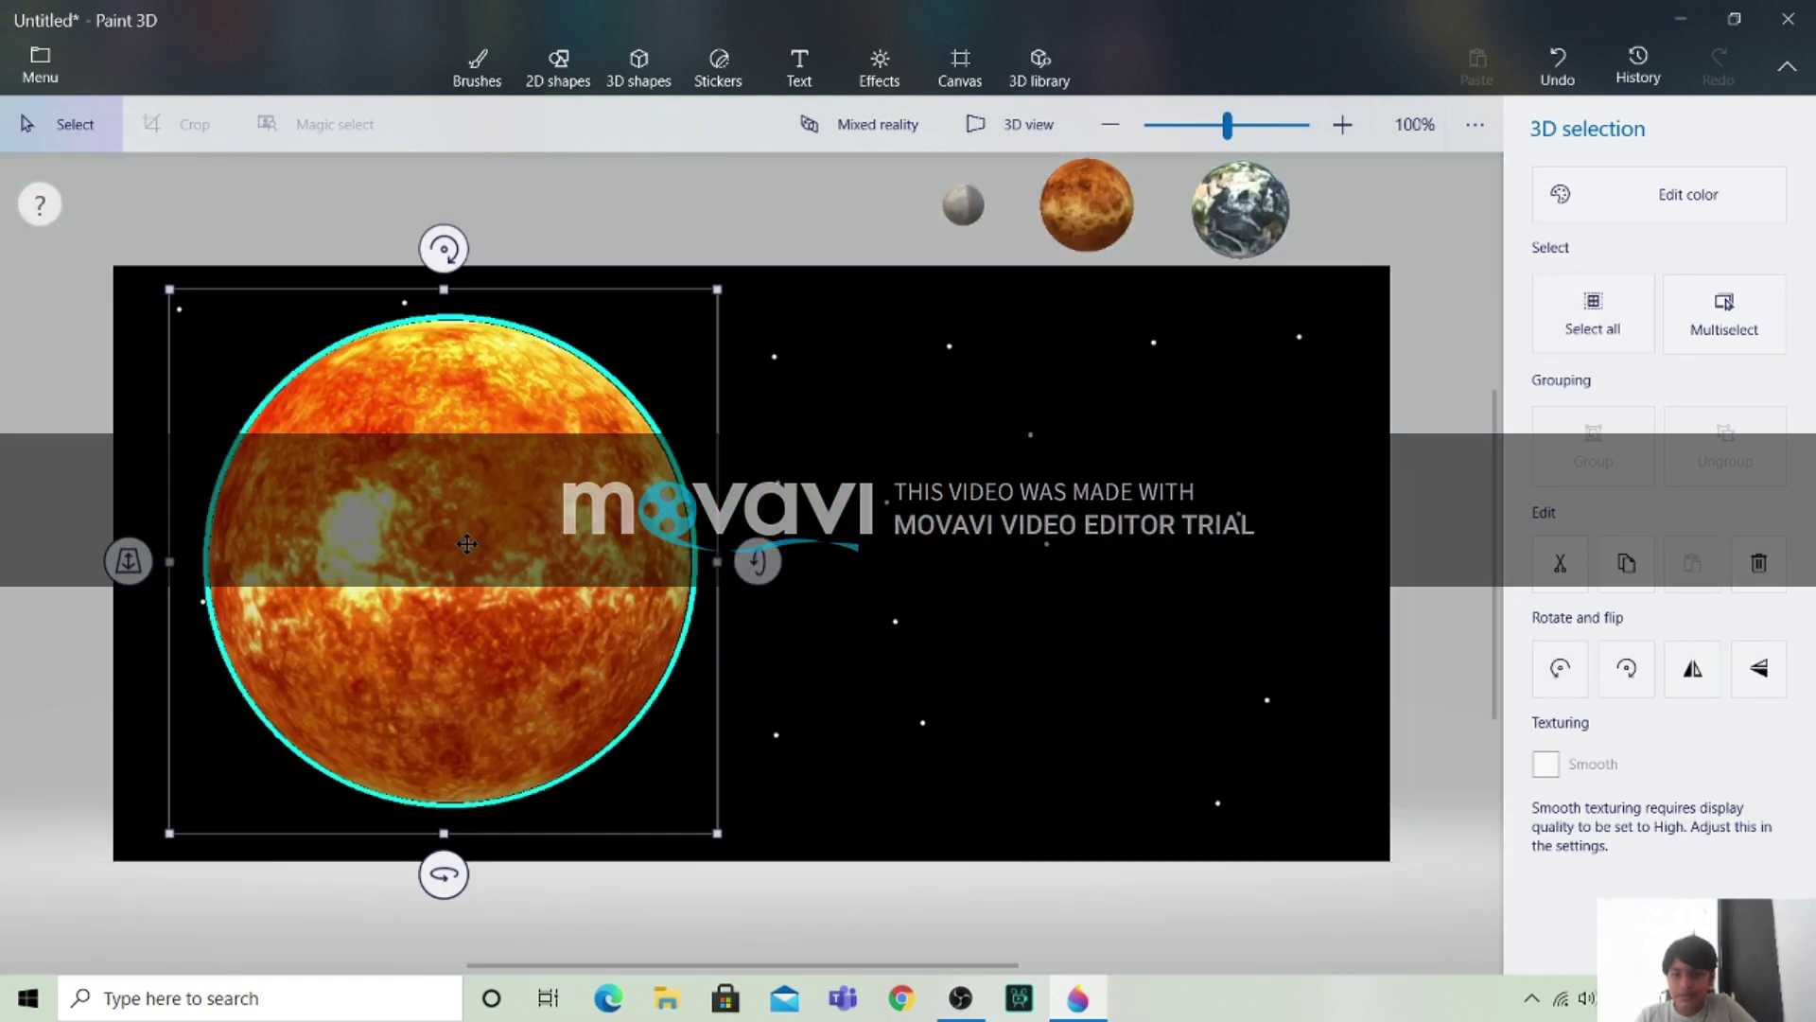
pyautogui.moveTo(467, 544); pyautogui.dragTo(147, 539)
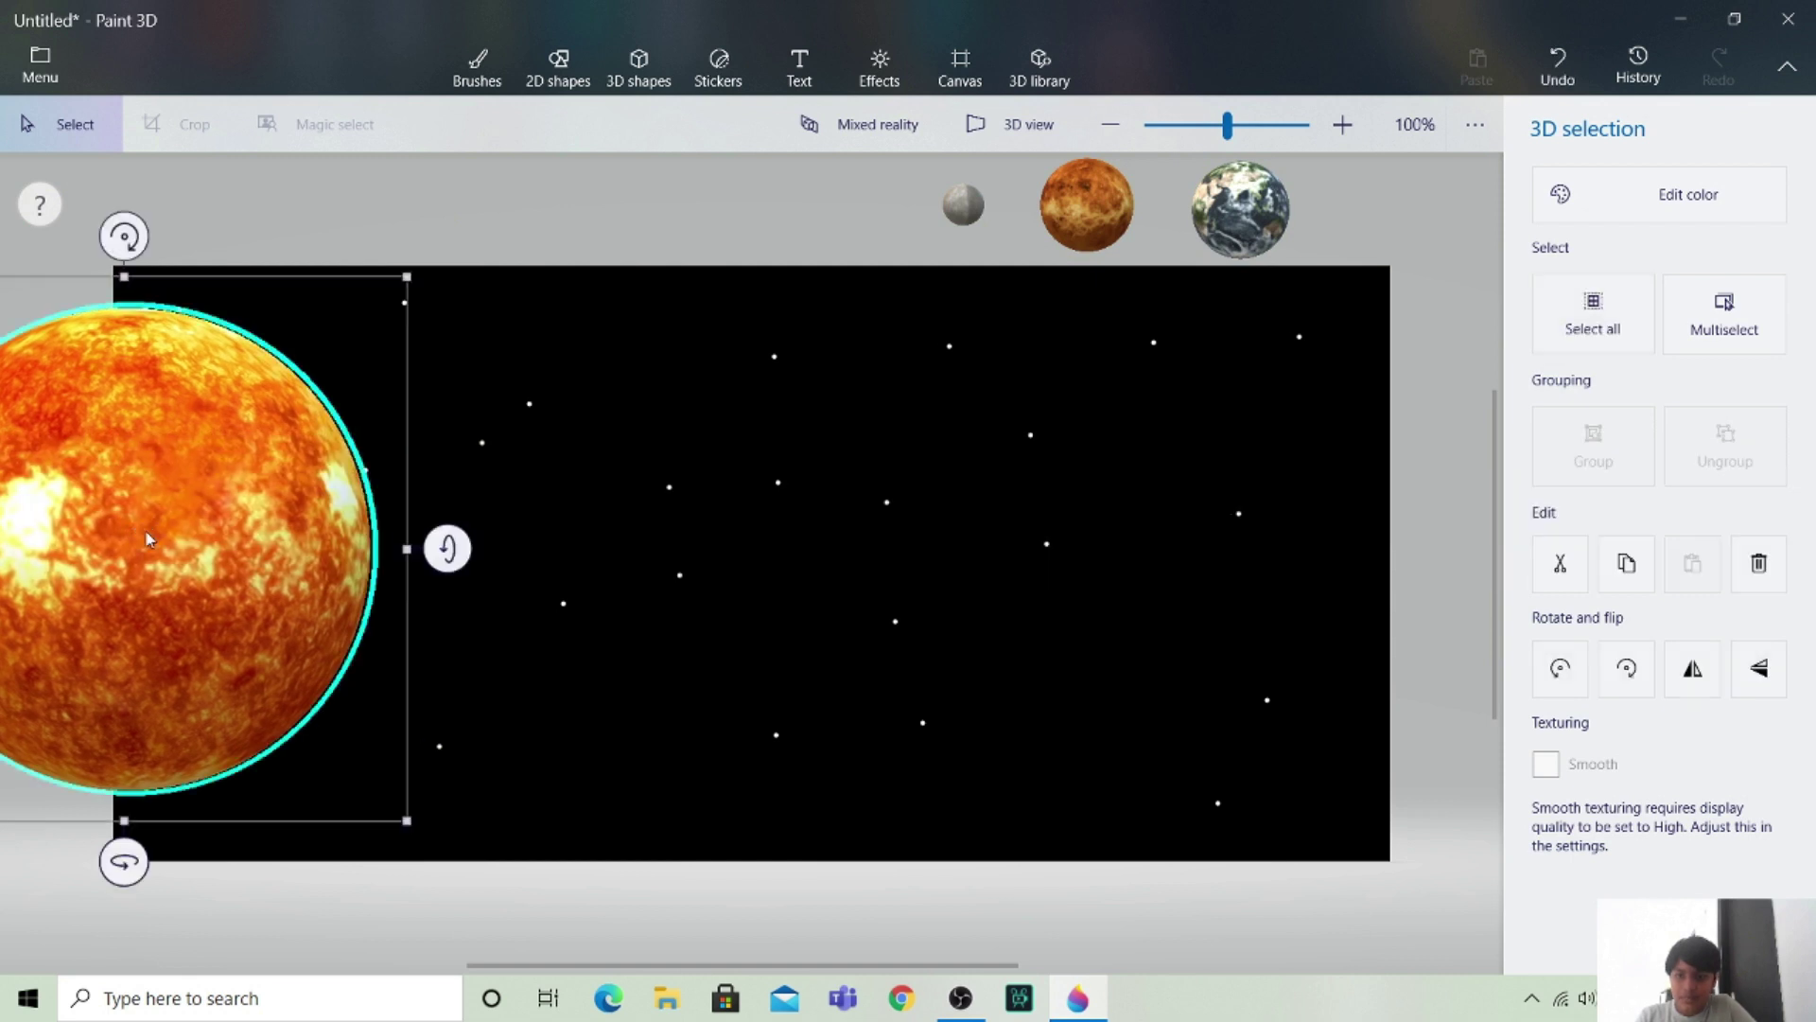
# Bring Mercury, Venus and Earth onto the canvas in a horizontal row to the right of the Sun.
pyautogui.click(965, 203)
pyautogui.moveTo(965, 202); pyautogui.dragTo(555, 523)
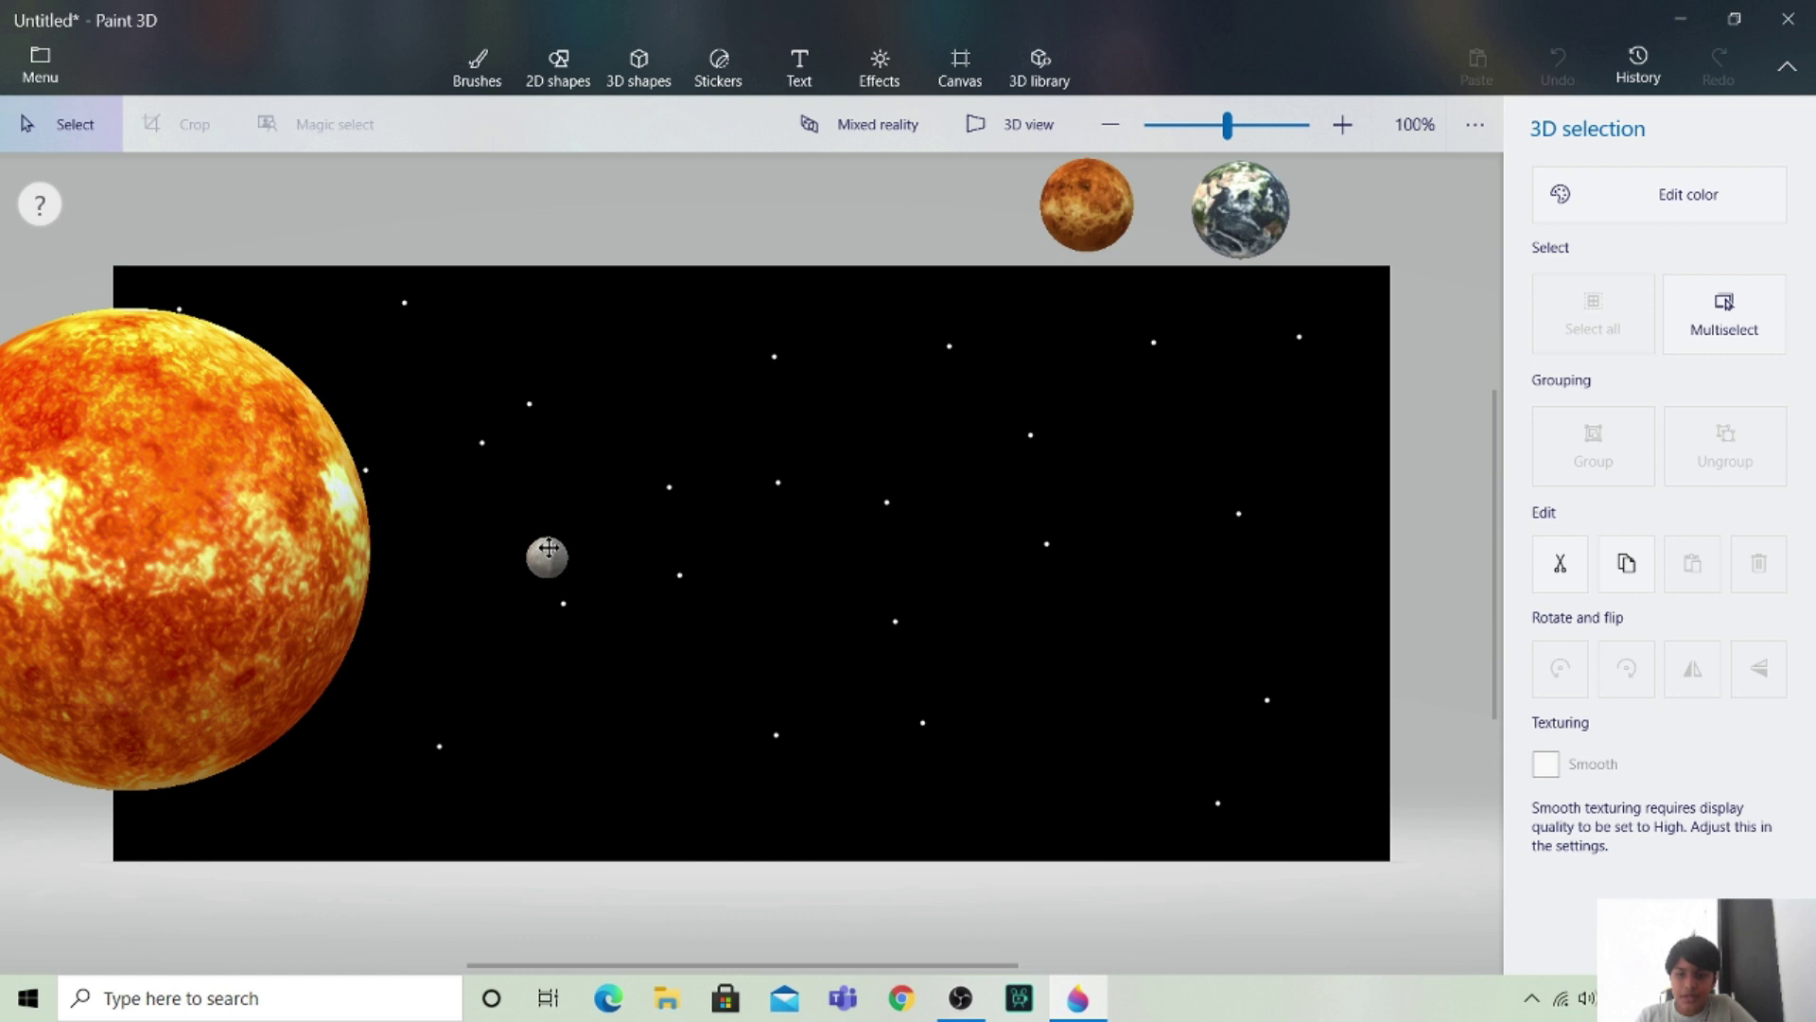
pyautogui.moveTo(546, 543); pyautogui.dragTo(547, 546)
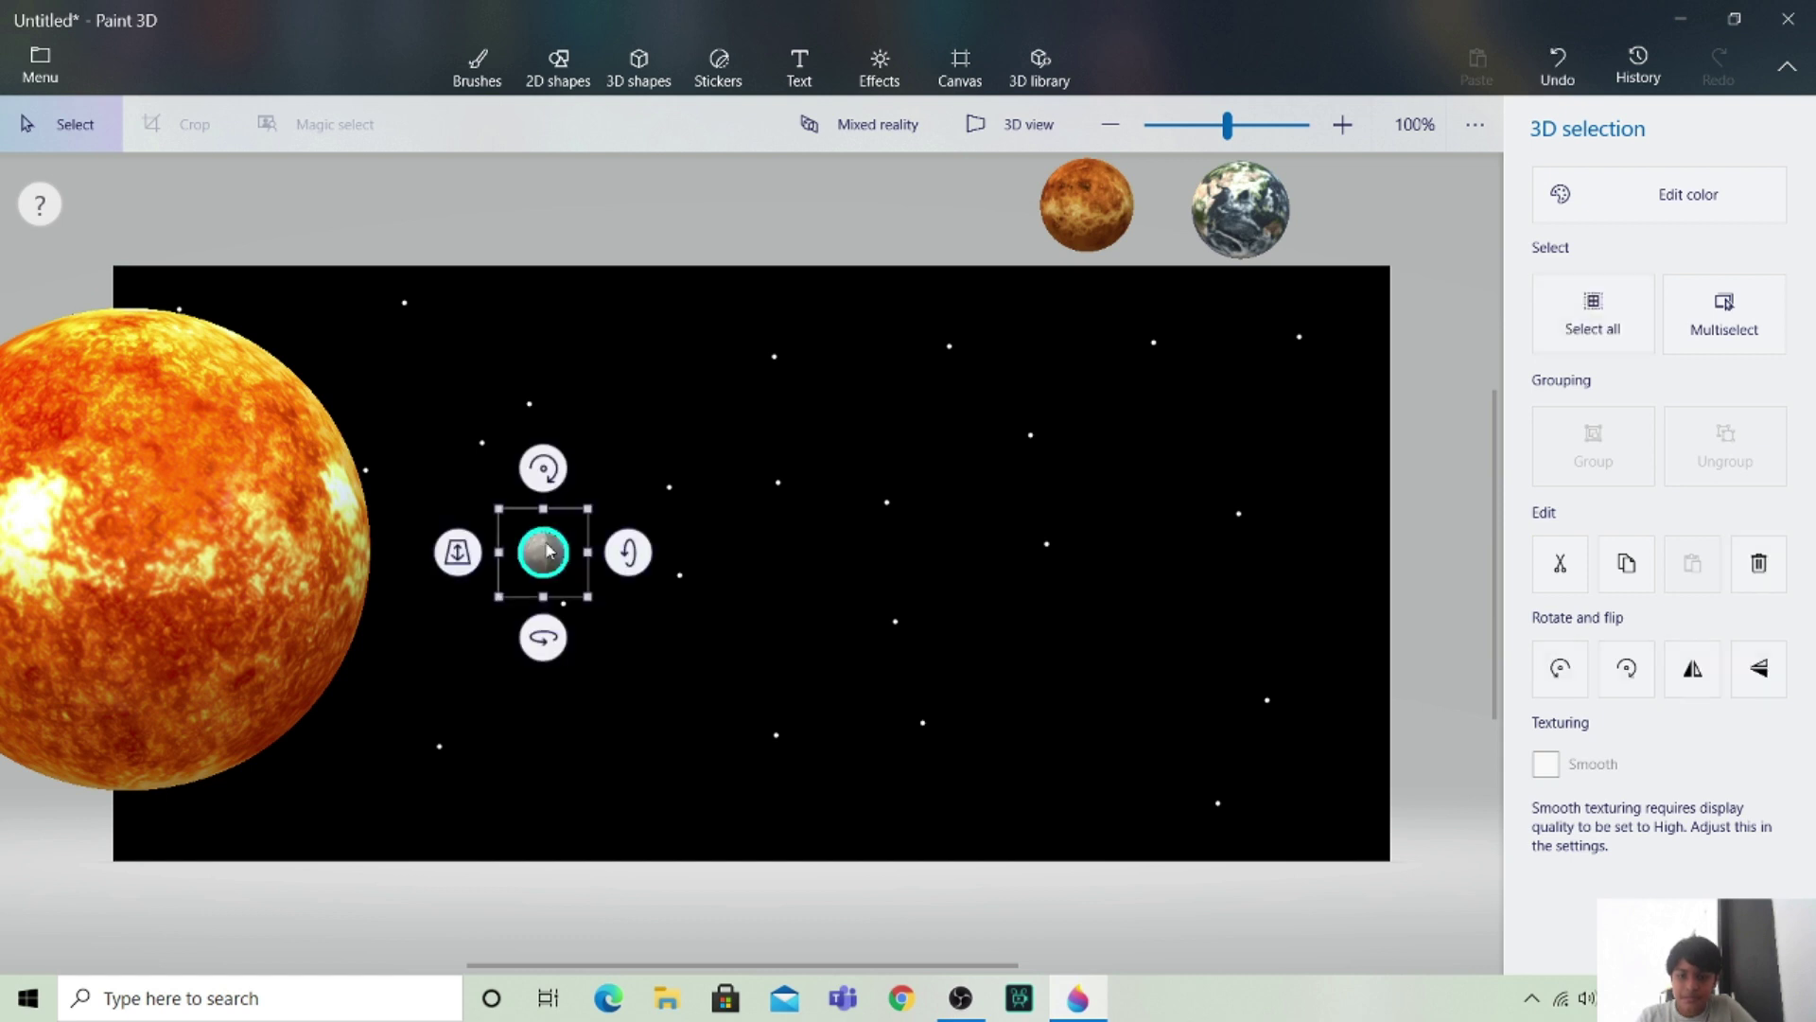
pyautogui.moveTo(1086, 200); pyautogui.dragTo(650, 554)
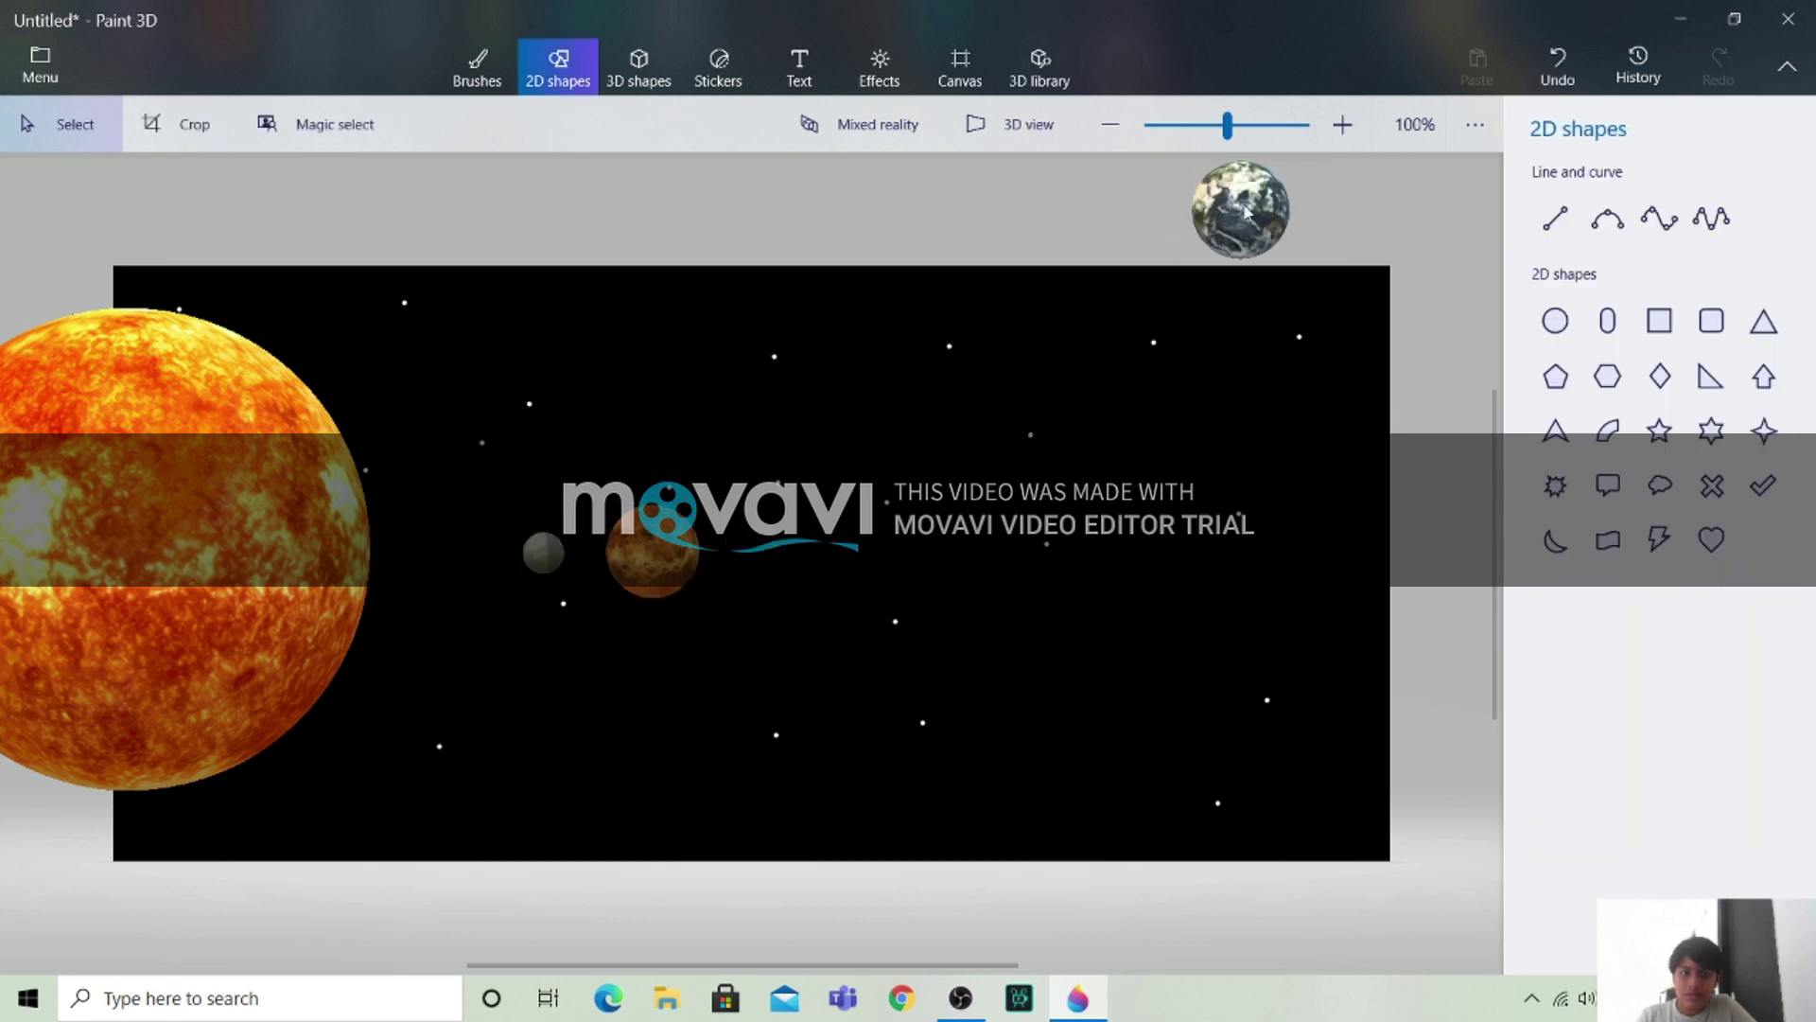
pyautogui.click(1230, 221)
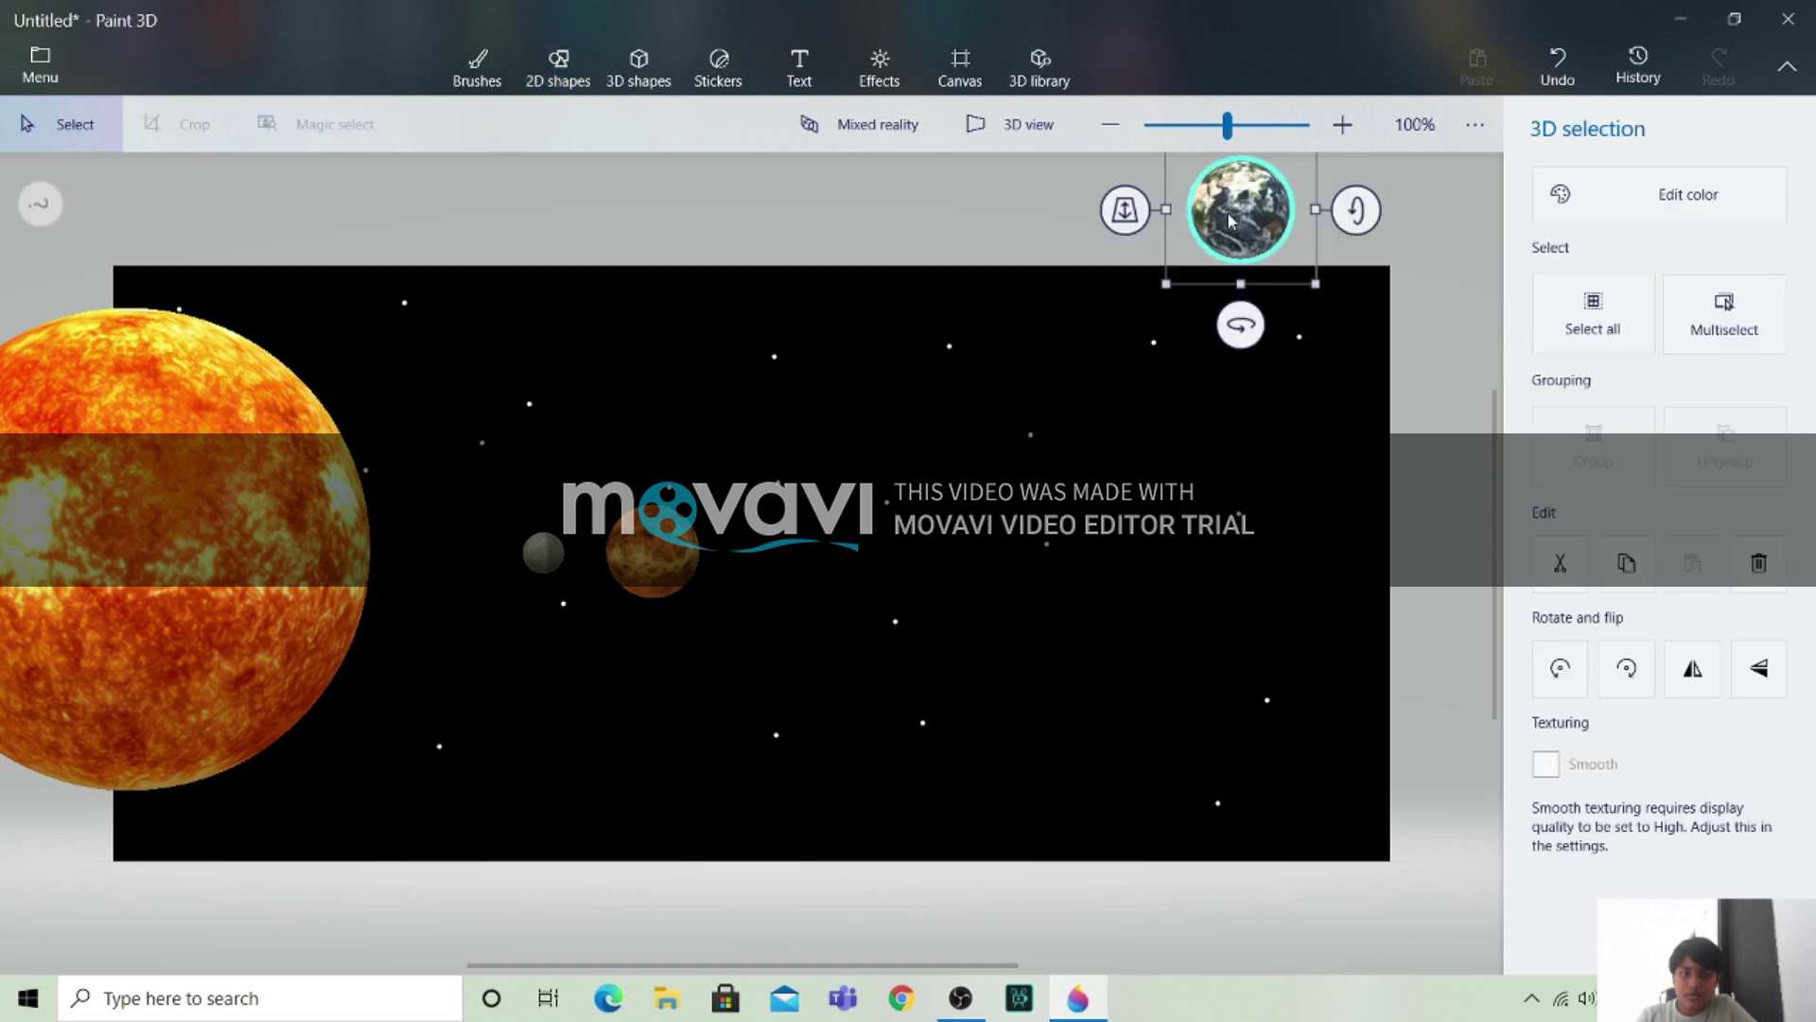
pyautogui.moveTo(1230, 209); pyautogui.dragTo(774, 551)
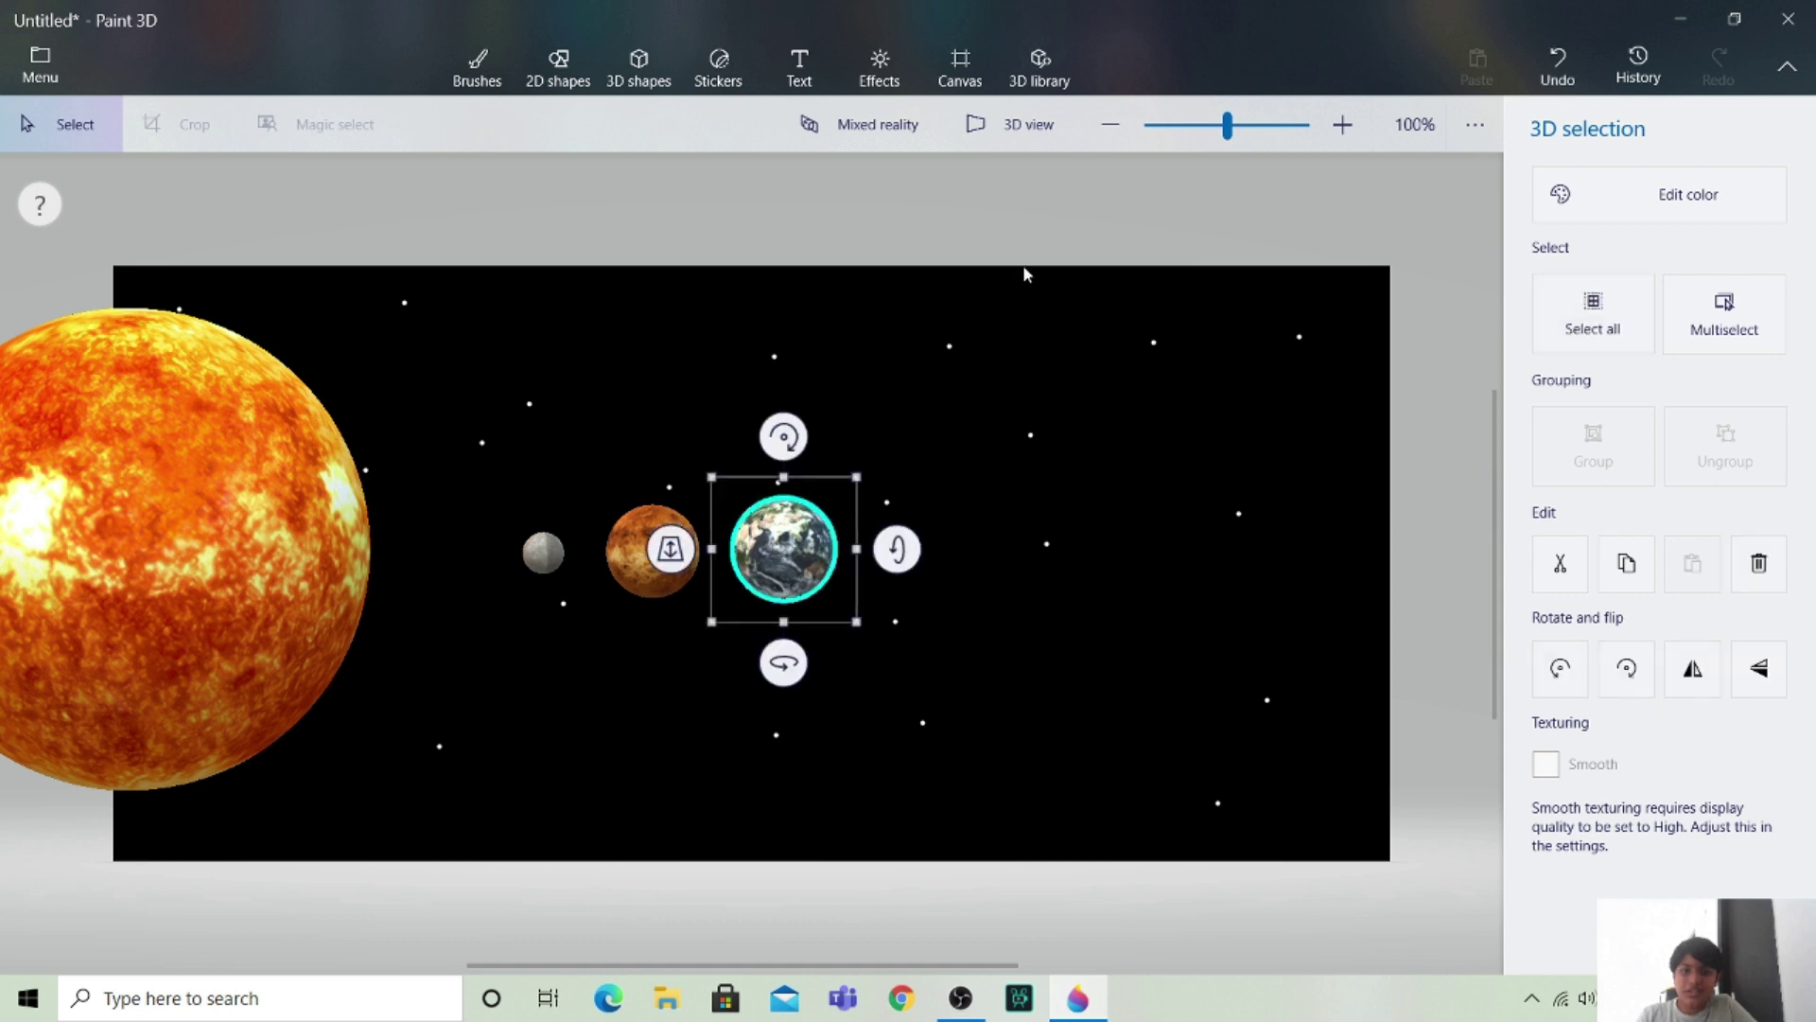
pyautogui.press('s')
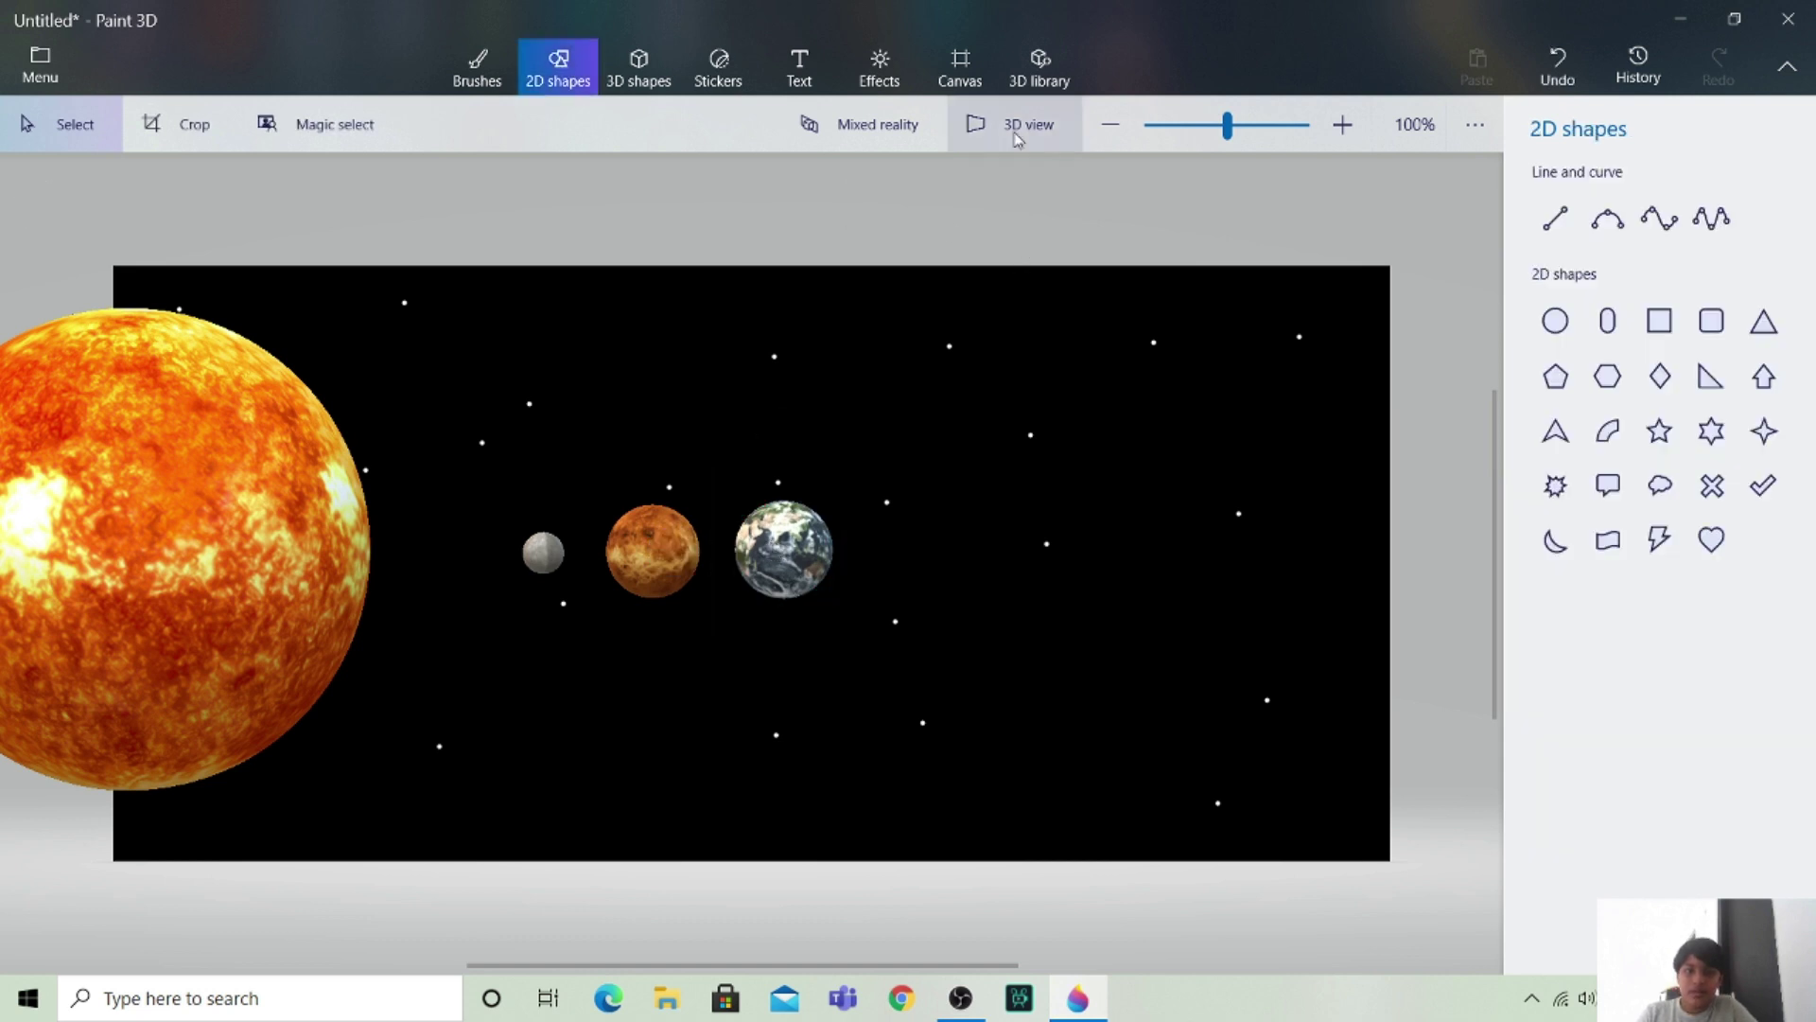
# Add Mars from the Space collection as a small globe slightly smaller than Earth, placed in the row to Earth's right.
pyautogui.click(1059, 46)
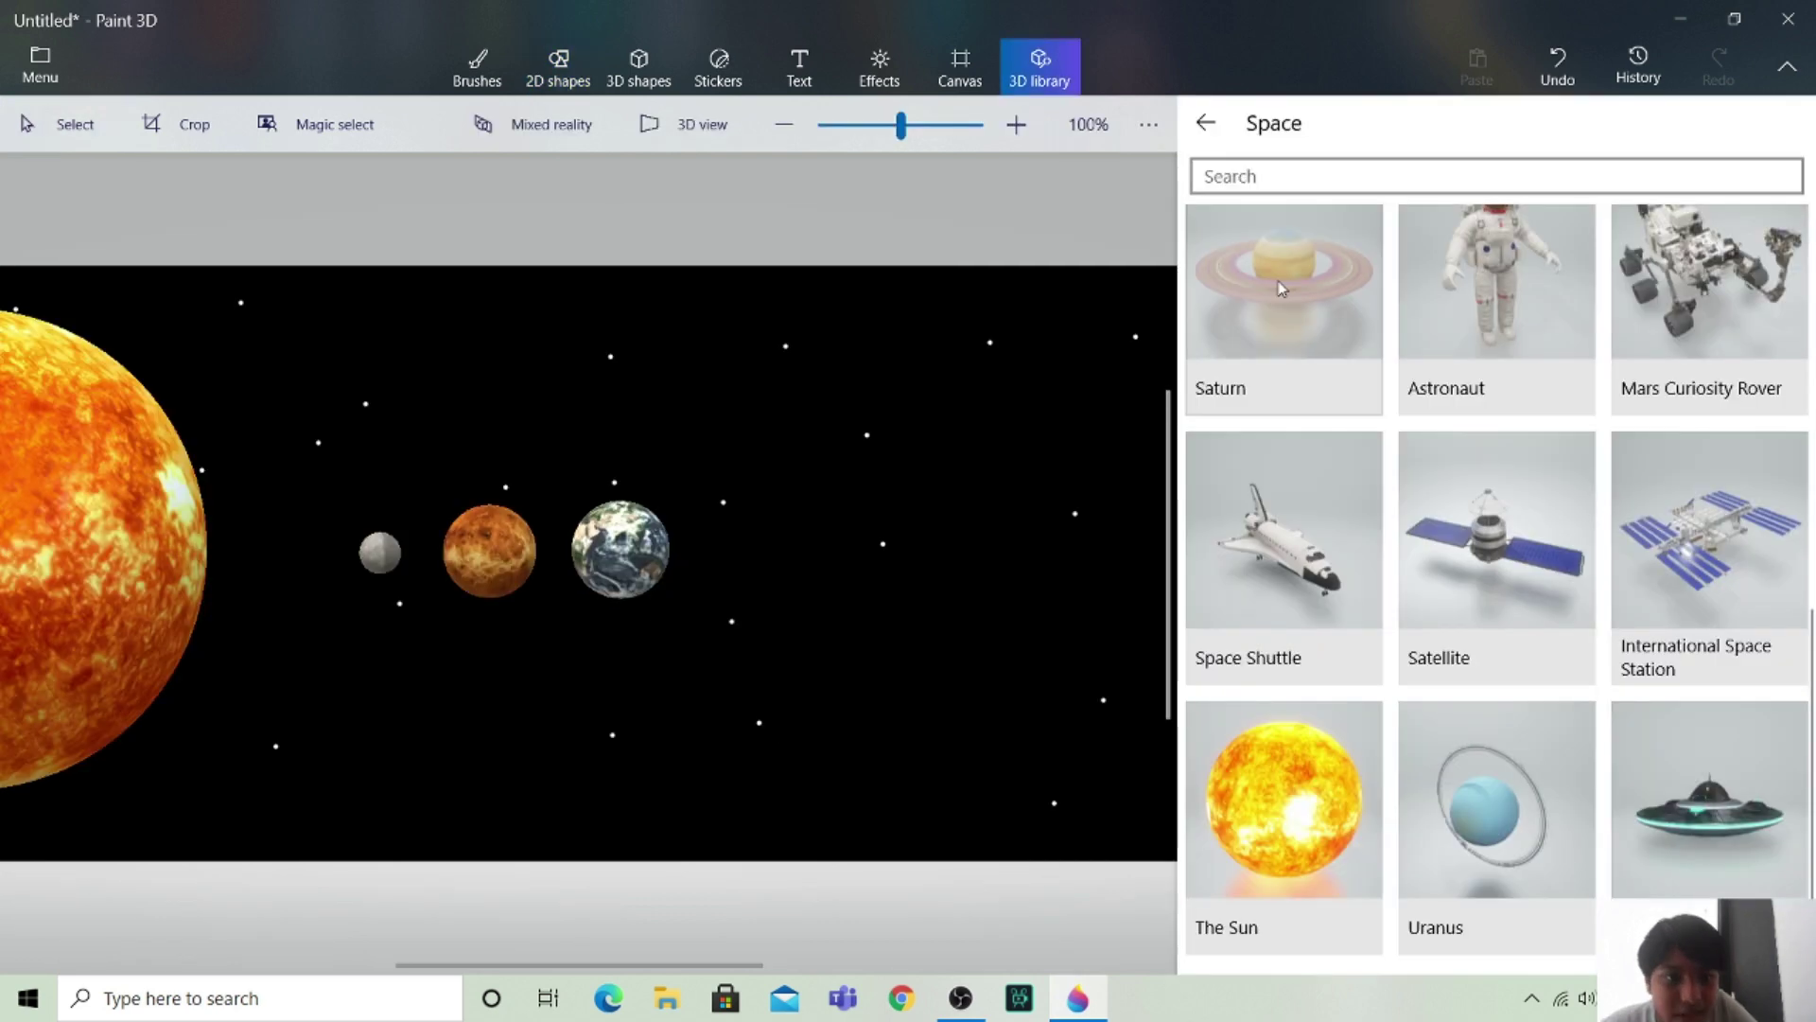
pyautogui.scroll(5, 1814, 412)
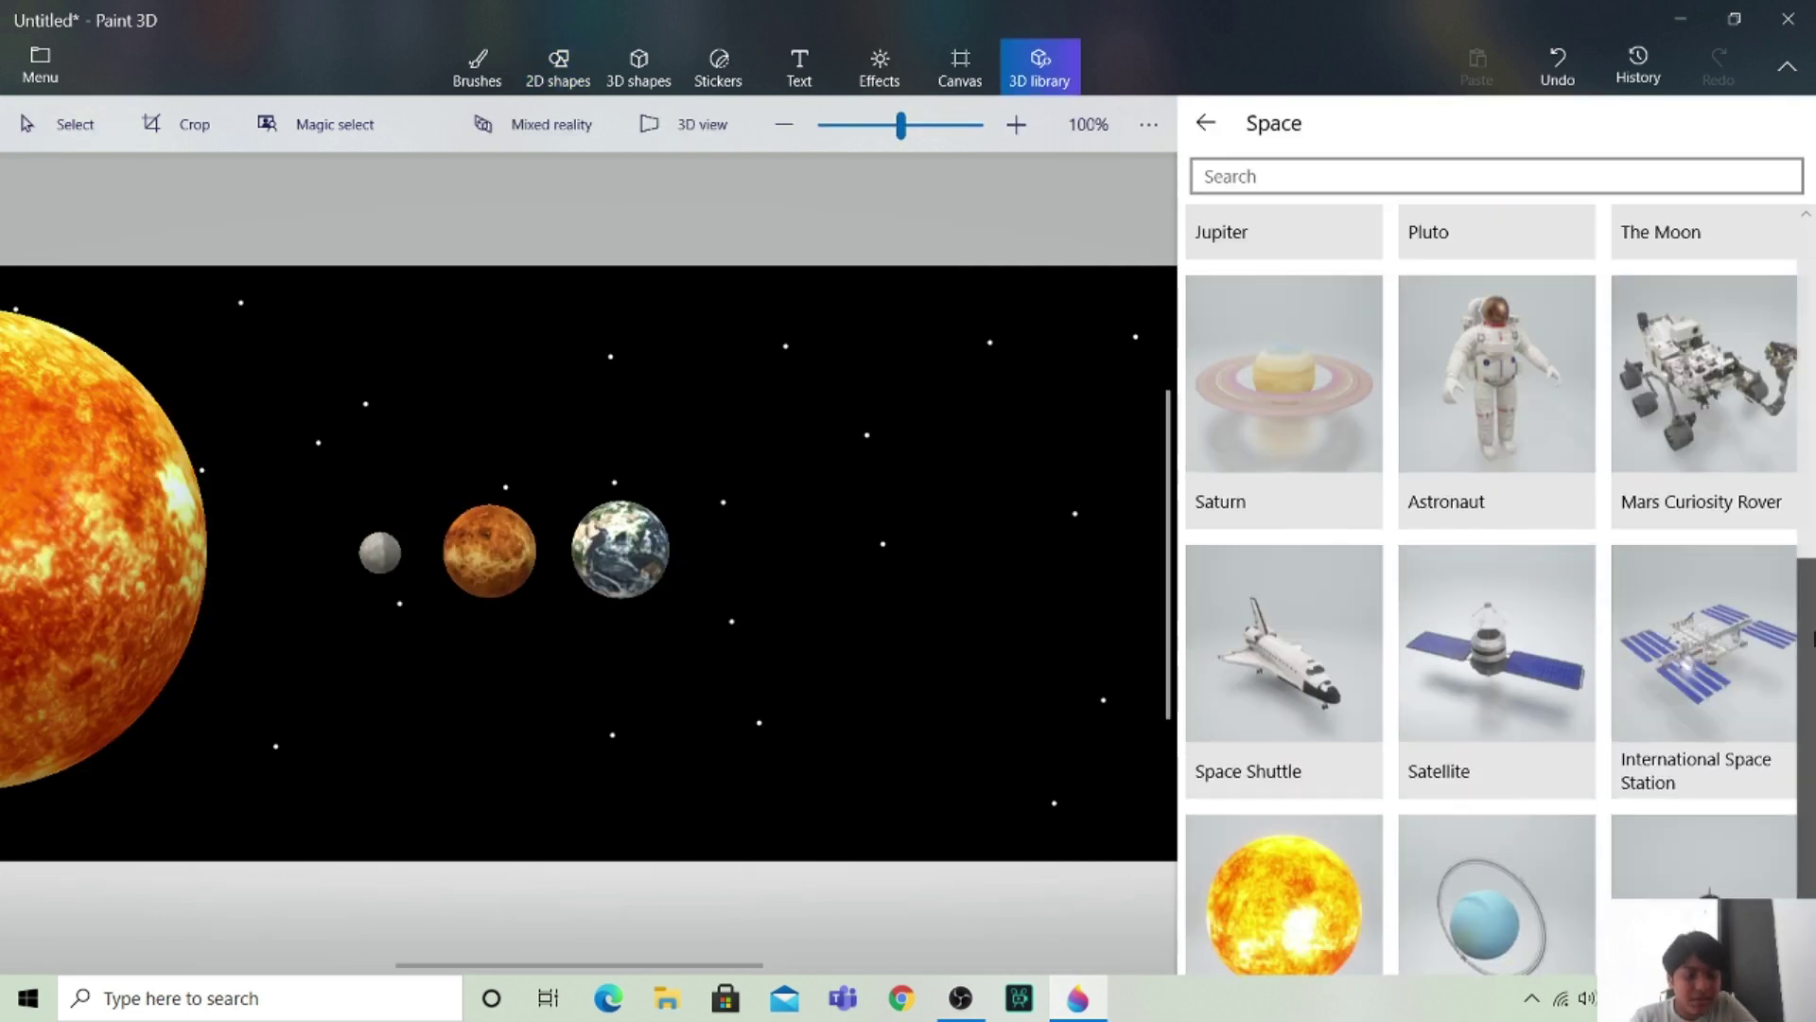
pyautogui.scroll(3, 1813, 412)
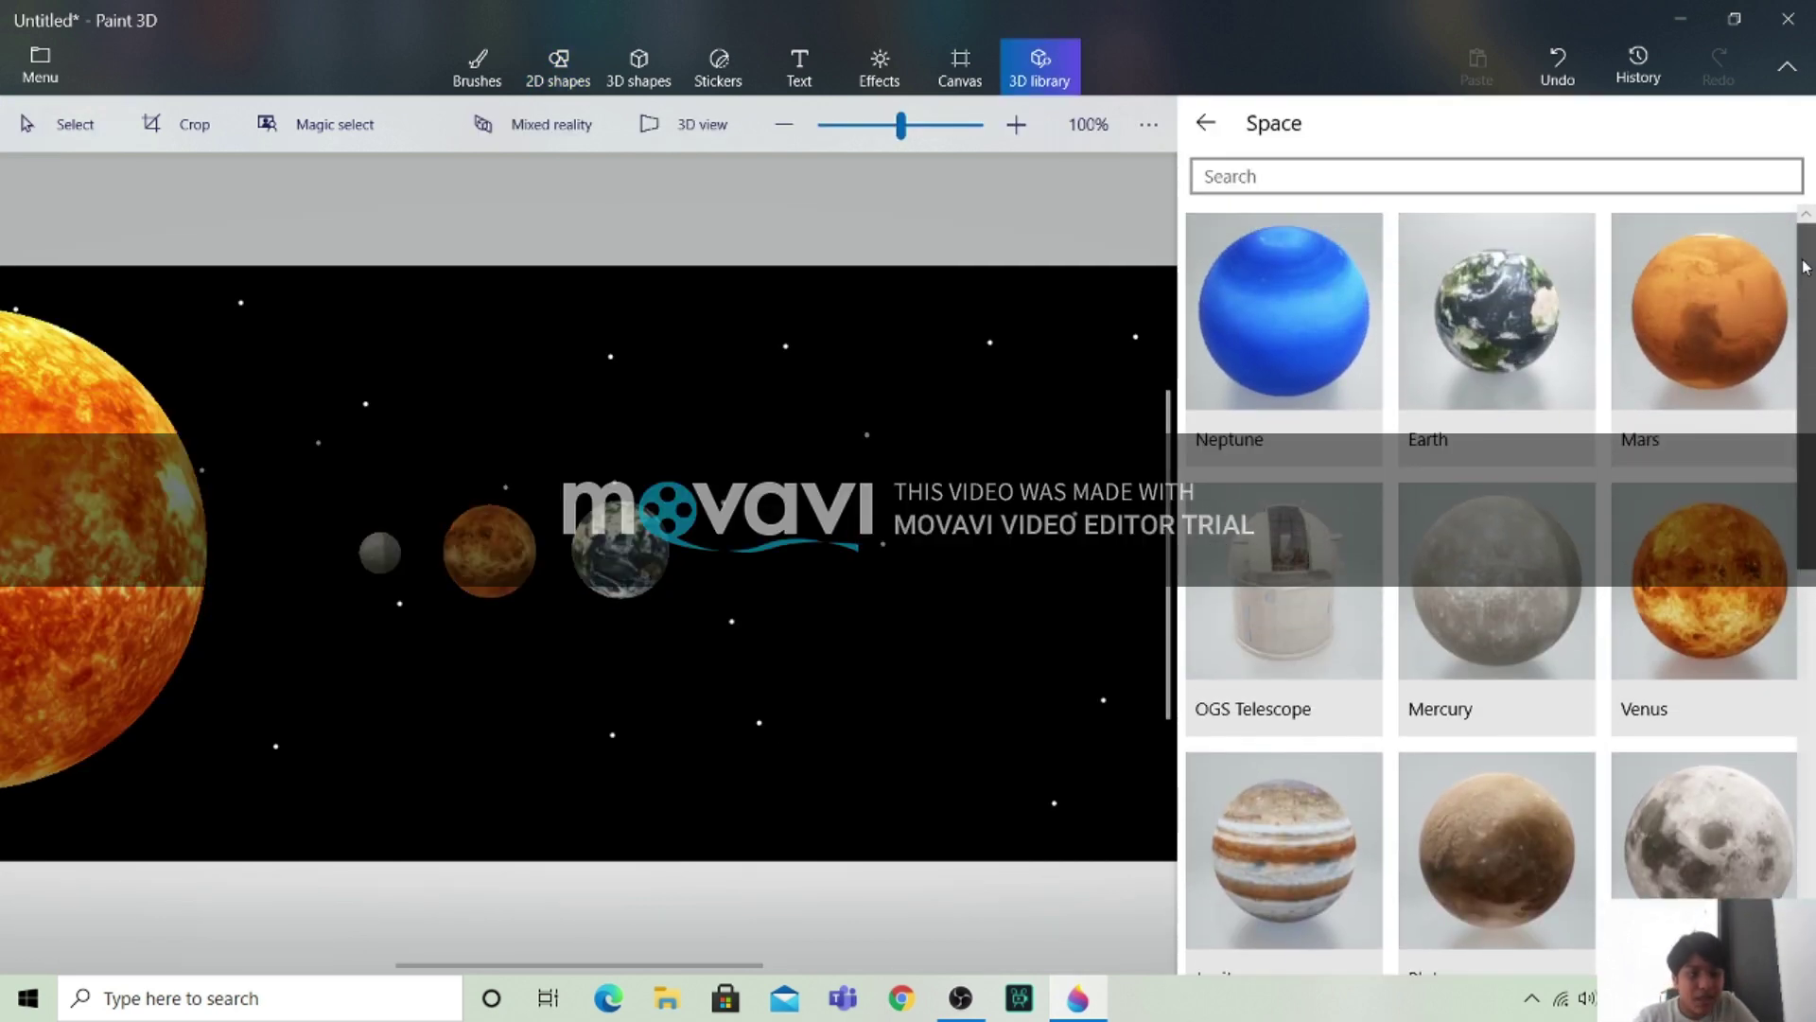
pyautogui.click(1684, 382)
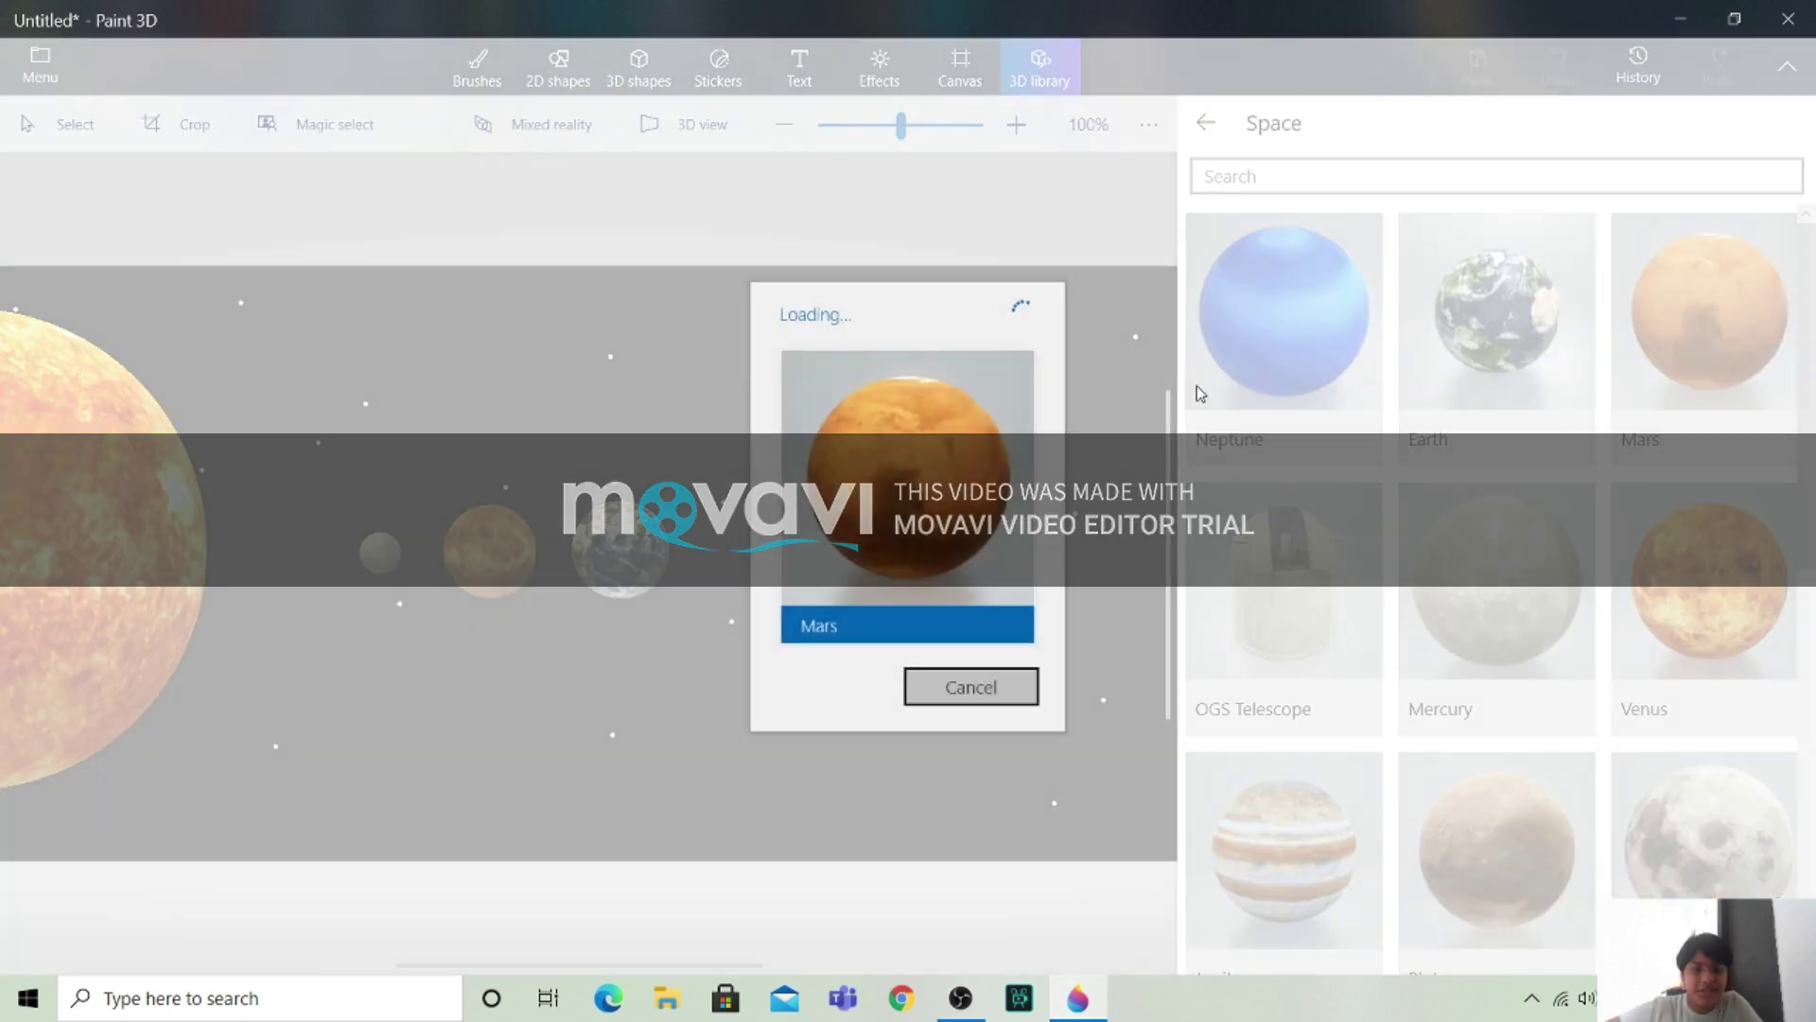
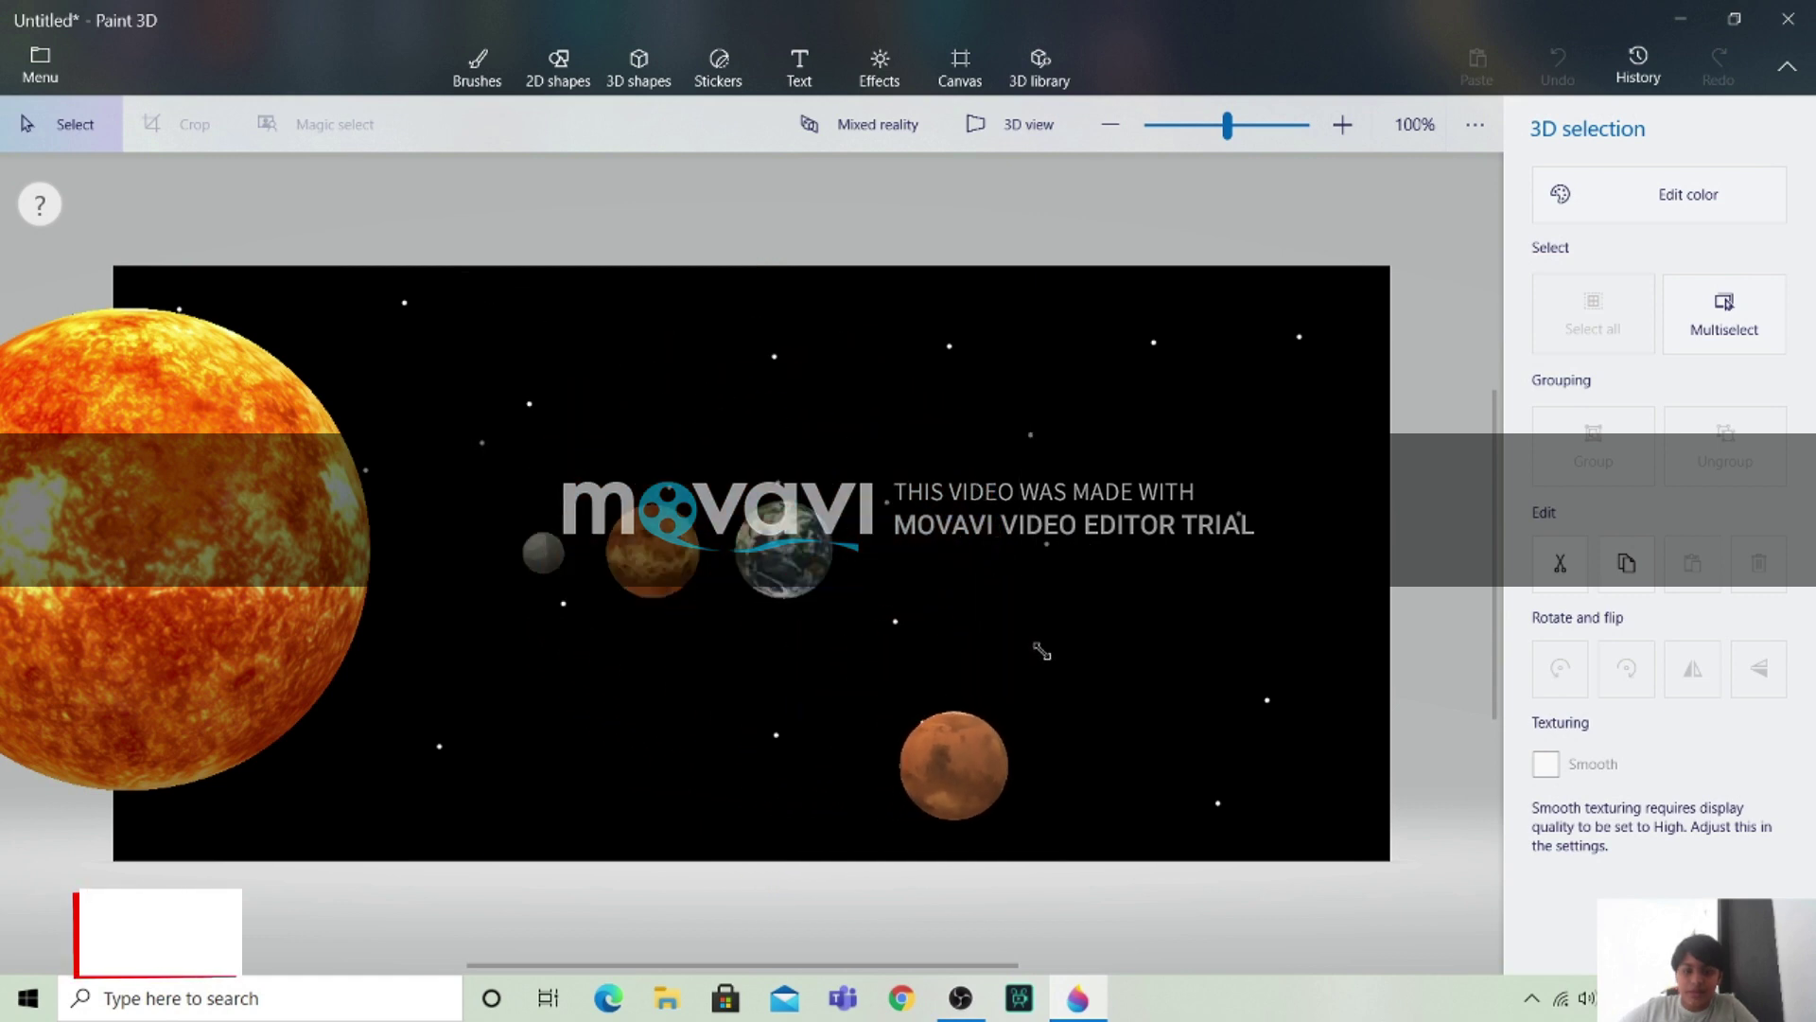
pyautogui.moveTo(840, 768); pyautogui.dragTo(884, 551)
pyautogui.moveTo(943, 753); pyautogui.dragTo(919, 550)
pyautogui.moveTo(845, 480); pyautogui.dragTo(875, 492)
pyautogui.moveTo(928, 556); pyautogui.dragTo(927, 564)
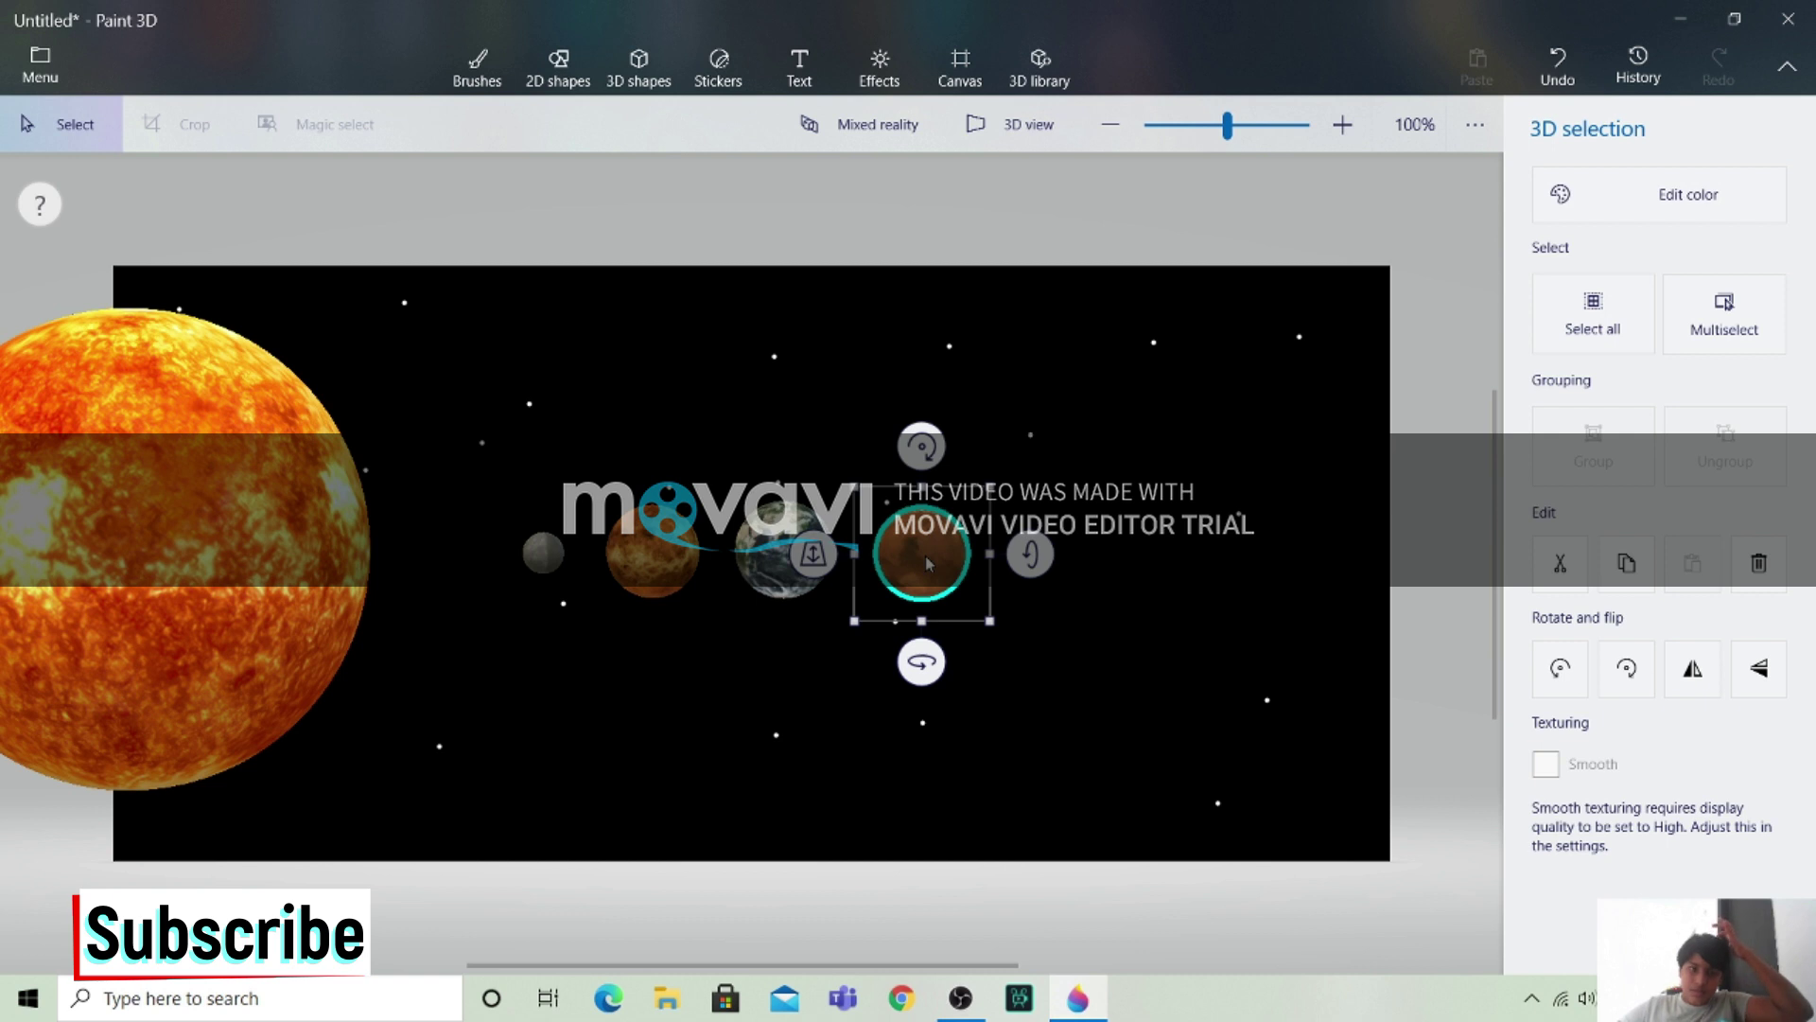
# Add Jupiter from the Space collection, shrink it to about twice Earth's diameter and place it to the right of Mars.
pyautogui.click(1041, 68)
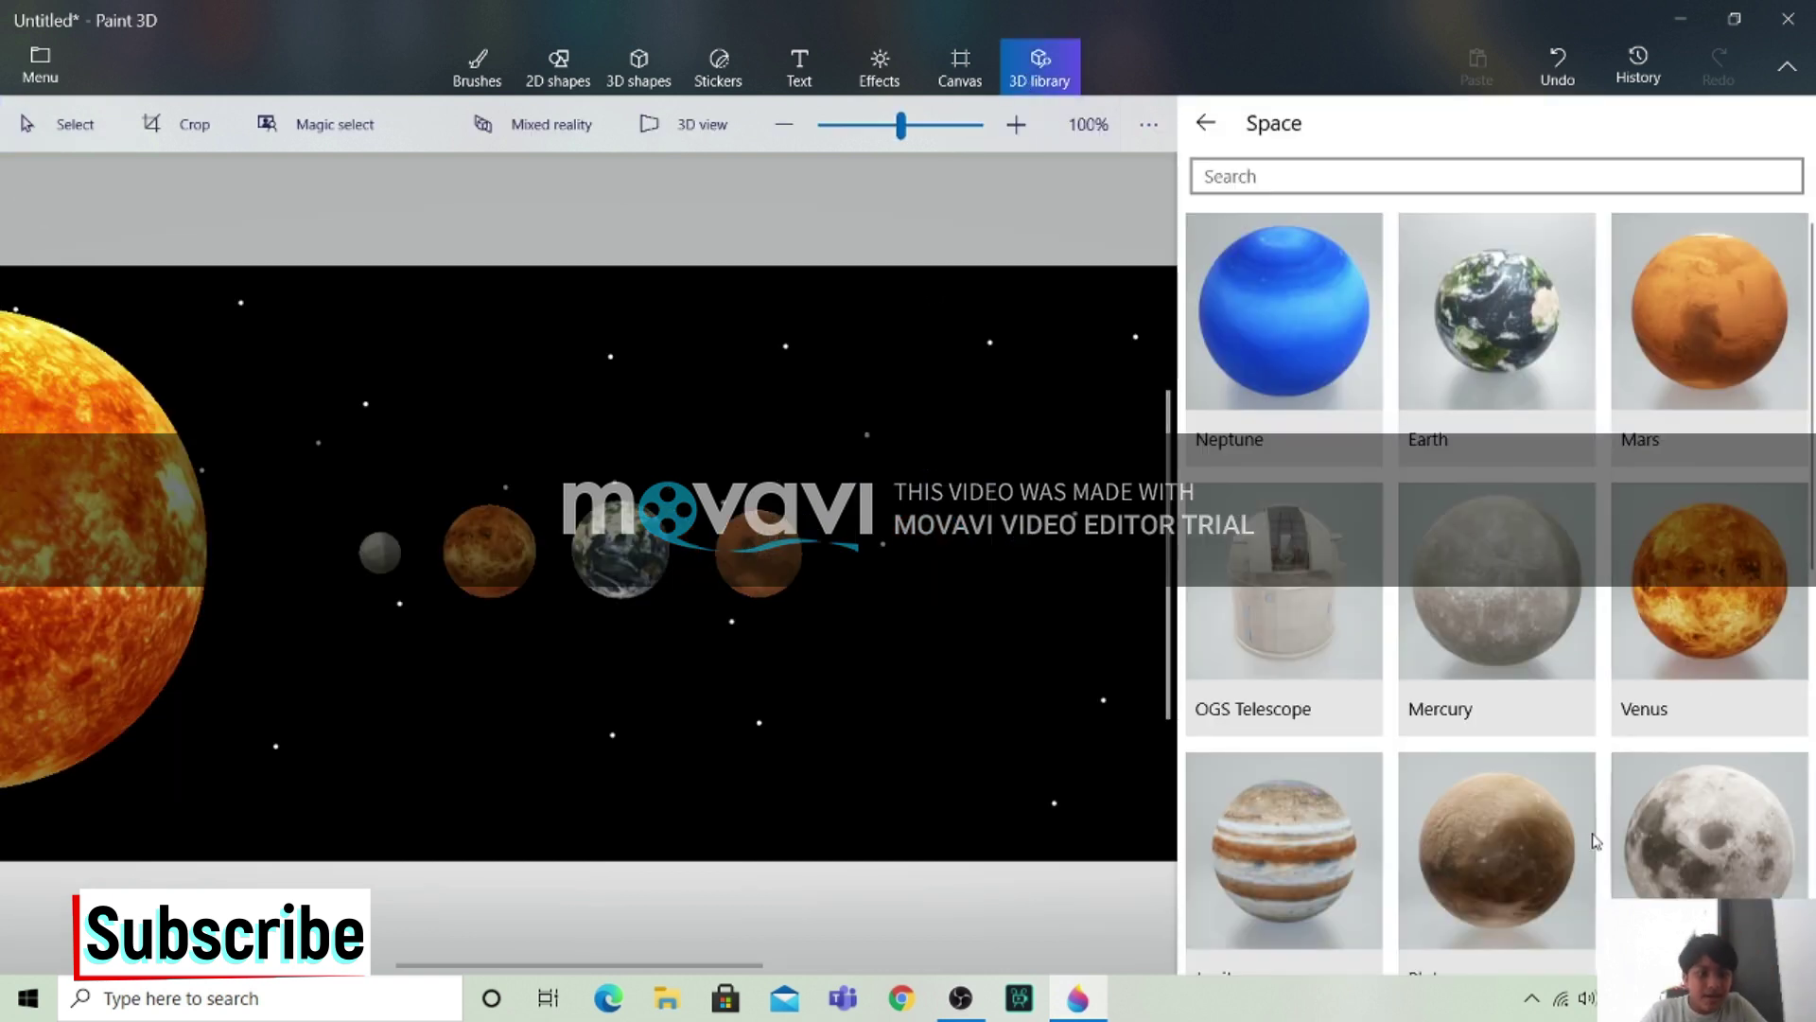
pyautogui.click(1332, 868)
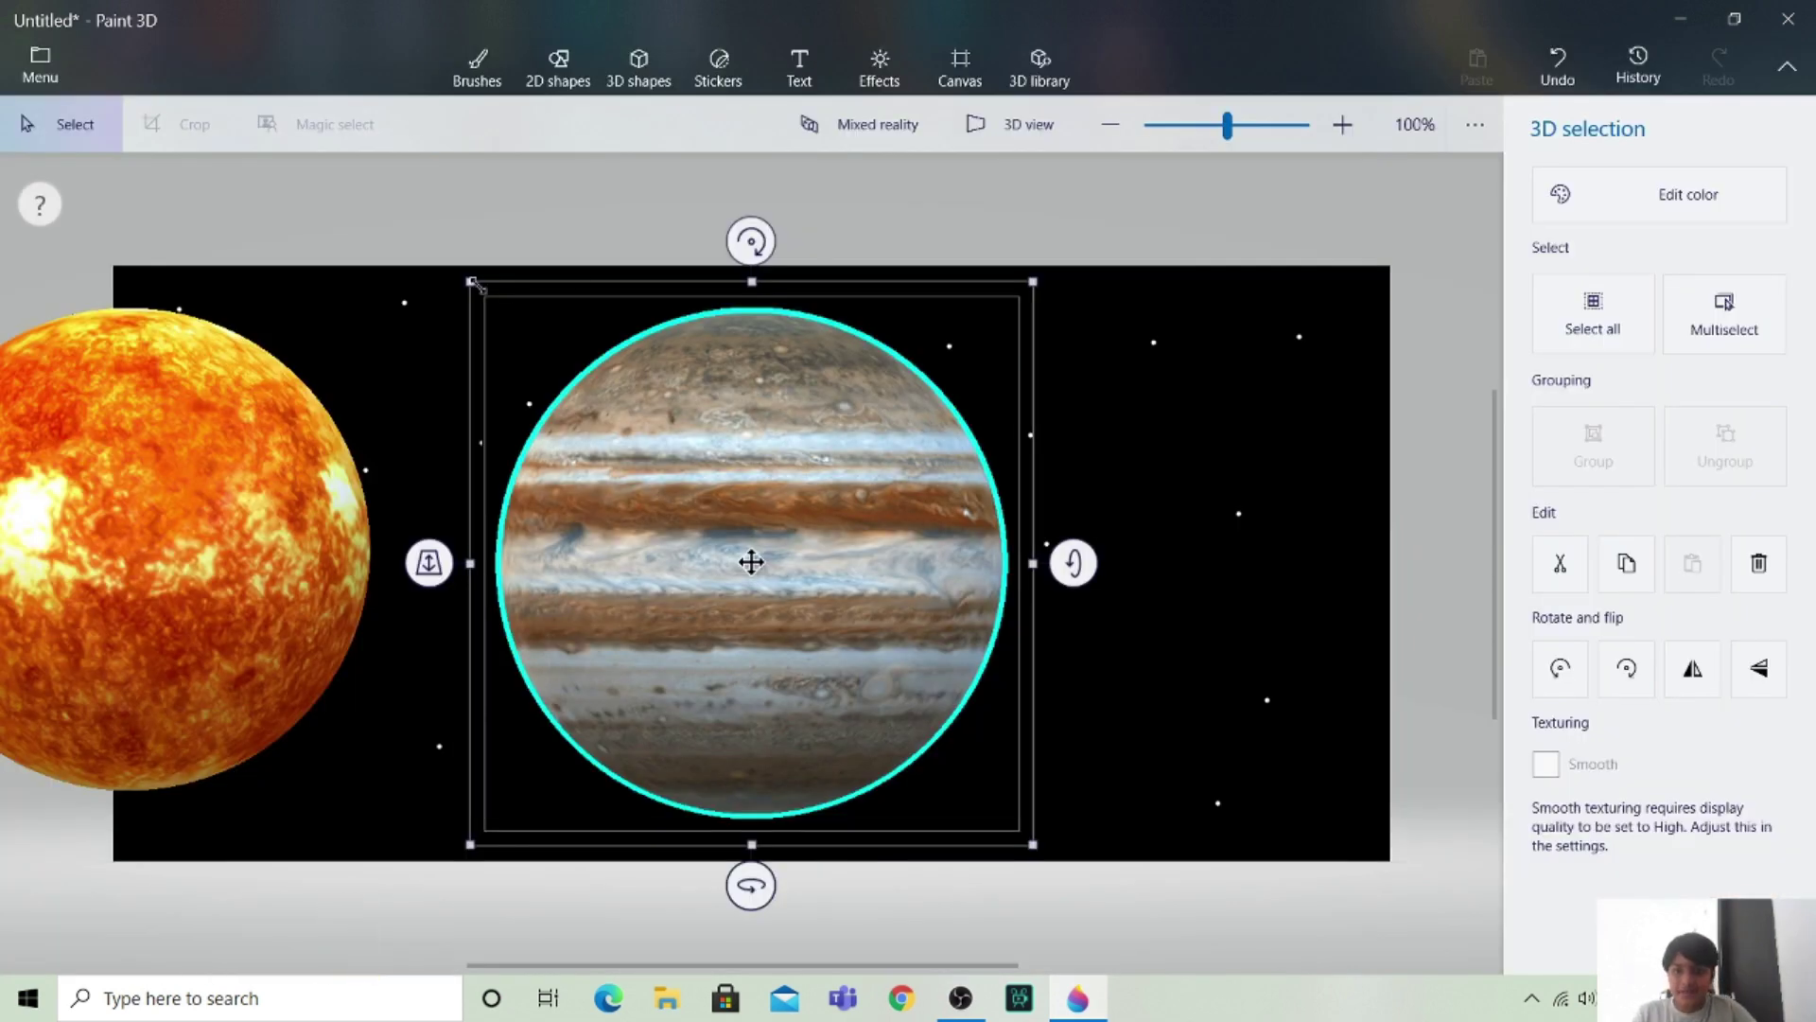
pyautogui.moveTo(476, 286); pyautogui.dragTo(862, 472)
pyautogui.moveTo(887, 698); pyautogui.dragTo(1114, 549)
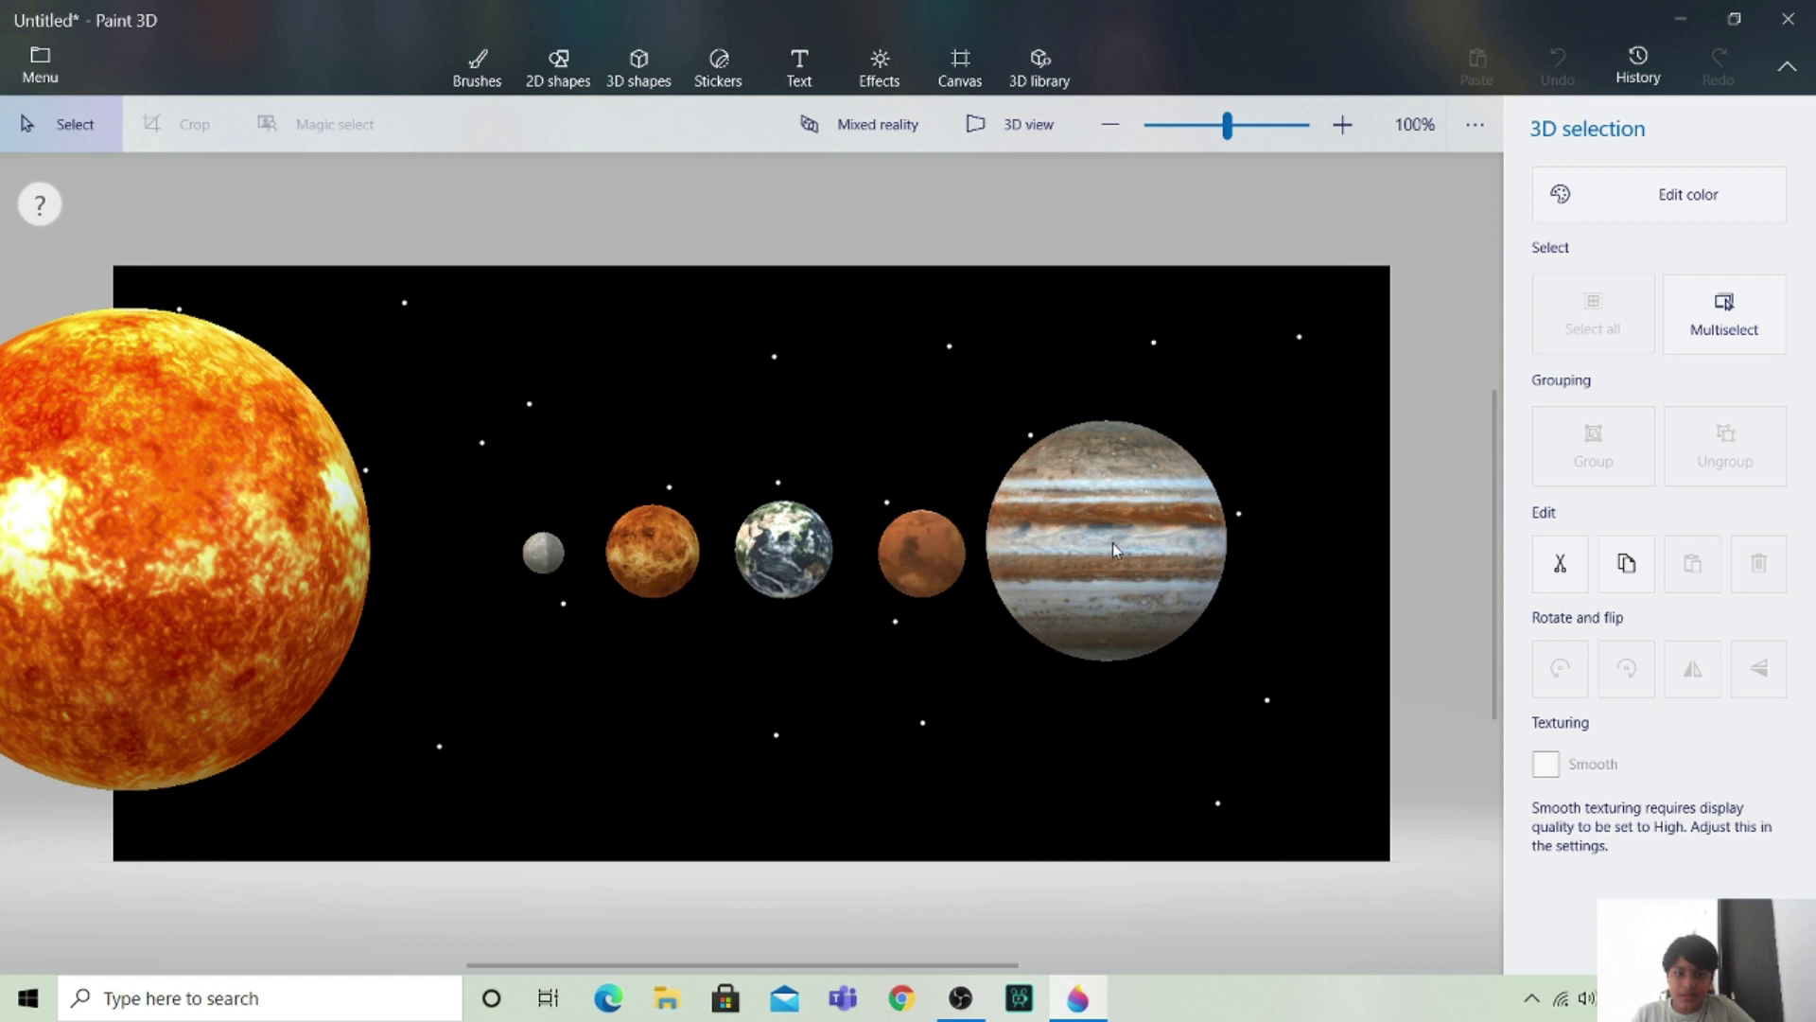
pyautogui.moveTo(962, 396); pyautogui.dragTo(1014, 440)
pyautogui.moveTo(1127, 557); pyautogui.dragTo(1090, 546)
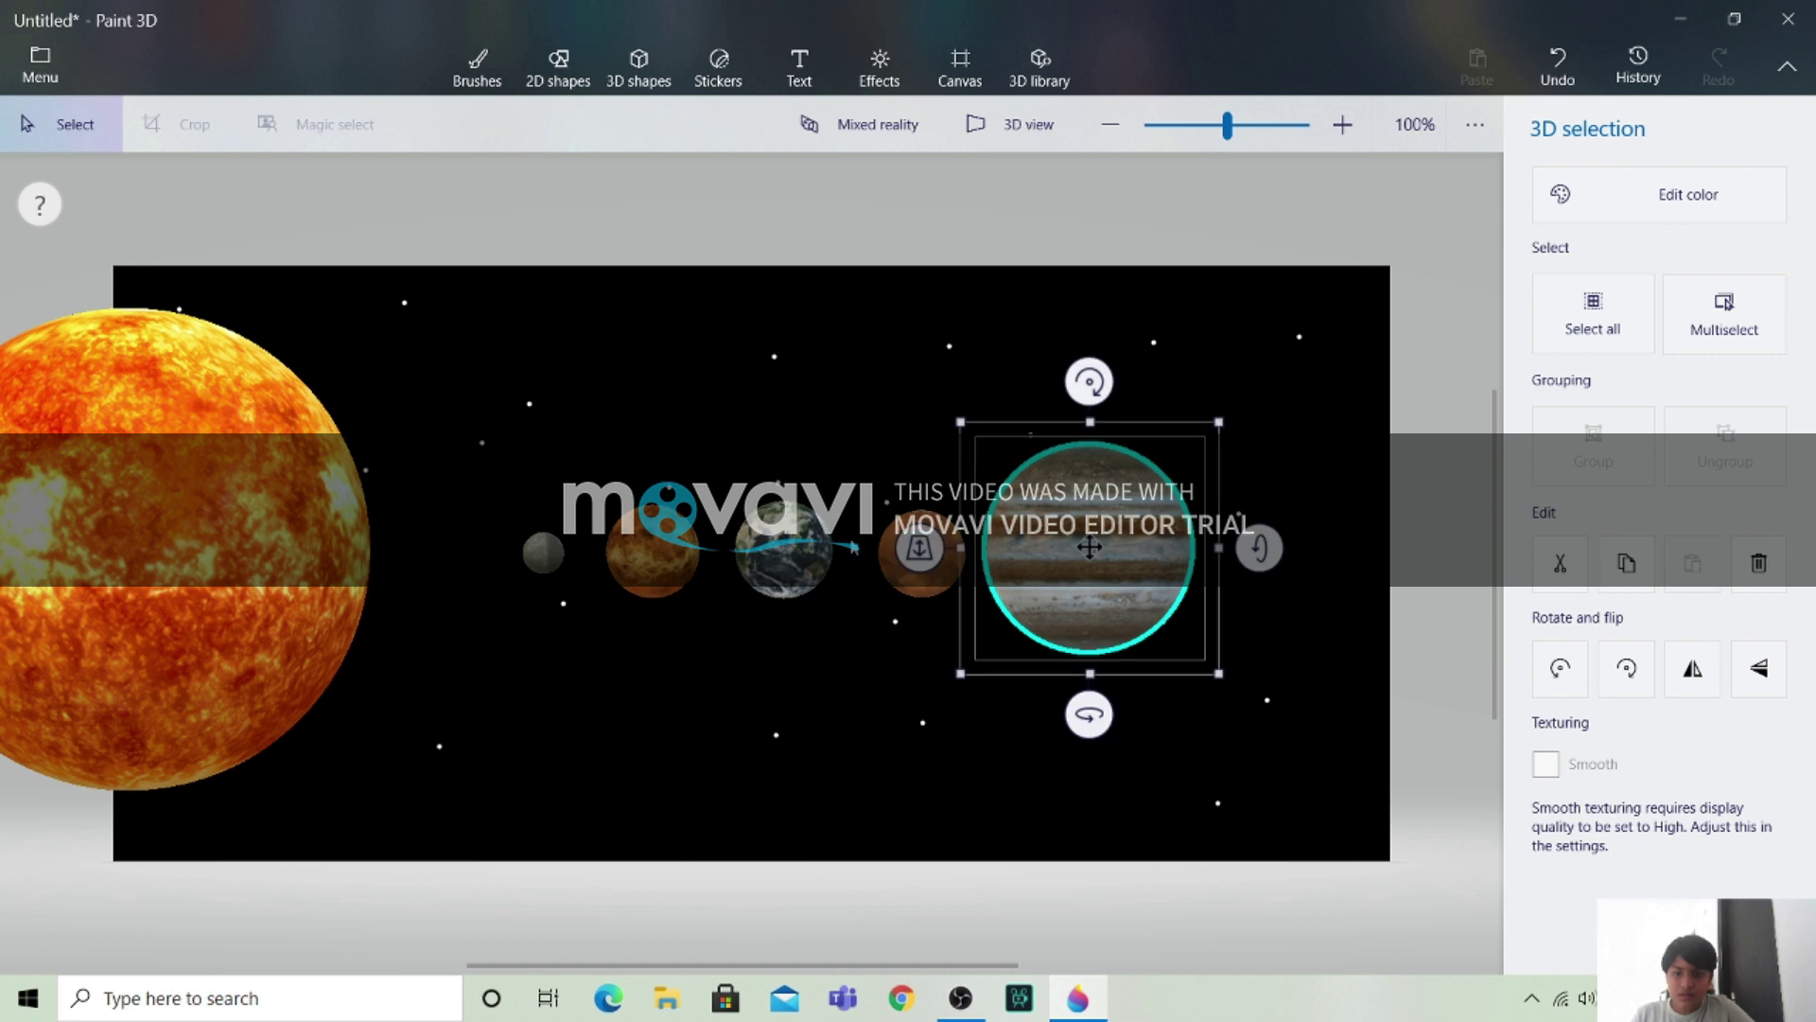
# Shift Mercury and Venus left along the row, closer to the Sun.
pyautogui.click(541, 555)
pyautogui.moveTo(541, 555); pyautogui.dragTo(460, 556)
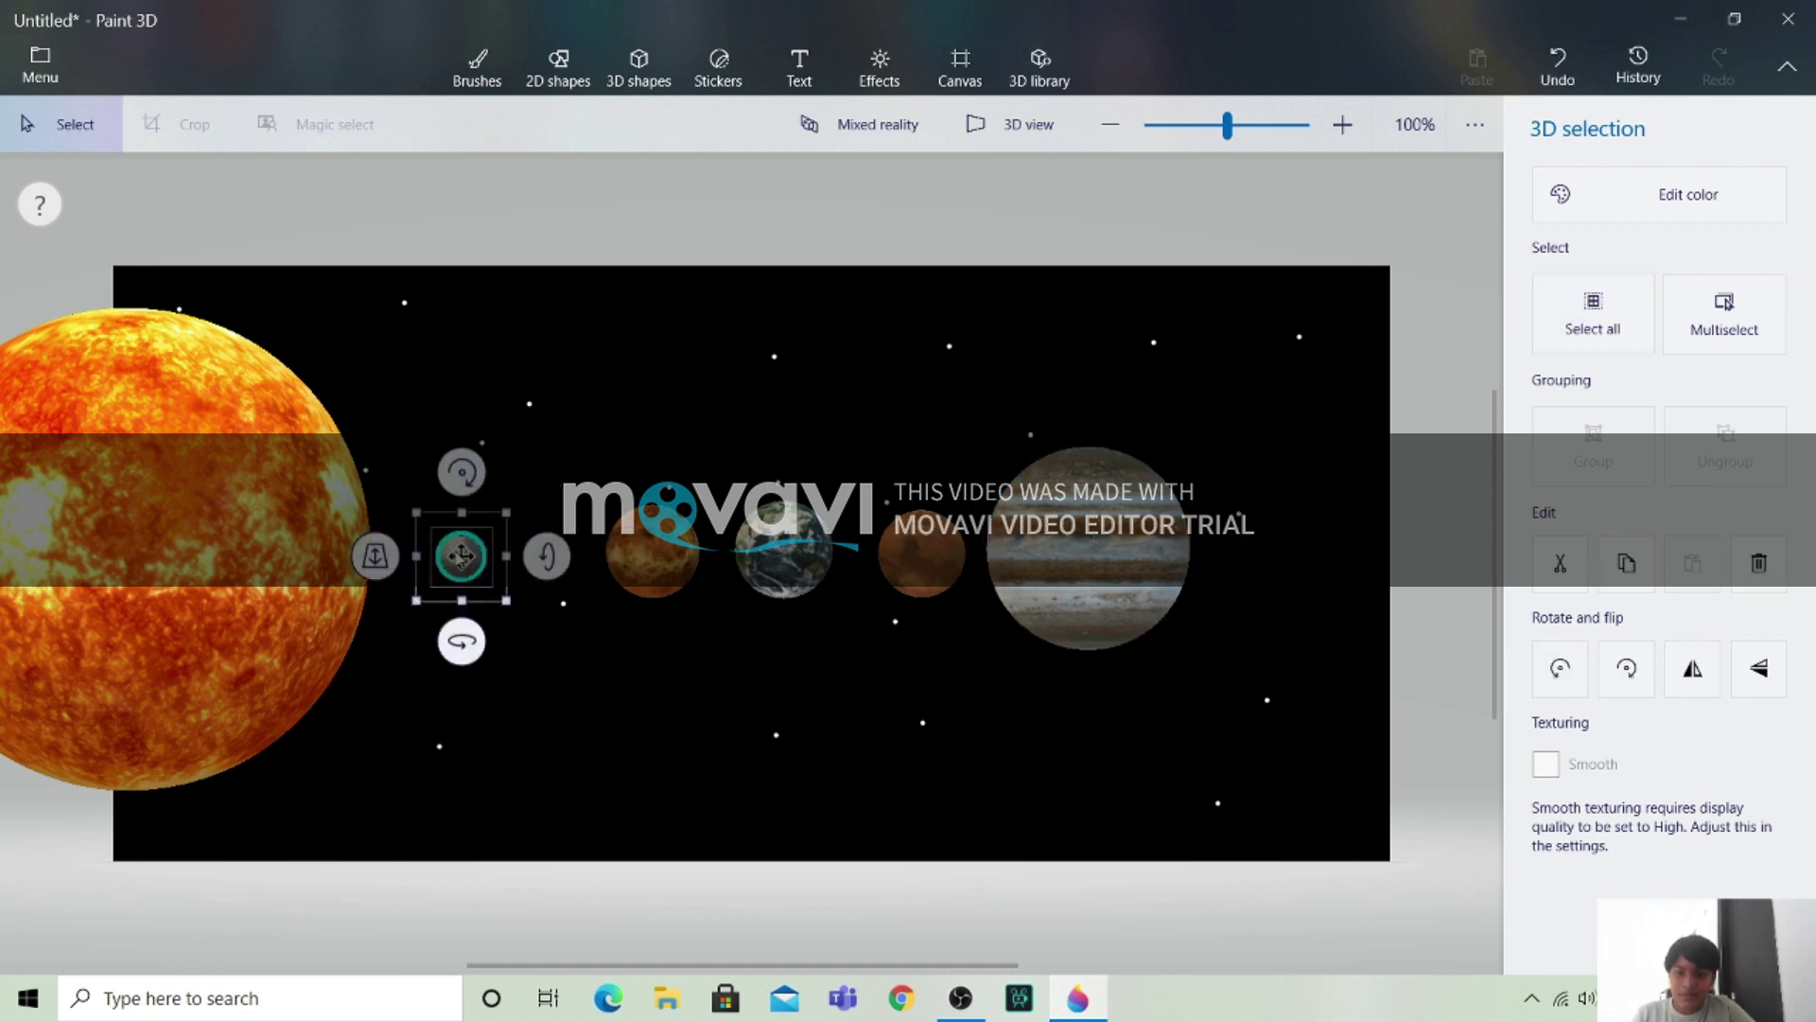
pyautogui.moveTo(461, 557); pyautogui.dragTo(459, 551)
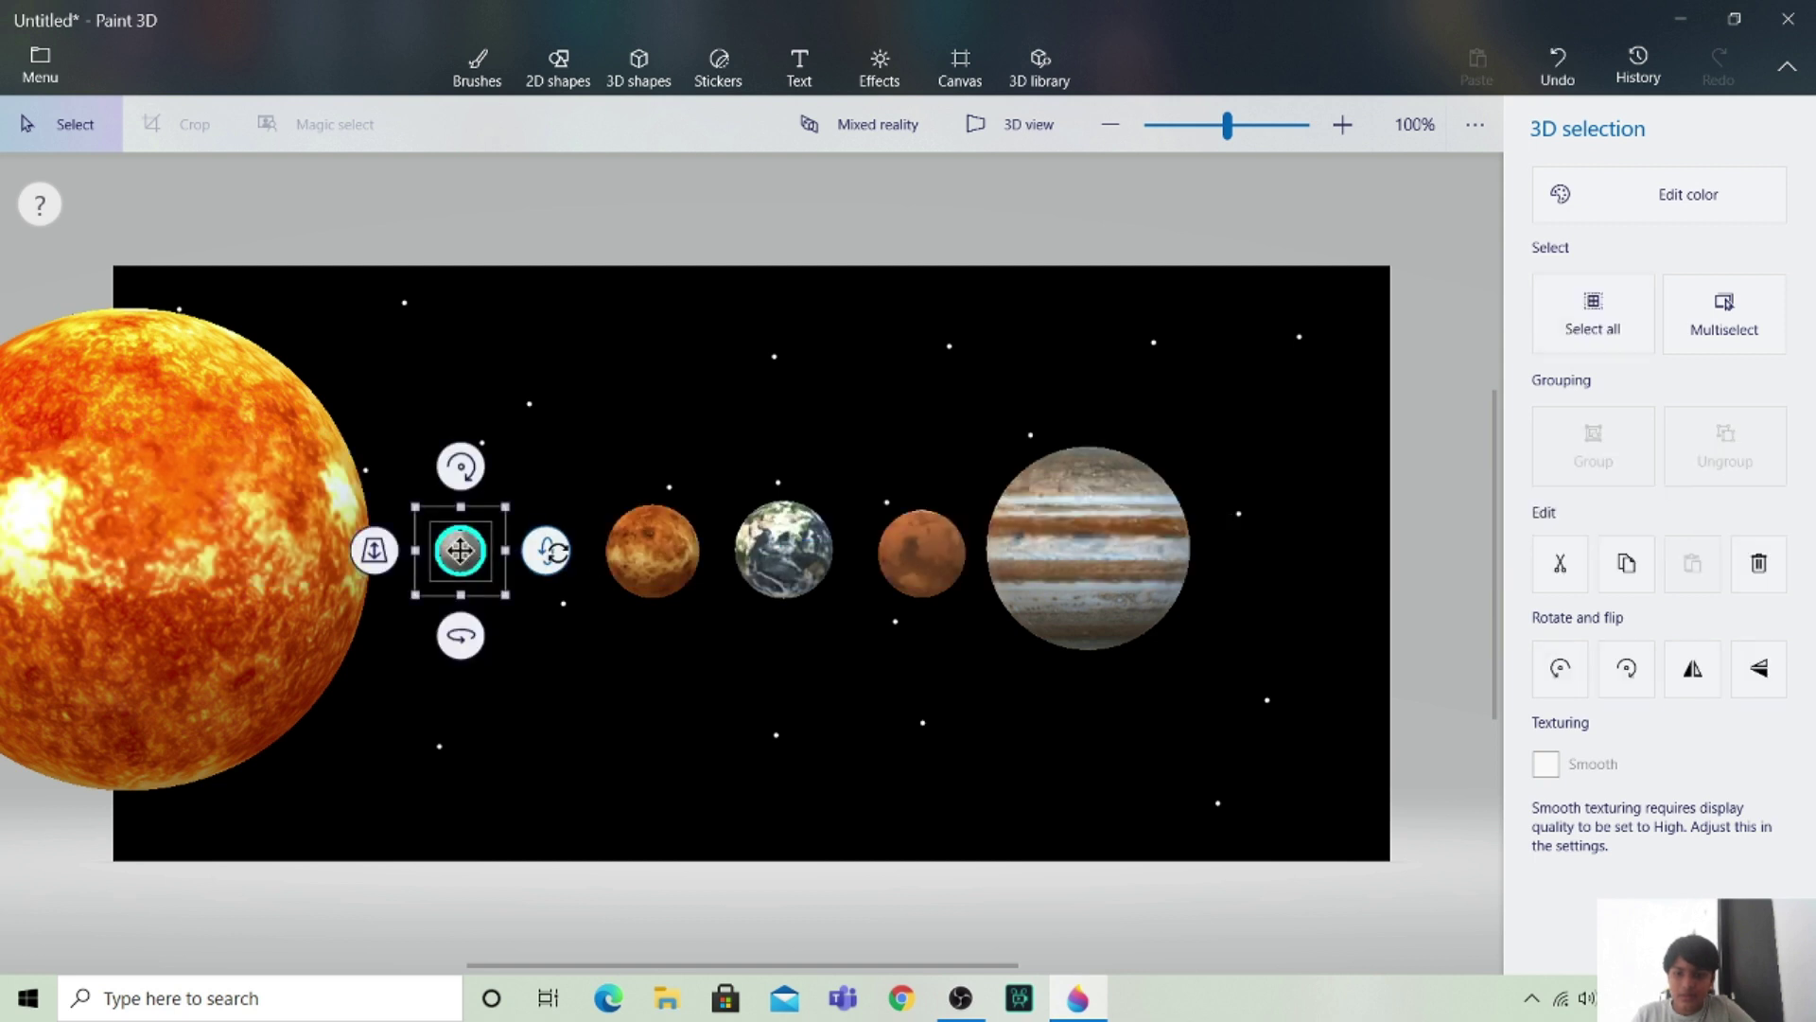
pyautogui.click(642, 552)
pyautogui.moveTo(641, 551); pyautogui.dragTo(555, 549)
# Move Earth, Mars and Jupiter left to tighten the row behind Venus and free space at the canvas's right side.
pyautogui.click(763, 558)
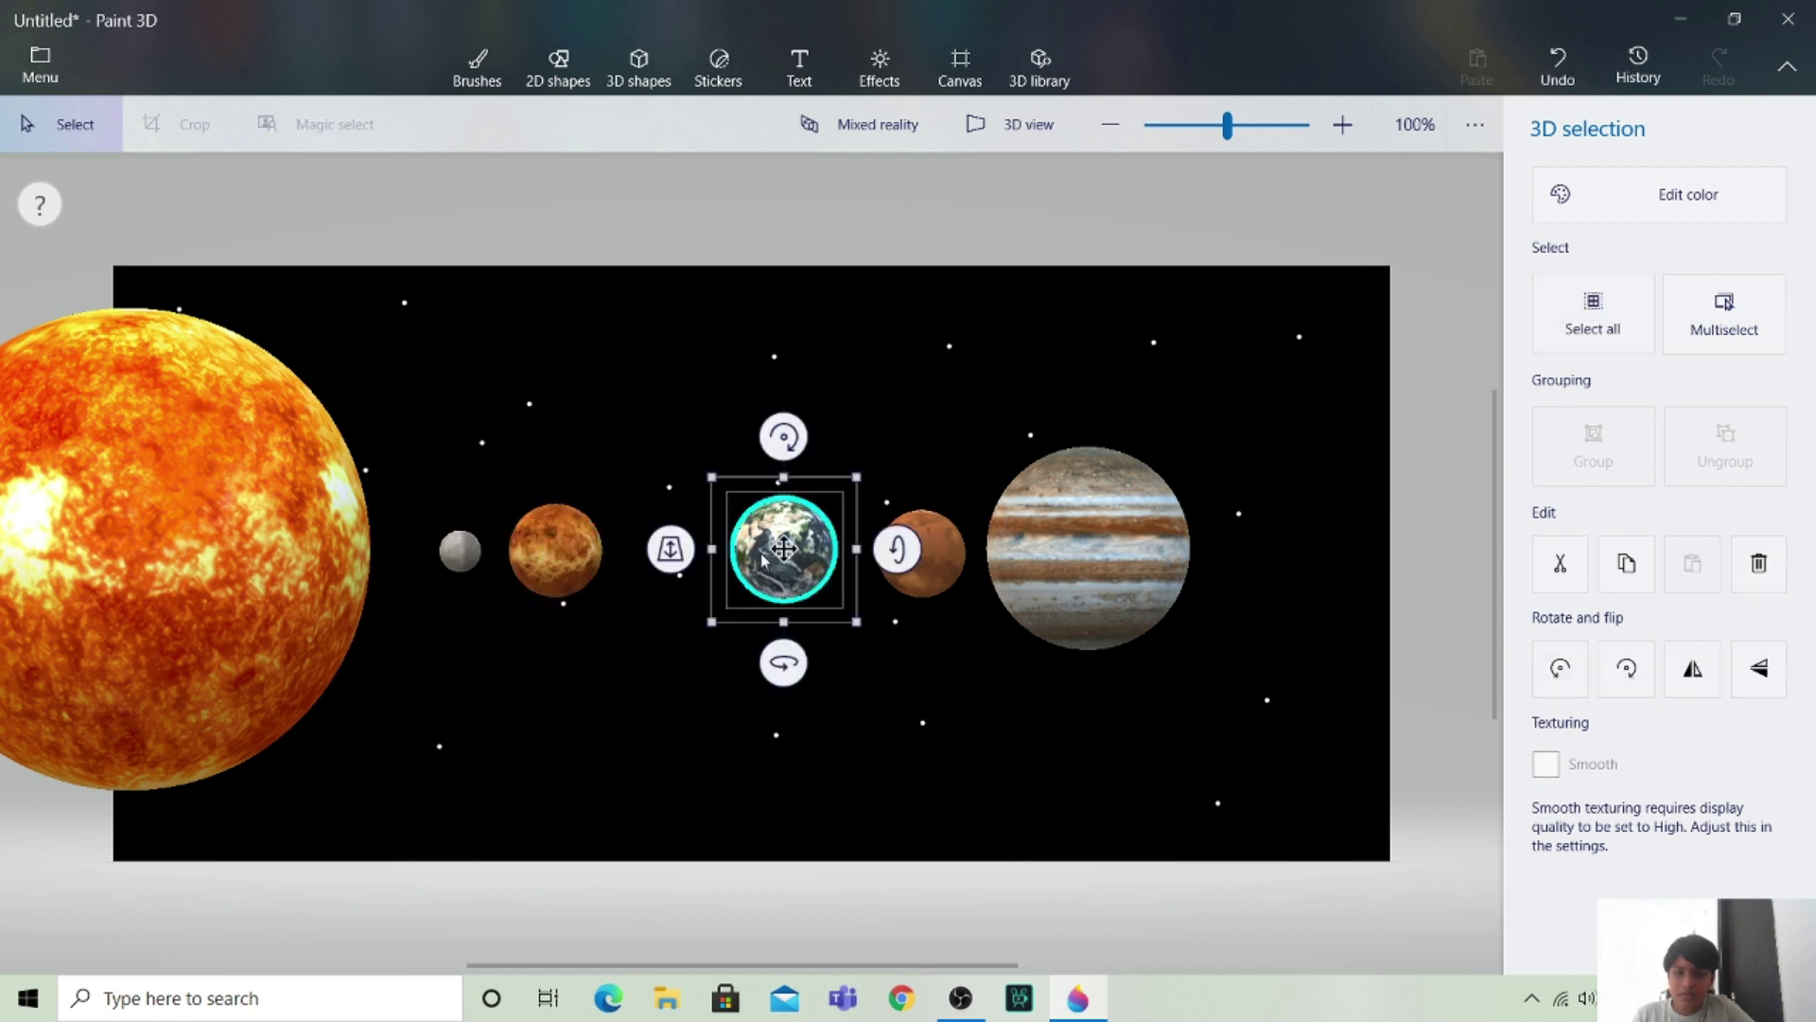
pyautogui.moveTo(781, 547); pyautogui.dragTo(674, 549)
pyautogui.click(899, 549)
pyautogui.moveTo(899, 549); pyautogui.dragTo(769, 554)
pyautogui.click(1091, 546)
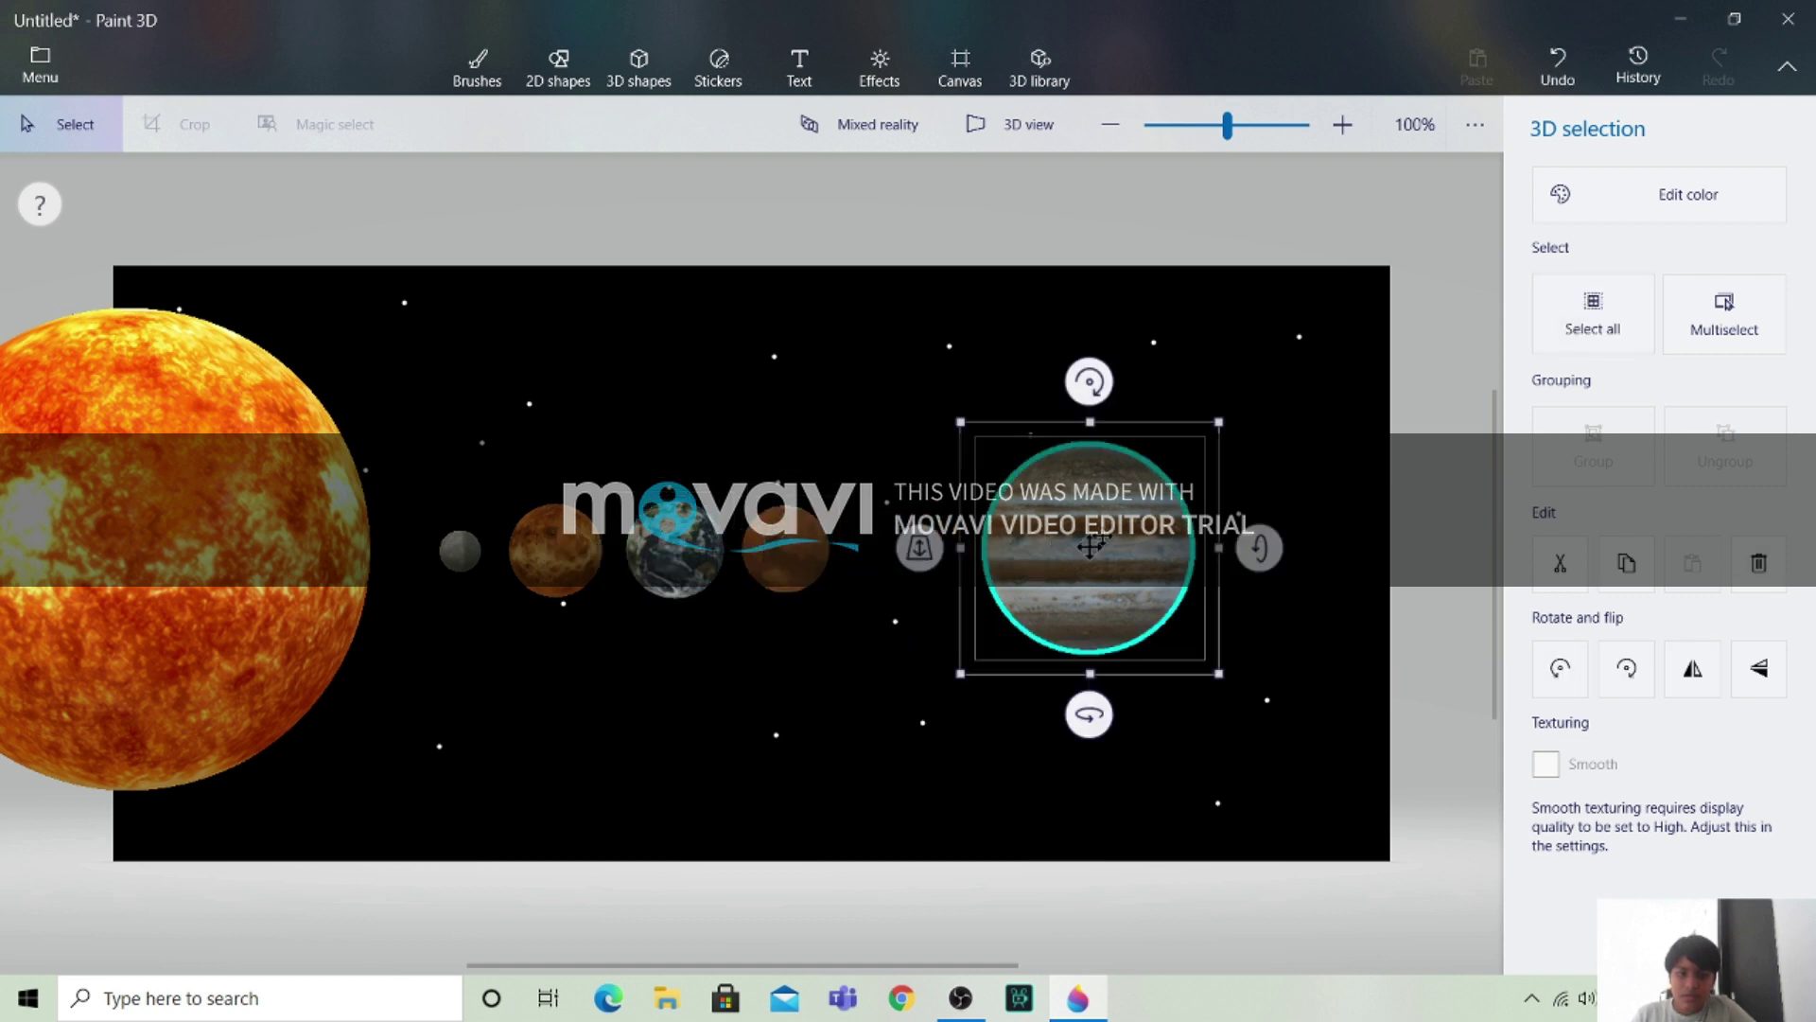
pyautogui.moveTo(1090, 547); pyautogui.dragTo(947, 547)
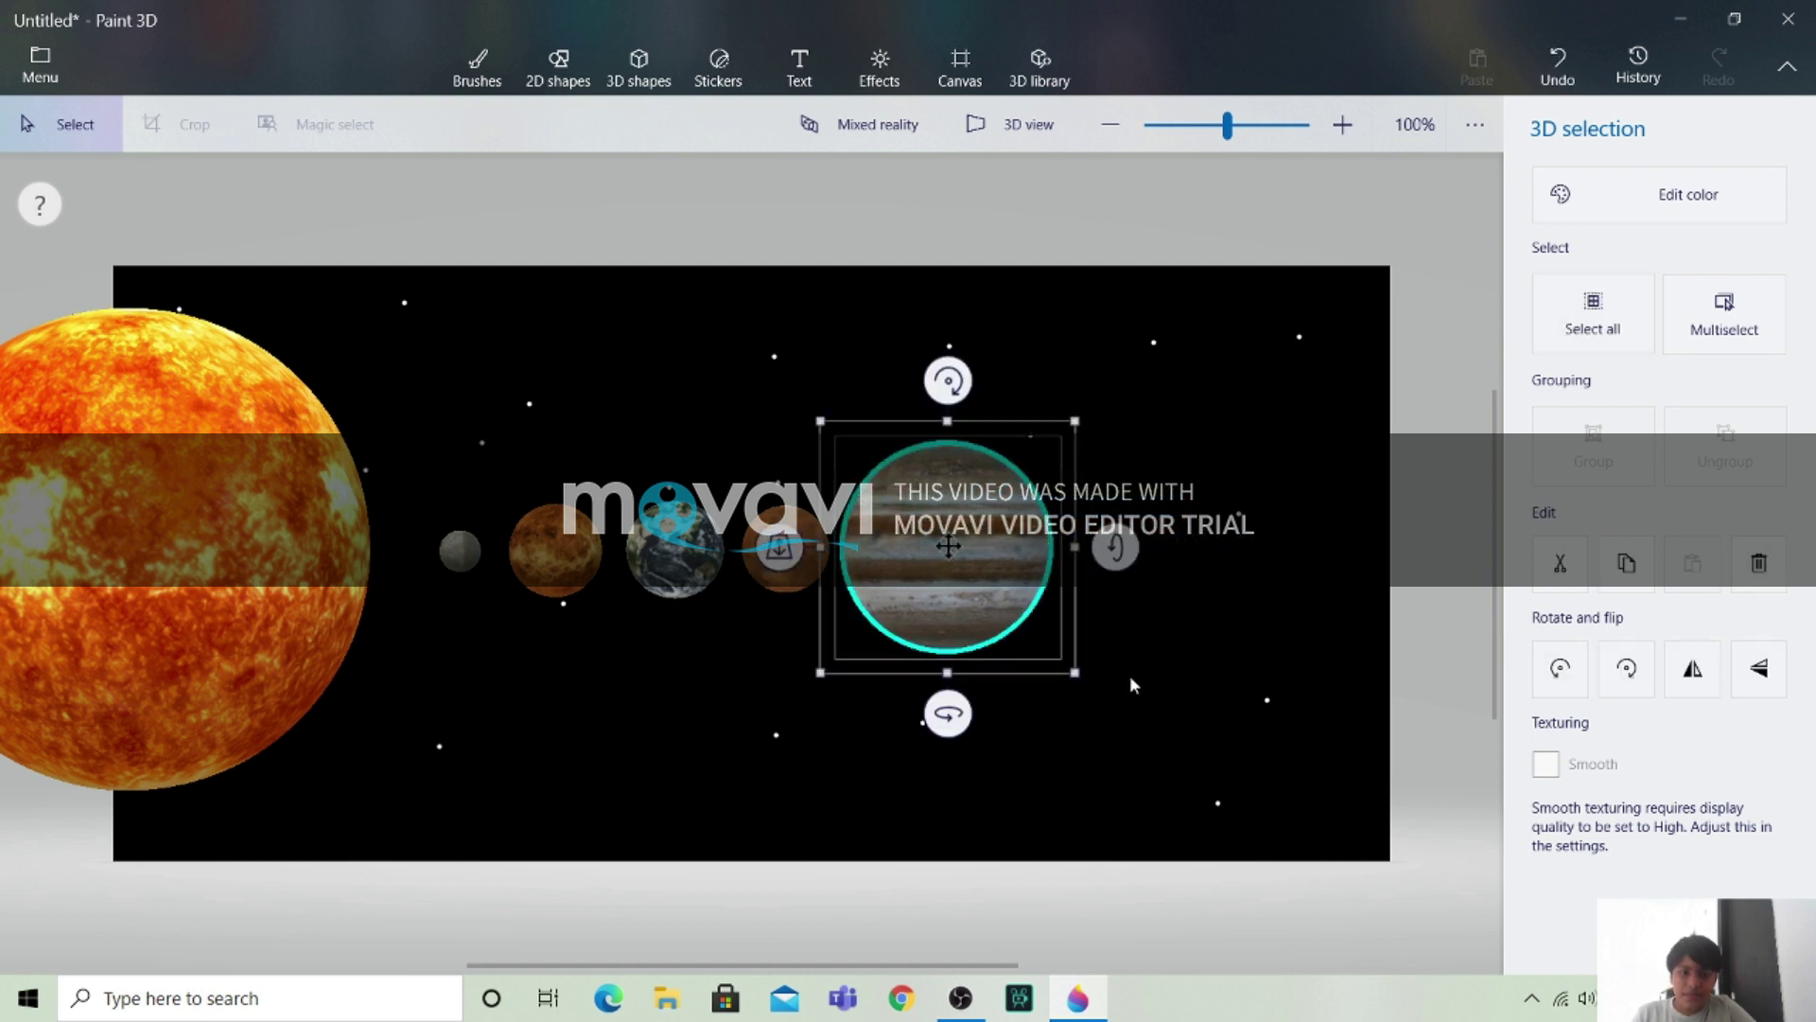
# Insert the Saturn model from the Space collection and move it below Jupiter, clear of the planet row.
pyautogui.click(1040, 66)
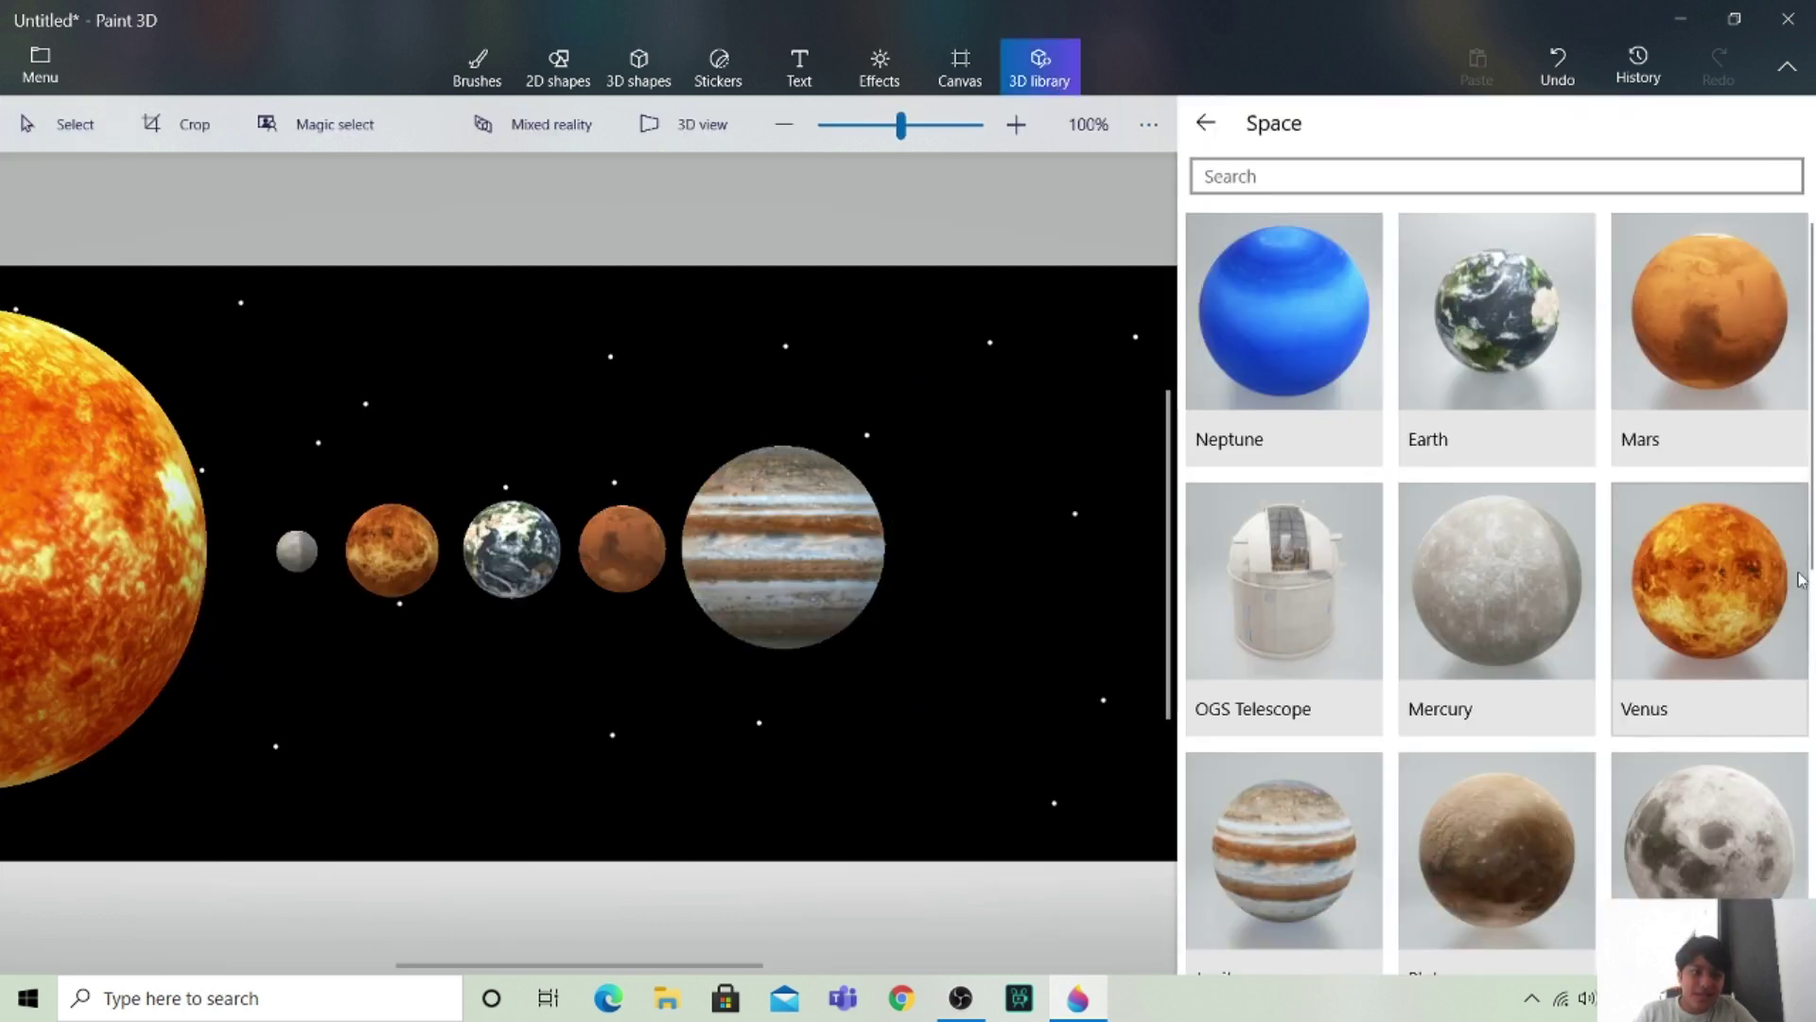
pyautogui.scroll(-1, 1812, 459)
pyautogui.scroll(-3, 1812, 459)
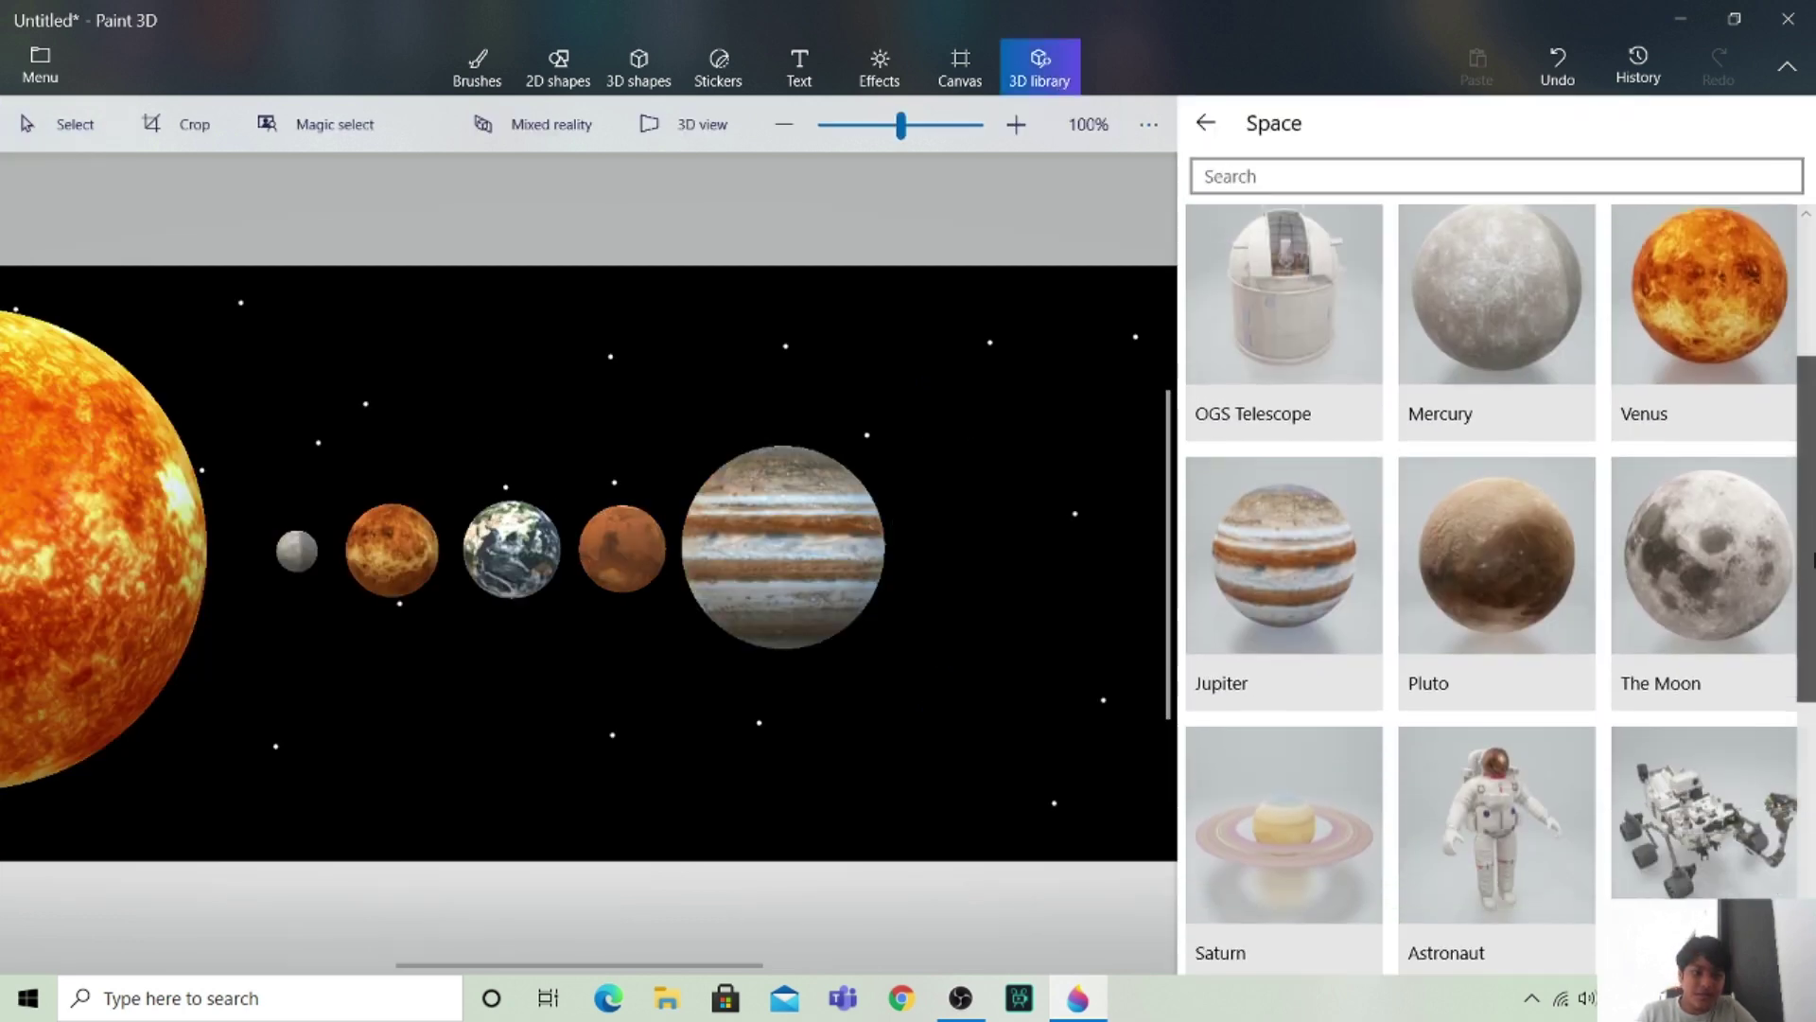
pyautogui.click(1269, 759)
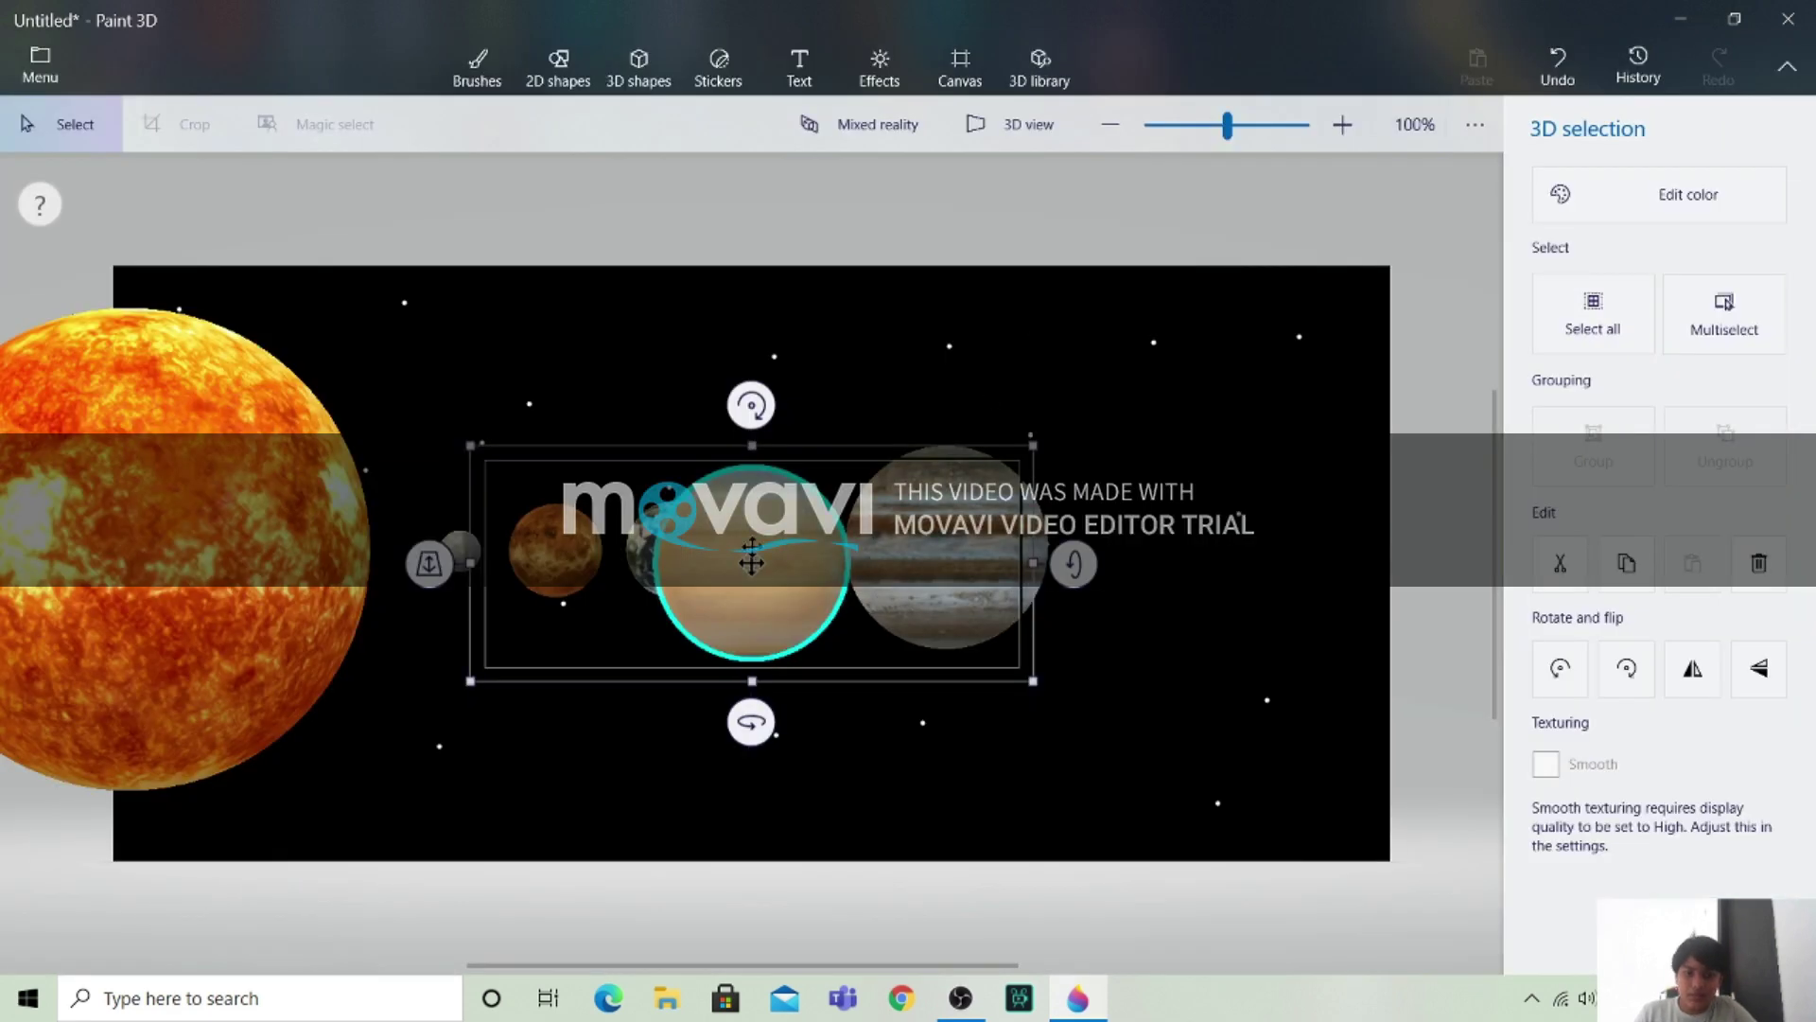
pyautogui.moveTo(751, 562); pyautogui.dragTo(880, 738)
# Tilt Saturn so its rings show and slope up to the right, and fit it at reduced size right of Jupiter.
pyautogui.moveTo(882, 579); pyautogui.dragTo(925, 598)
pyautogui.moveTo(1202, 736)
pyautogui.mouseDown()
pyautogui.moveTo(1201, 768)
pyautogui.moveTo(1212, 752)
pyautogui.mouseUp()
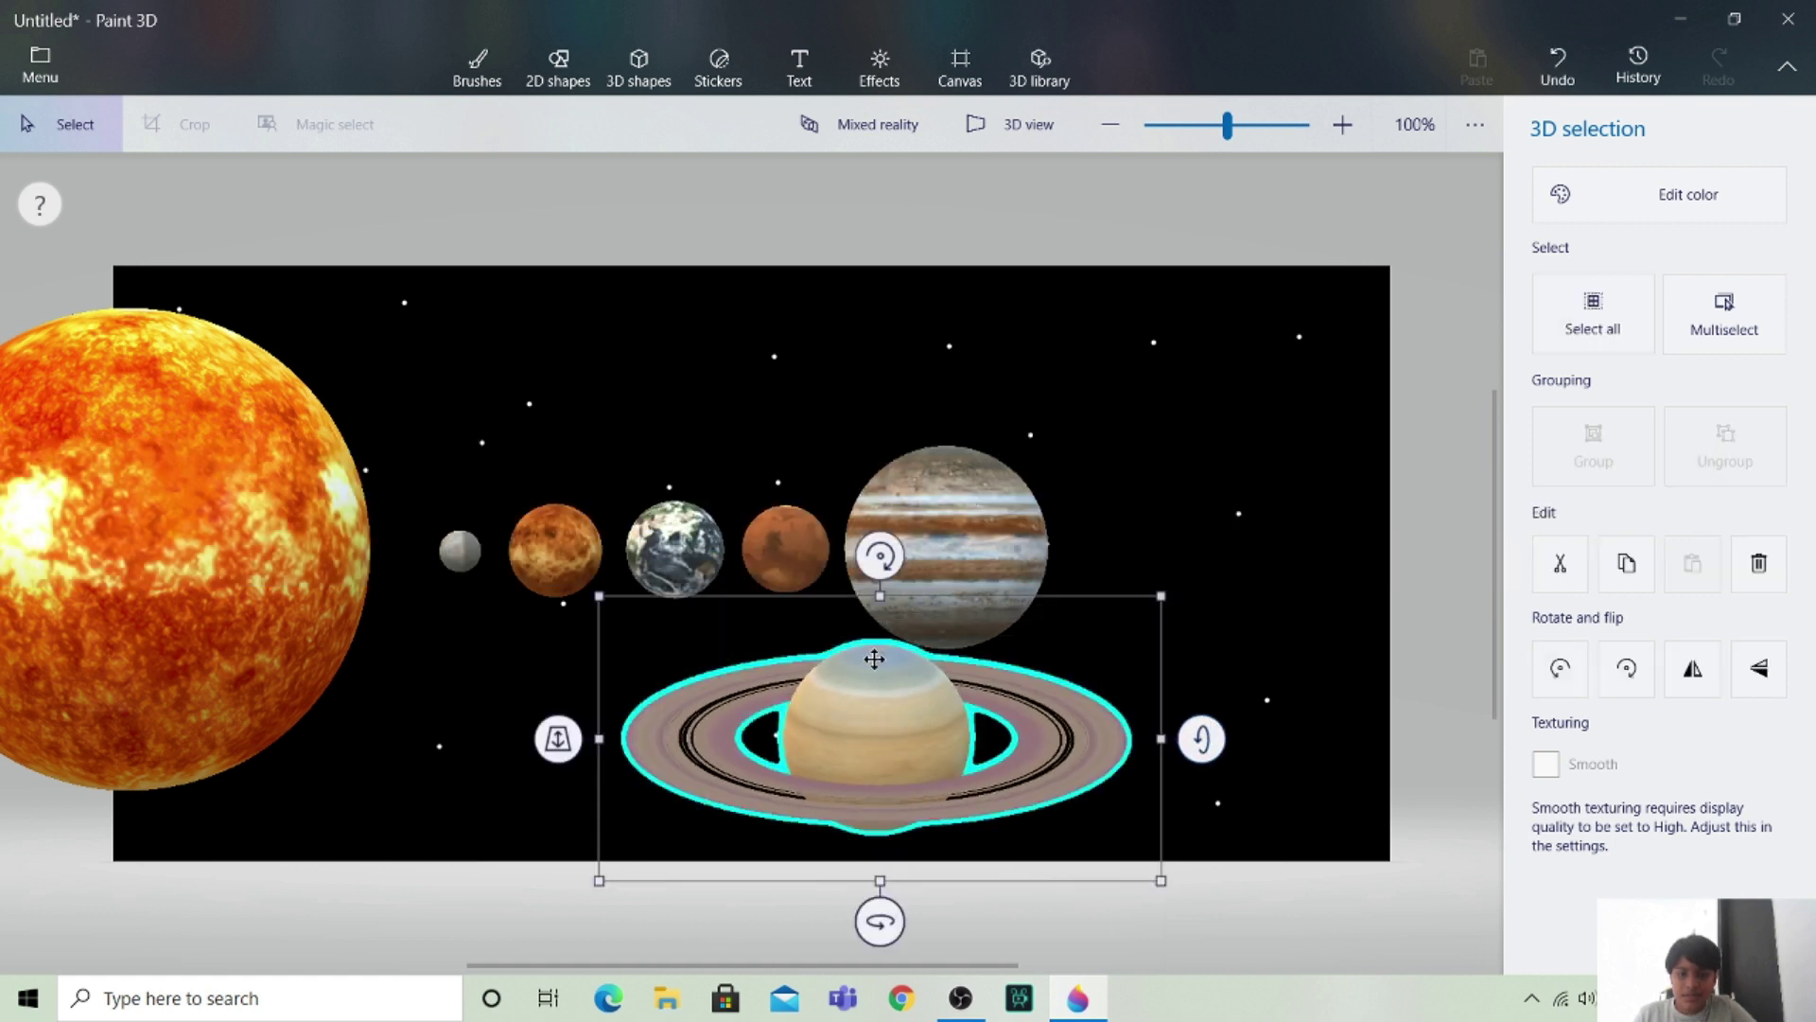
pyautogui.moveTo(868, 558); pyautogui.dragTo(799, 575)
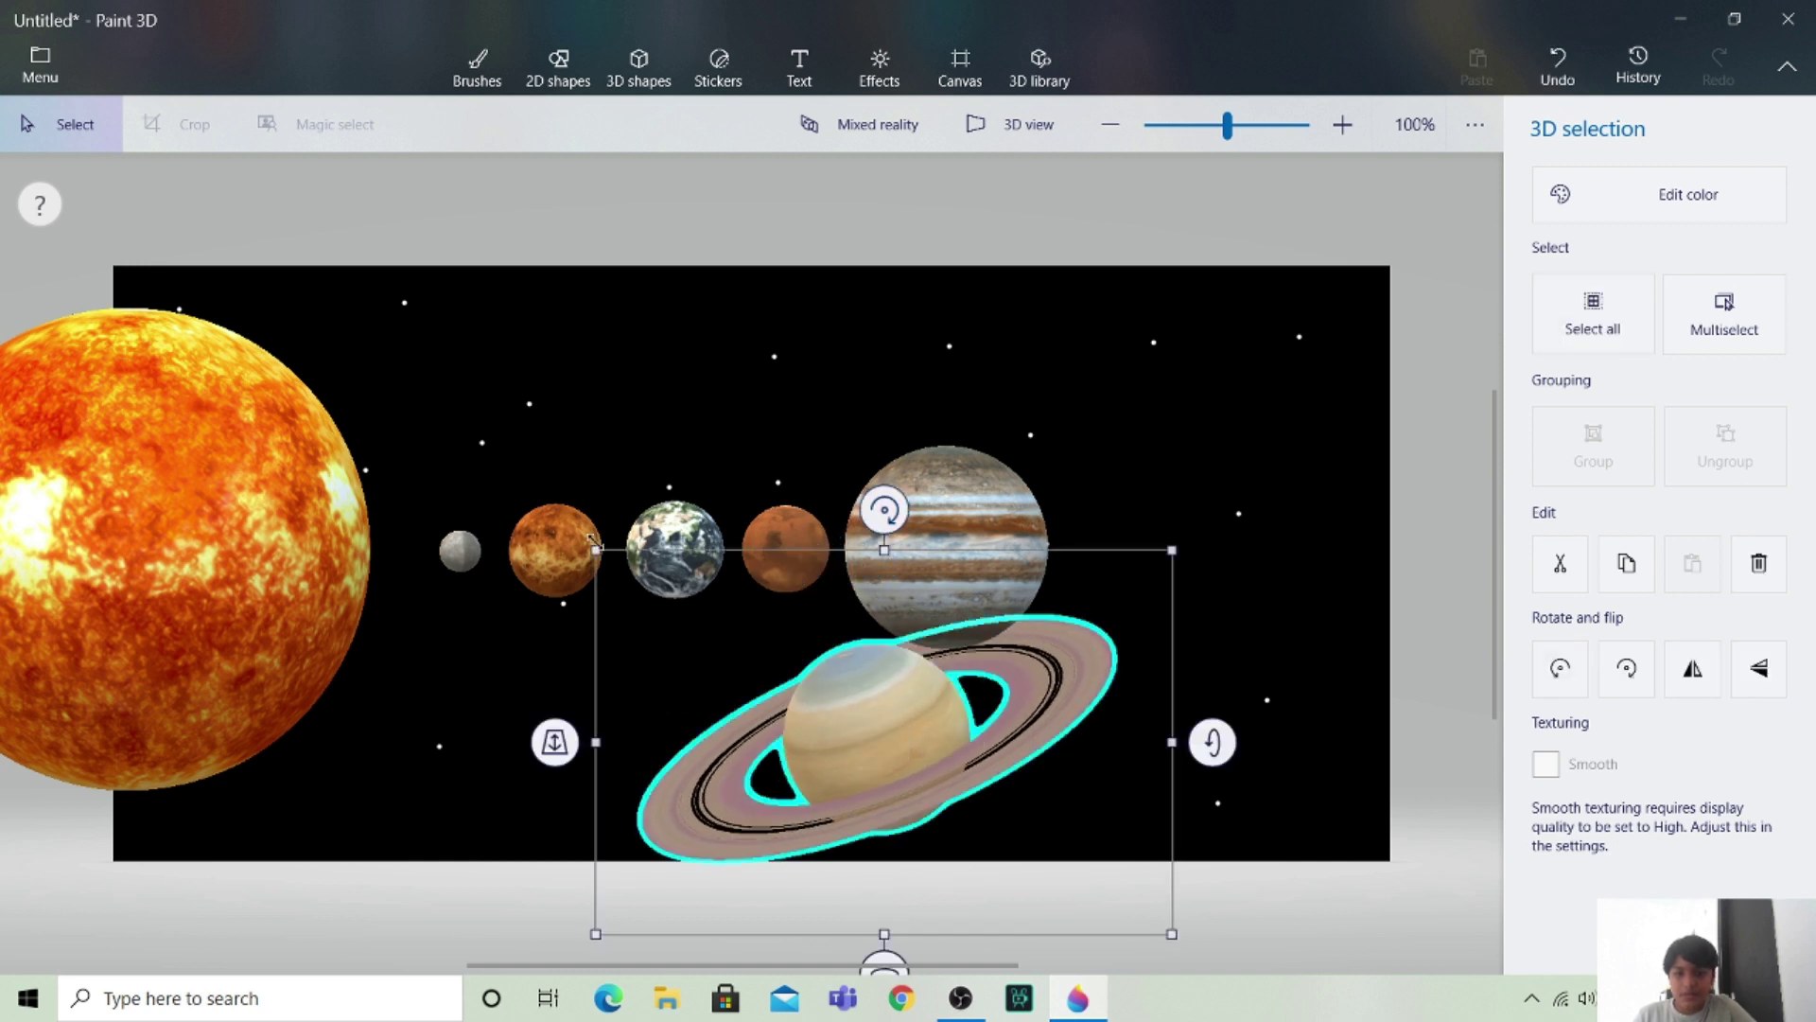
pyautogui.moveTo(594, 551); pyautogui.dragTo(782, 629)
pyautogui.moveTo(971, 764); pyautogui.dragTo(1189, 547)
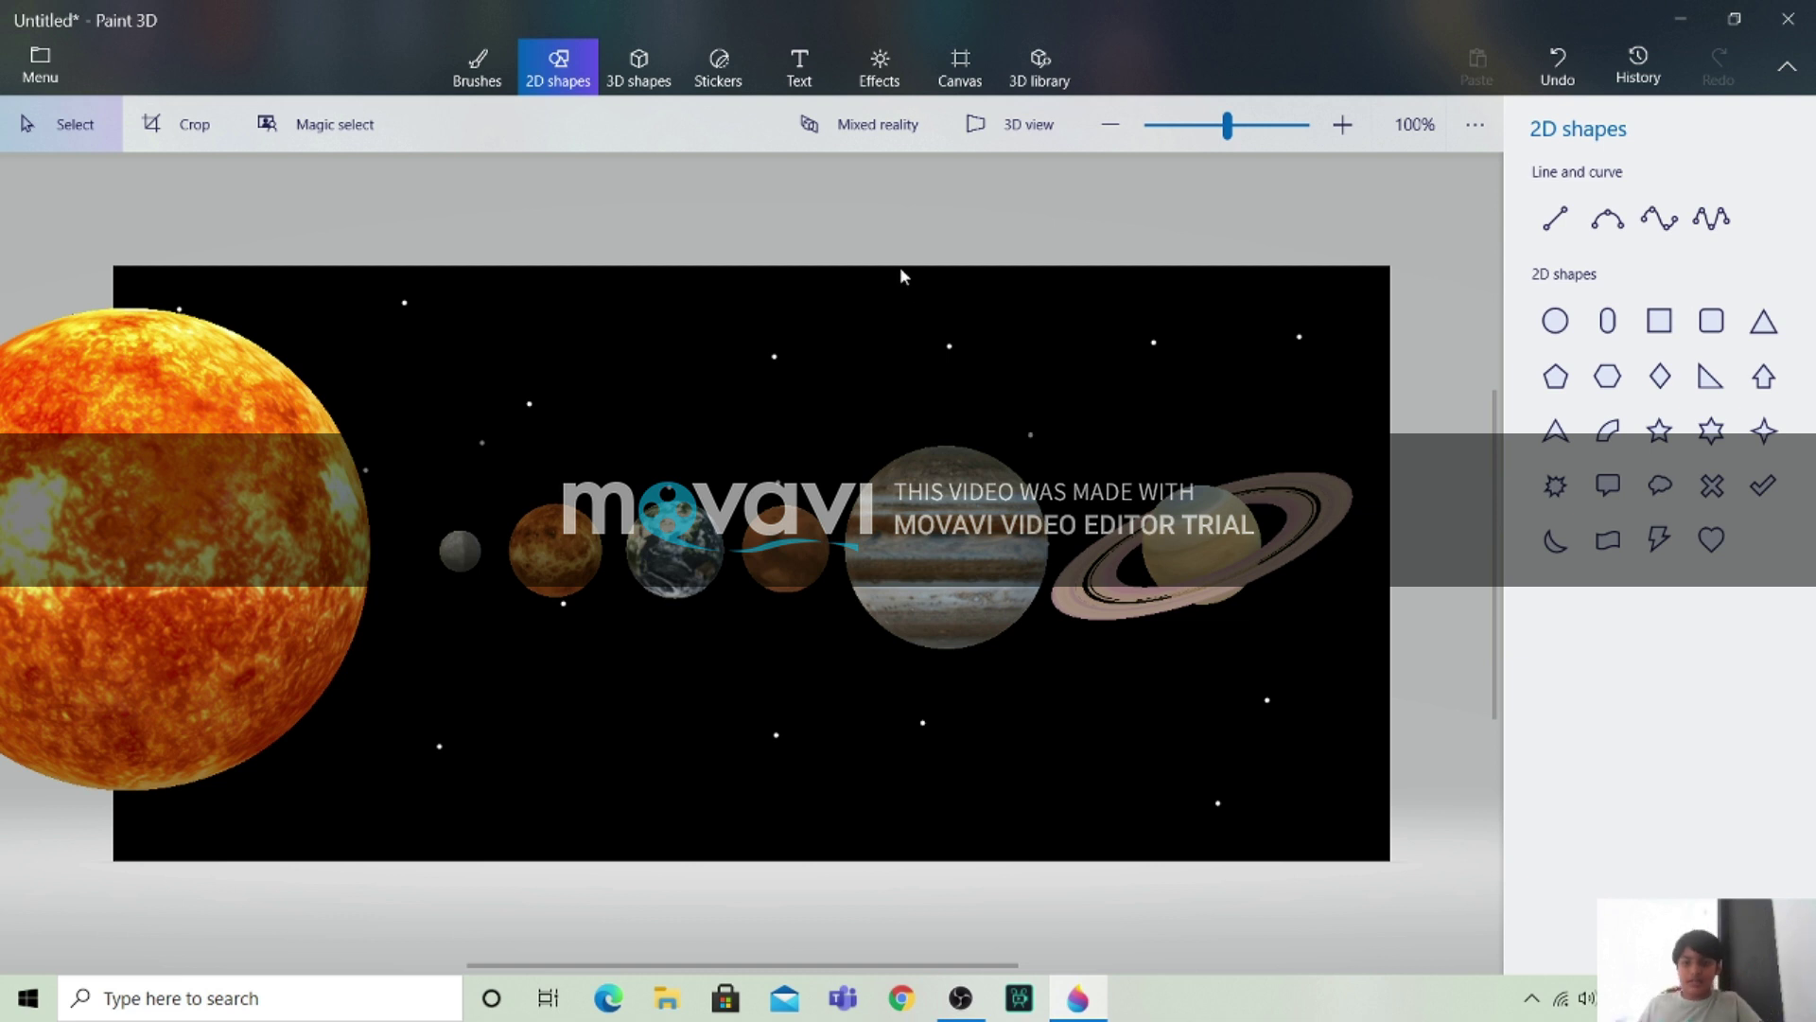
# Draw a white matte 3D sphere above Saturn near the canvas's upper-right corner.
pyautogui.click(656, 85)
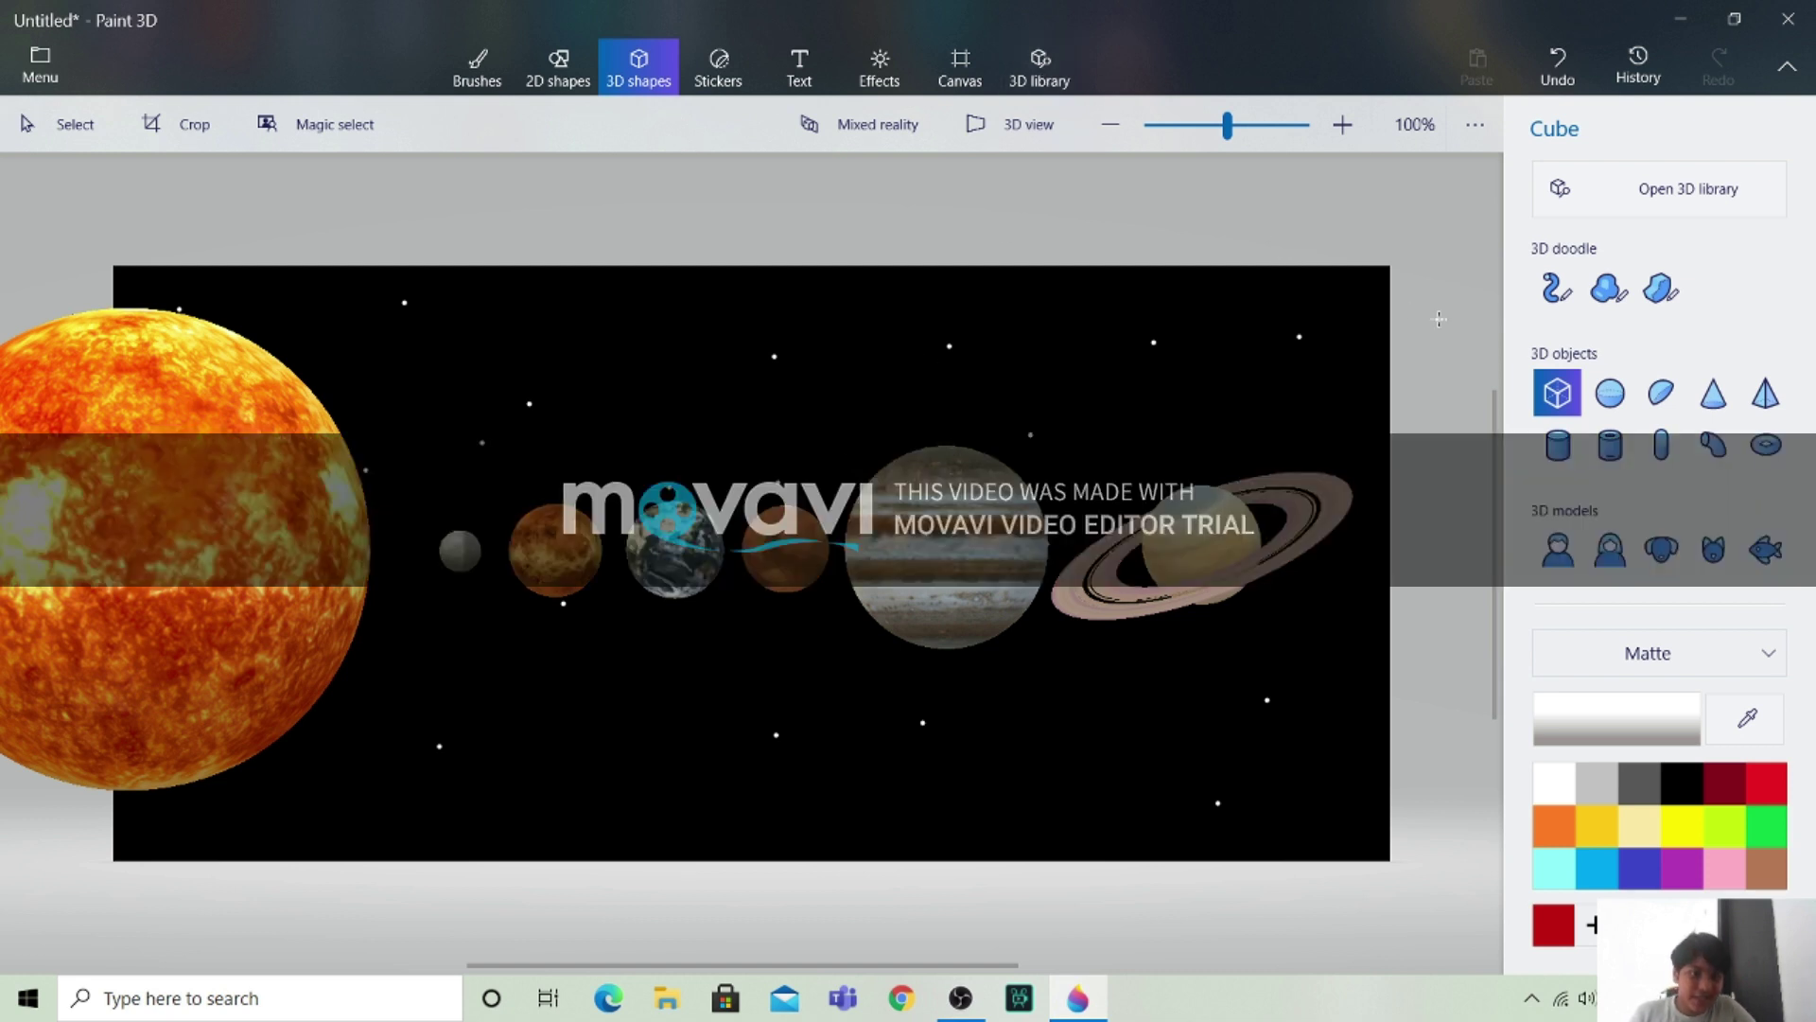
pyautogui.click(1612, 402)
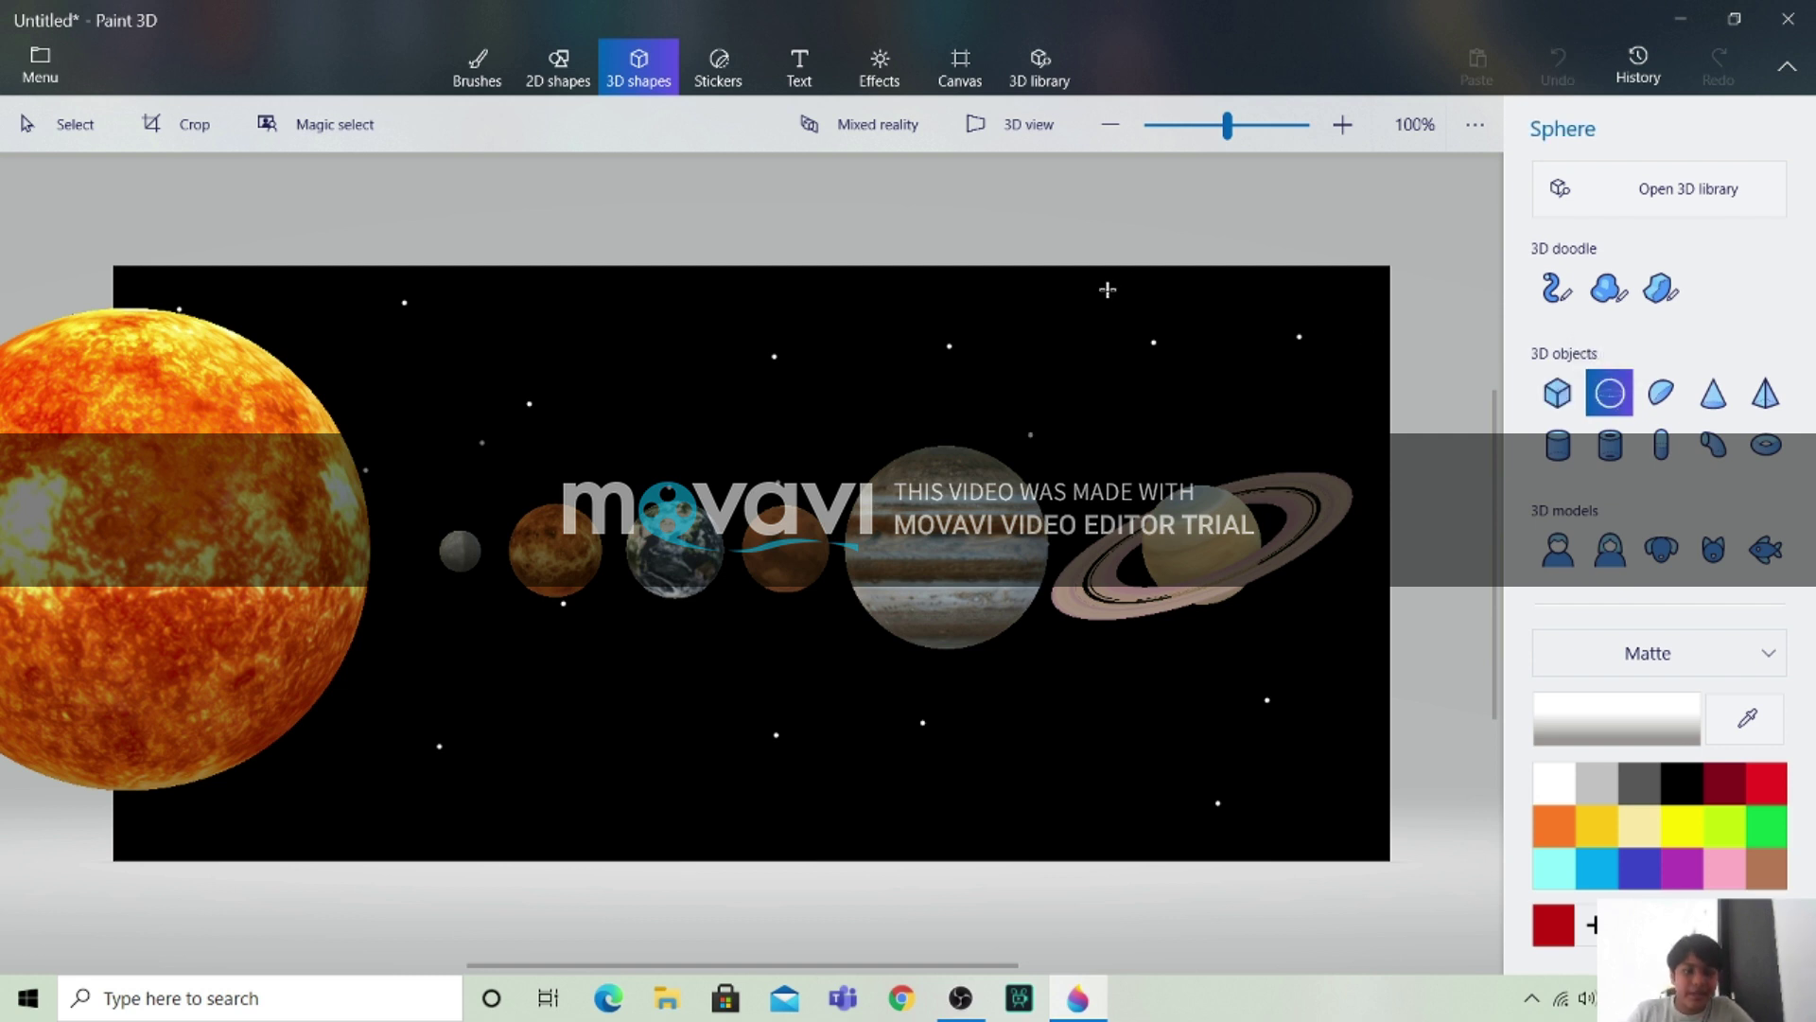
pyautogui.moveTo(1170, 323); pyautogui.dragTo(1245, 420)
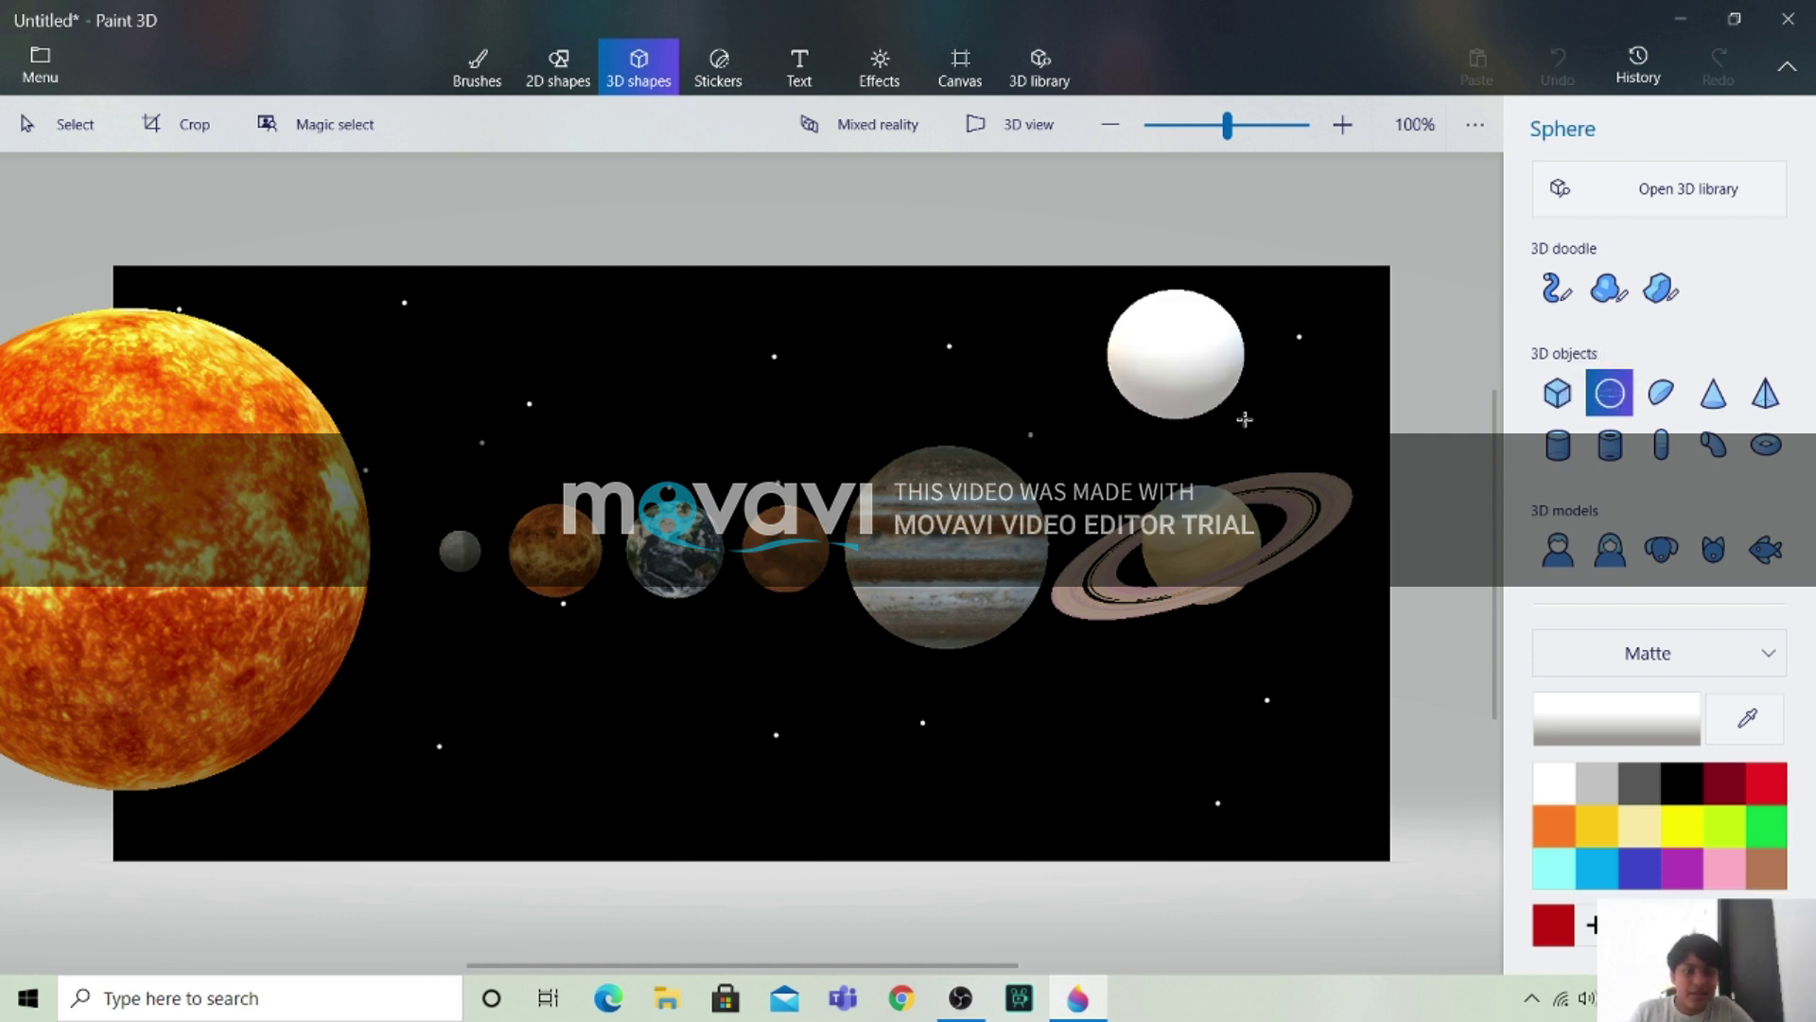
# Cut the white sphere above Saturn out of the scene.
pyautogui.click(1170, 351)
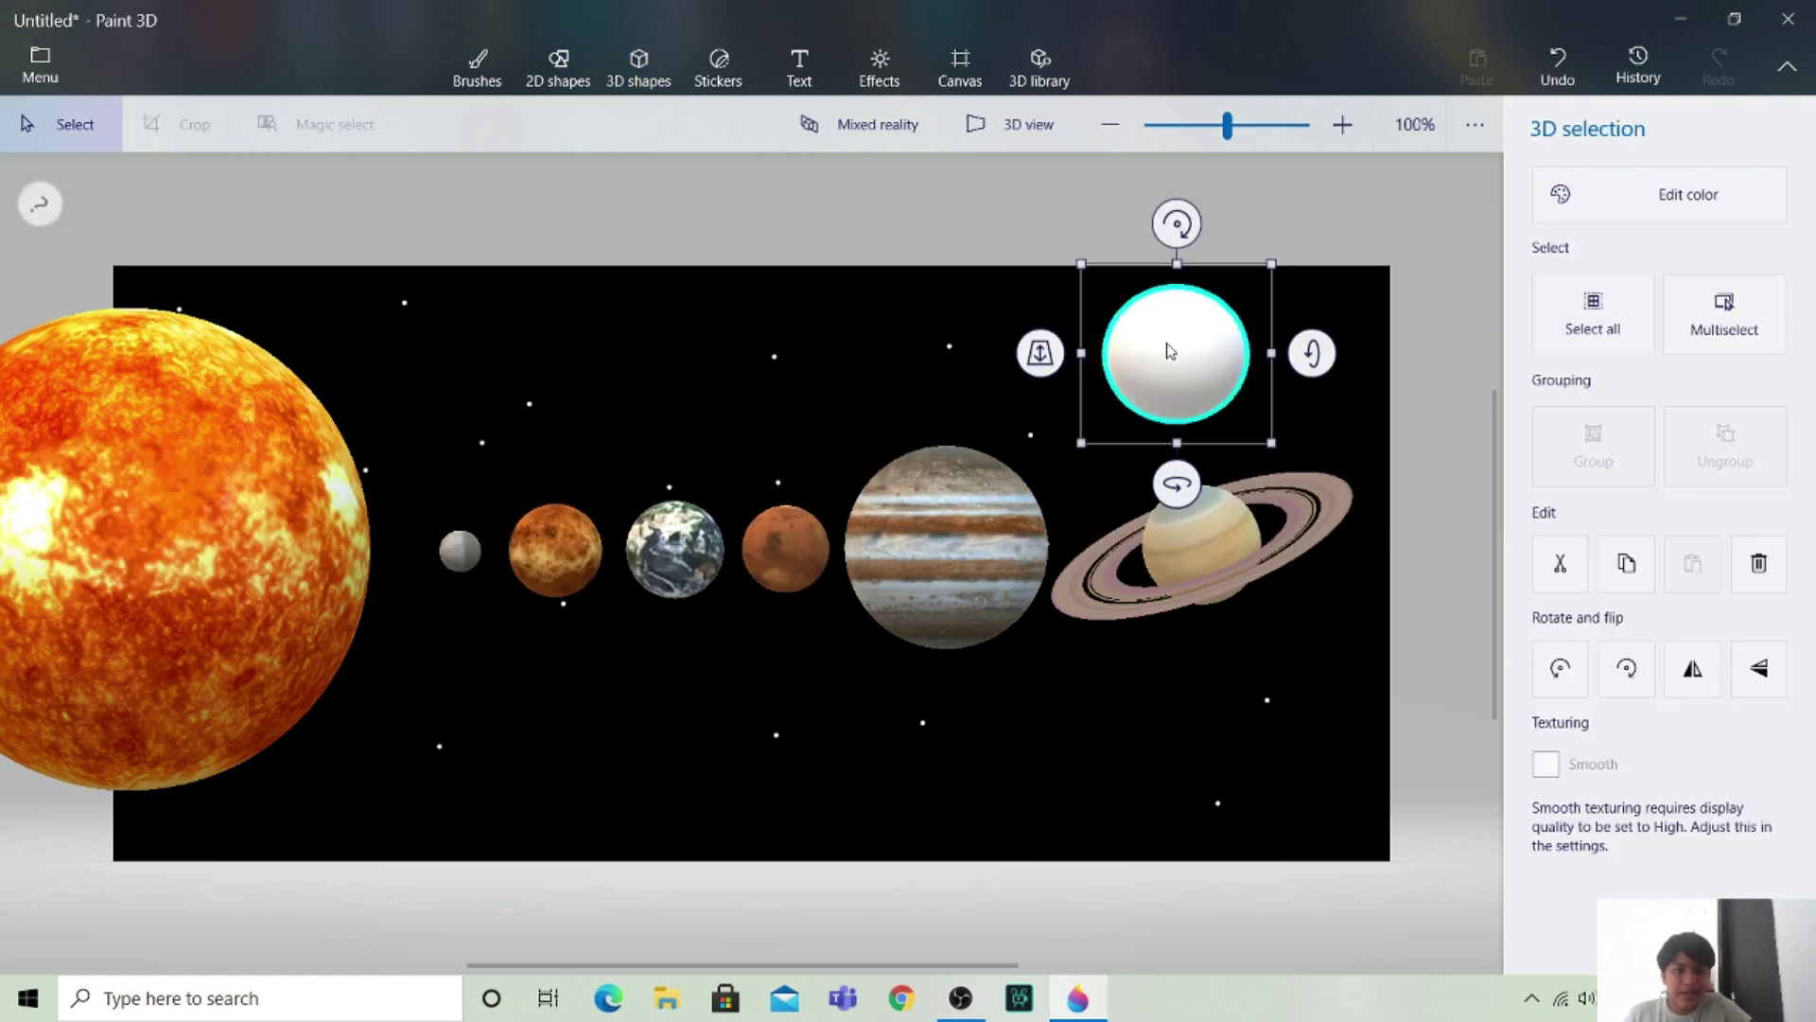
pyautogui.click(1542, 558)
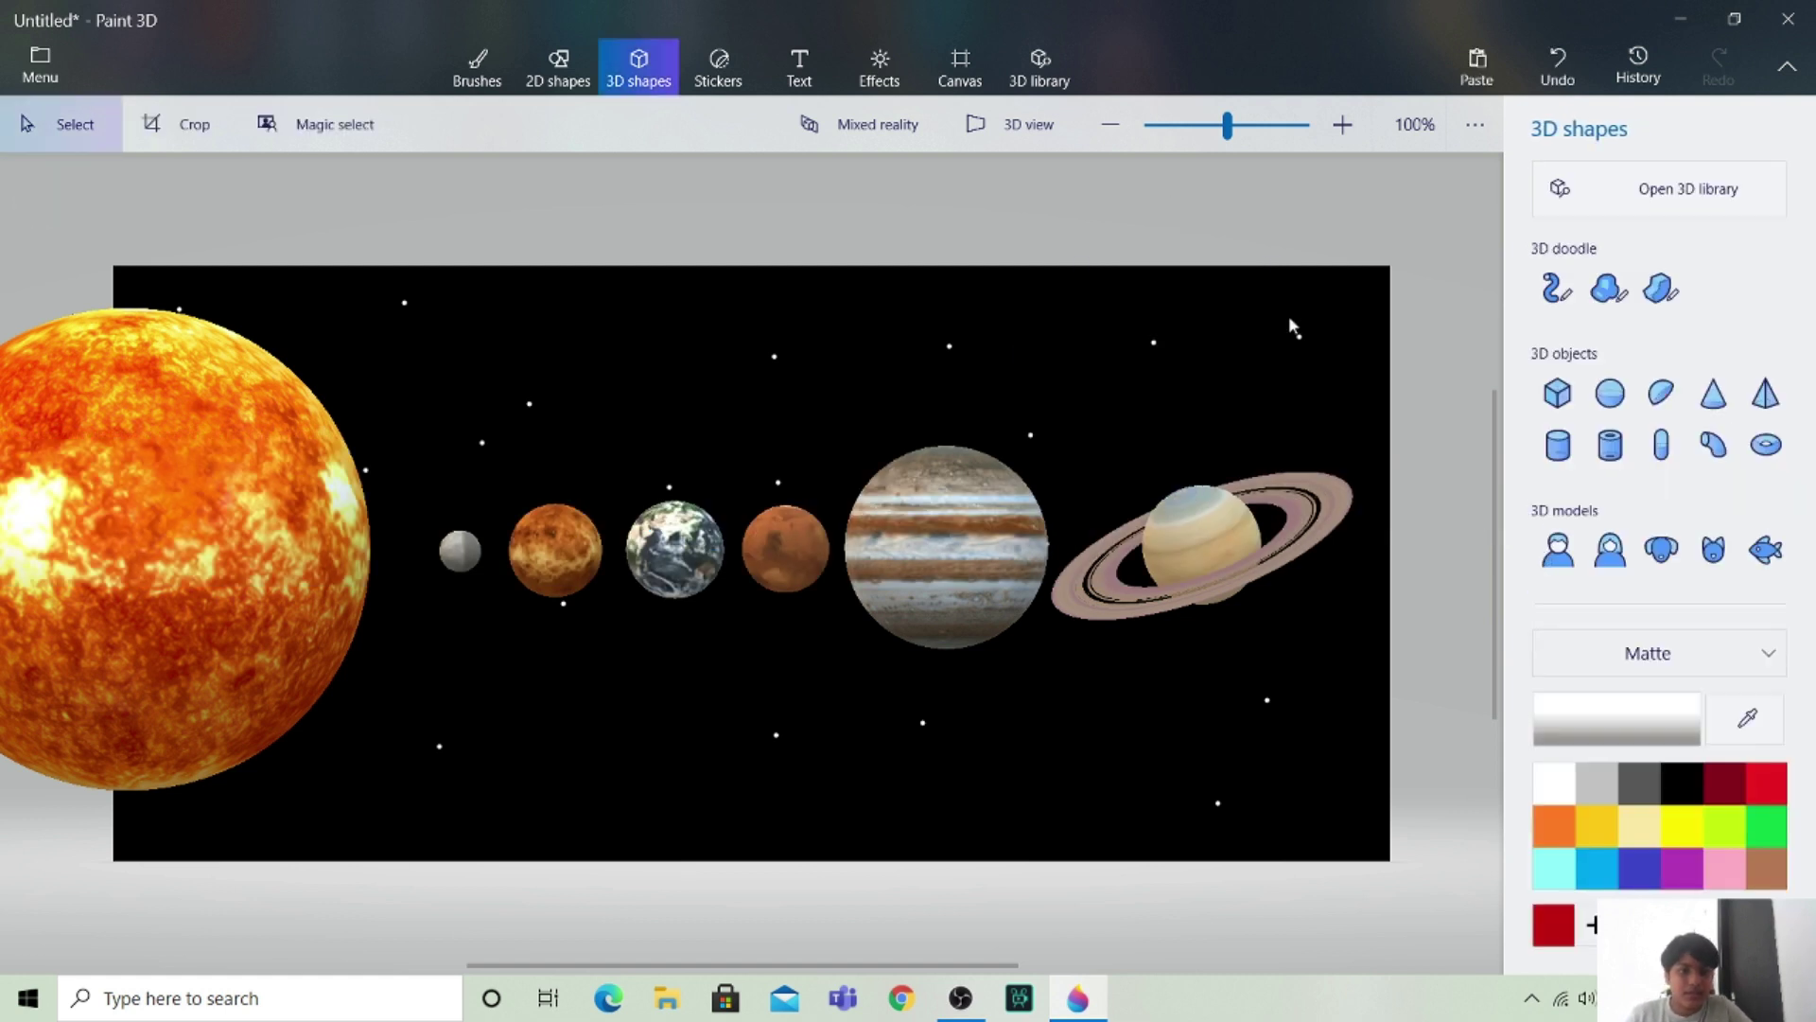
# Try a white matte tube doodle, 60px thick, as a spiral above Saturn, adjust its inner end, and undo both changes.
pyautogui.click(1542, 287)
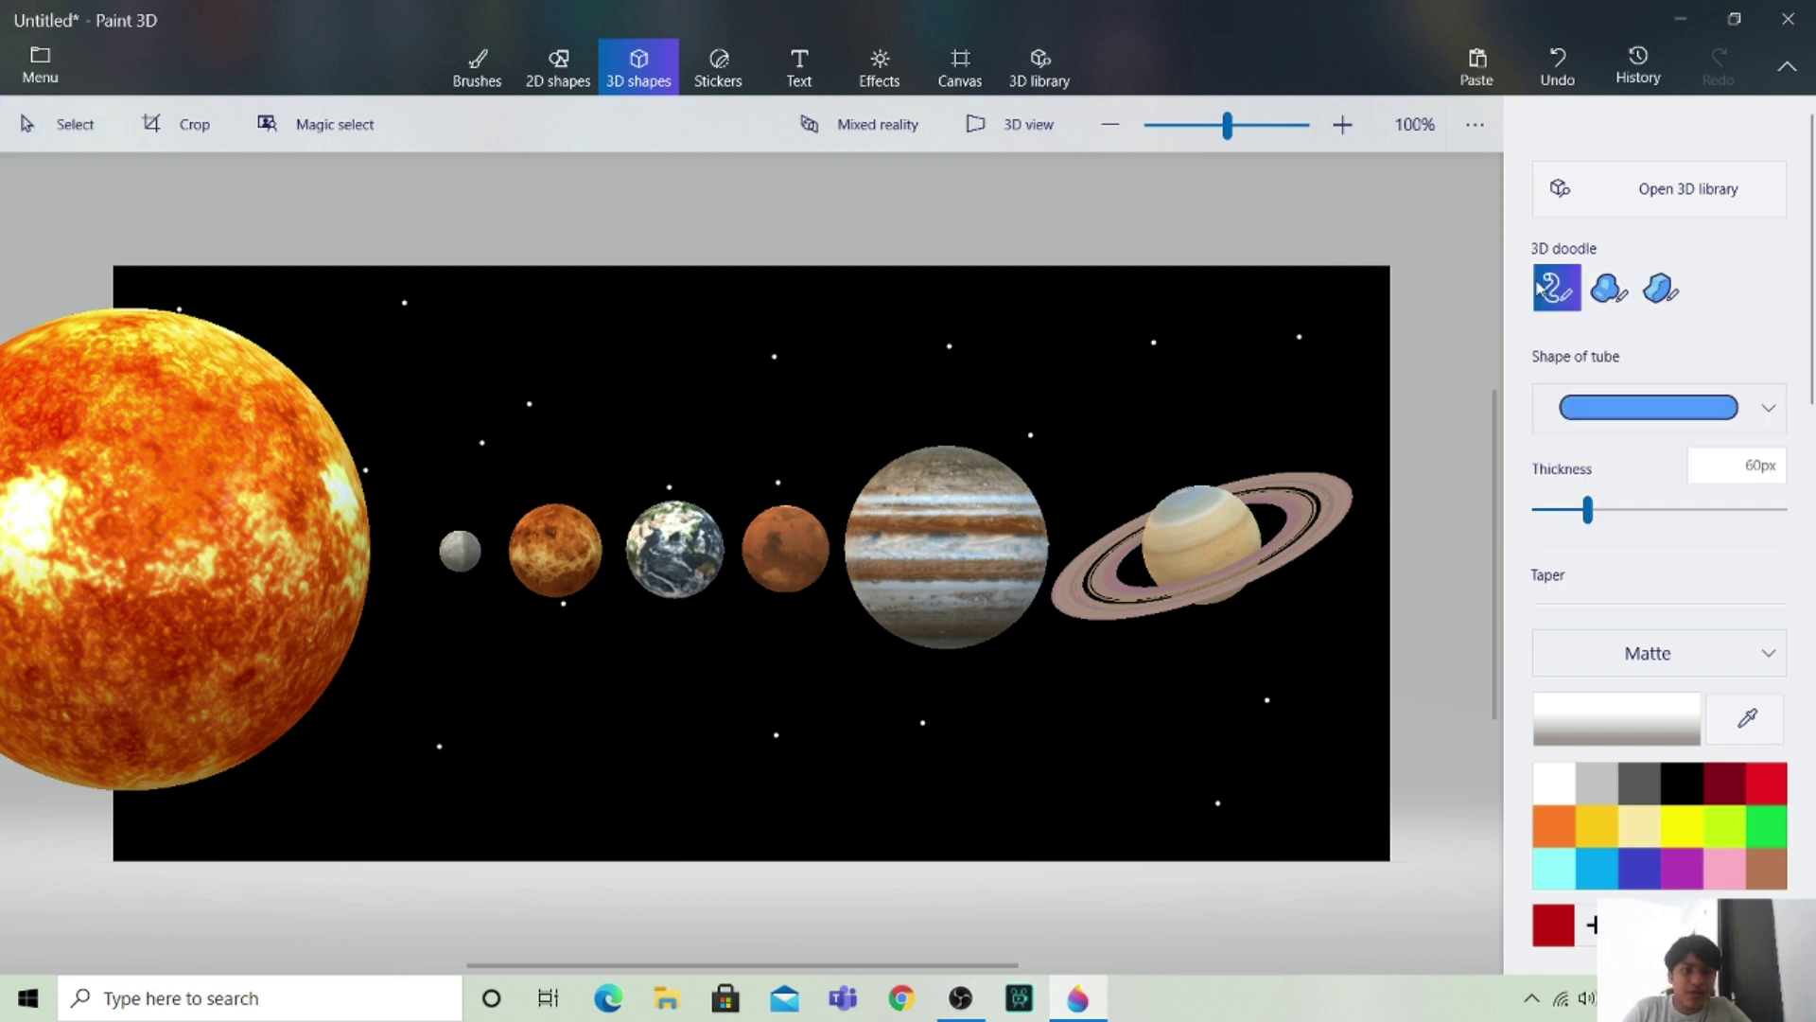
pyautogui.moveTo(1165, 301)
pyautogui.mouseDown()
pyautogui.moveTo(1062, 322)
pyautogui.moveTo(1075, 392)
pyautogui.moveTo(1187, 409)
pyautogui.moveTo(1220, 374)
pyautogui.moveTo(1183, 317)
pyautogui.moveTo(1126, 361)
pyautogui.moveTo(1150, 362)
pyautogui.mouseUp()
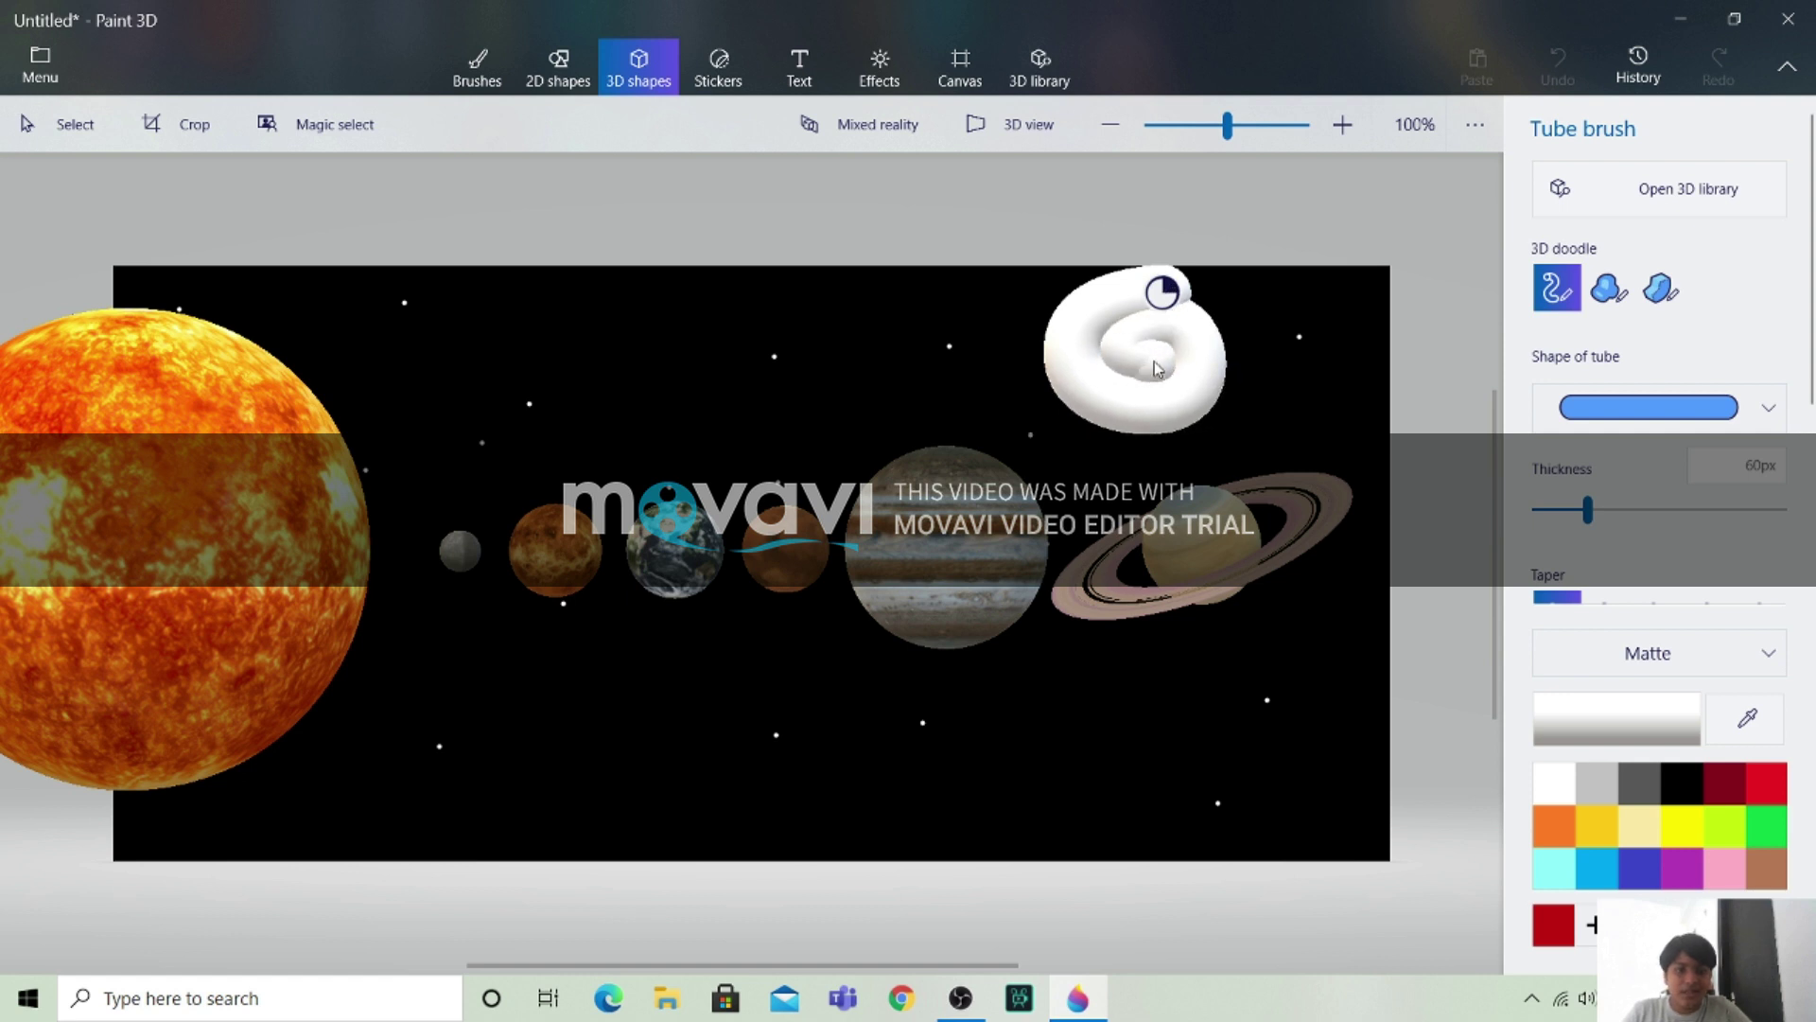
pyautogui.moveTo(1156, 367); pyautogui.dragTo(1114, 375)
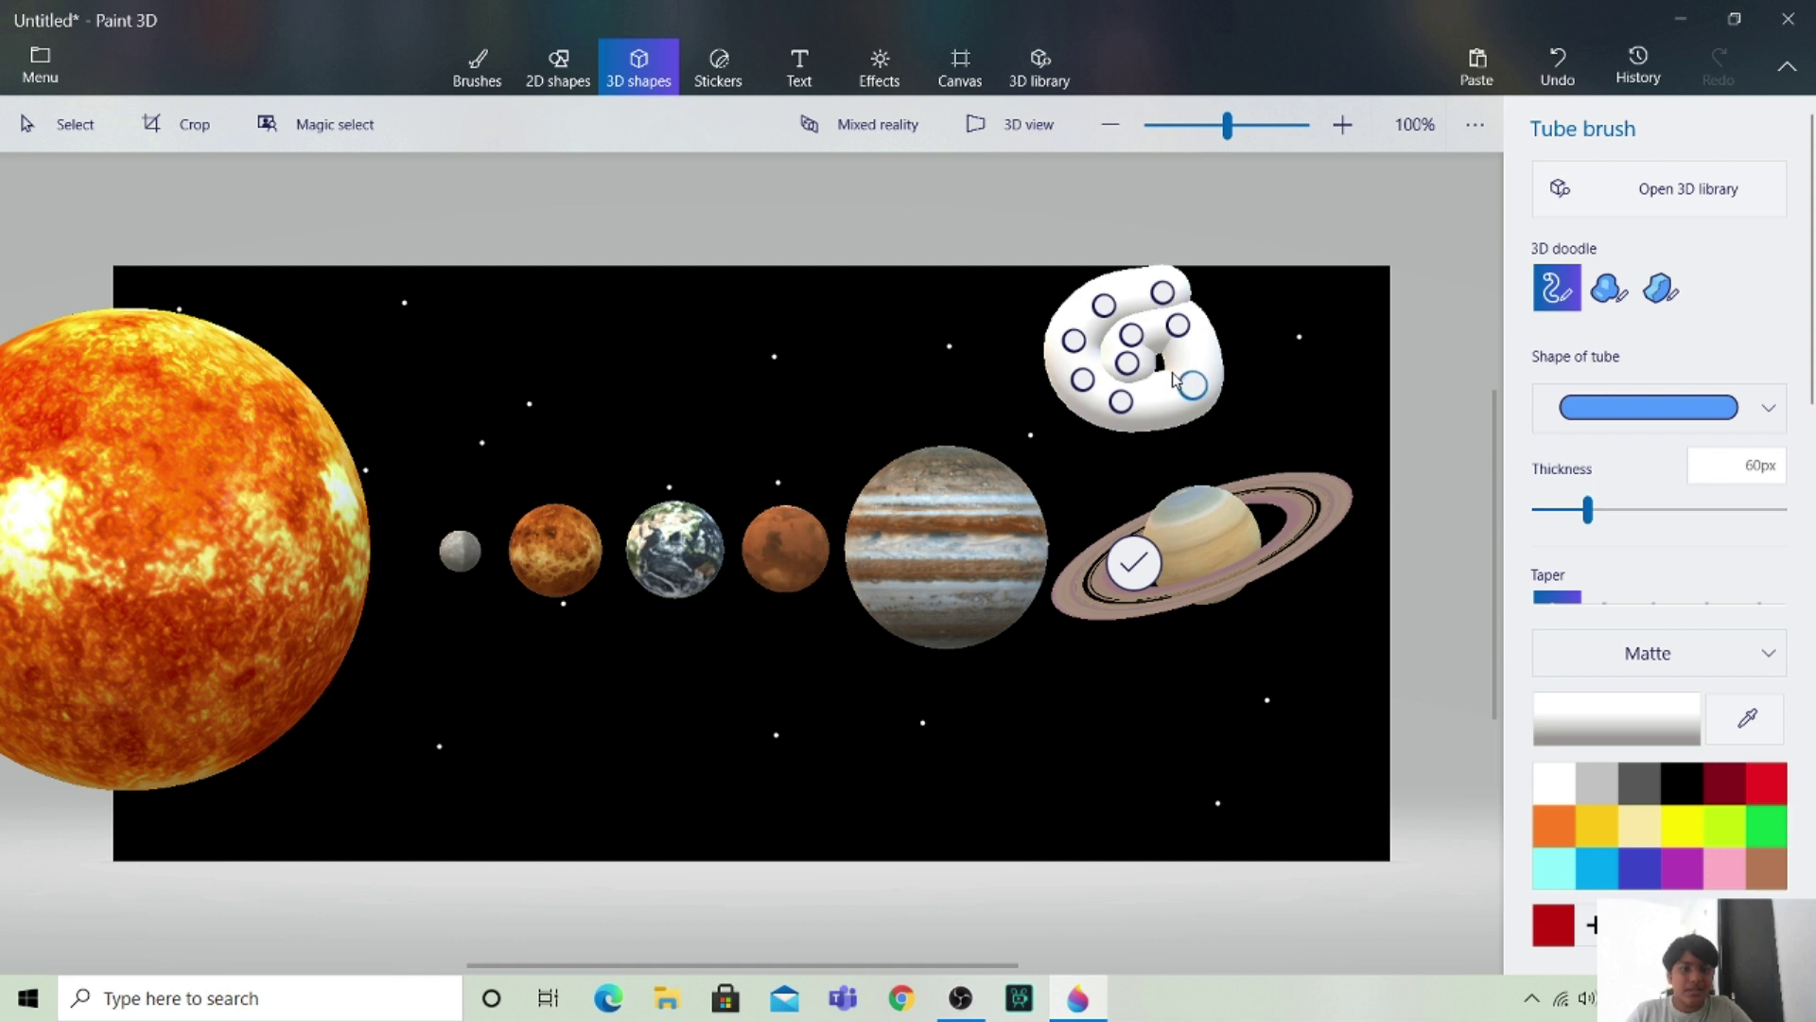
pyautogui.rightClick(1173, 380)
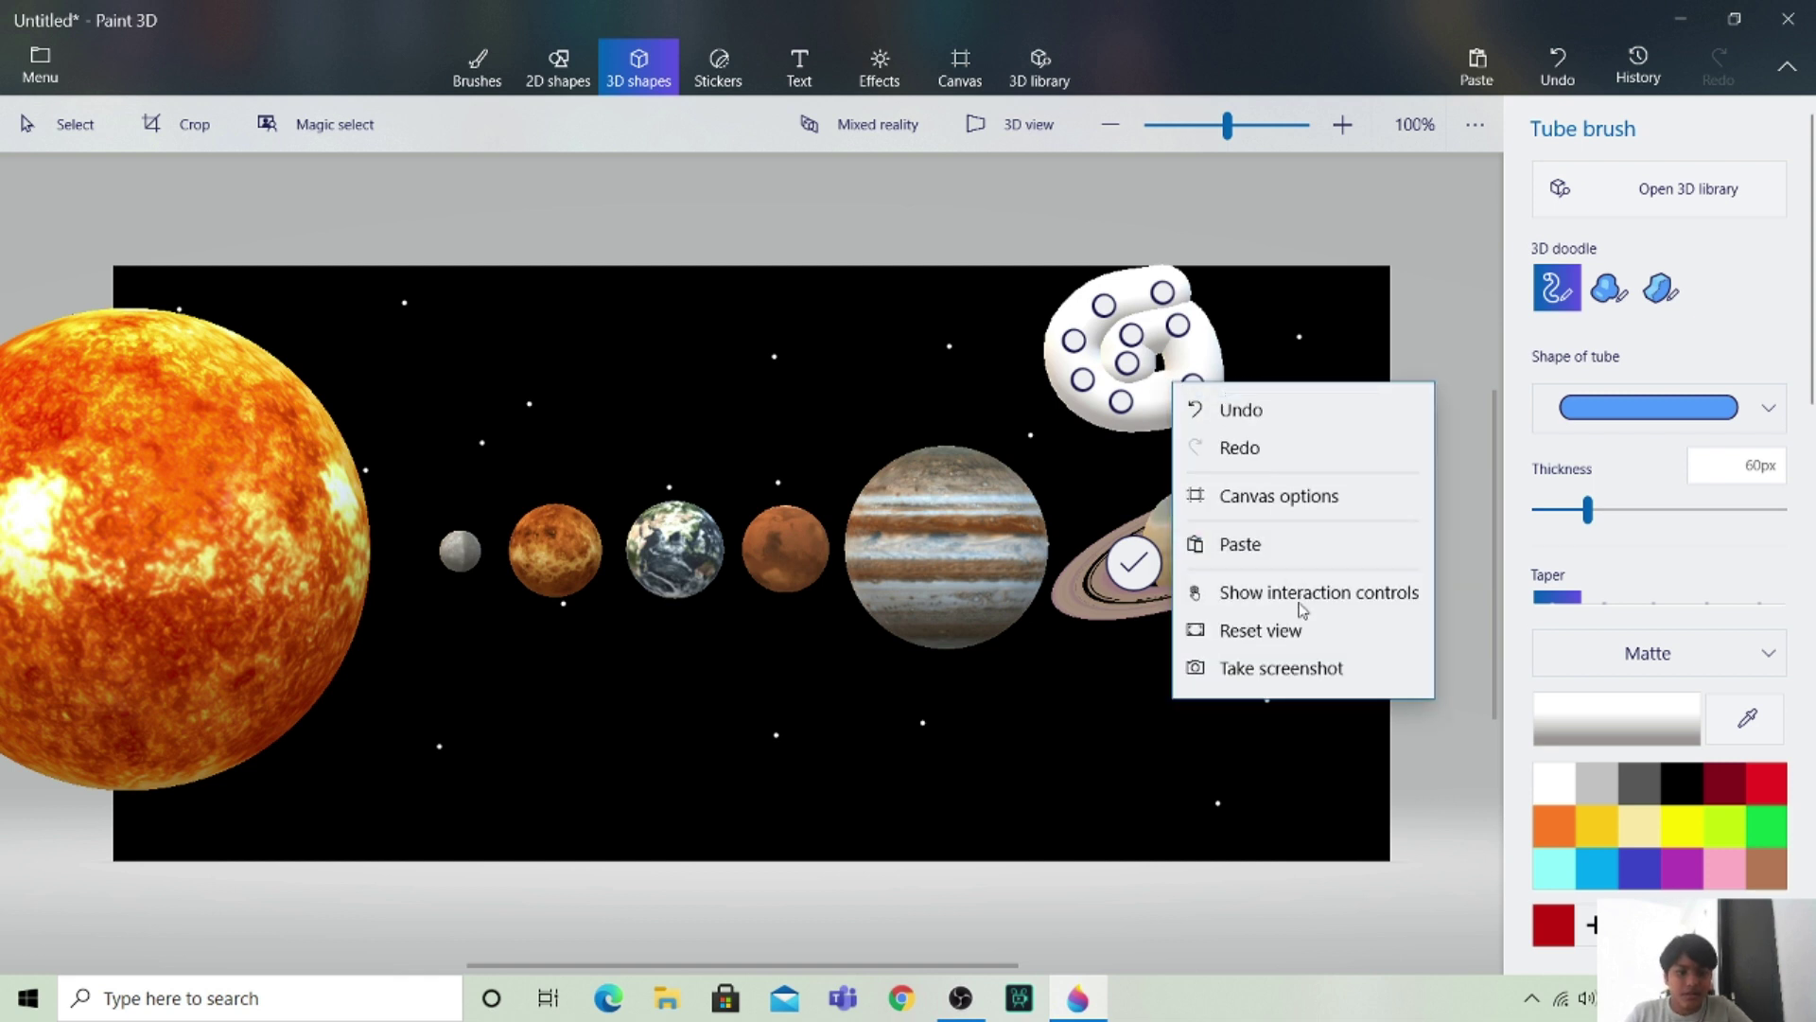
pyautogui.click(1296, 422)
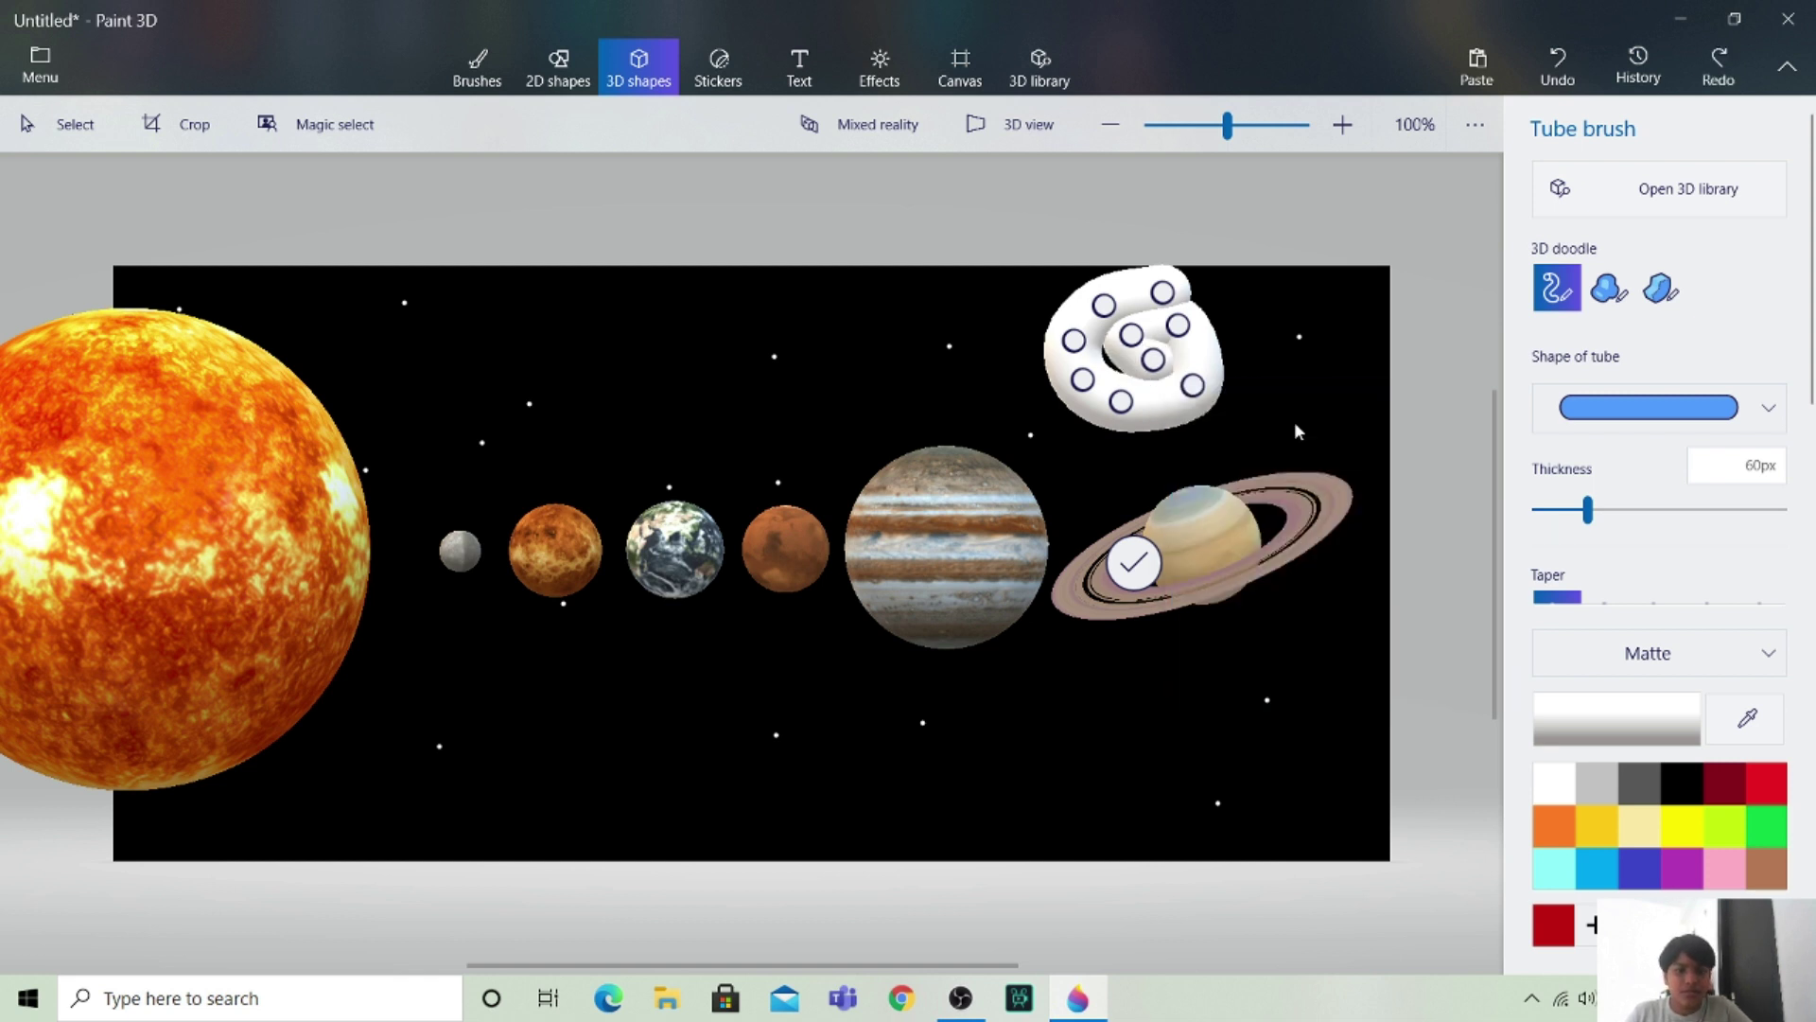
pyautogui.rightClick(1194, 386)
pyautogui.click(1234, 408)
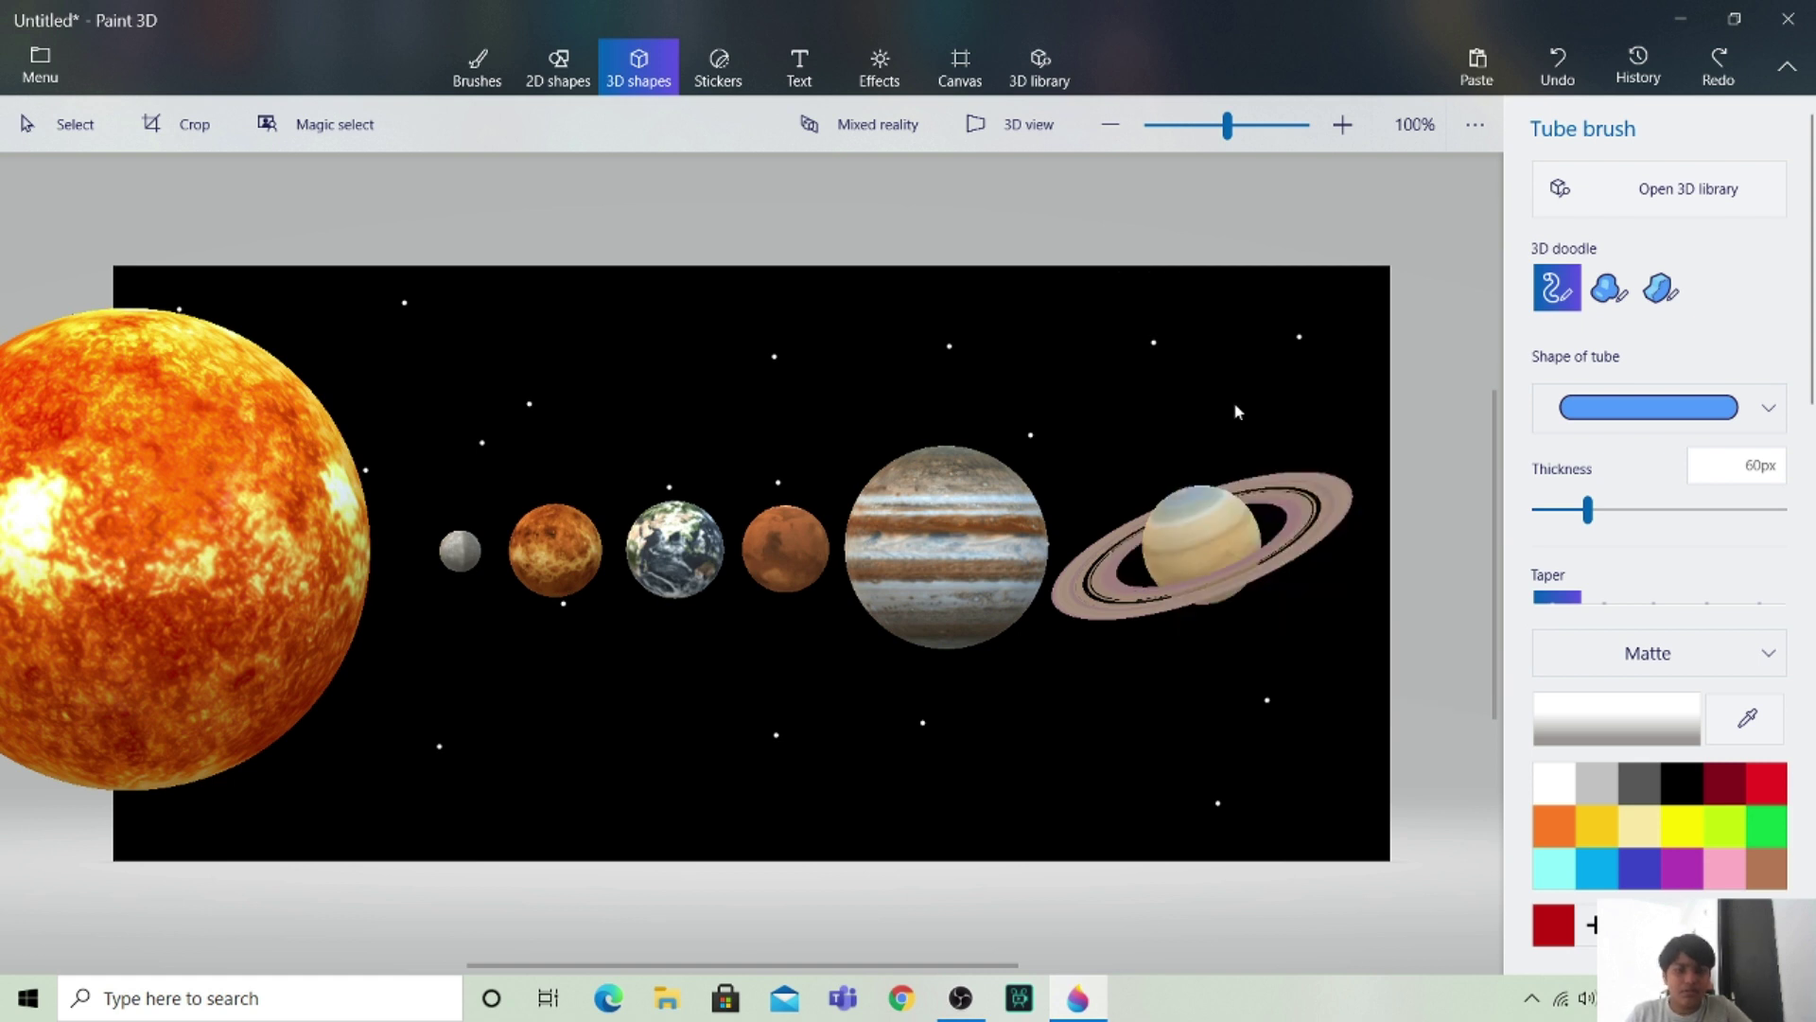
pyautogui.click(1766, 420)
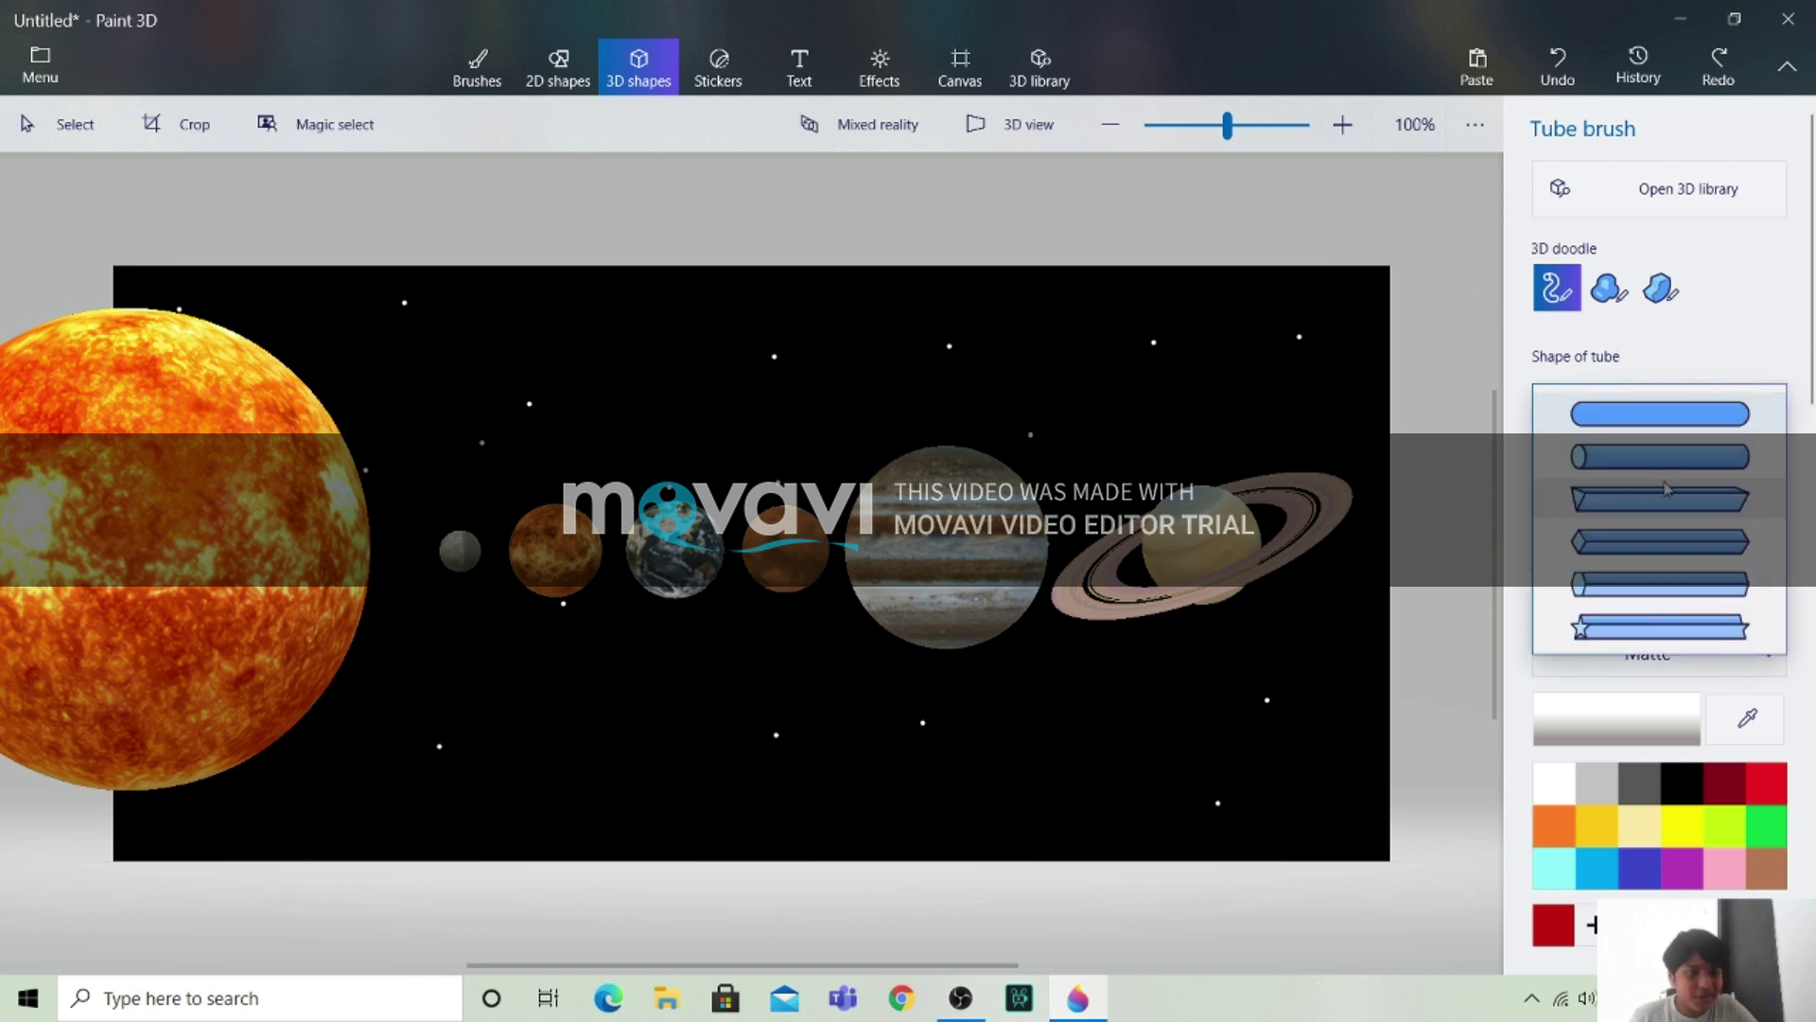
pyautogui.click(1694, 679)
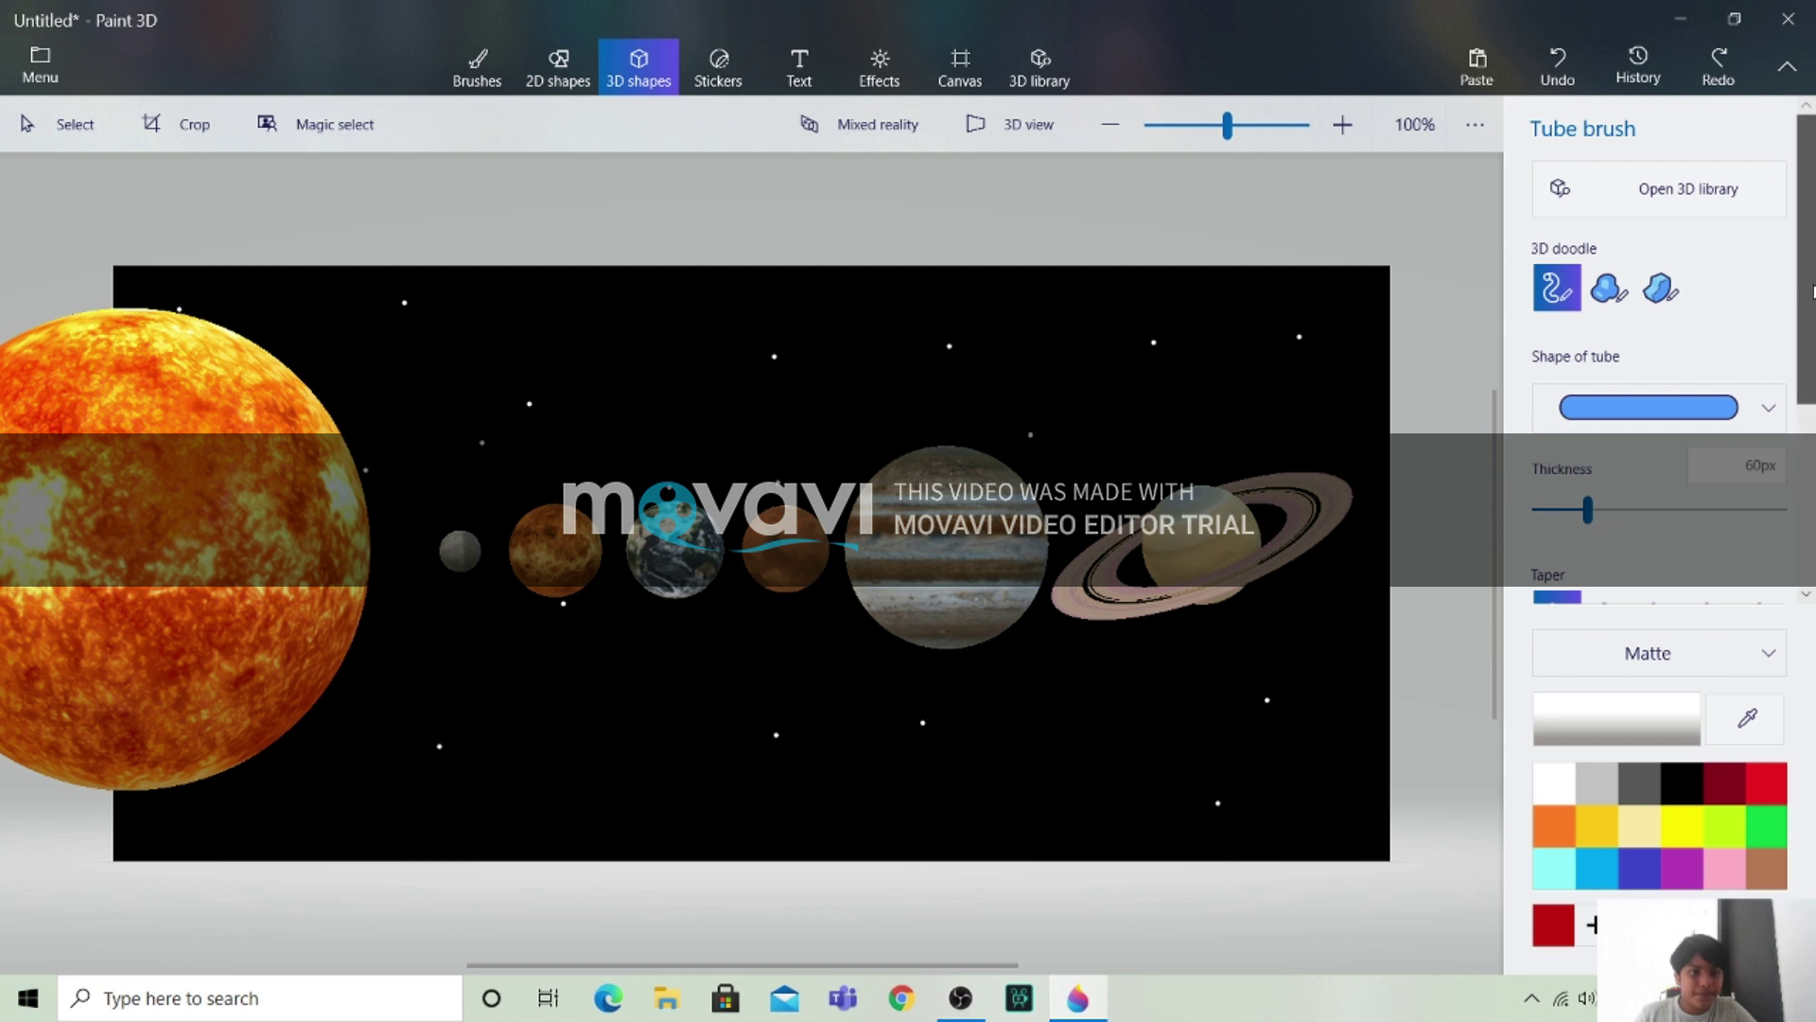
pyautogui.scroll(-3, 1813, 293)
pyautogui.scroll(3, 1814, 213)
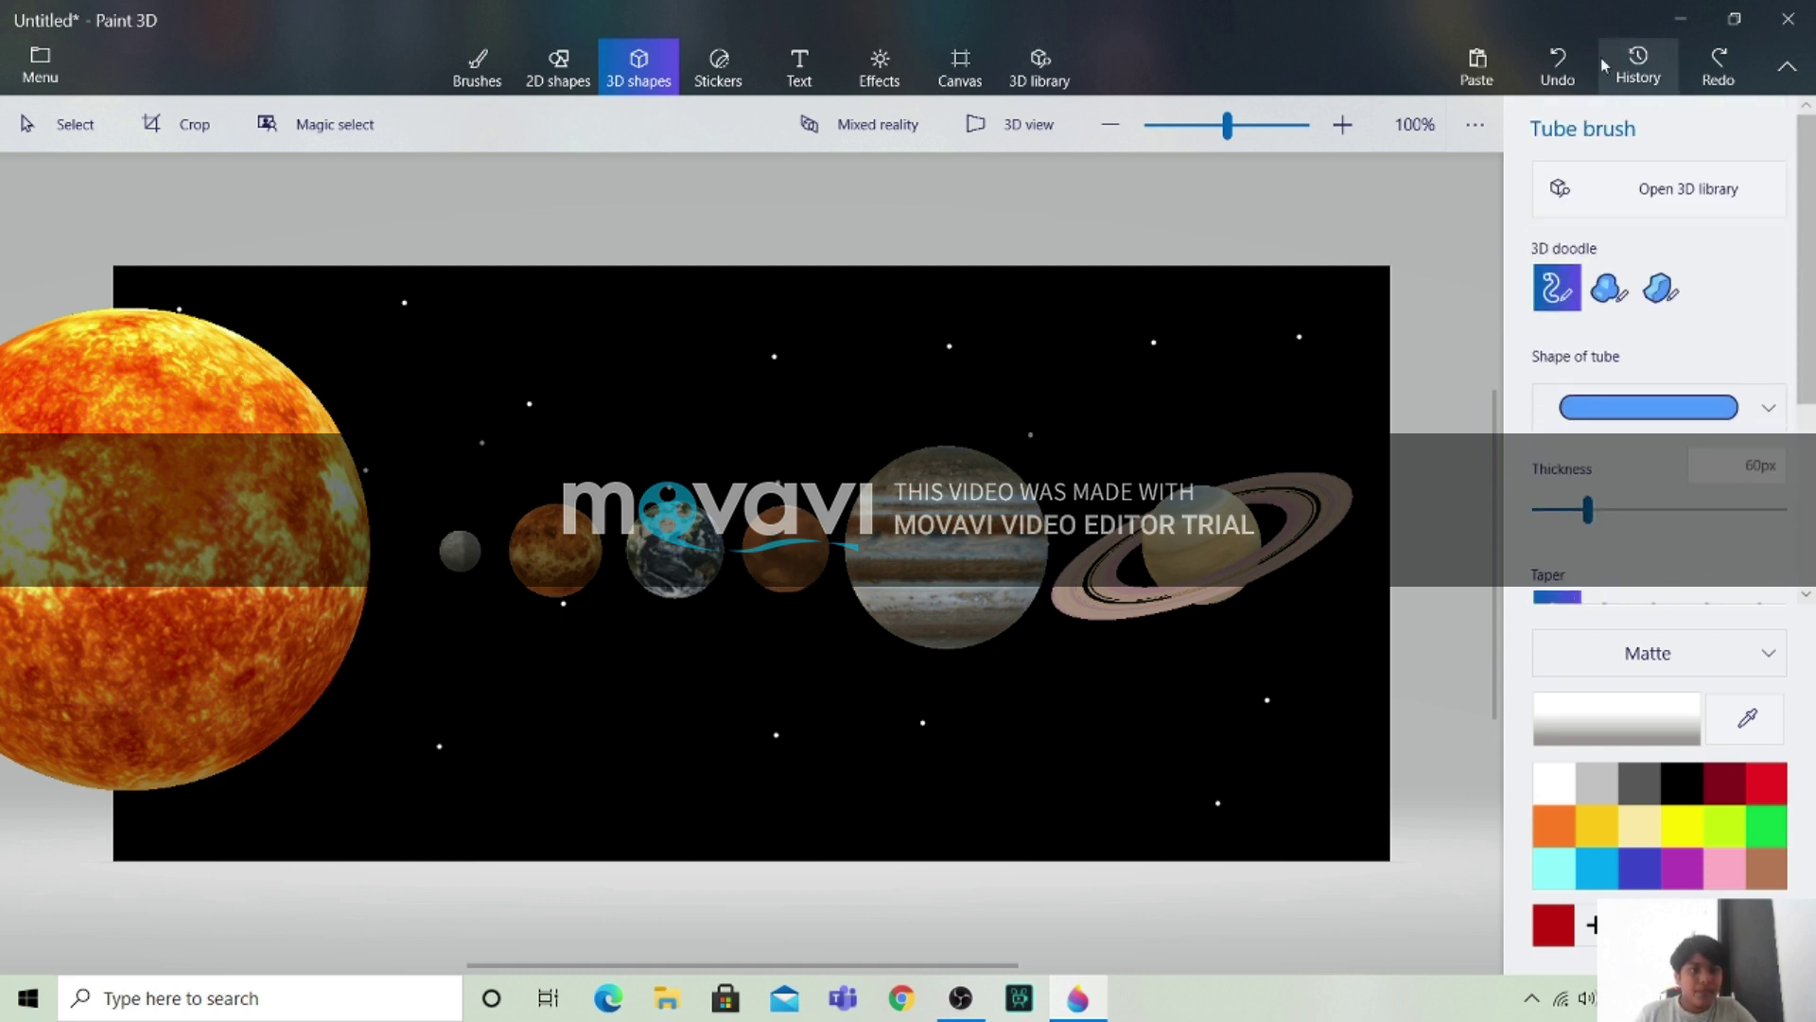
# Create a wide 3D text box above the planet row, using bold Segoe UI at size 48.
pyautogui.click(803, 60)
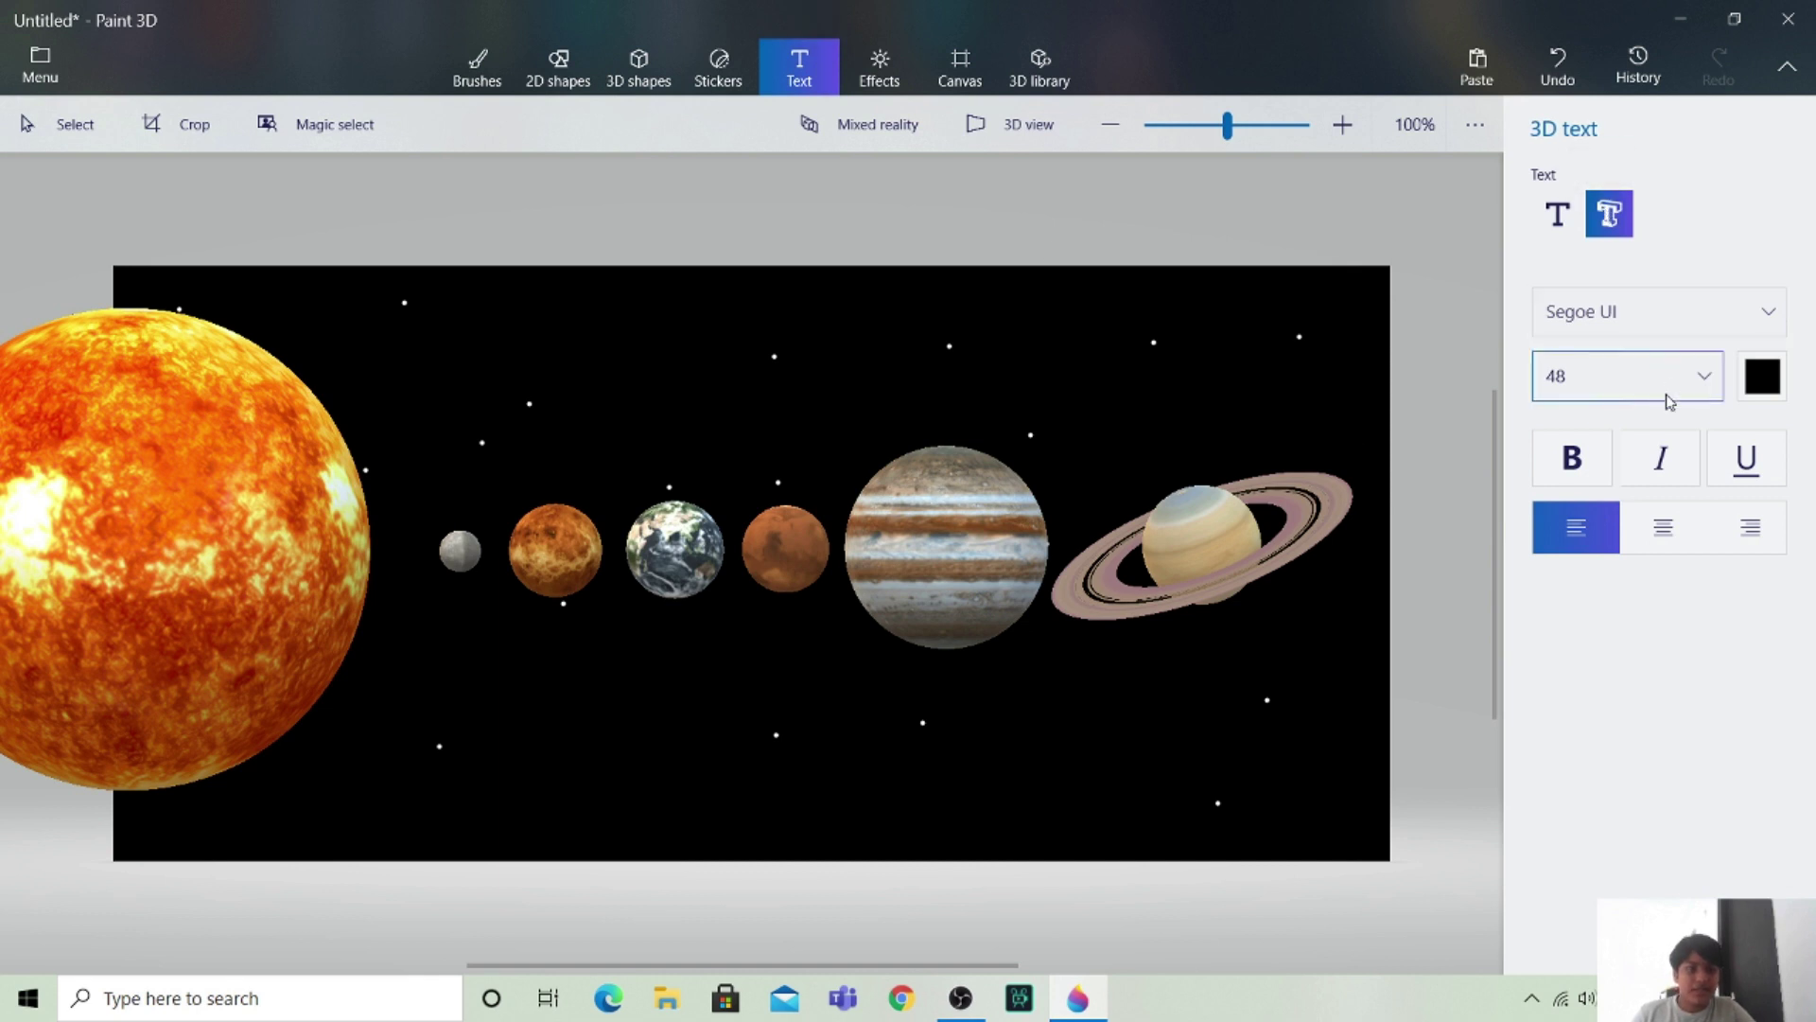
pyautogui.click(1584, 476)
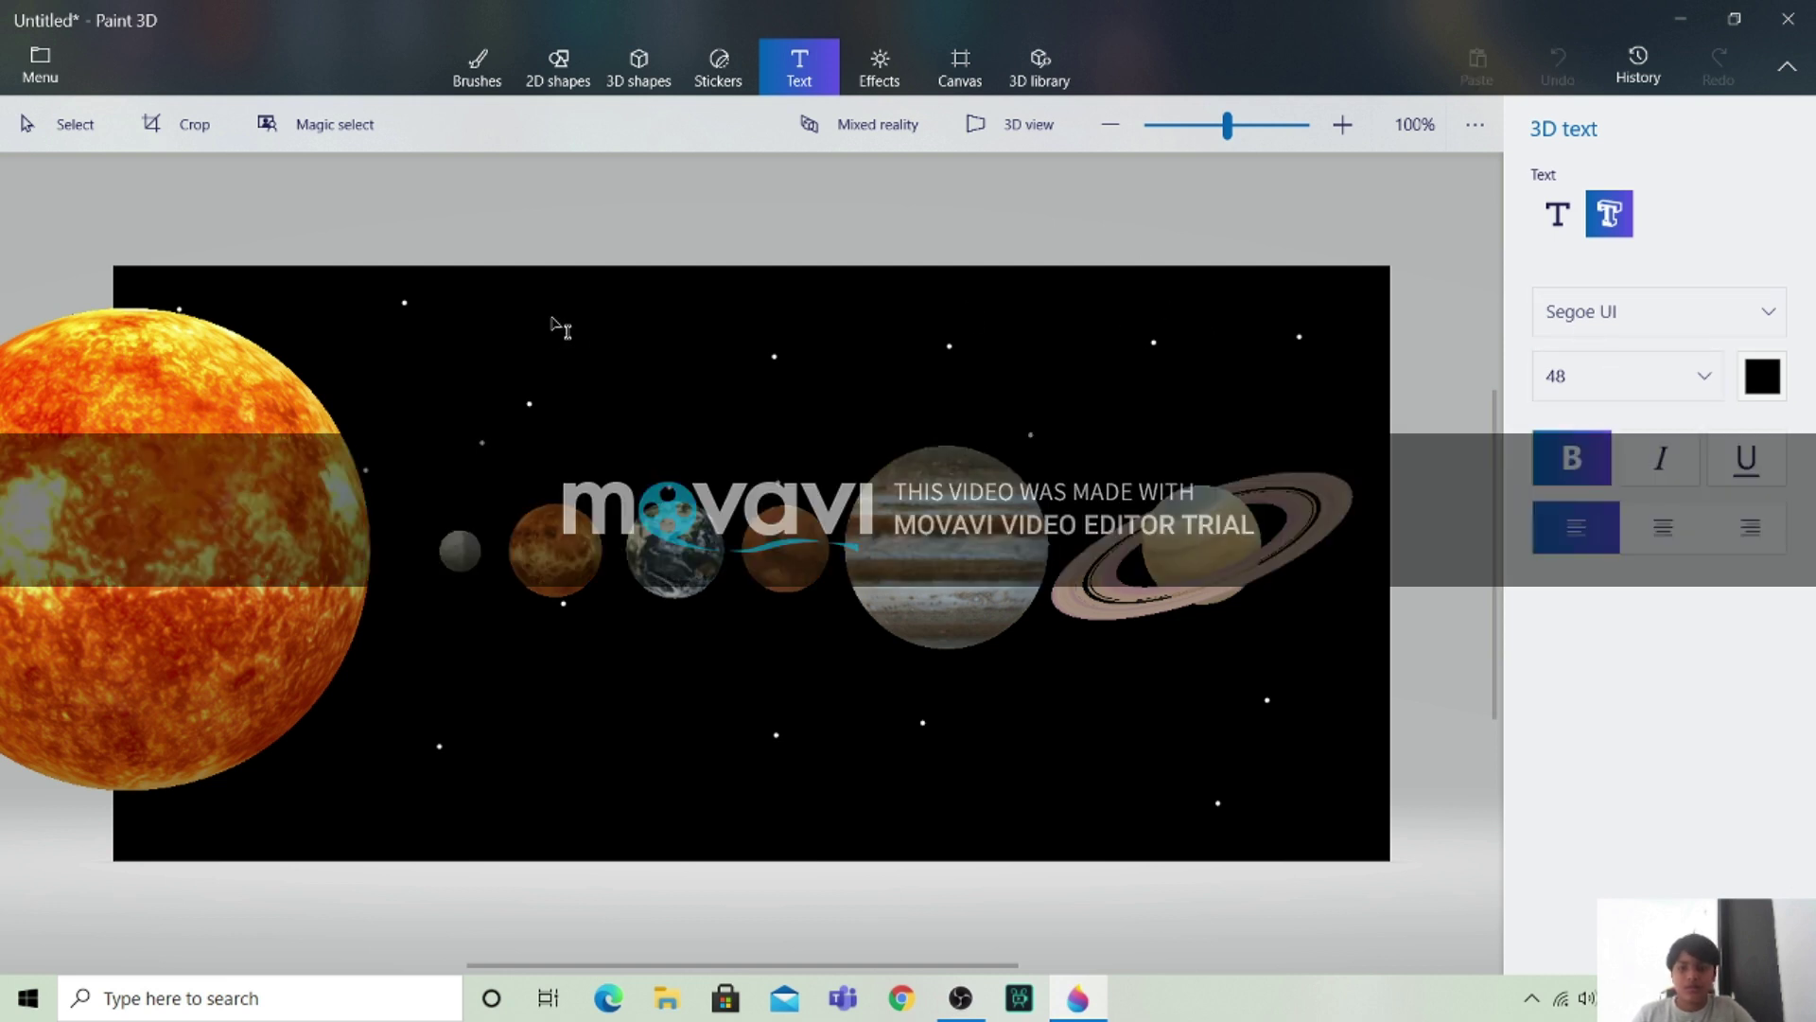
pyautogui.moveTo(602, 327); pyautogui.dragTo(1171, 405)
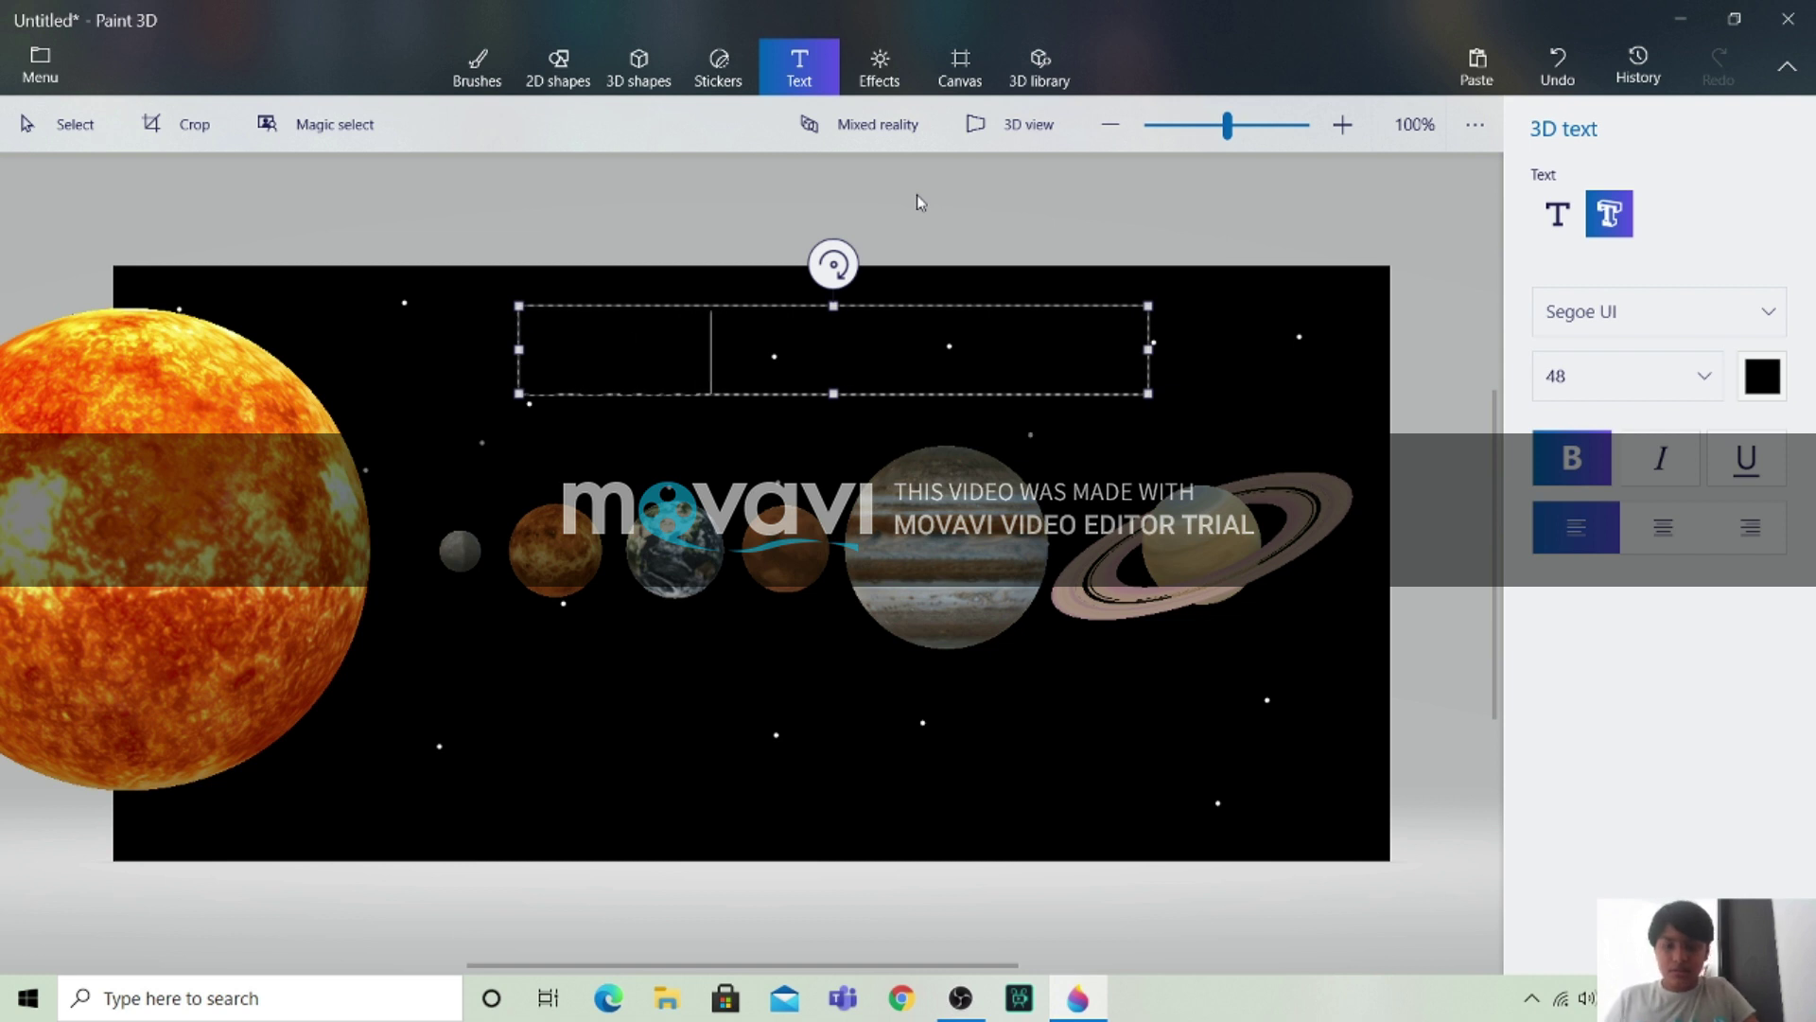
# Enter the title "Solar System" in the 3D text box and set the text colour to white.
pyautogui.write('r')
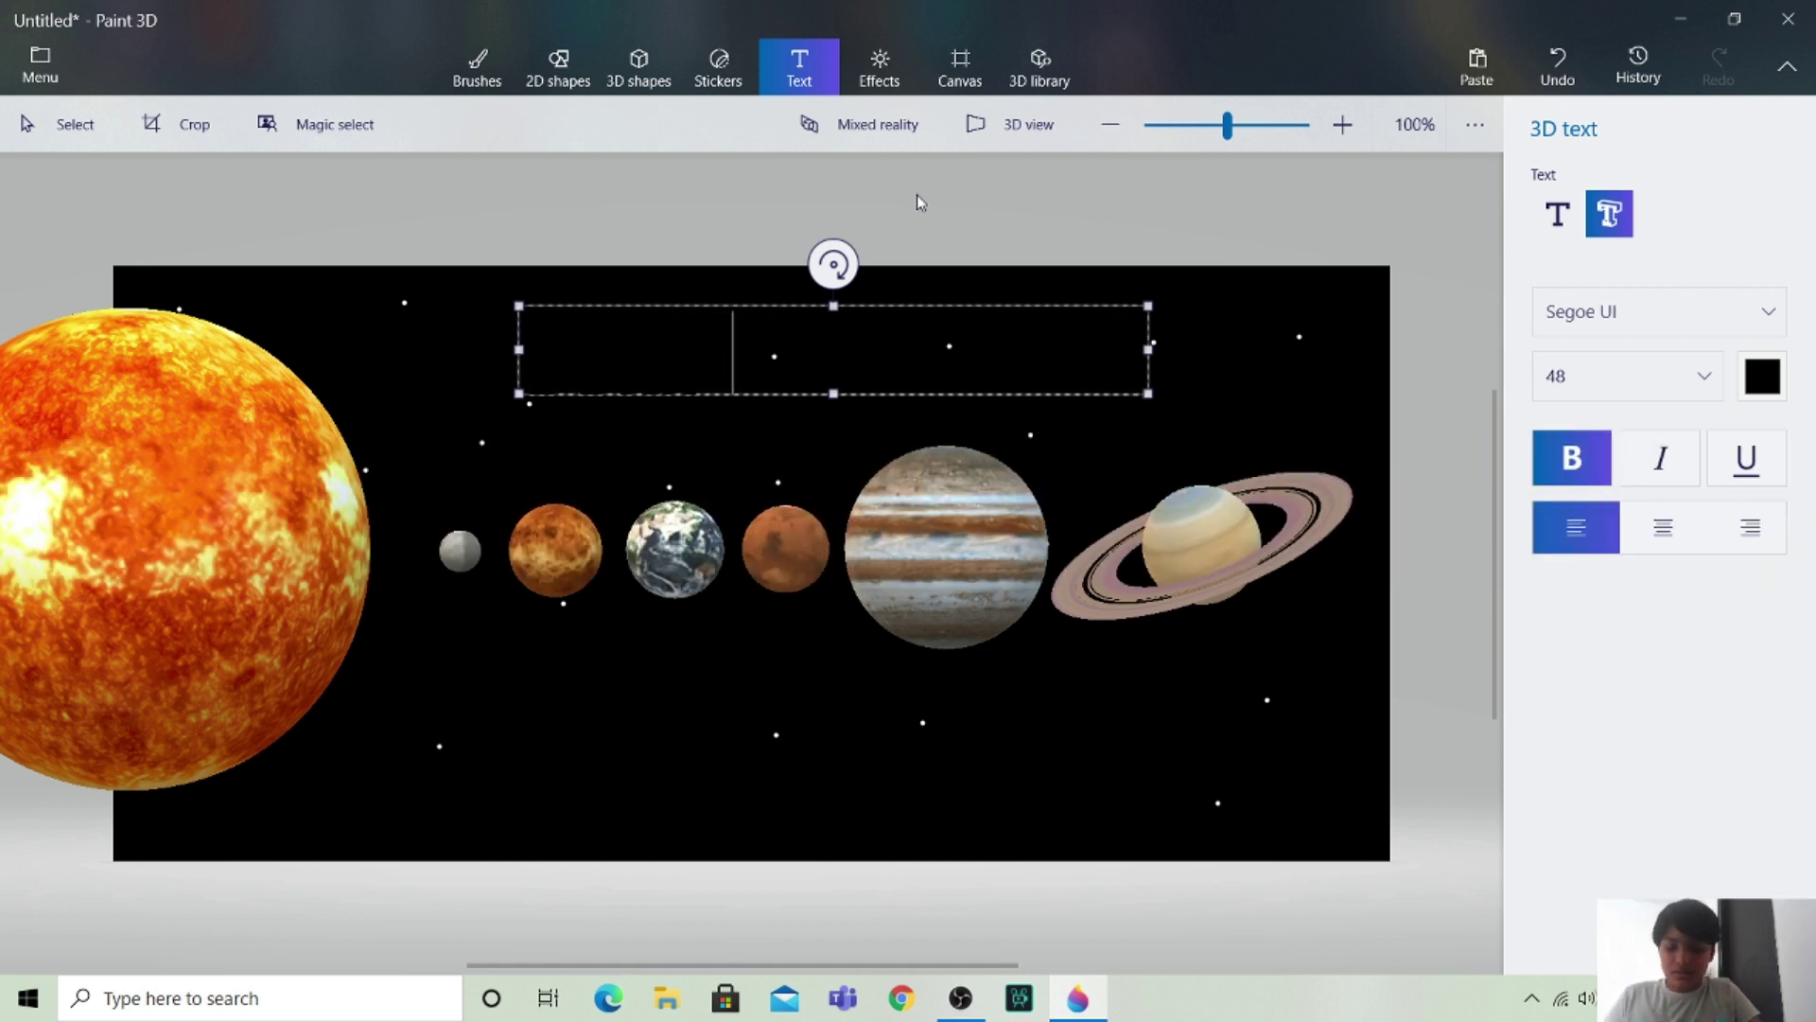
pyautogui.write('tem')
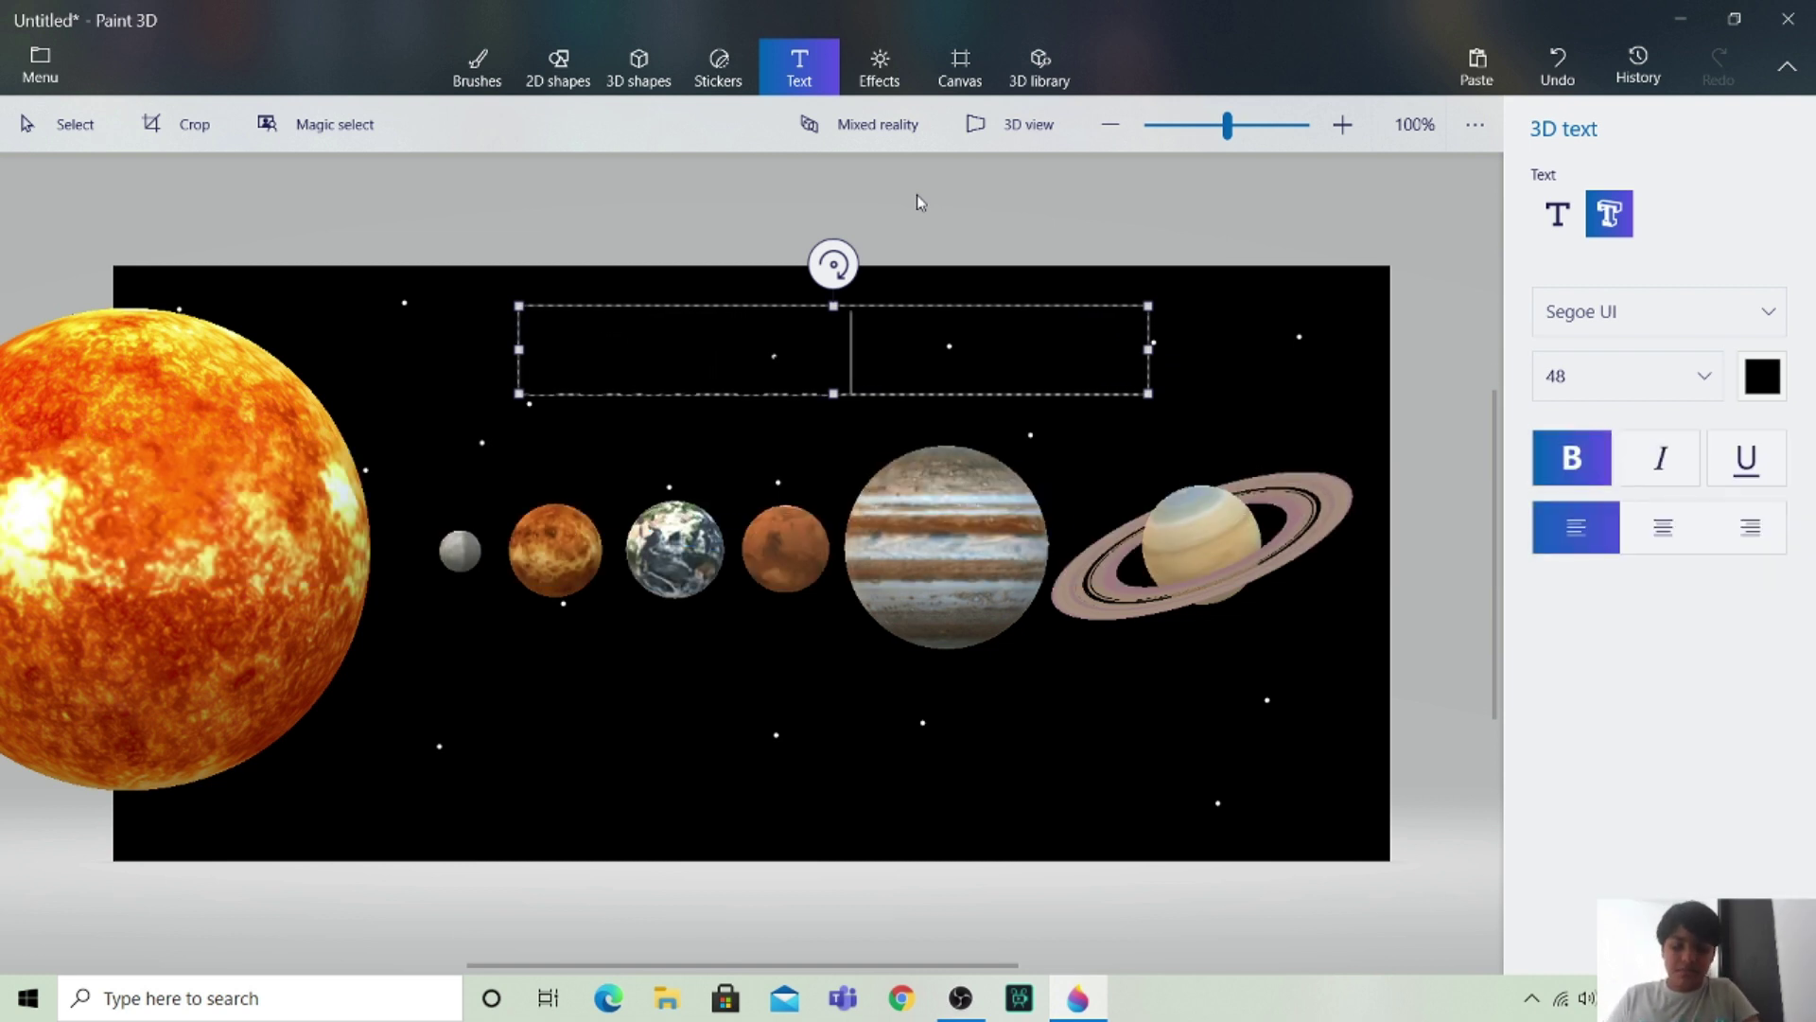
pyautogui.write('tem')
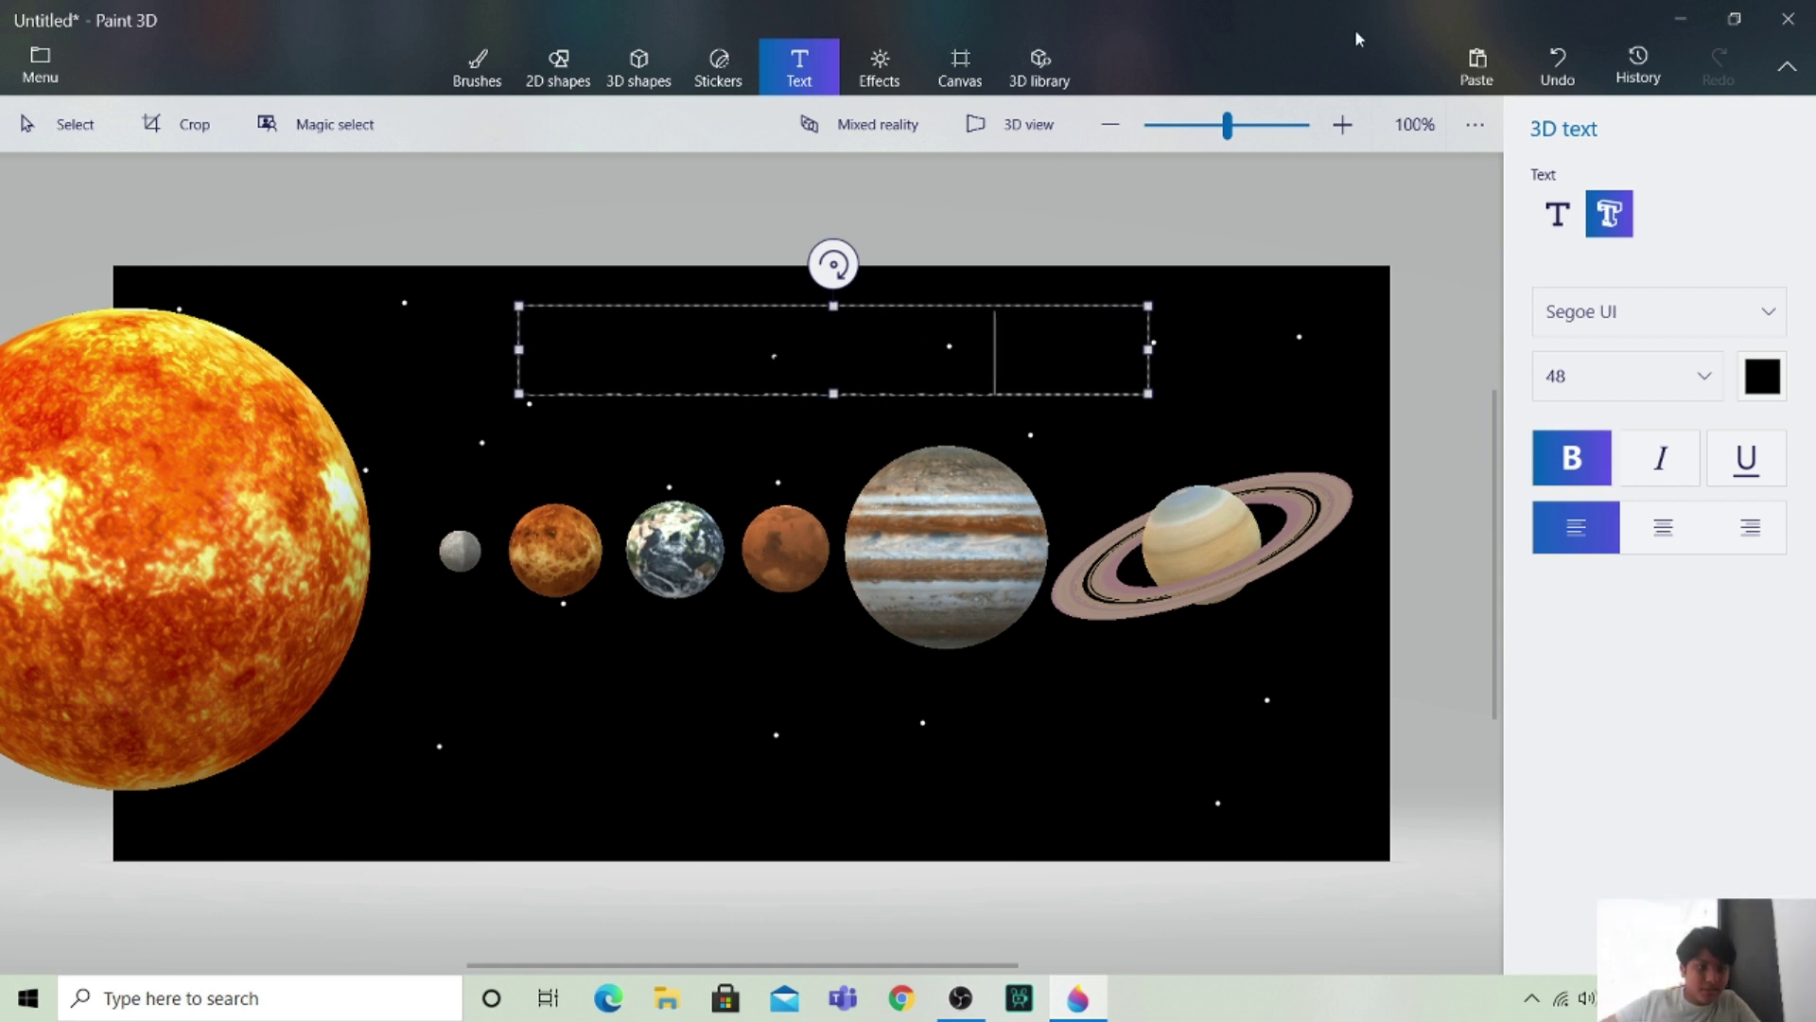
pyautogui.click(1761, 379)
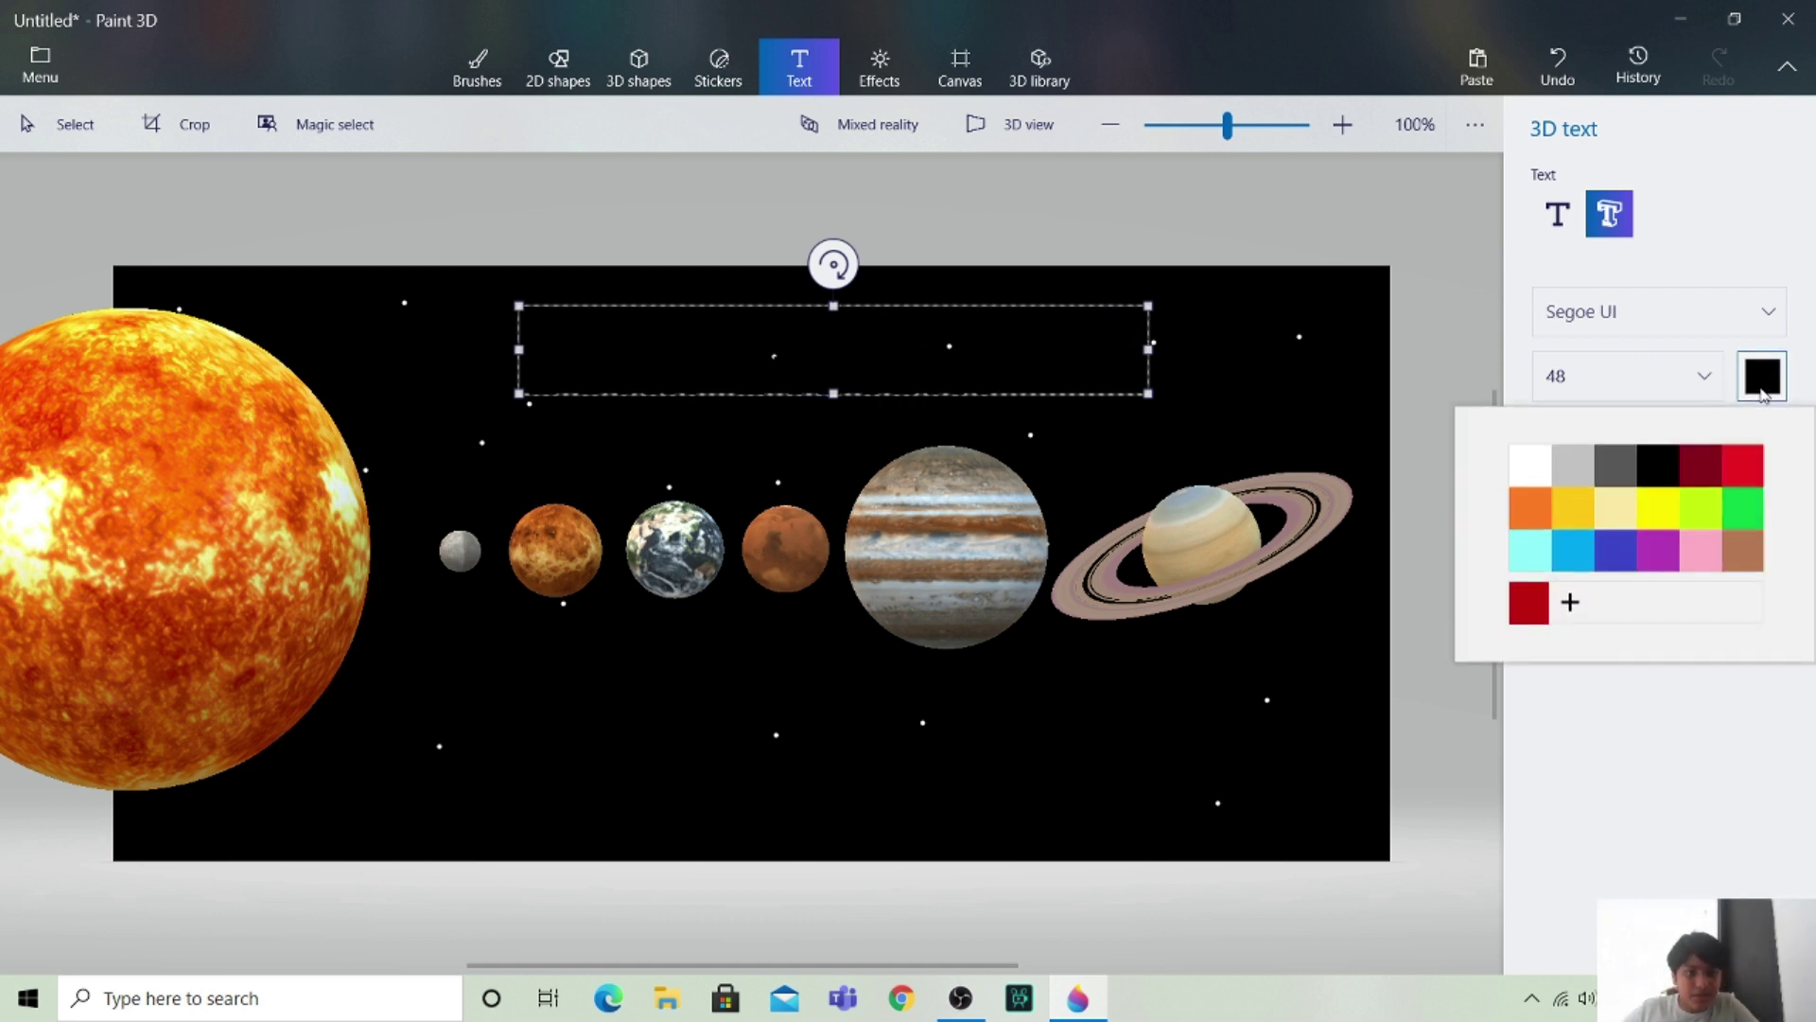
pyautogui.click(1526, 473)
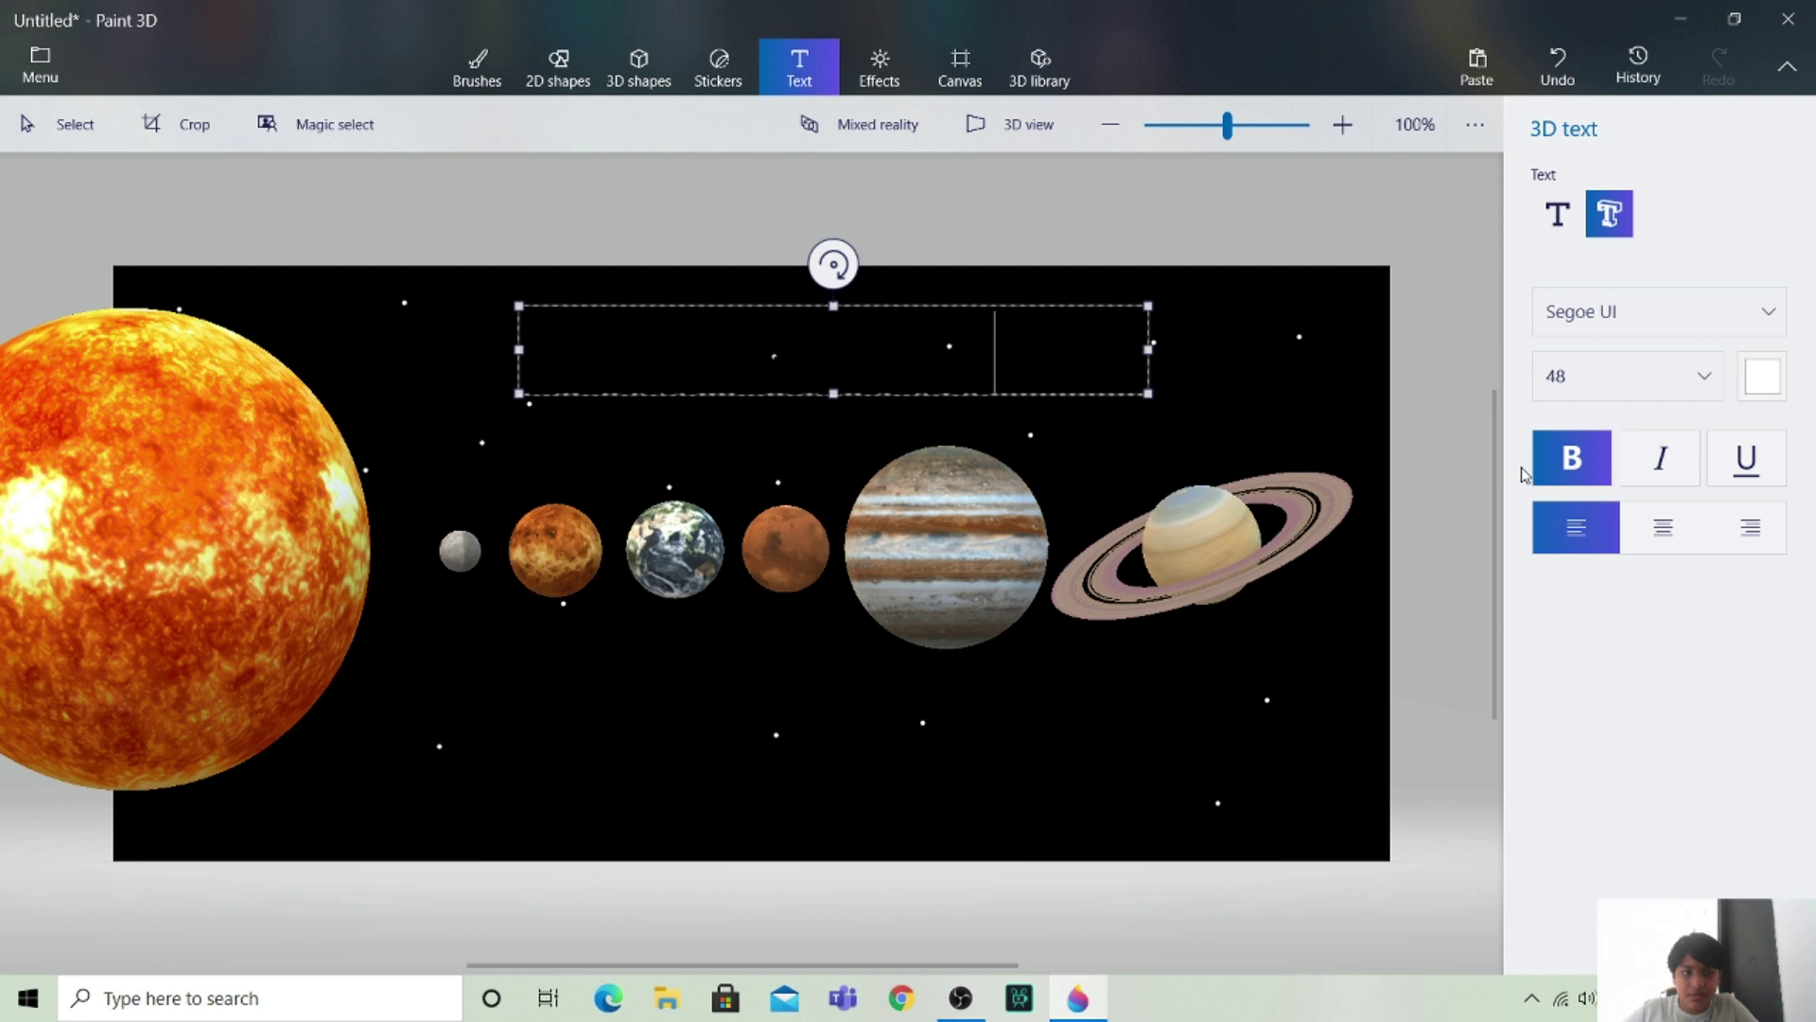
# Erase the whole black title from the 3D text box above the planets.
pyautogui.press('BackSpace')
pyautogui.press('BackSpace')
pyautogui.press('BackSpace')
pyautogui.press('BackSpace')
pyautogui.press('BackSpace')
pyautogui.press('BackSpace')
pyautogui.press('BackSpace')
pyautogui.press('BackSpace')
pyautogui.press('BackSpace')
pyautogui.press('BackSpace')
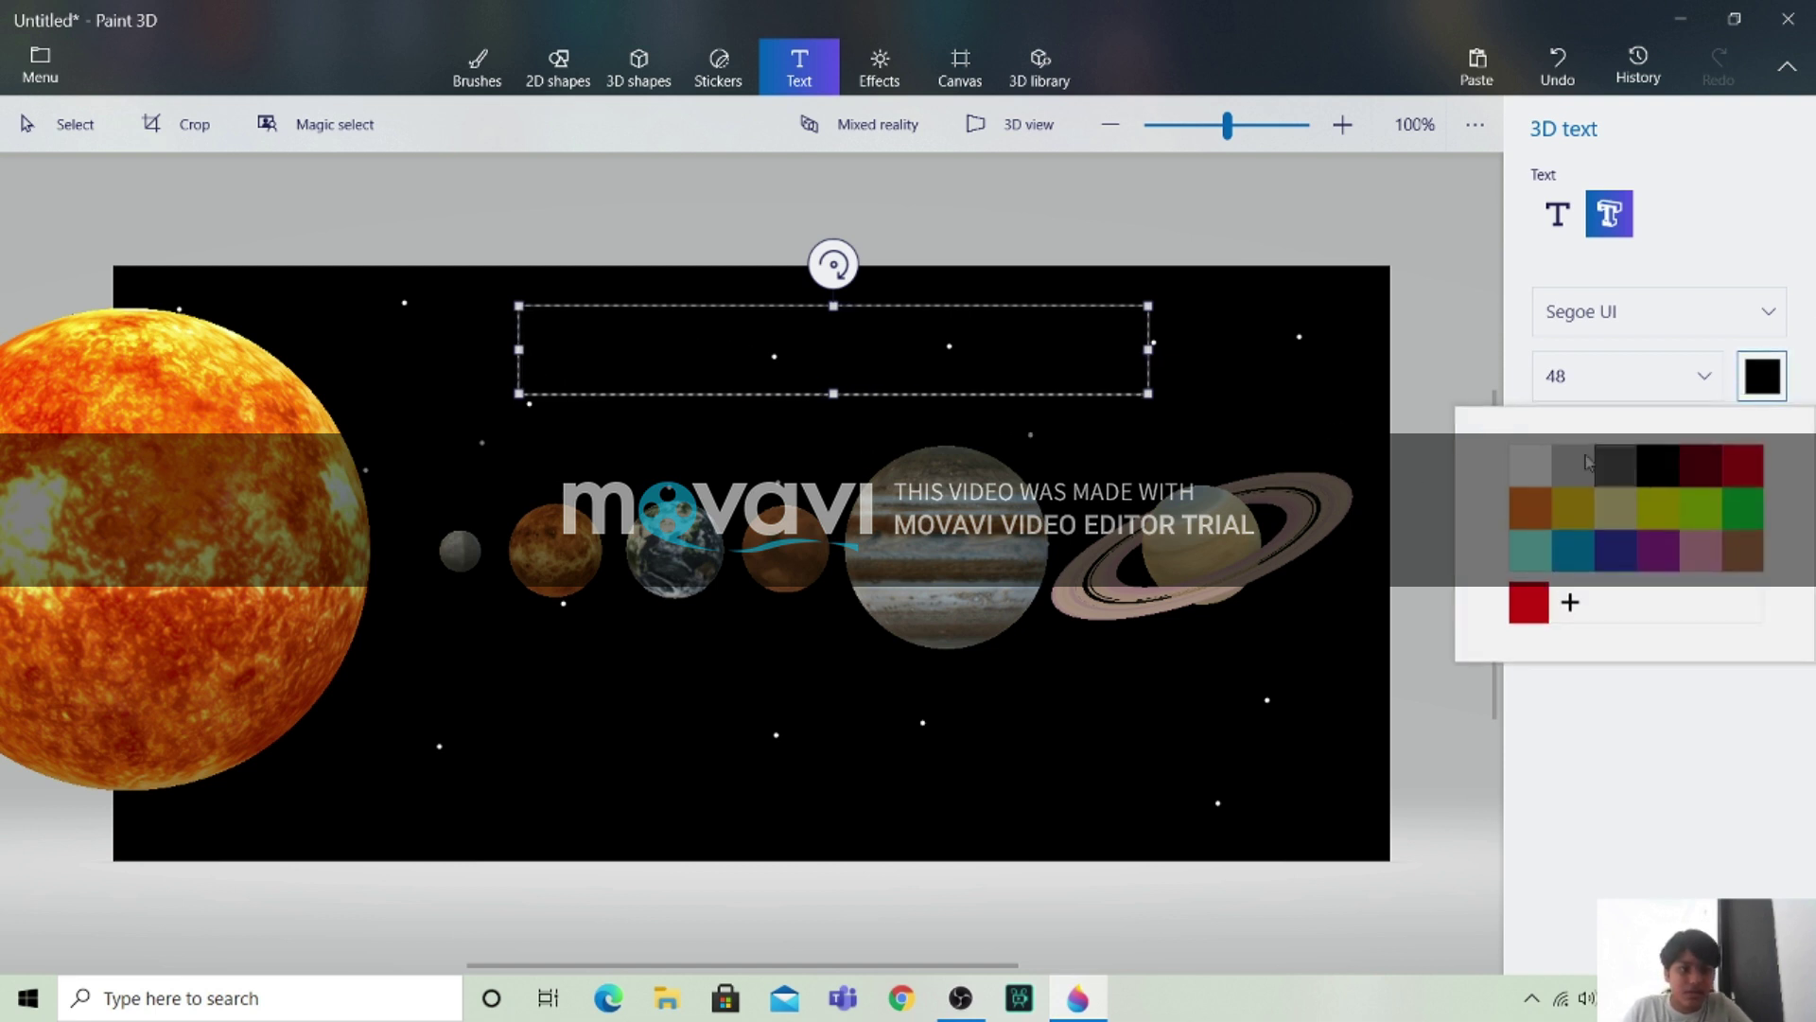
# Set the text colour to white, enter "Solar System" in the box, and place it as a 3D title.
pyautogui.click(1529, 469)
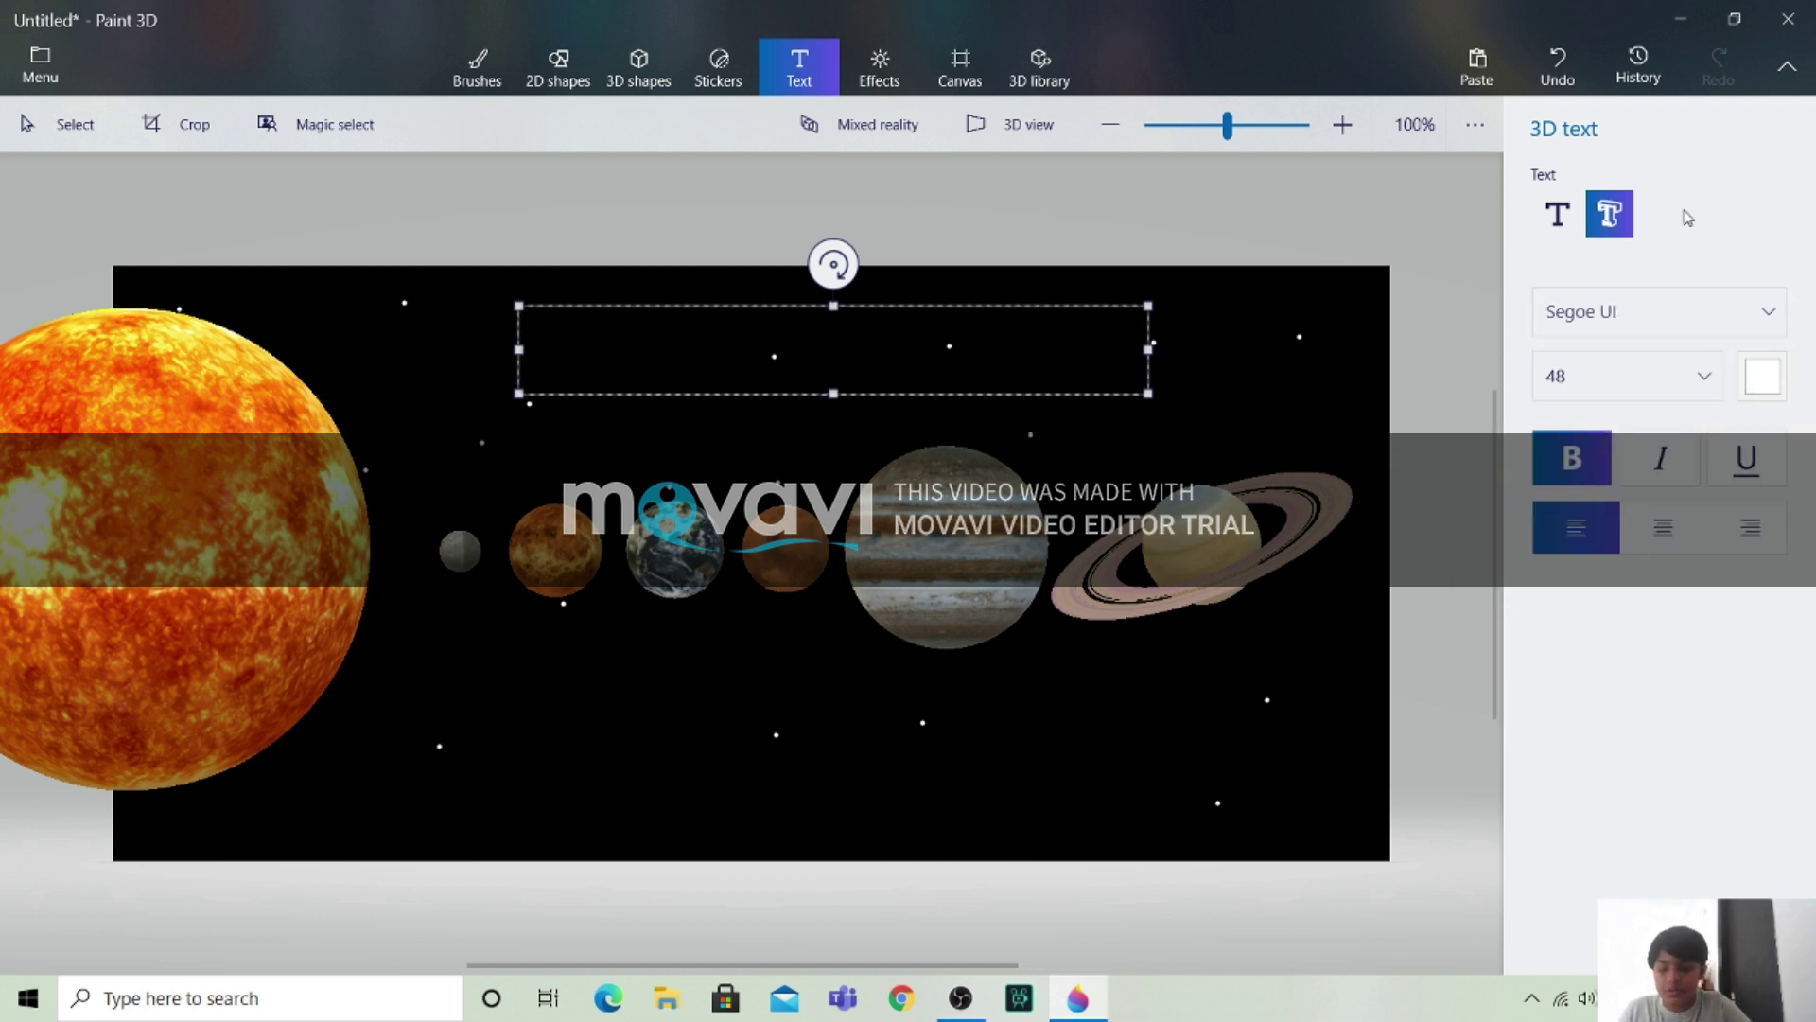
pyautogui.write('Solar')
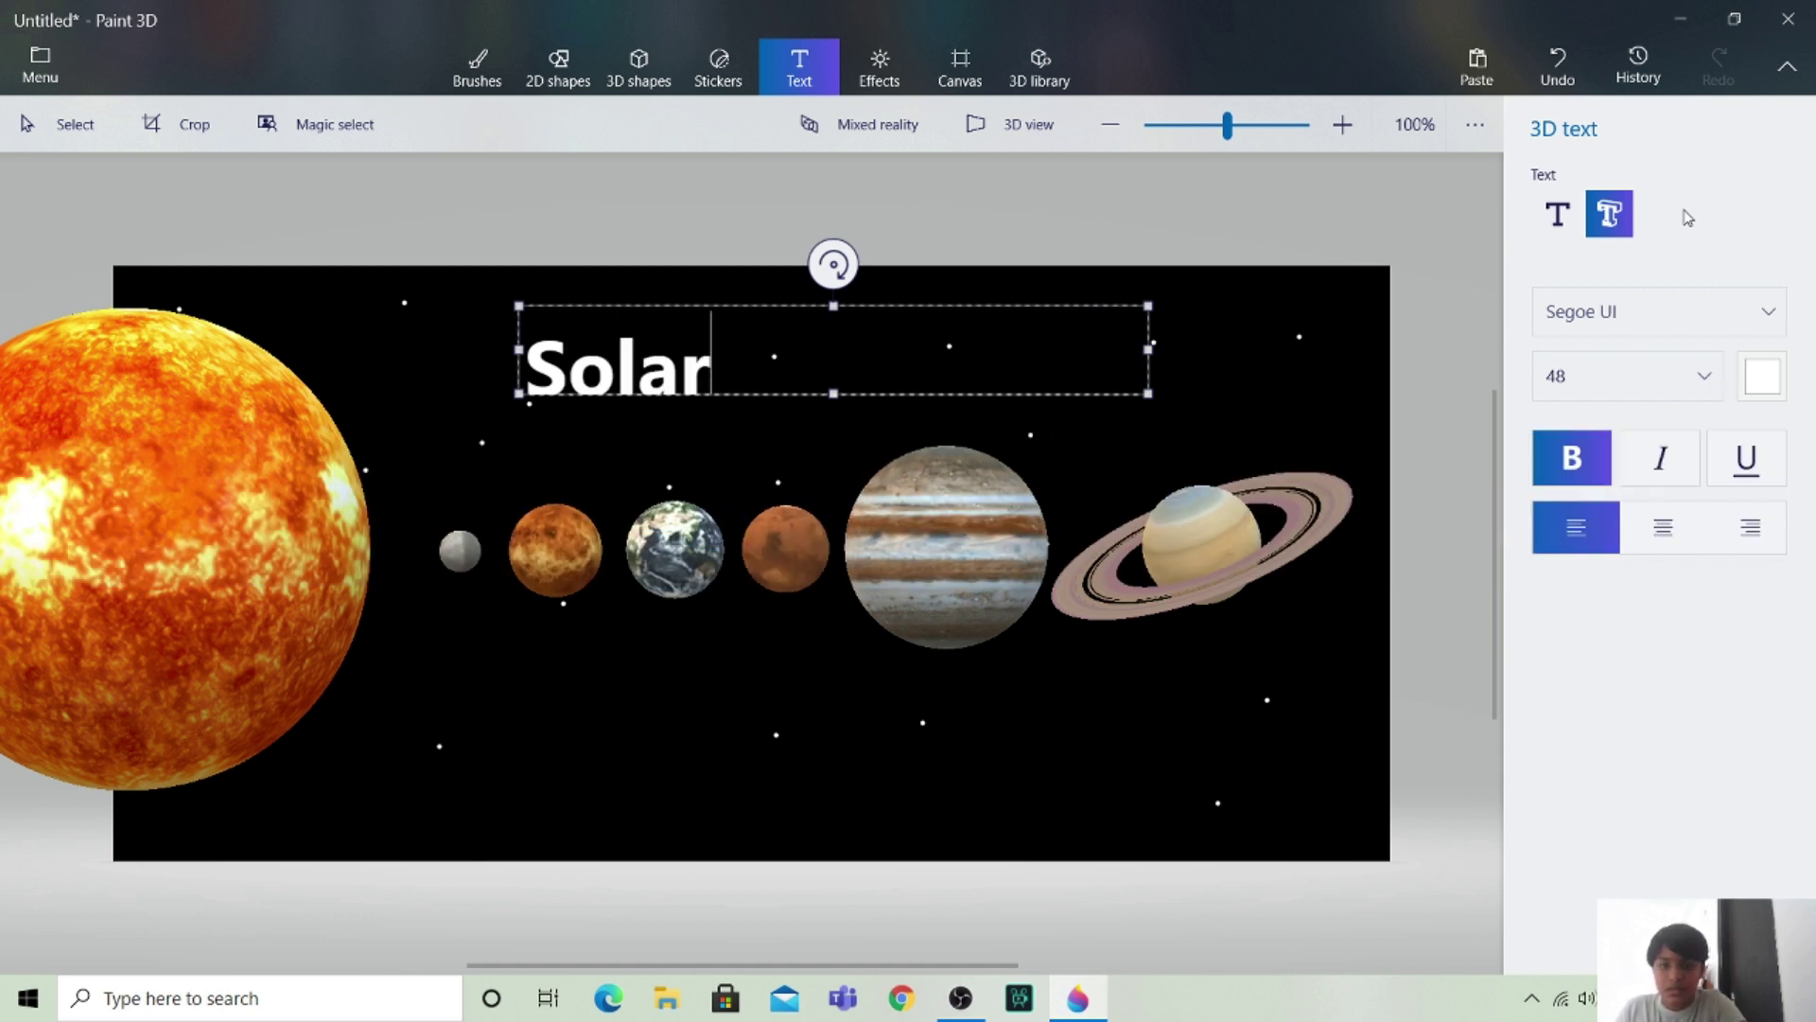
pyautogui.write(' S')
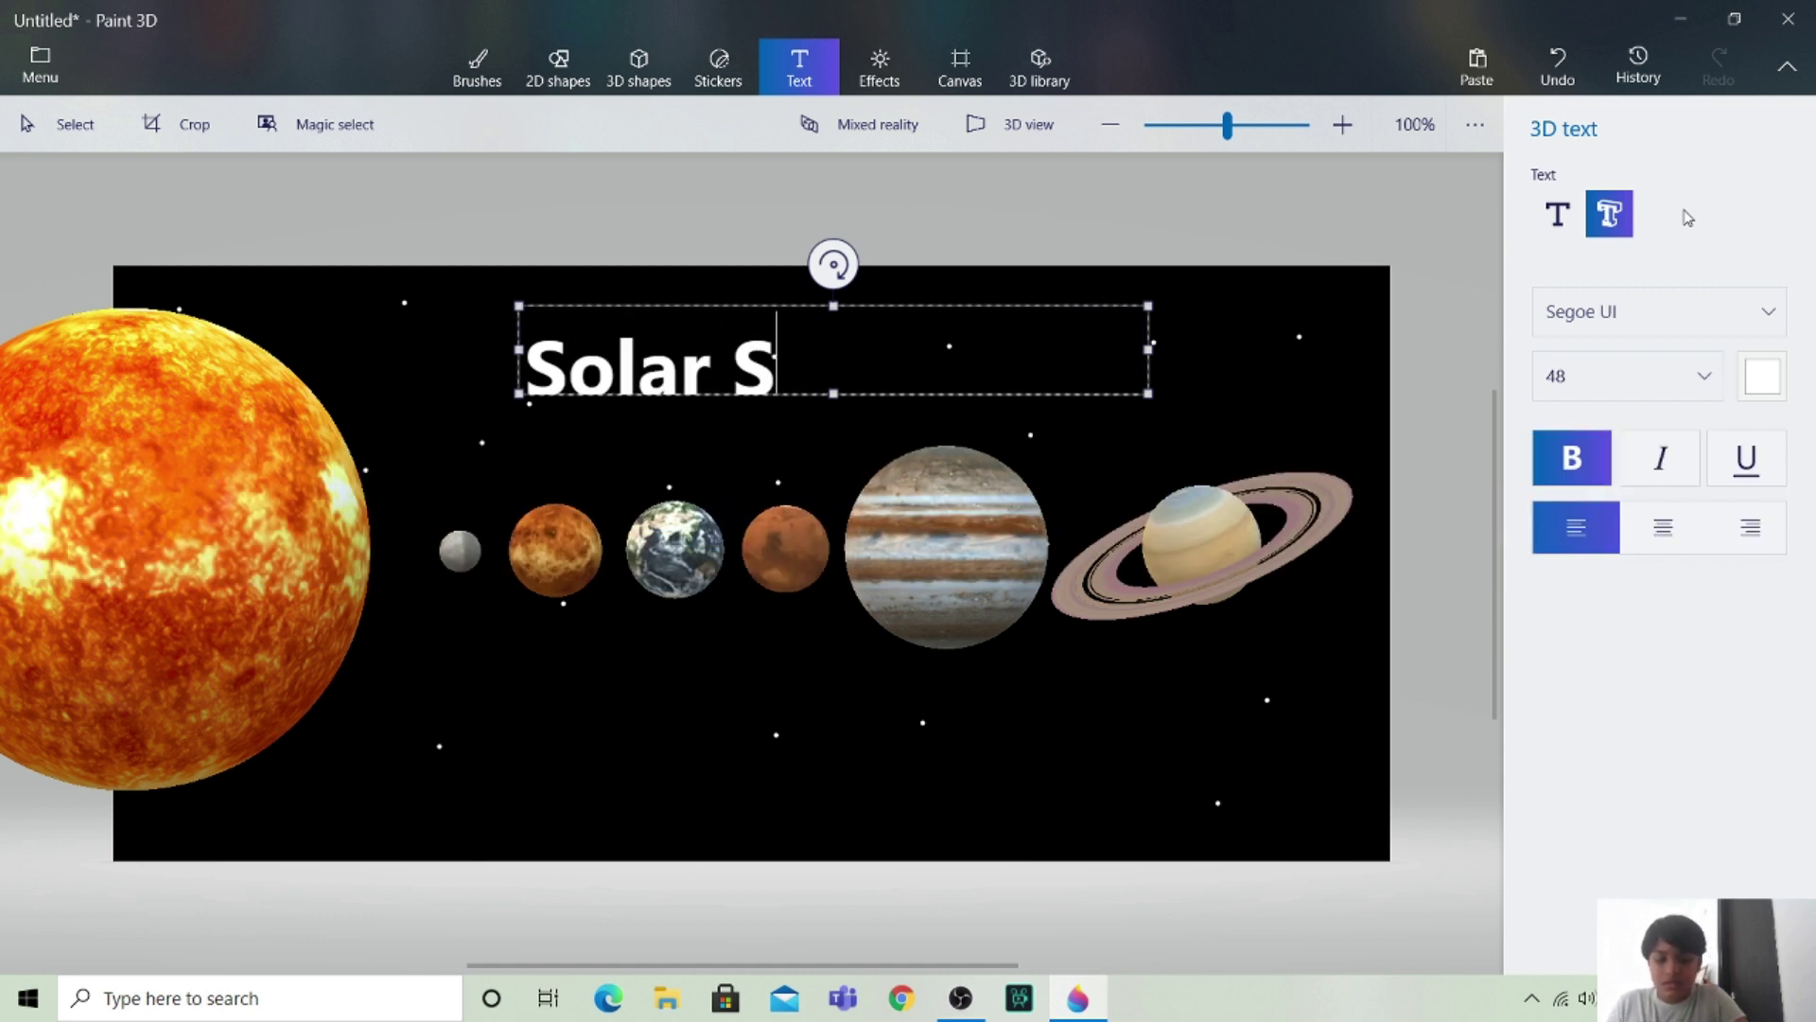
pyautogui.write('ystem')
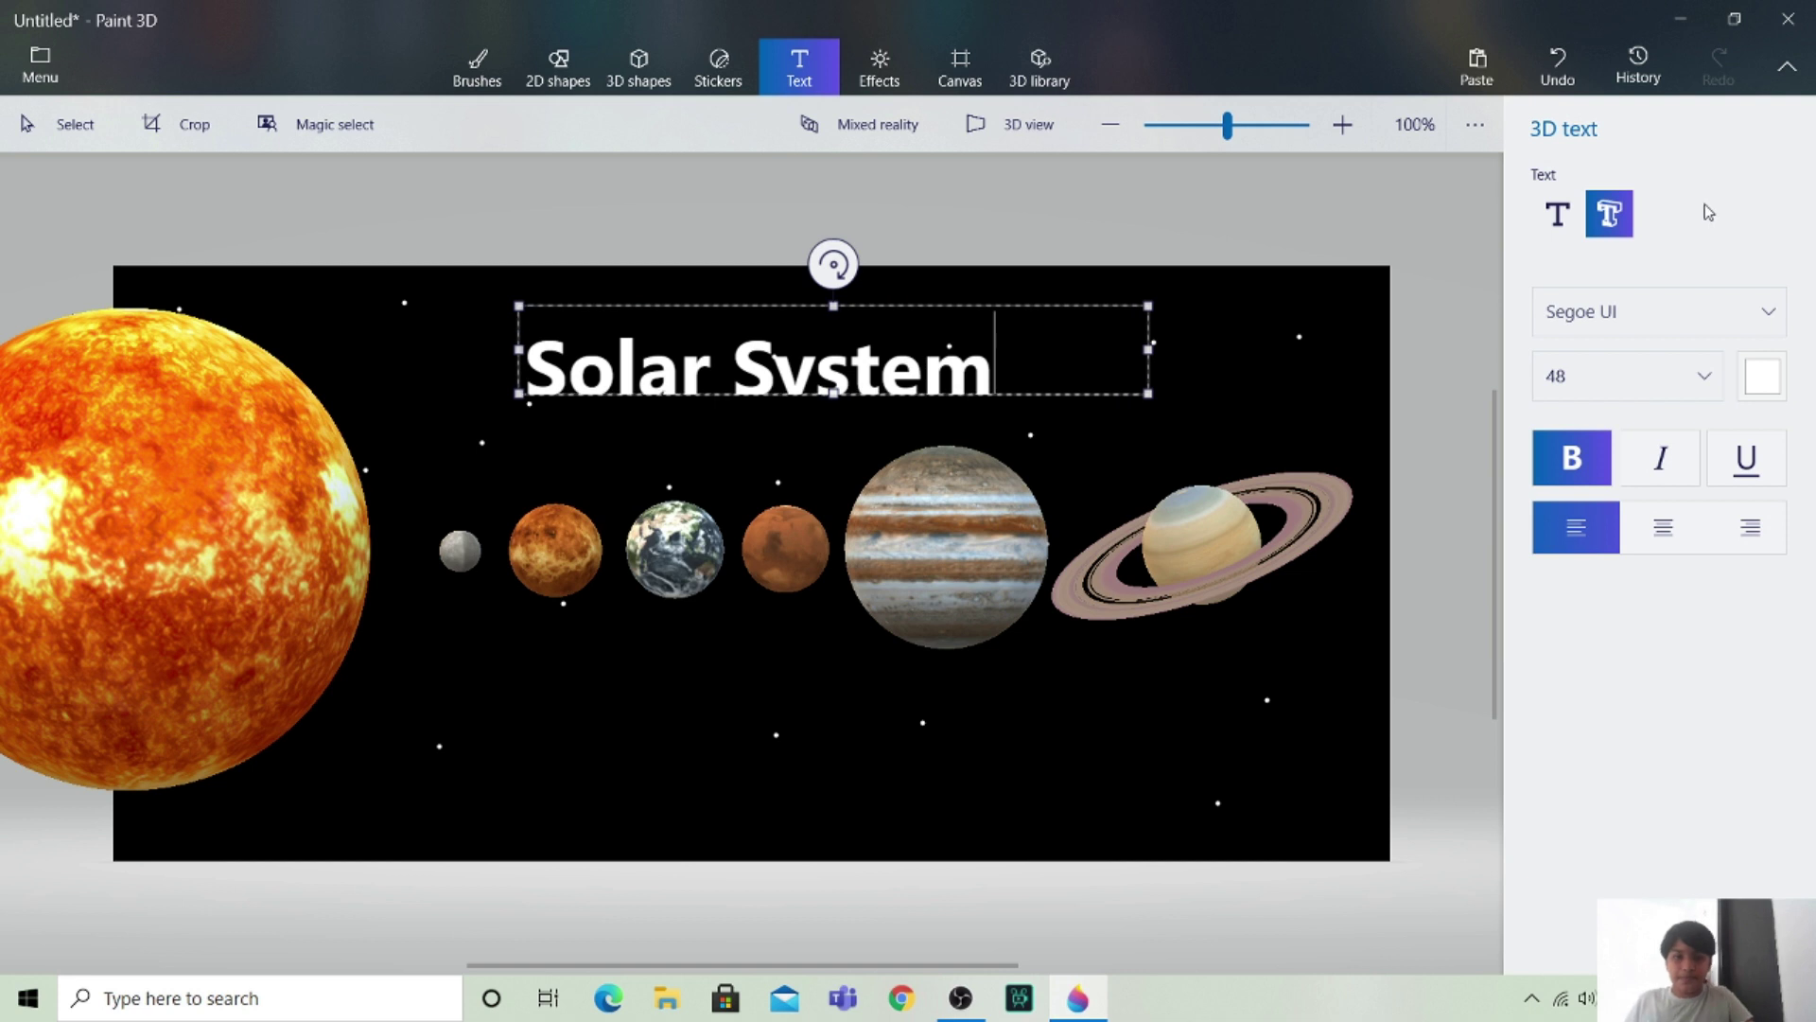
pyautogui.click(1323, 201)
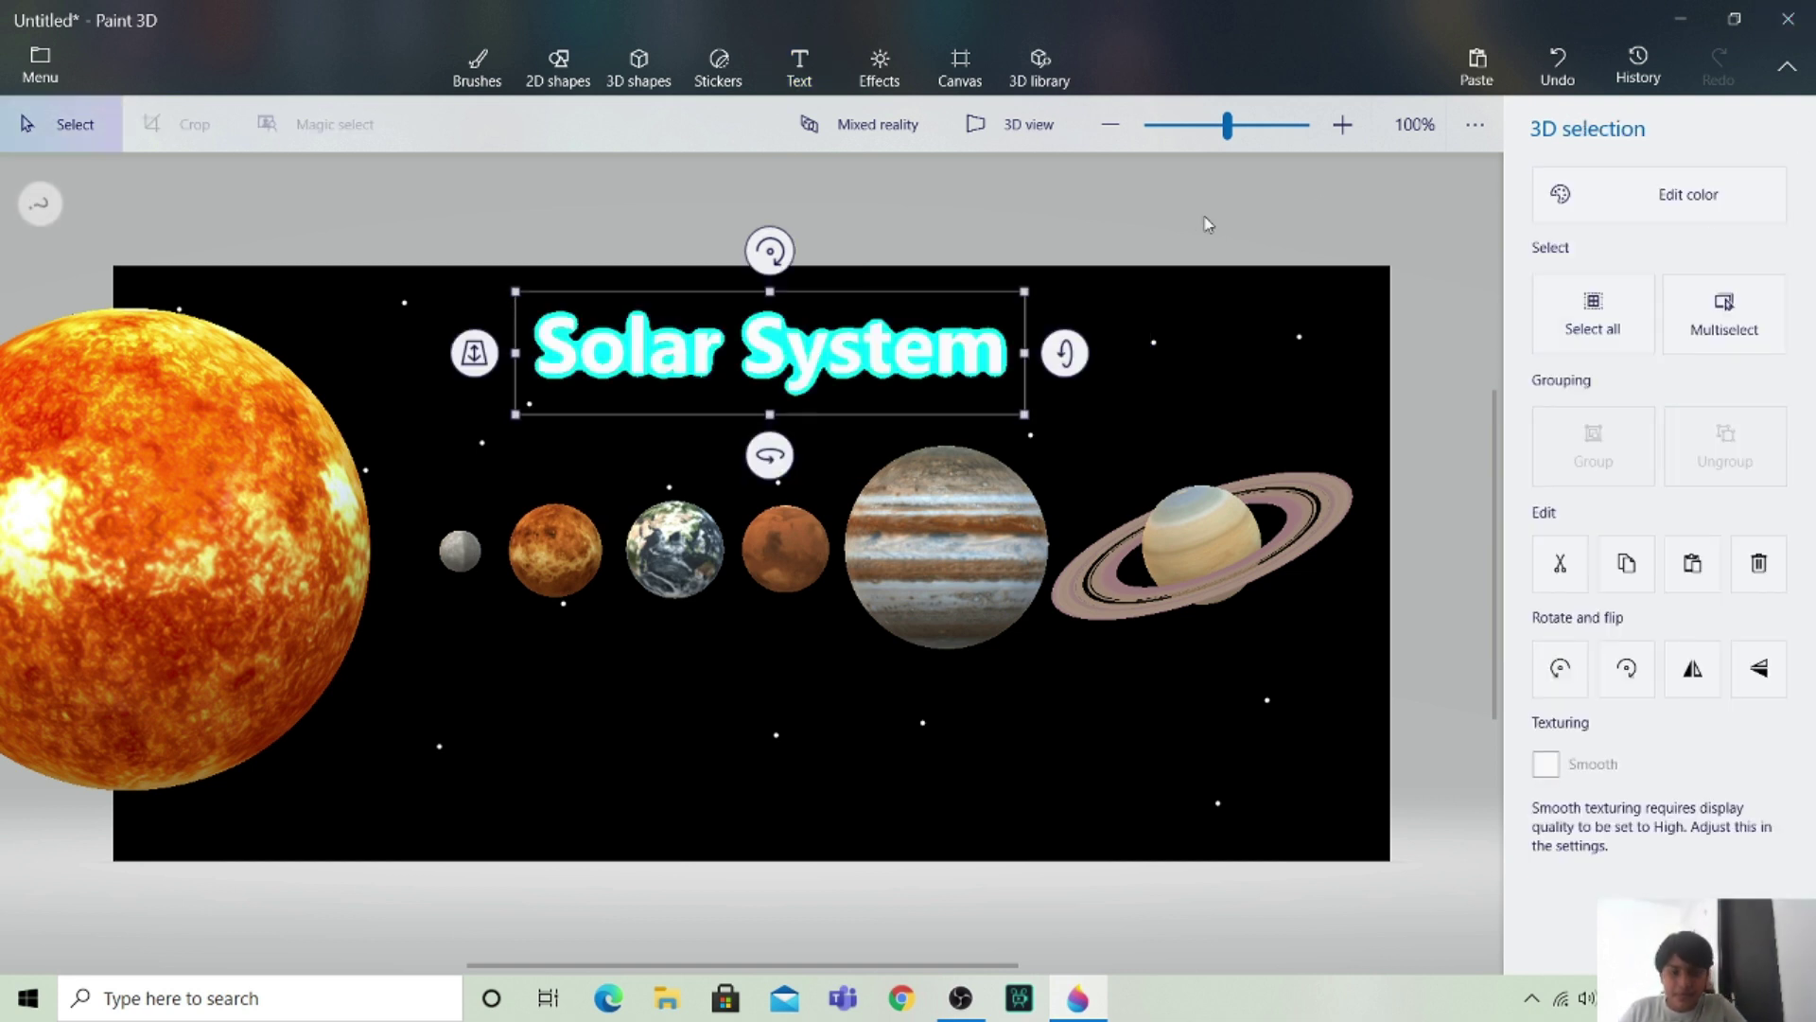
# Rotate the Solar System title slightly about its horizontal and vertical axes so the letters' thickness shows.
pyautogui.moveTo(769, 255)
pyautogui.mouseDown()
pyautogui.moveTo(738, 255)
pyautogui.moveTo(769, 270)
pyautogui.moveTo(770, 251)
pyautogui.mouseUp()
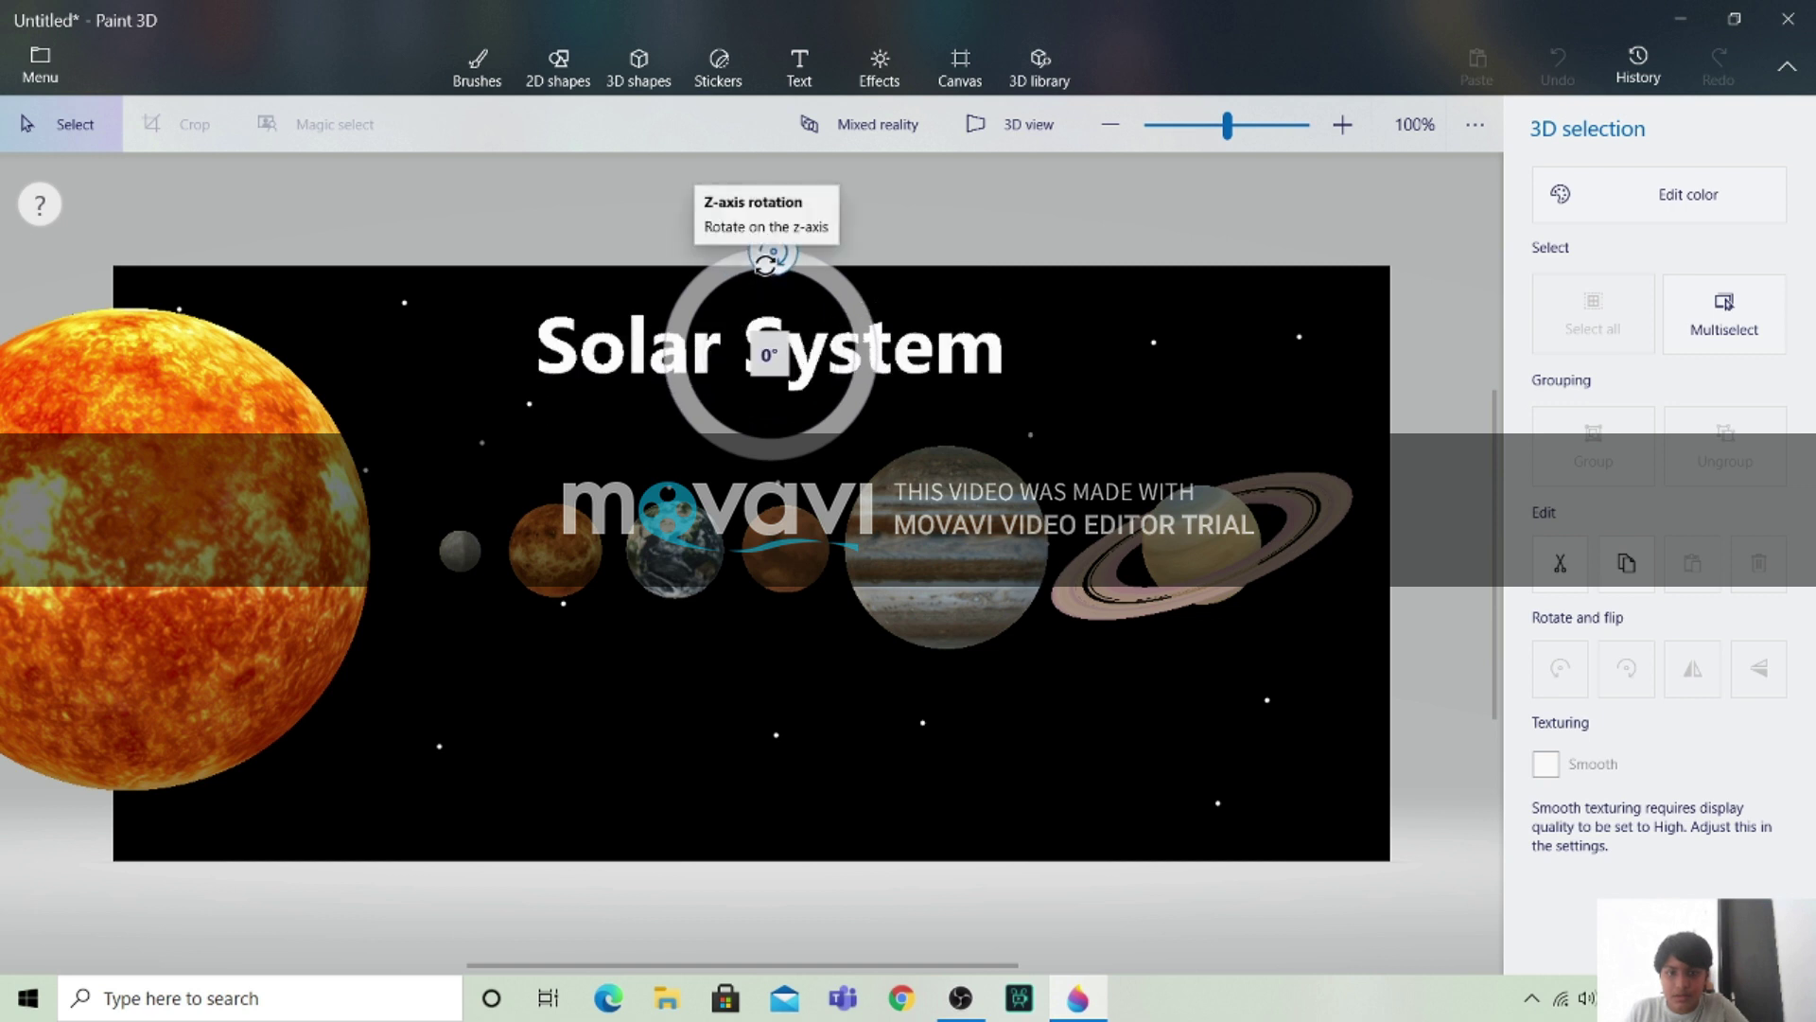
pyautogui.moveTo(1062, 356); pyautogui.dragTo(1055, 364)
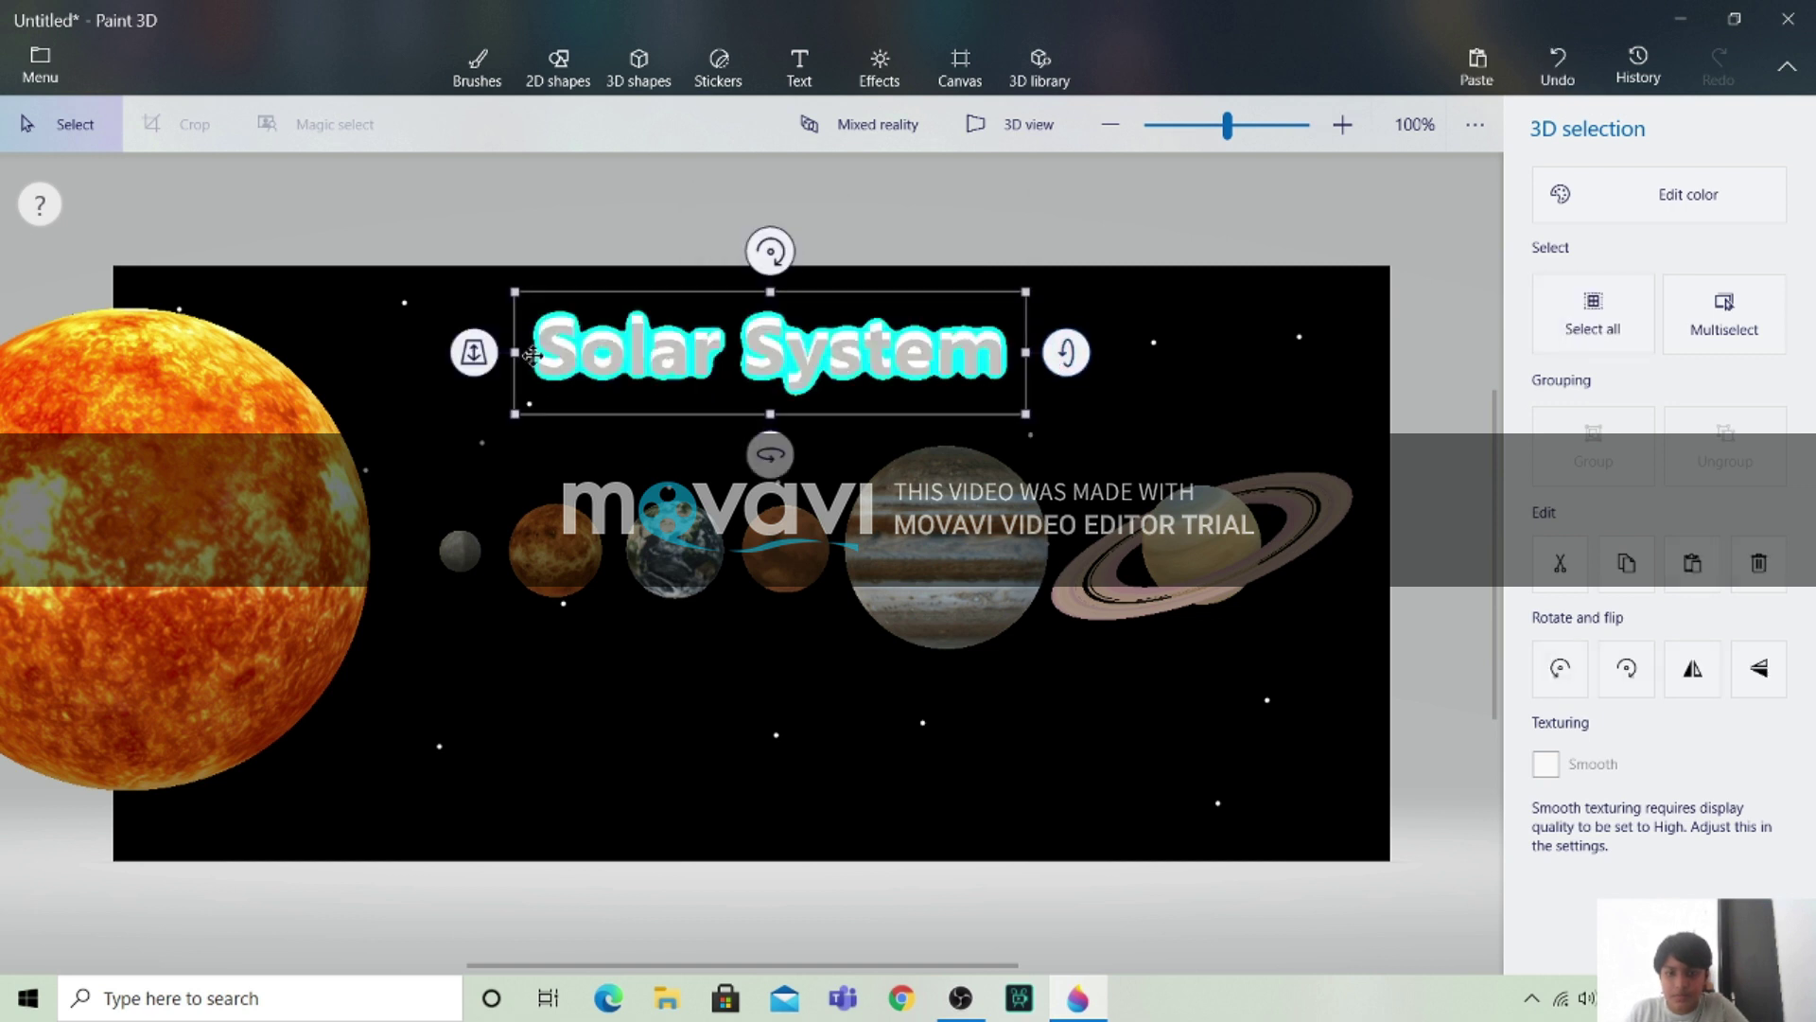
pyautogui.moveTo(770, 455); pyautogui.dragTo(700, 453)
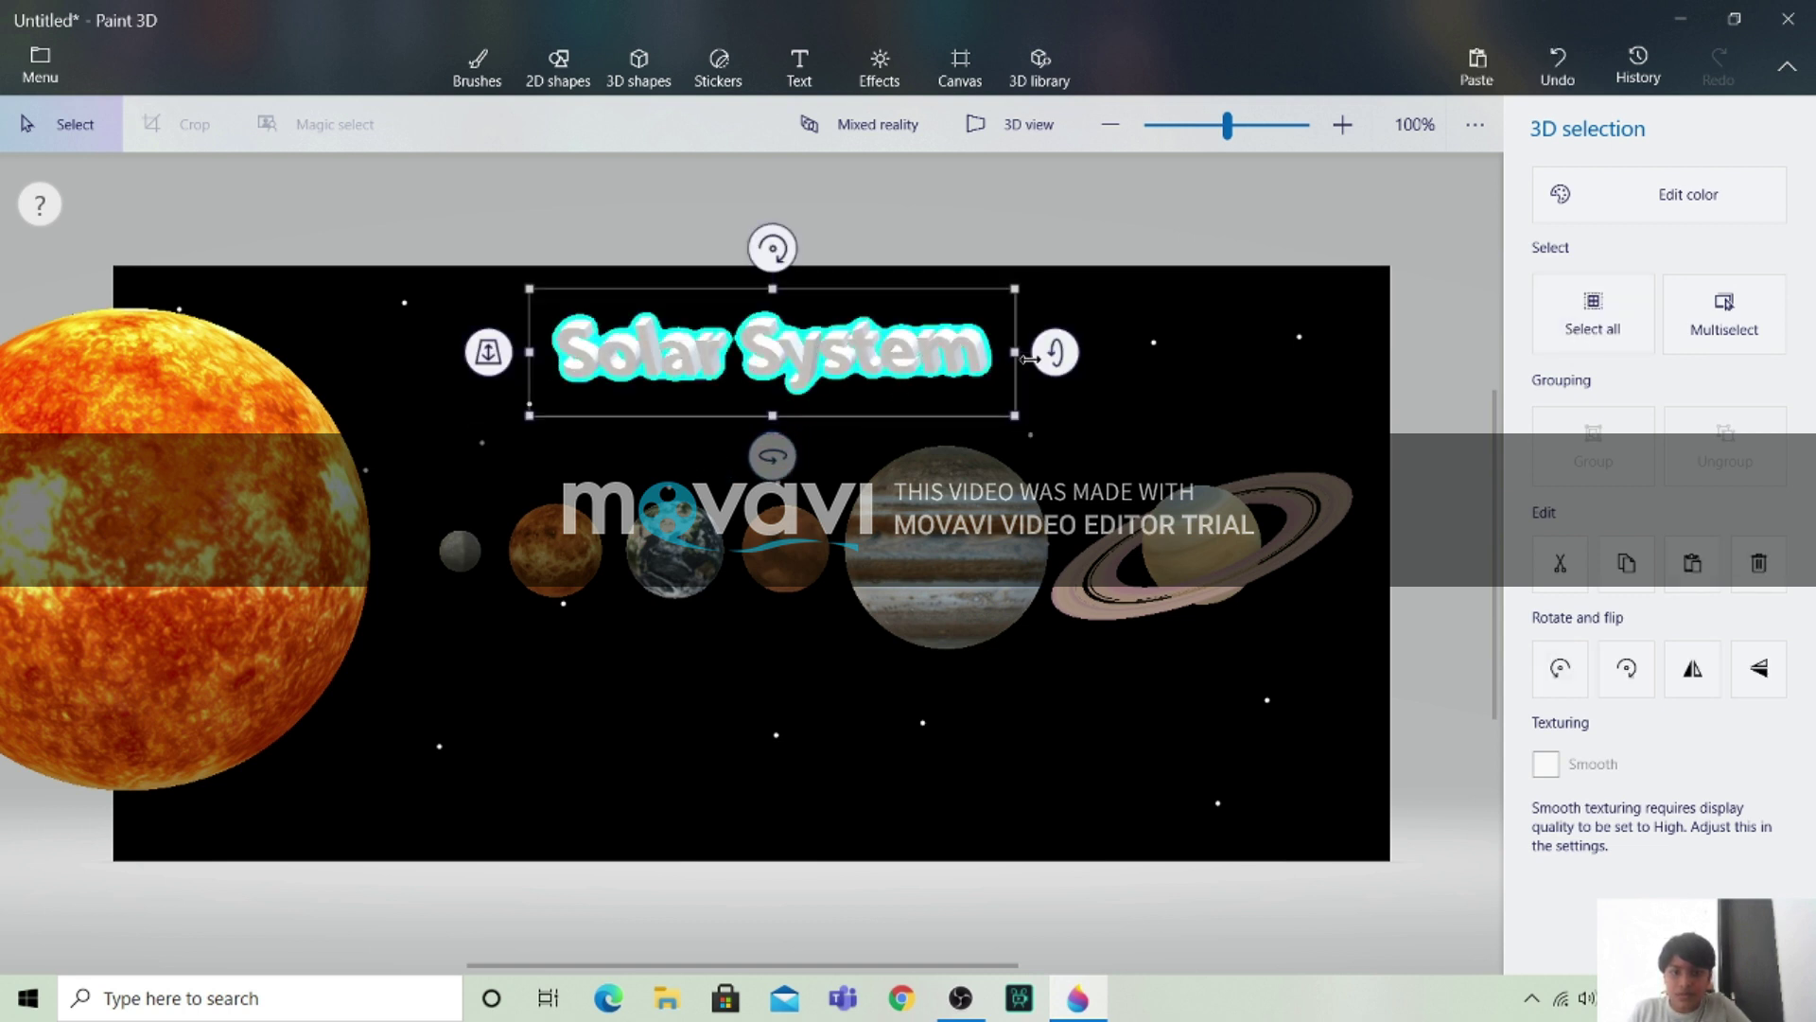
pyautogui.moveTo(1055, 352); pyautogui.dragTo(1057, 355)
pyautogui.moveTo(772, 251); pyautogui.dragTo(785, 230)
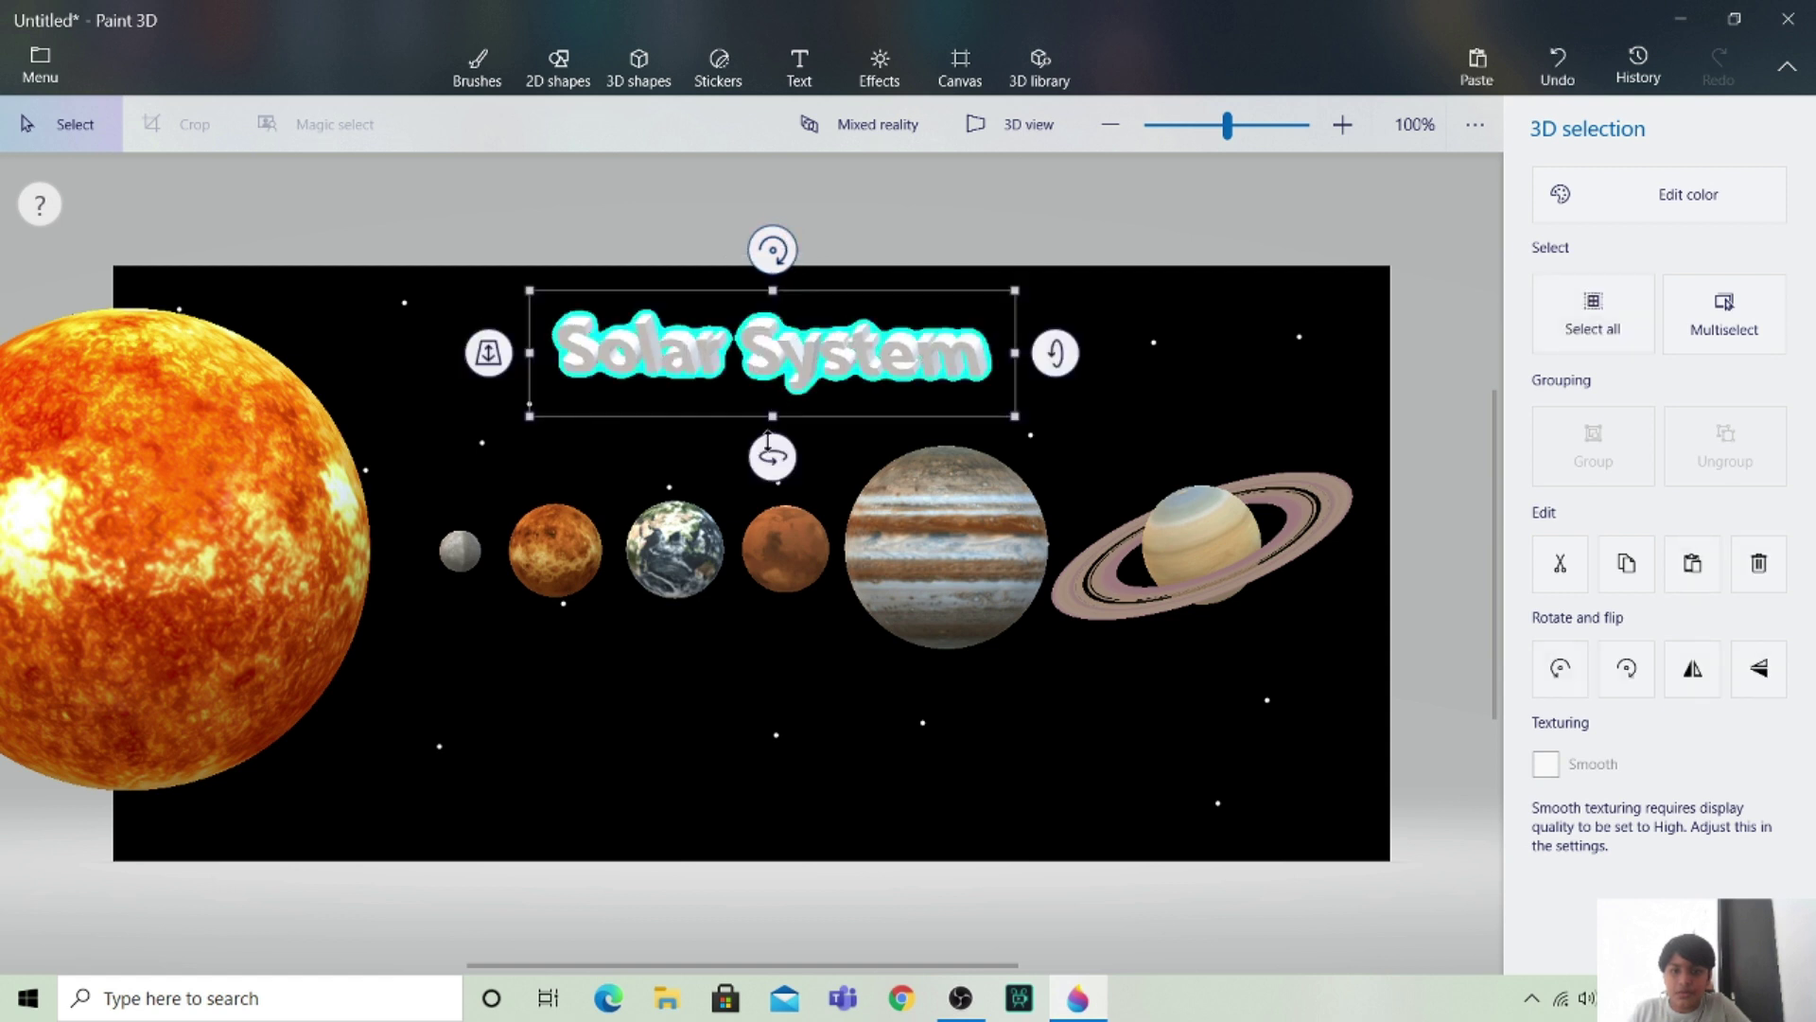
# Slope the Solar System title upward to the right and turn its letters back toward the front.
pyautogui.moveTo(1056, 354); pyautogui.dragTo(1103, 350)
pyautogui.moveTo(793, 478)
pyautogui.mouseDown()
pyautogui.moveTo(825, 488)
pyautogui.moveTo(770, 482)
pyautogui.mouseUp()
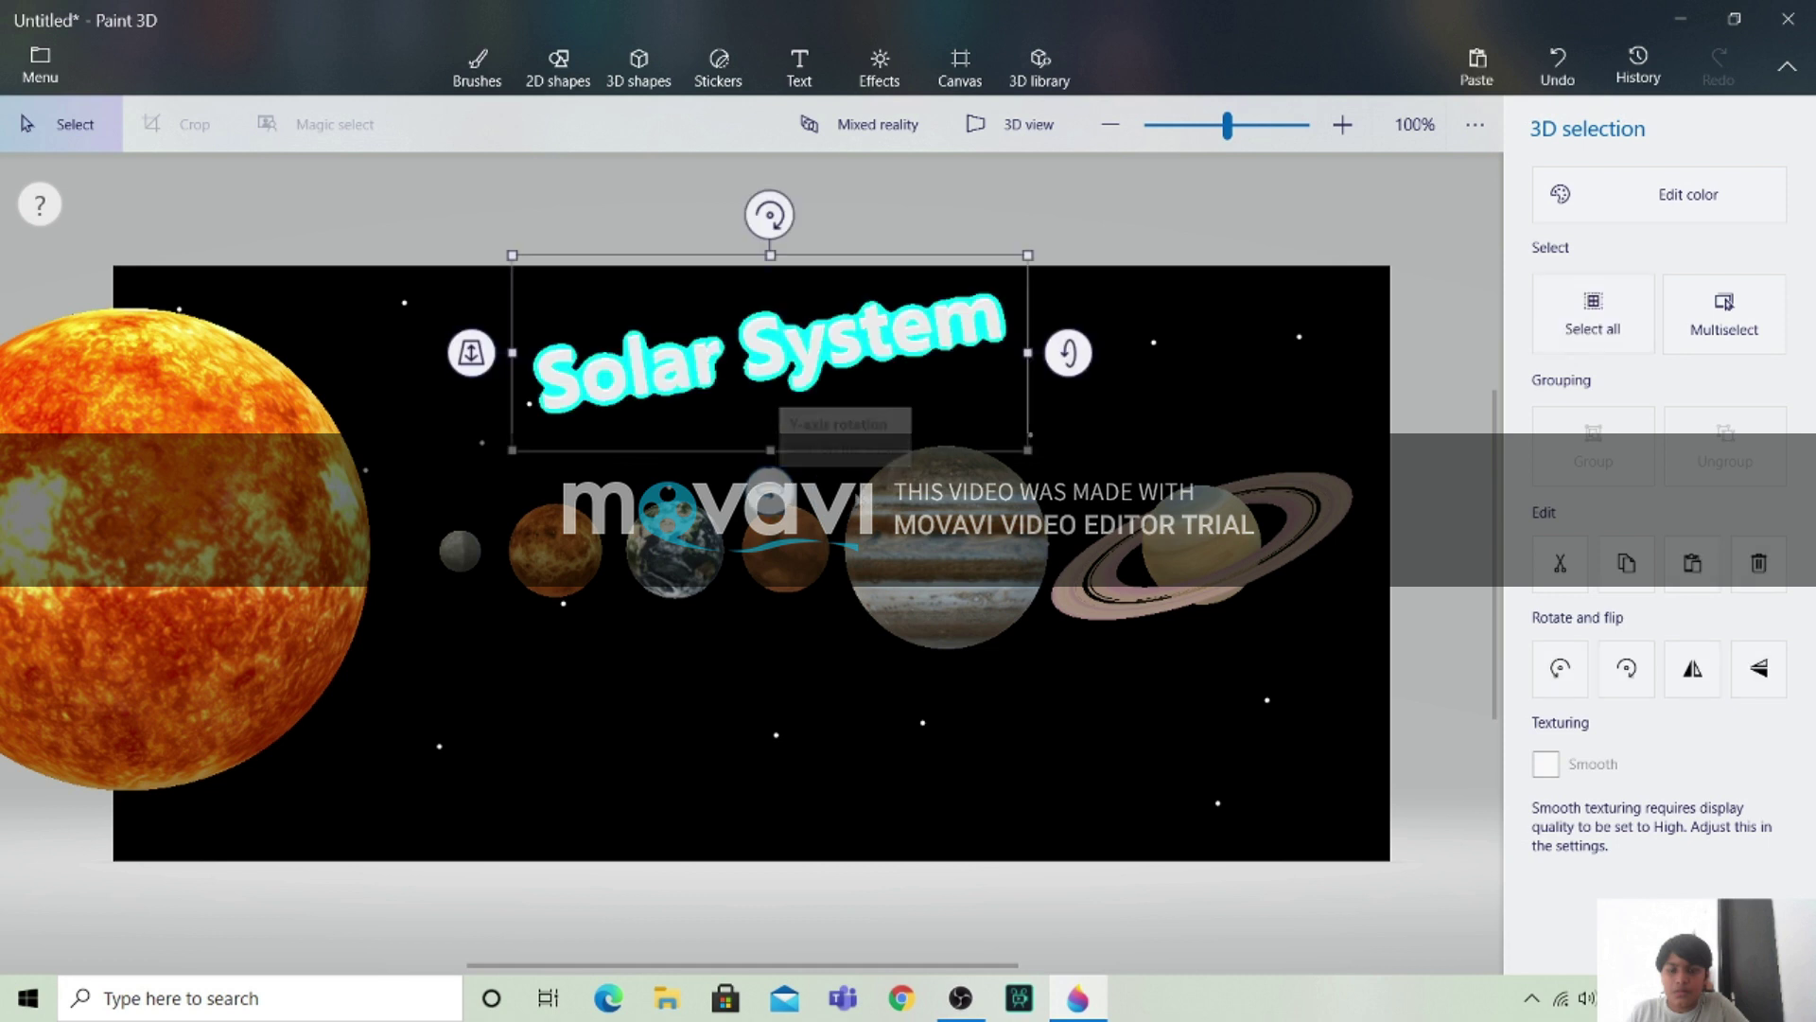
pyautogui.moveTo(1068, 353); pyautogui.dragTo(1069, 351)
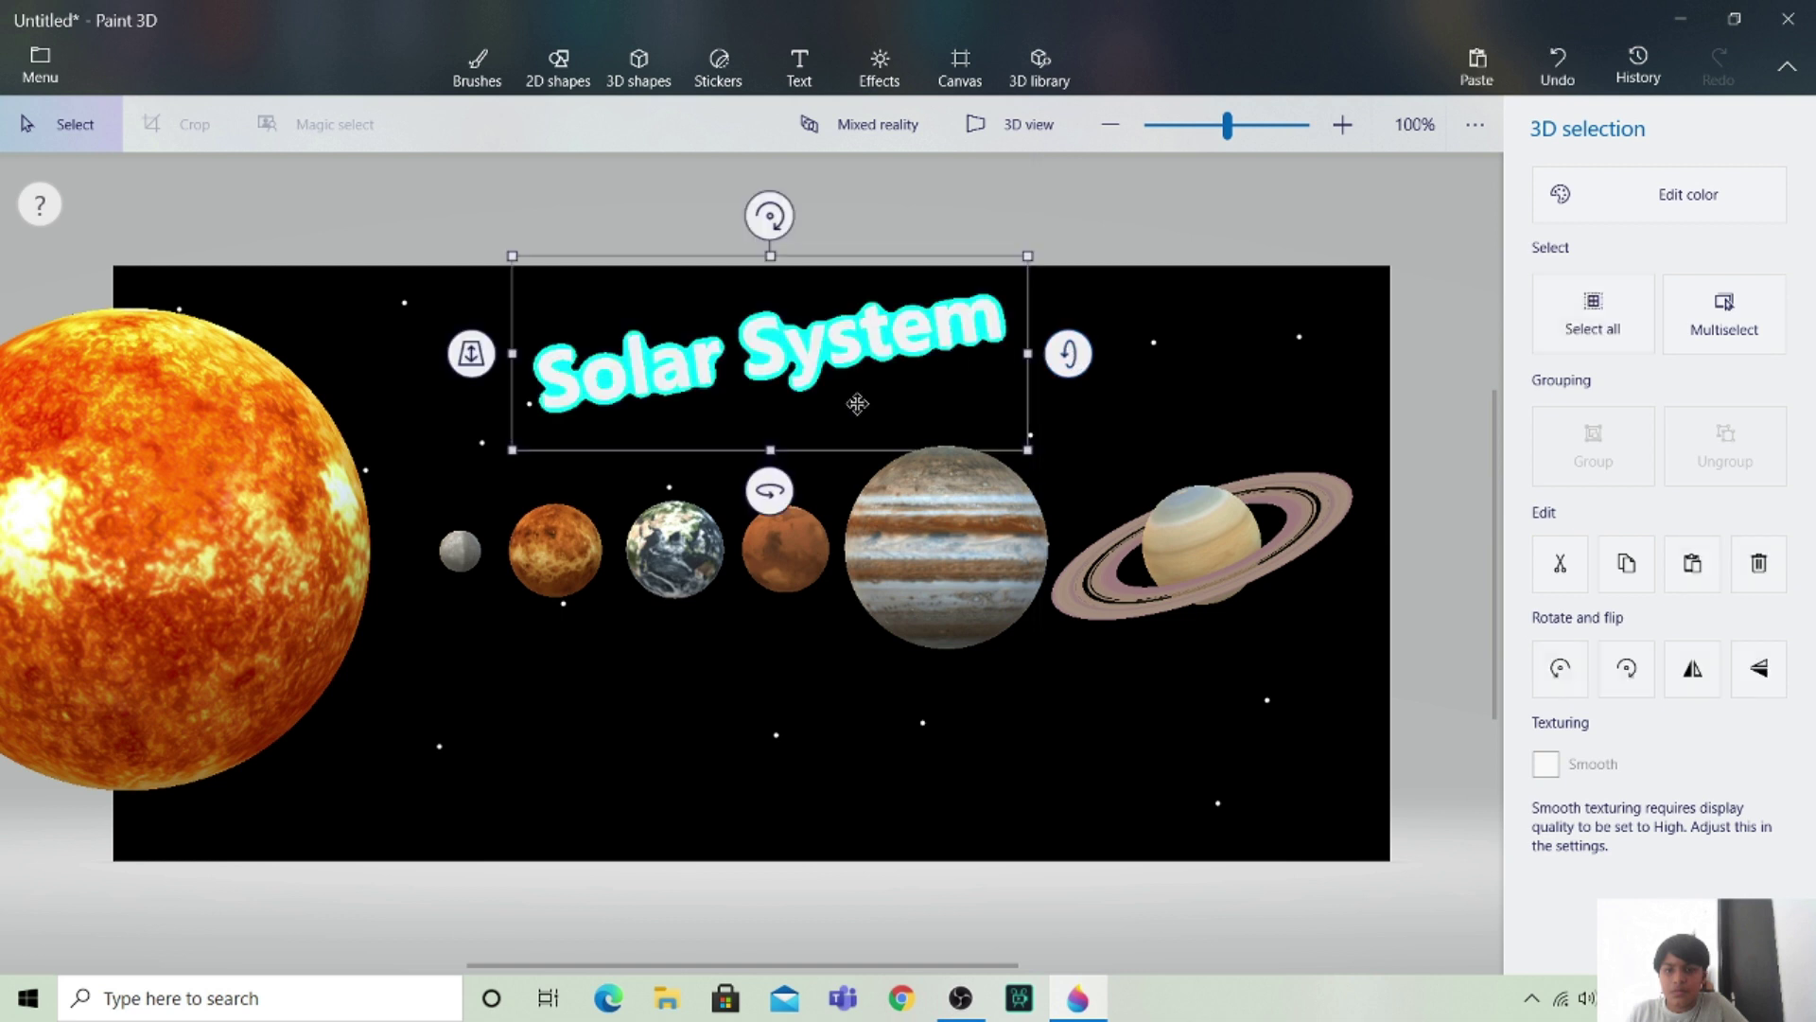
pyautogui.moveTo(769, 490)
pyautogui.mouseDown()
pyautogui.moveTo(673, 487)
pyautogui.moveTo(756, 490)
pyautogui.mouseUp()
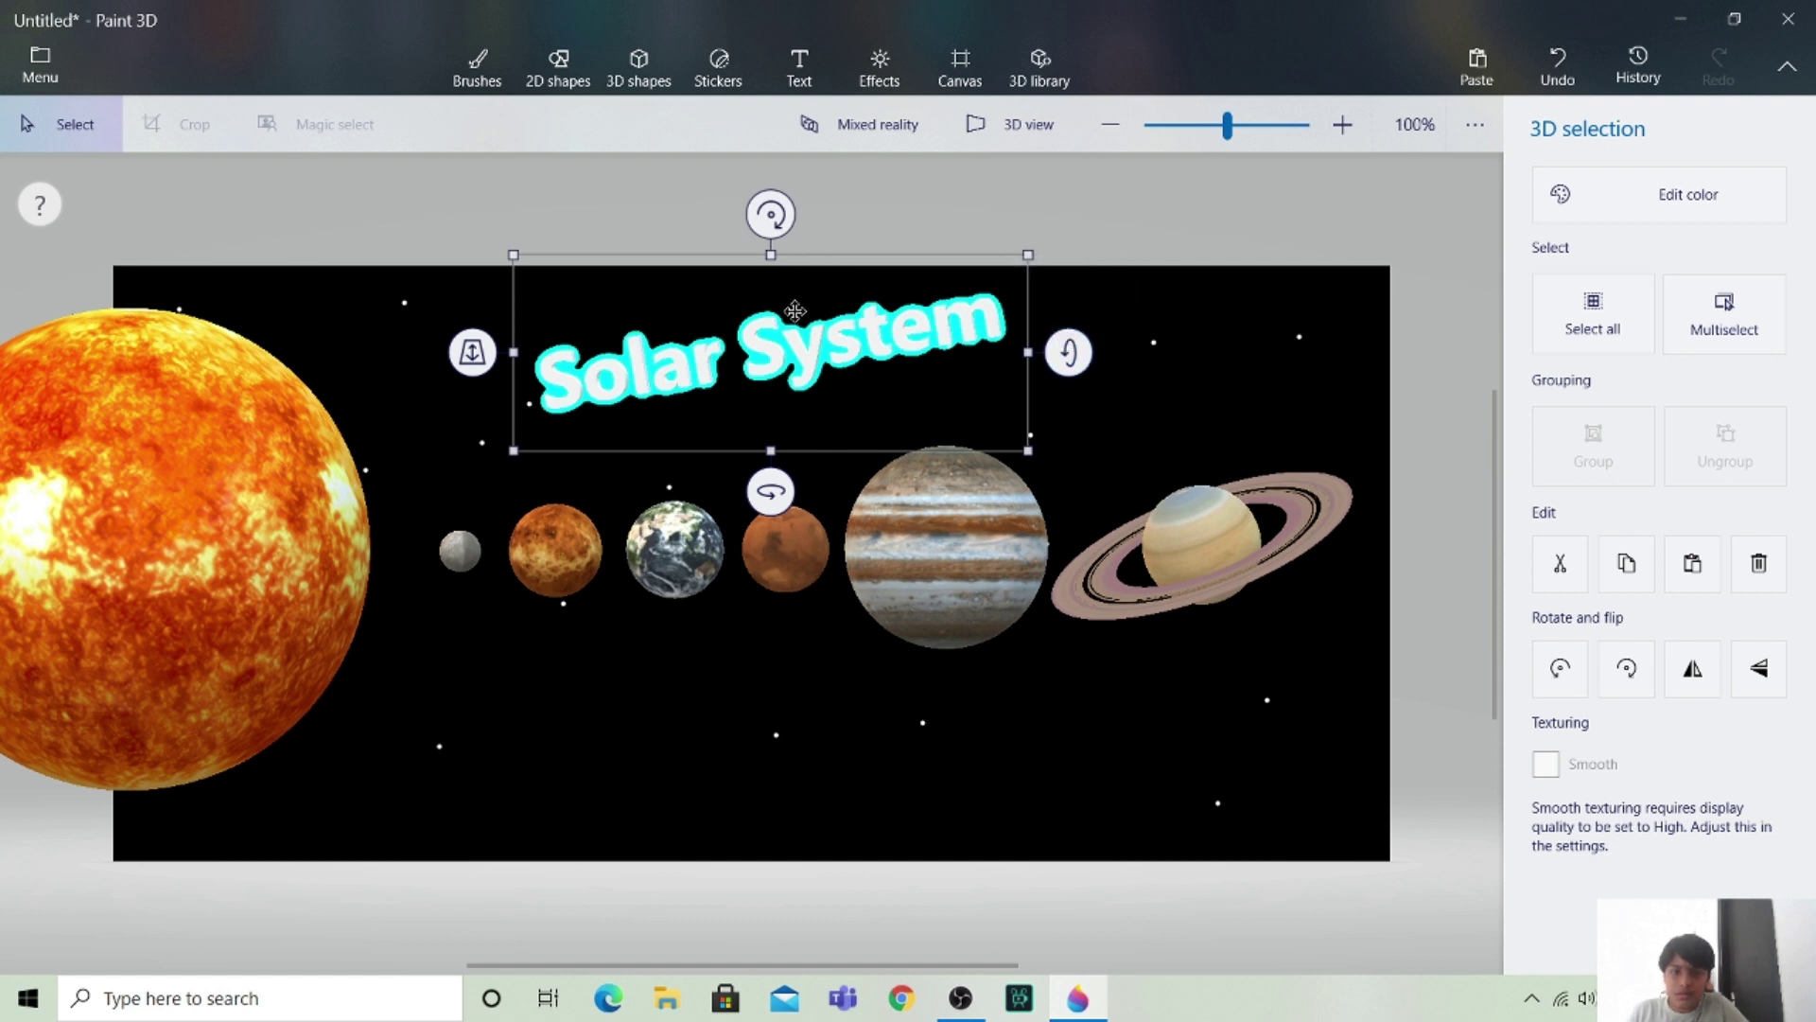
# Bring the Solar System title nearly level, turn it slightly about its vertical axis to show the letter sides, and deselect it.
pyautogui.moveTo(771, 214)
pyautogui.mouseDown()
pyautogui.moveTo(771, 253)
pyautogui.moveTo(771, 212)
pyautogui.moveTo(807, 212)
pyautogui.mouseUp()
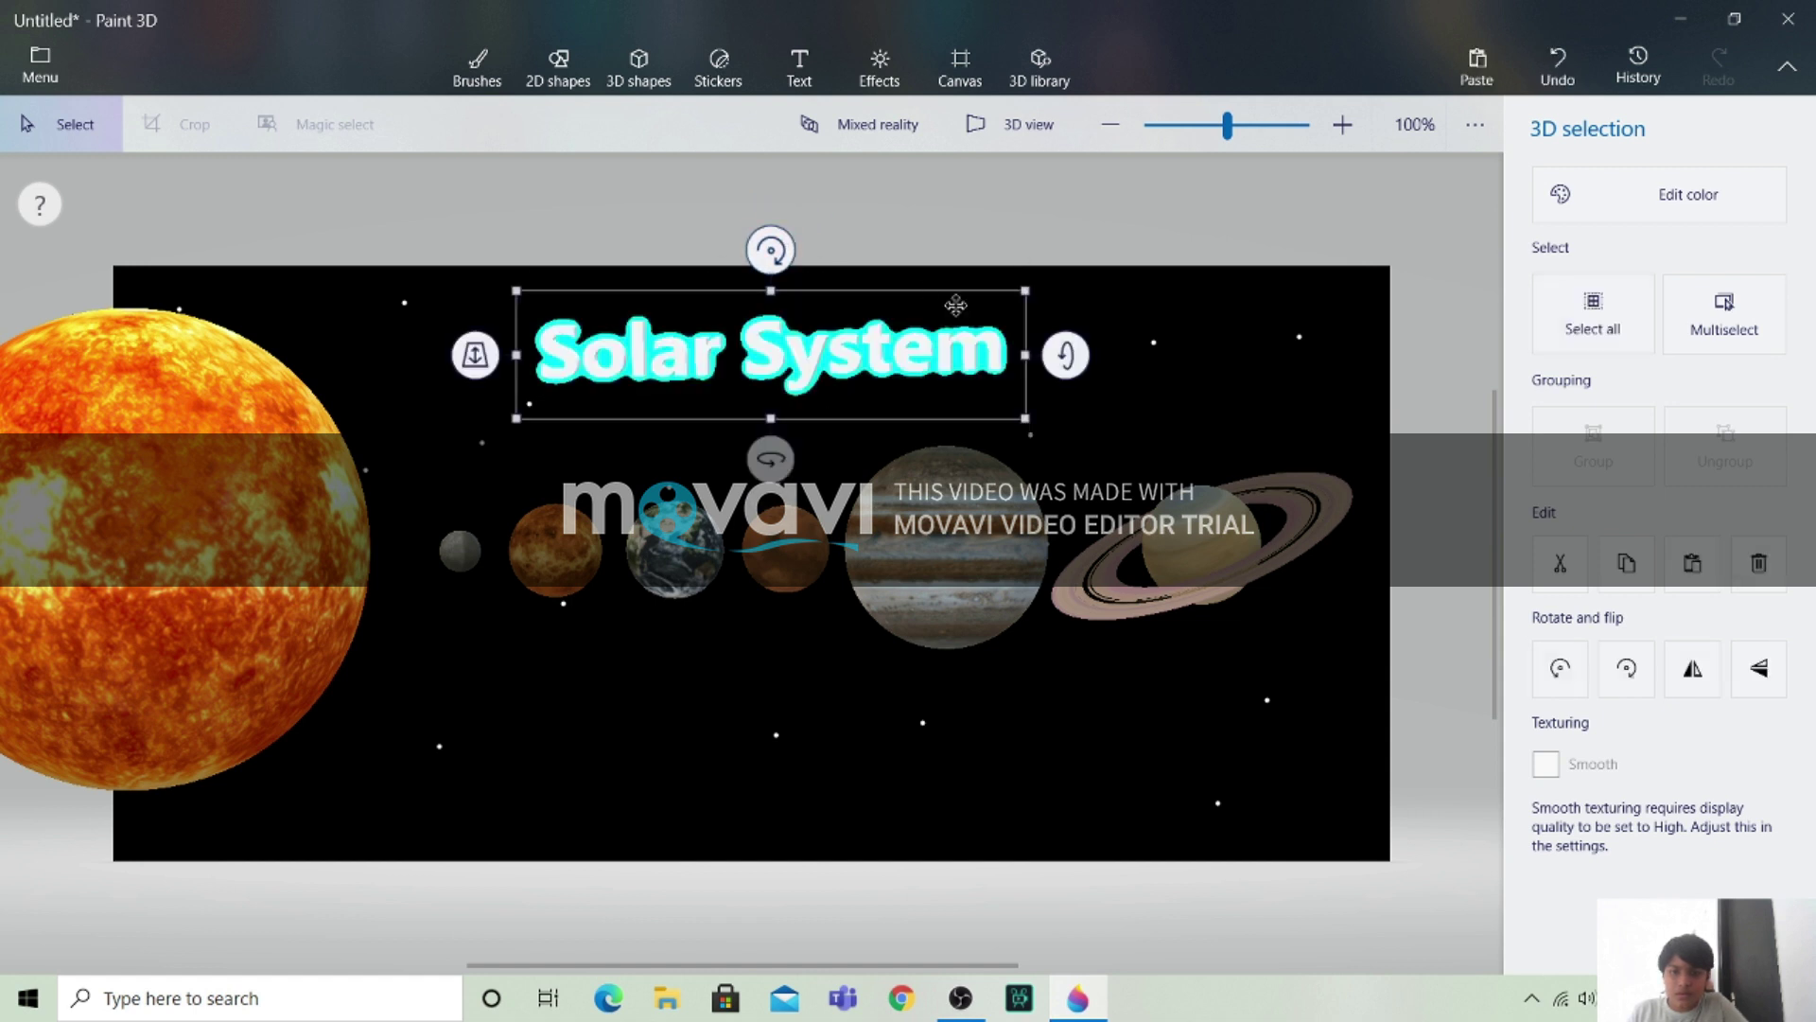
pyautogui.moveTo(771, 458); pyautogui.dragTo(761, 460)
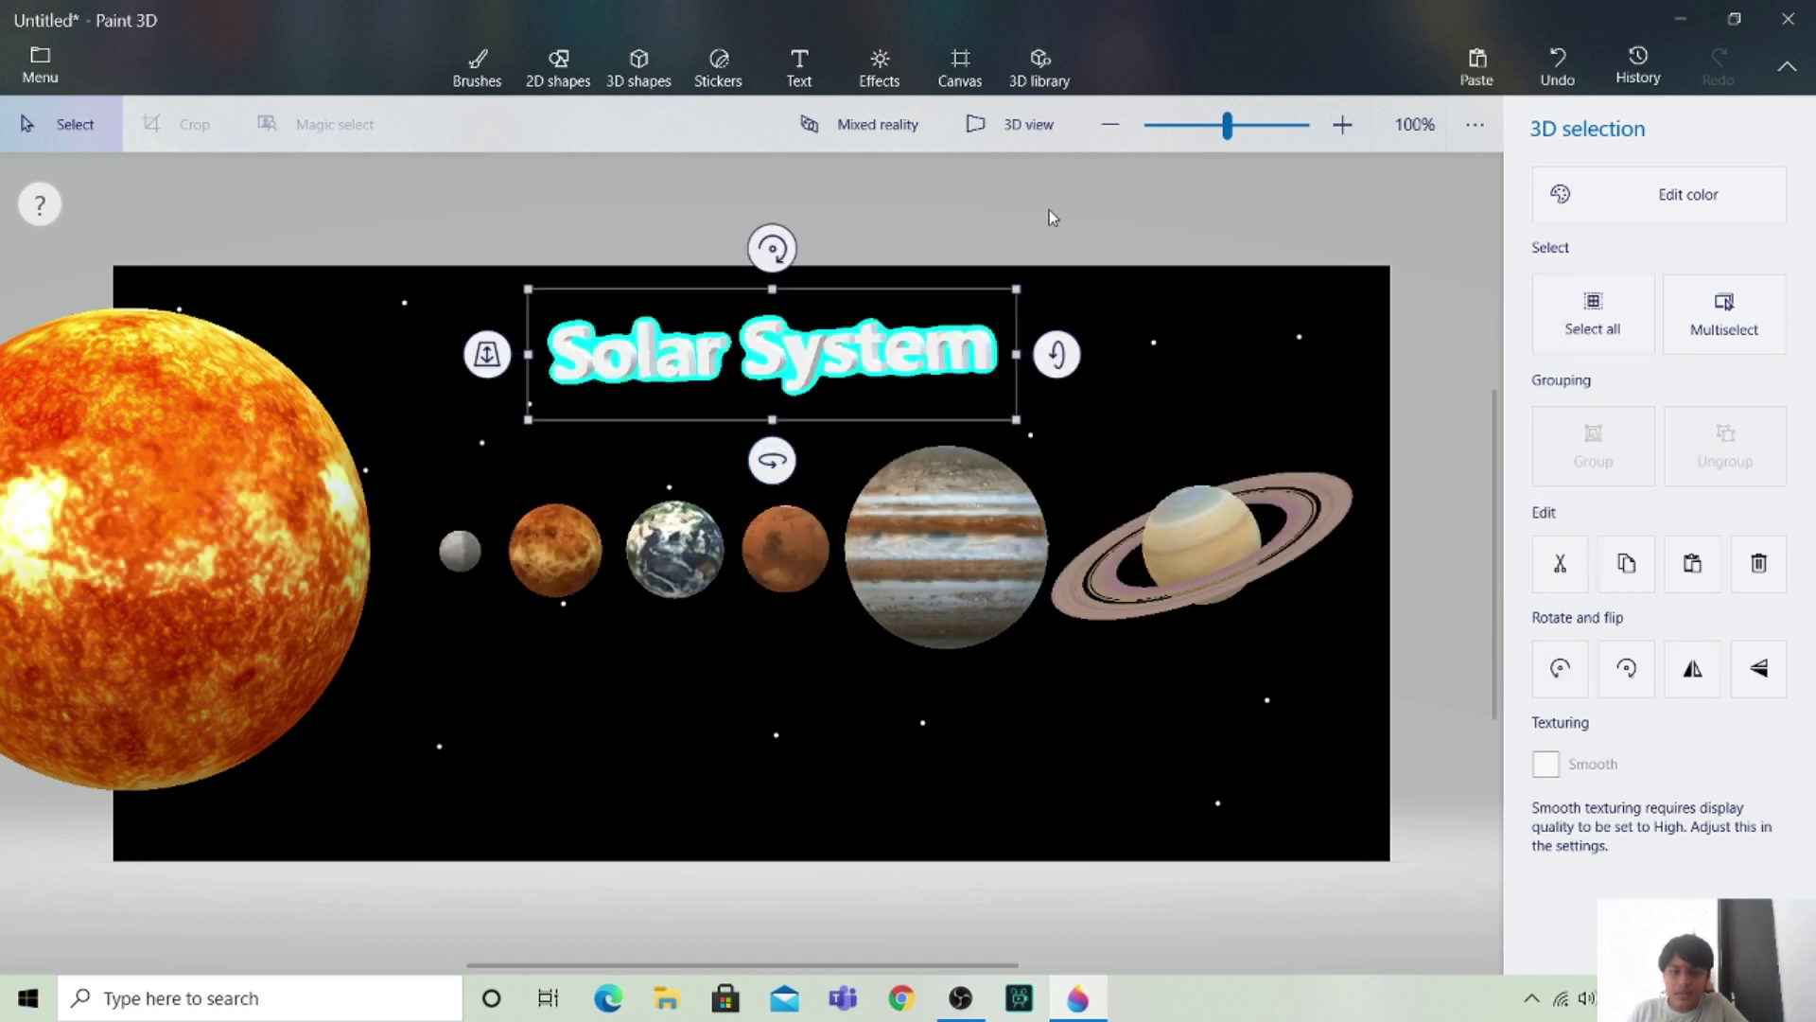
pyautogui.click(931, 222)
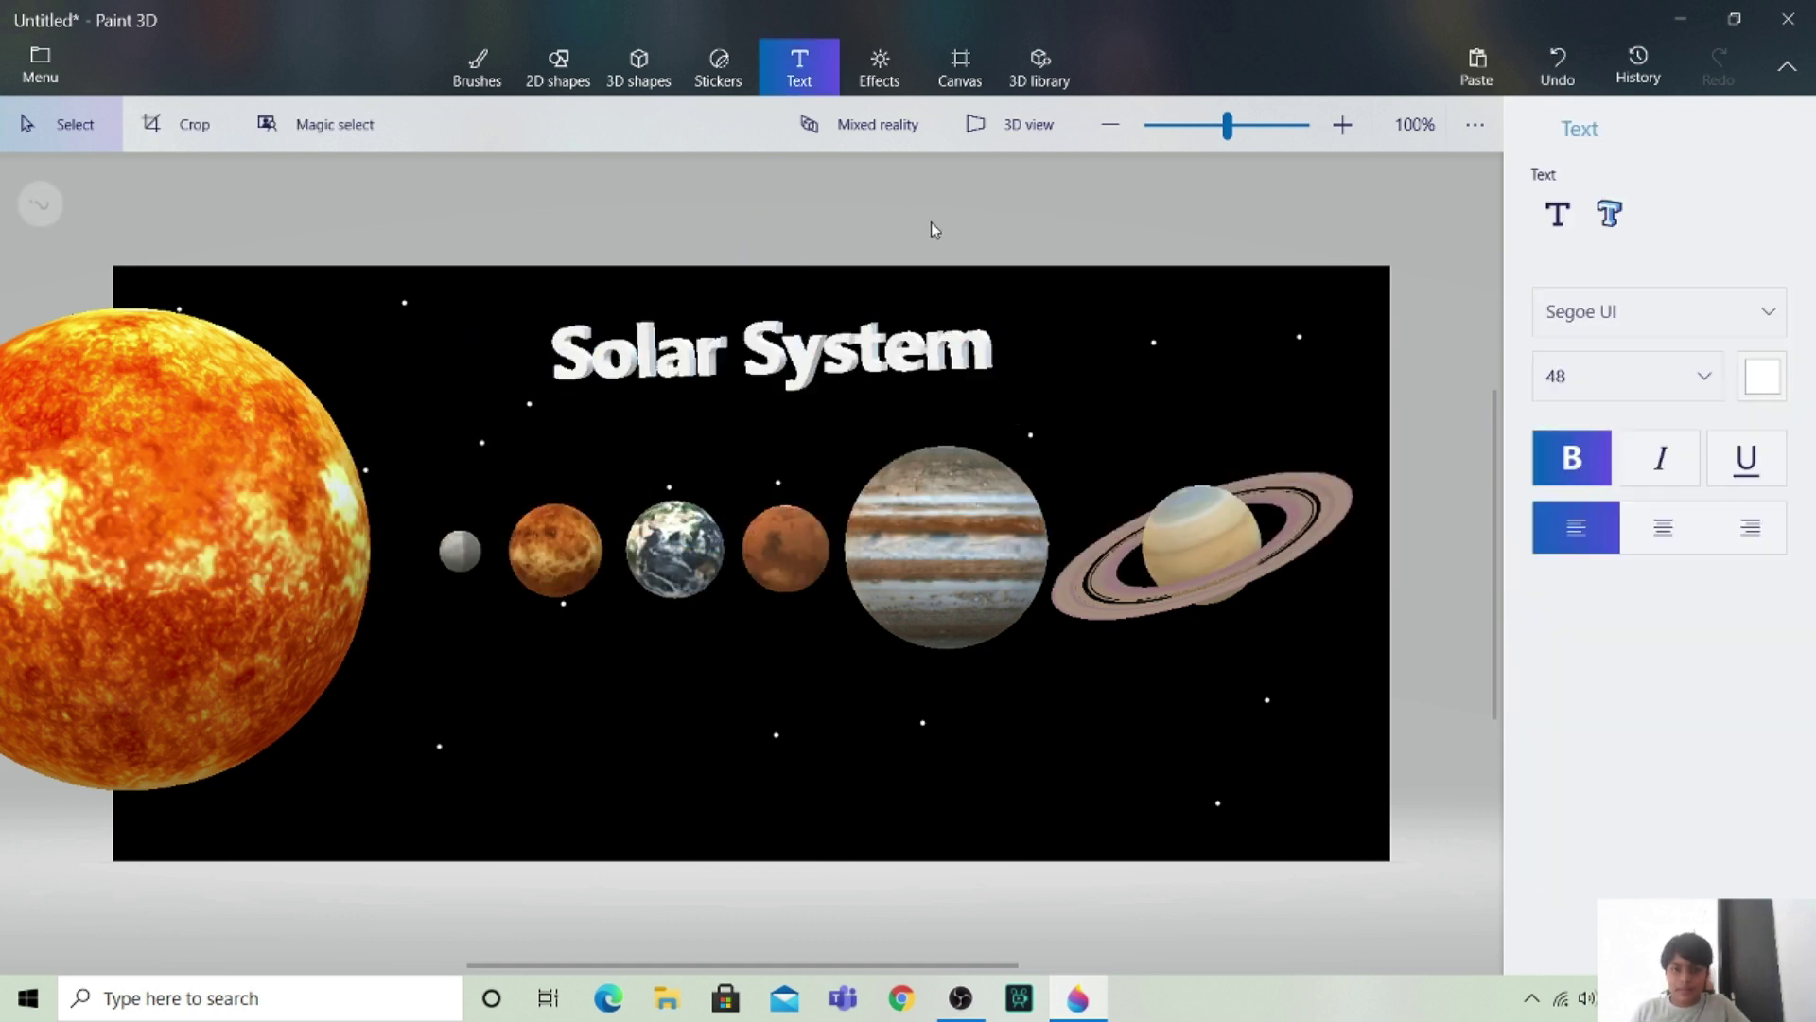
# Save a copy of the scene as a 3D model in GLB format, named "Solar system", in the 3D Objects folder.
pyautogui.click(42, 68)
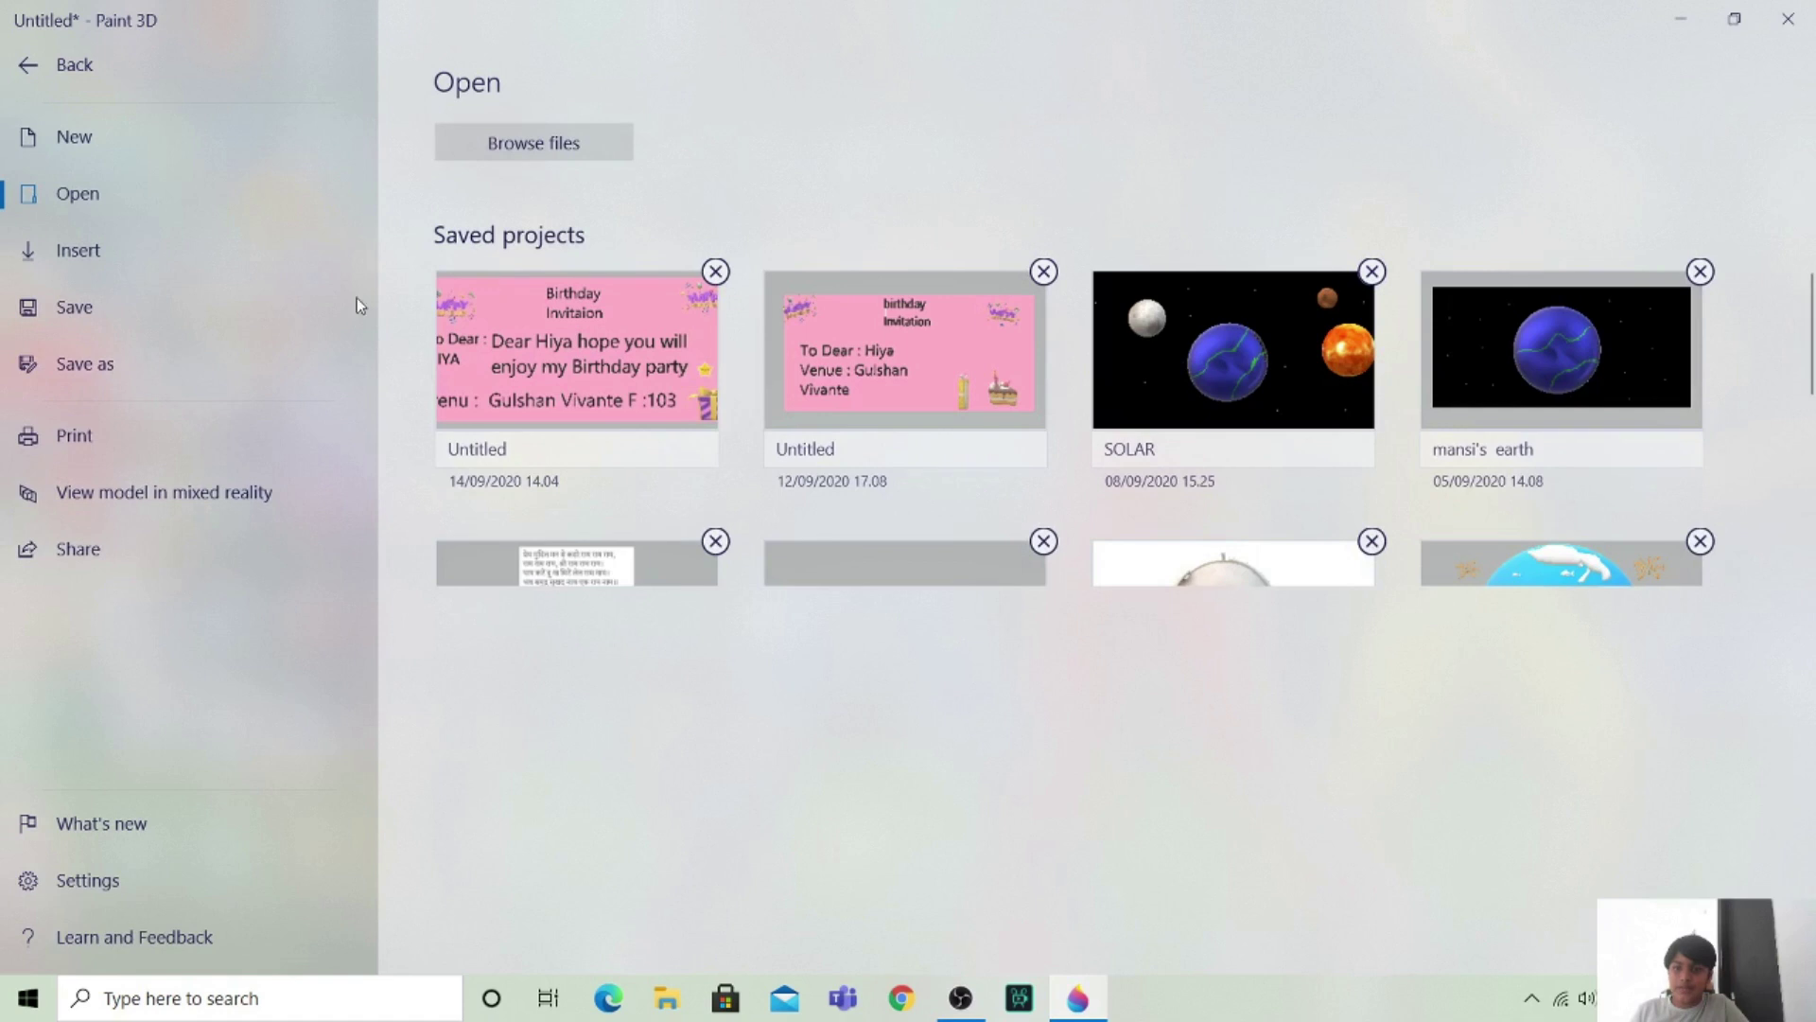
pyautogui.click(225, 367)
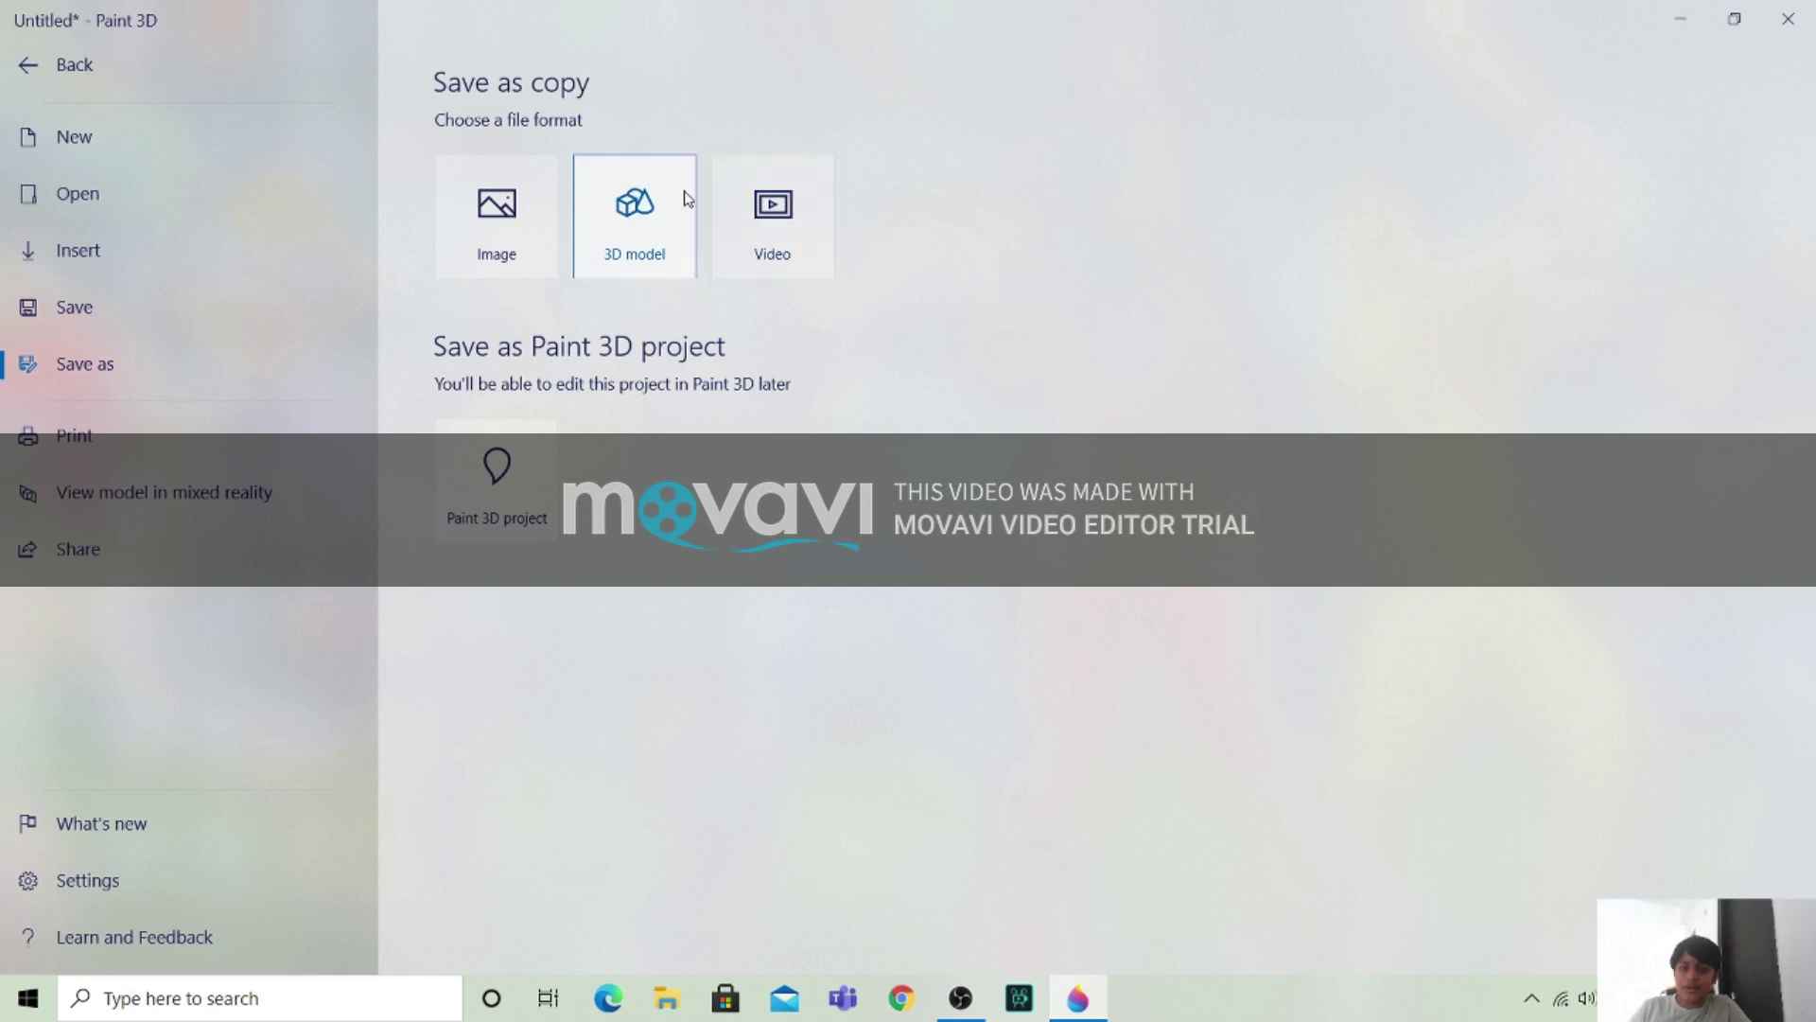
pyautogui.press('Escape')
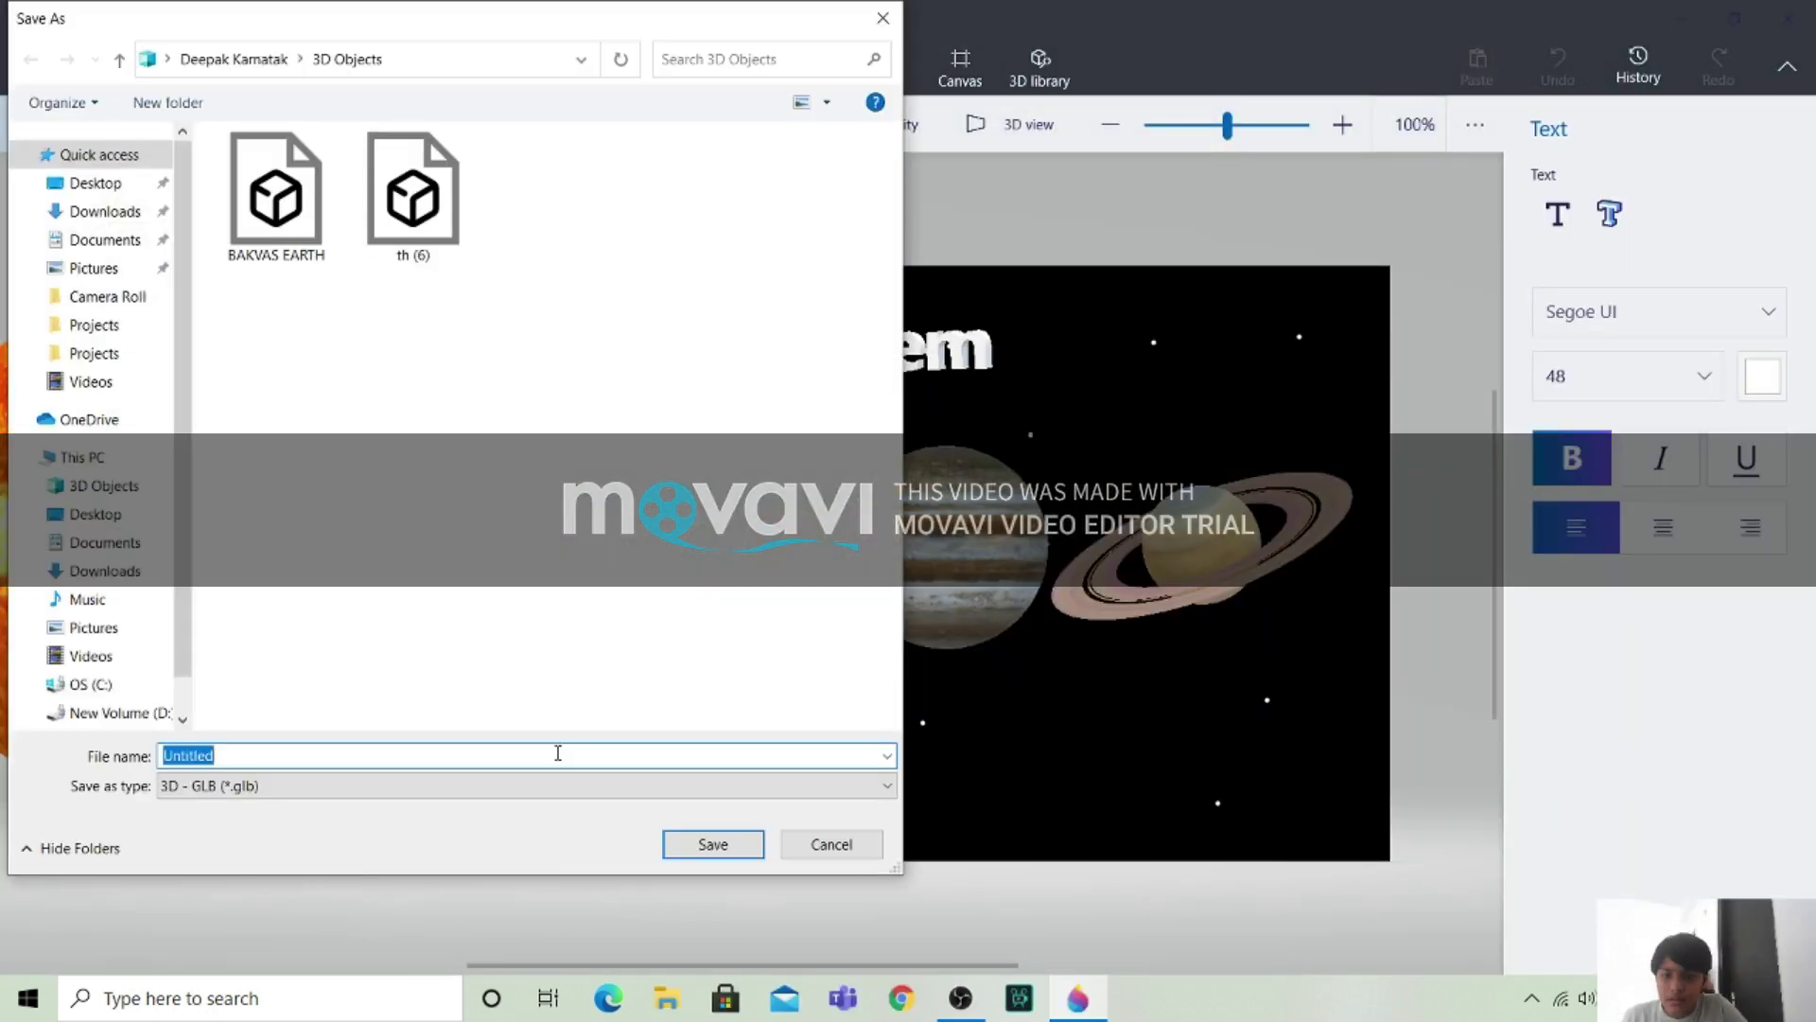
pyautogui.click(558, 753)
pyautogui.press('BackSpace')
pyautogui.press('BackSpace')
pyautogui.press('BackSpace')
pyautogui.press('BackSpace')
pyautogui.press('BackSpace')
pyautogui.press('BackSpace')
pyautogui.press('BackSpace')
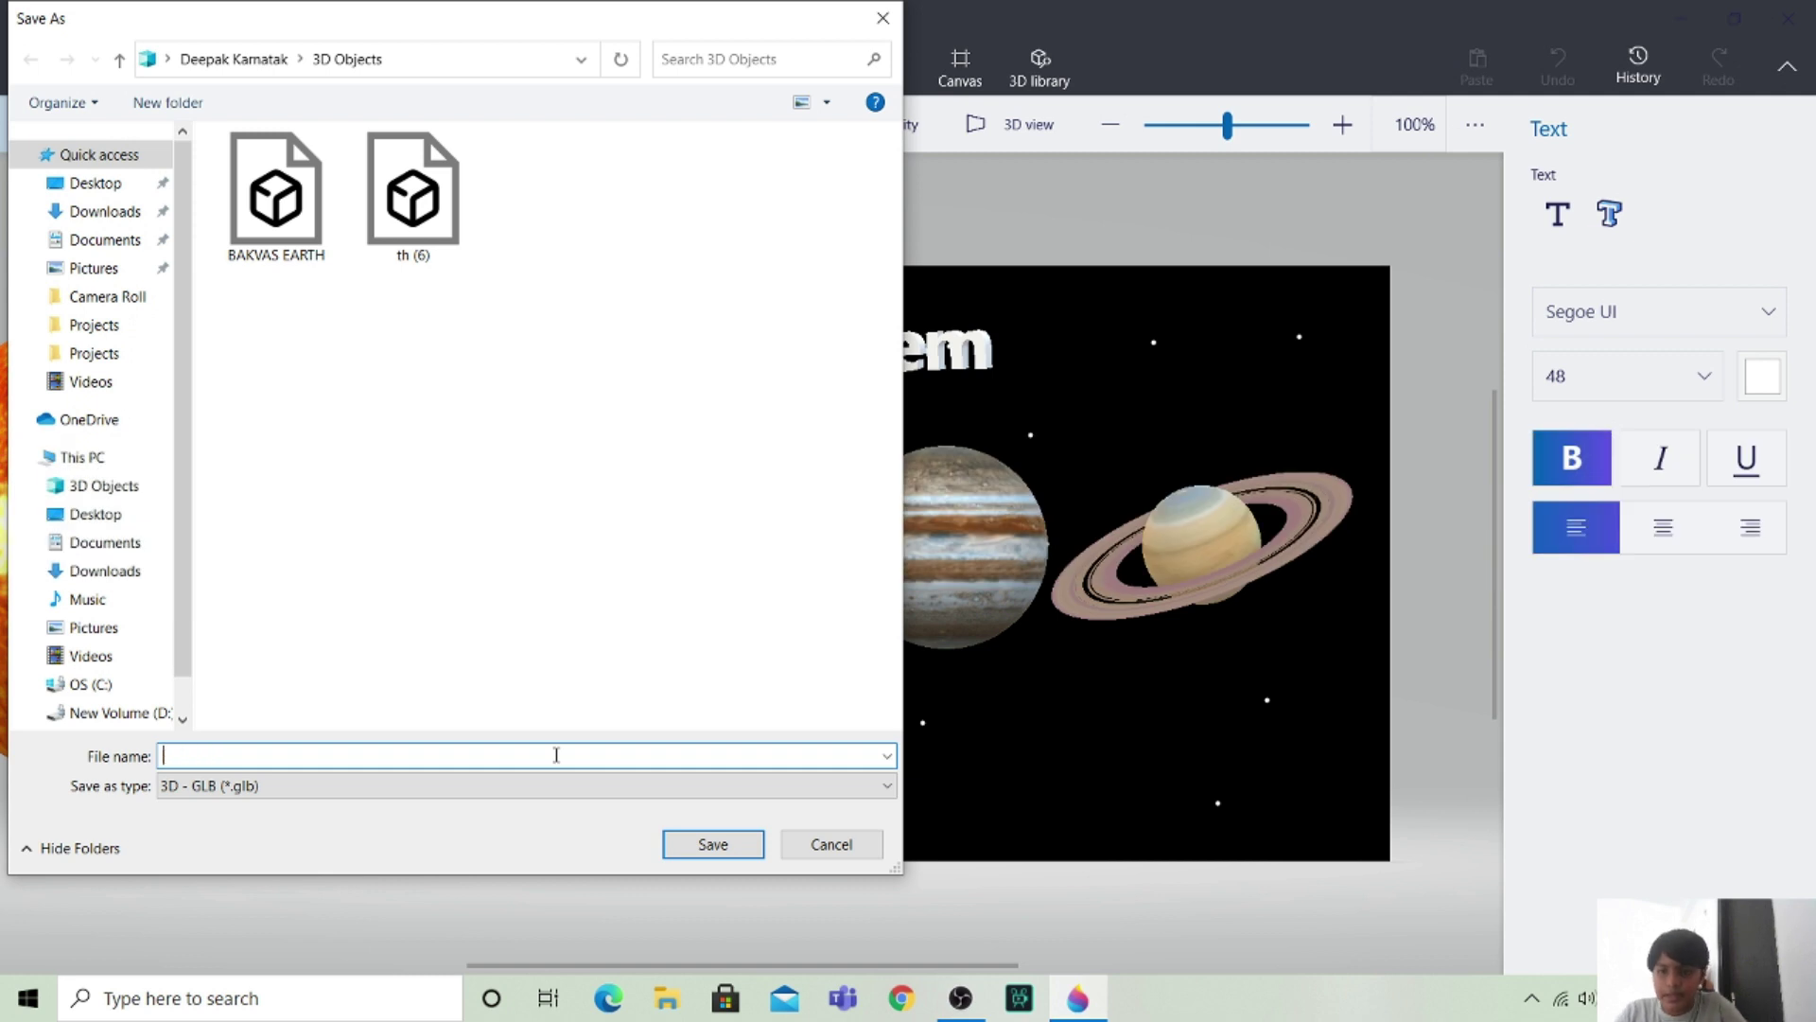
pyautogui.write('Solar sy')
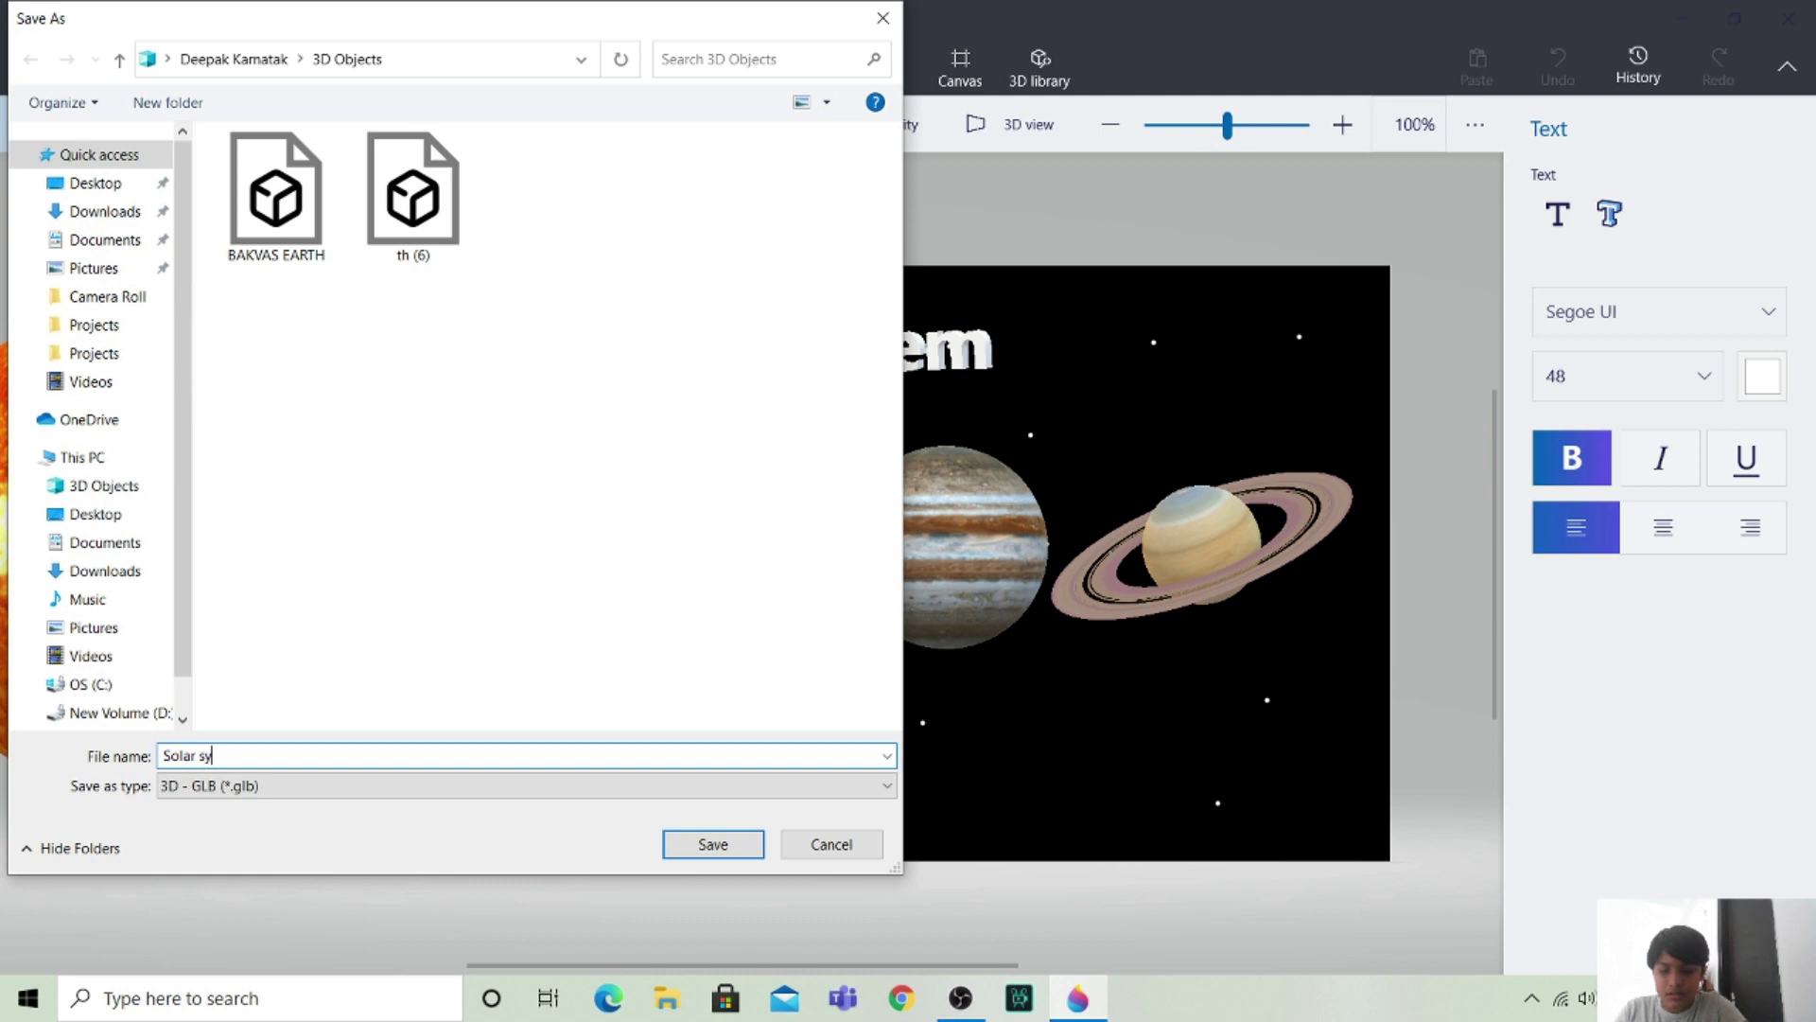
pyautogui.press('Return')
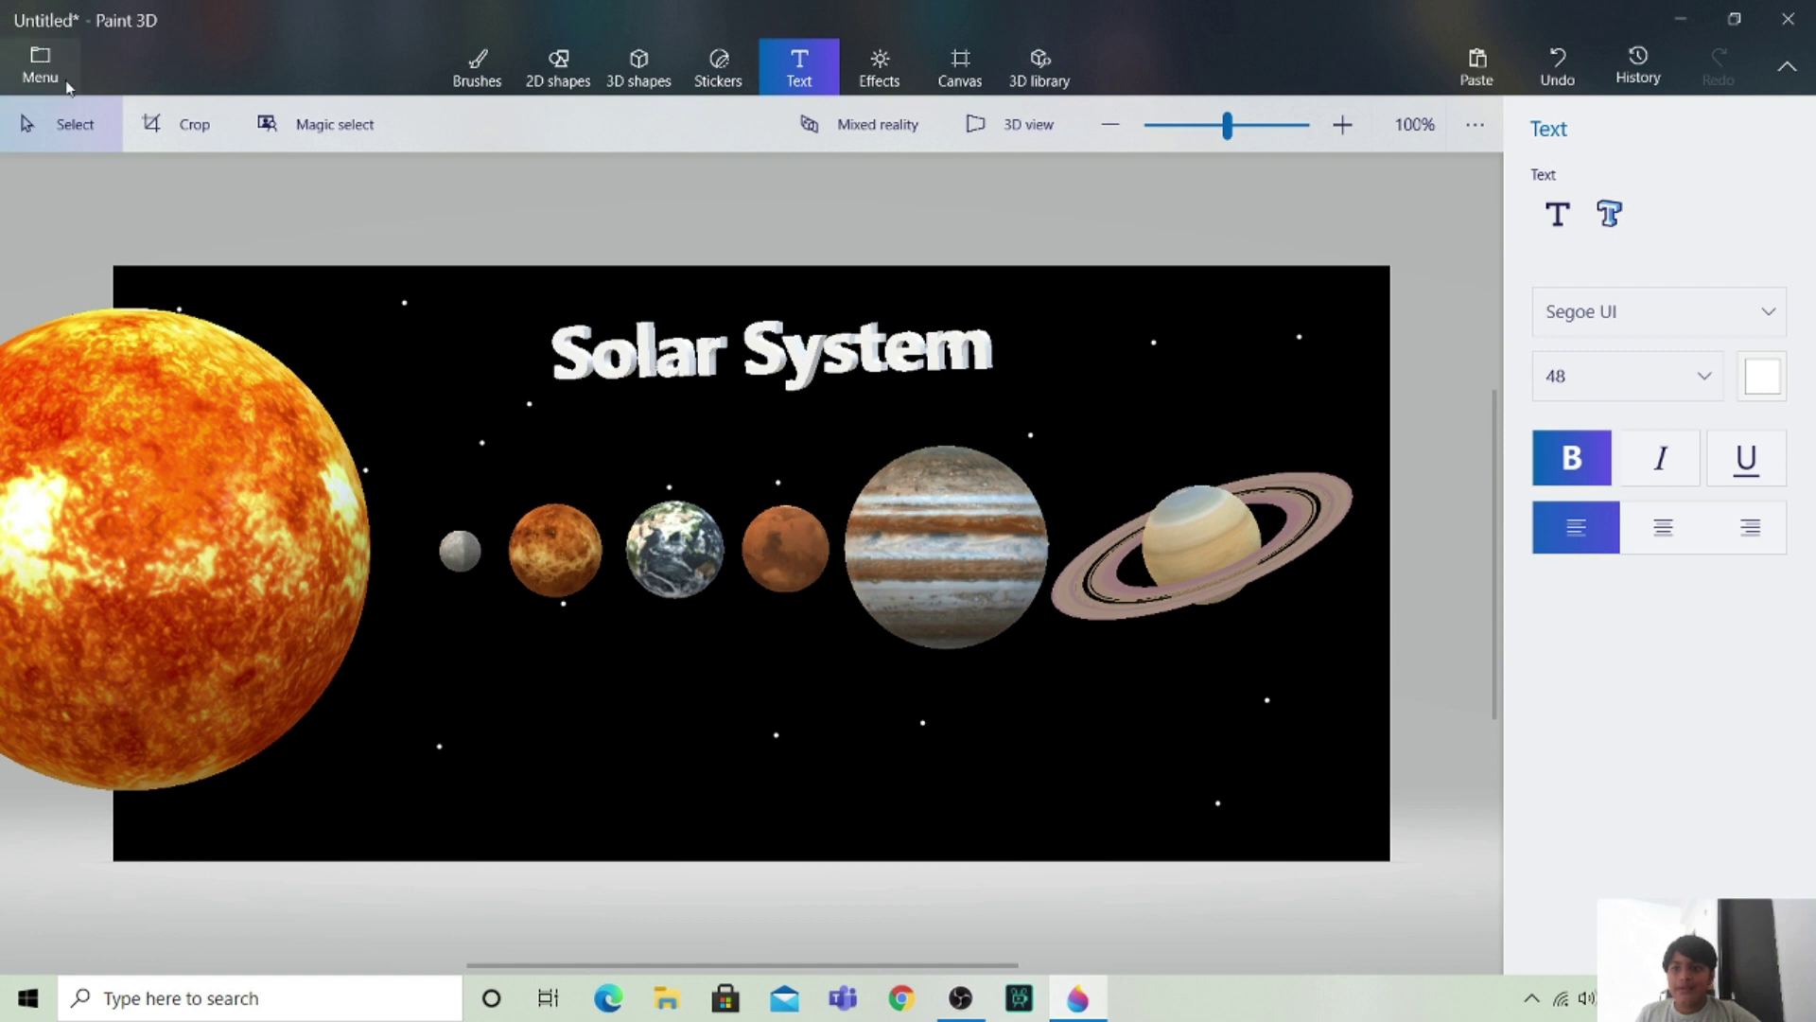
pyautogui.click(42, 66)
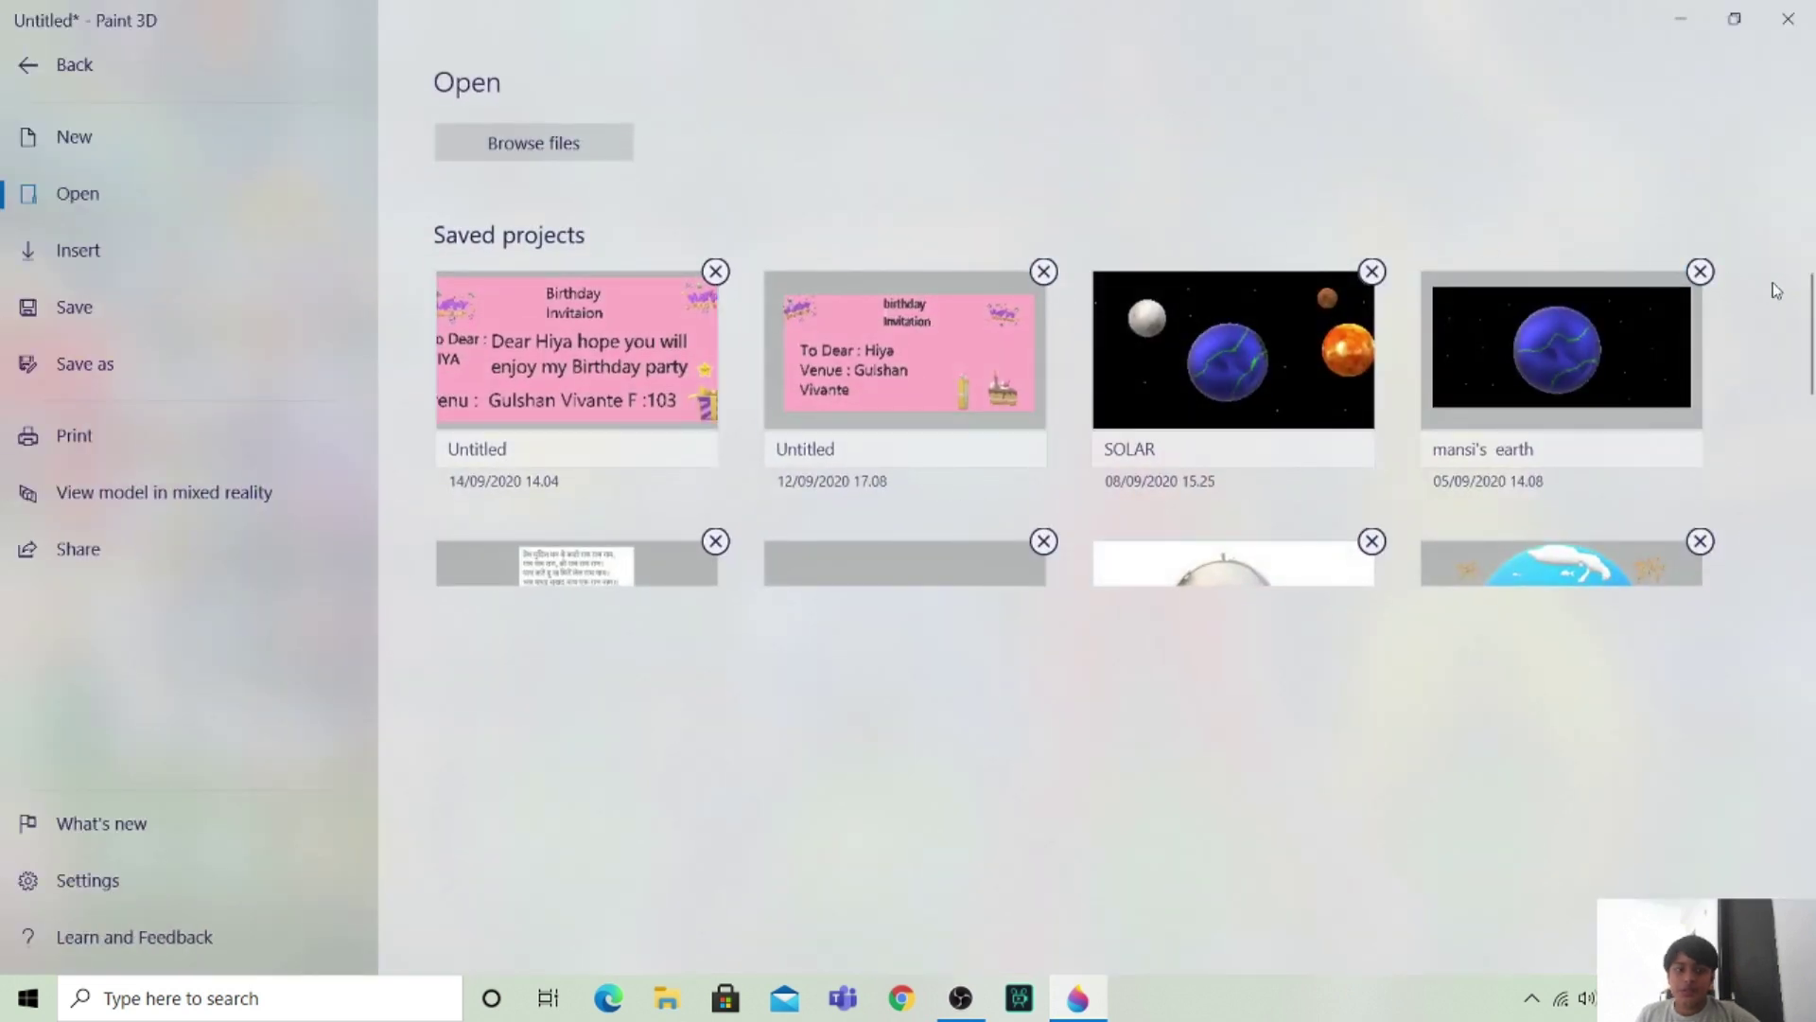
pyautogui.moveTo(1812, 283); pyautogui.dragTo(1812, 460)
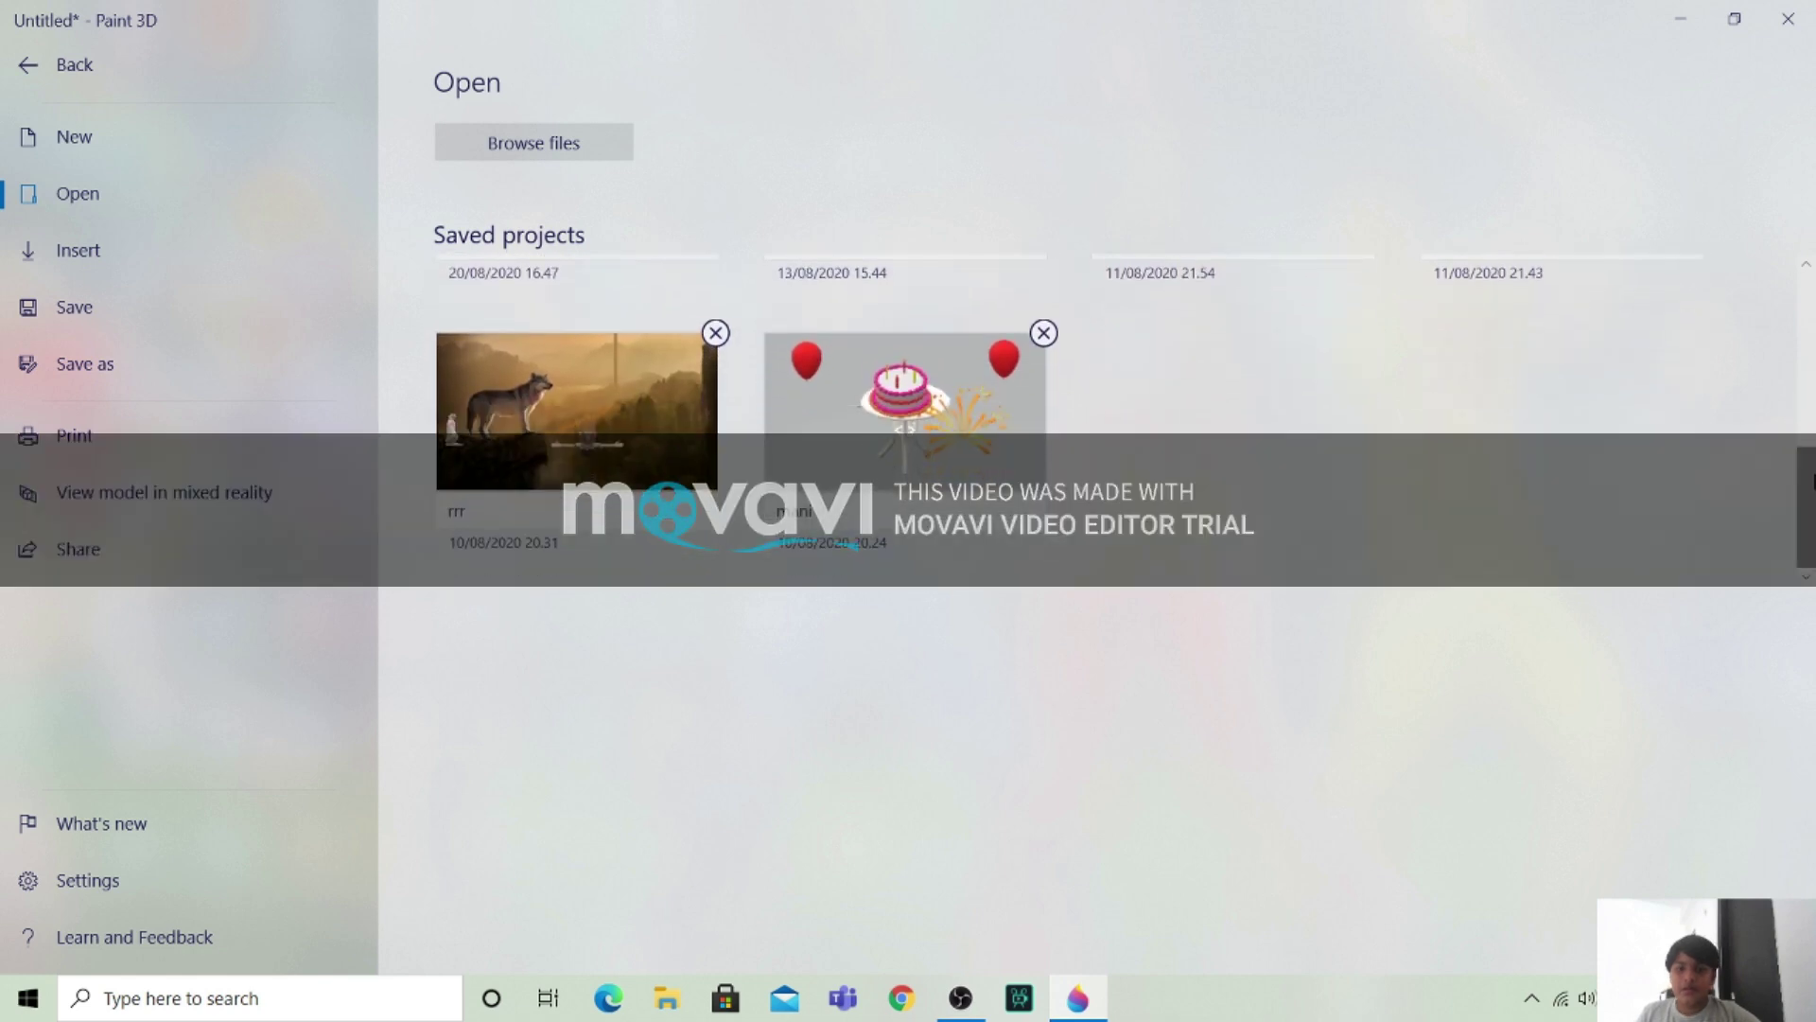
pyautogui.click(102, 361)
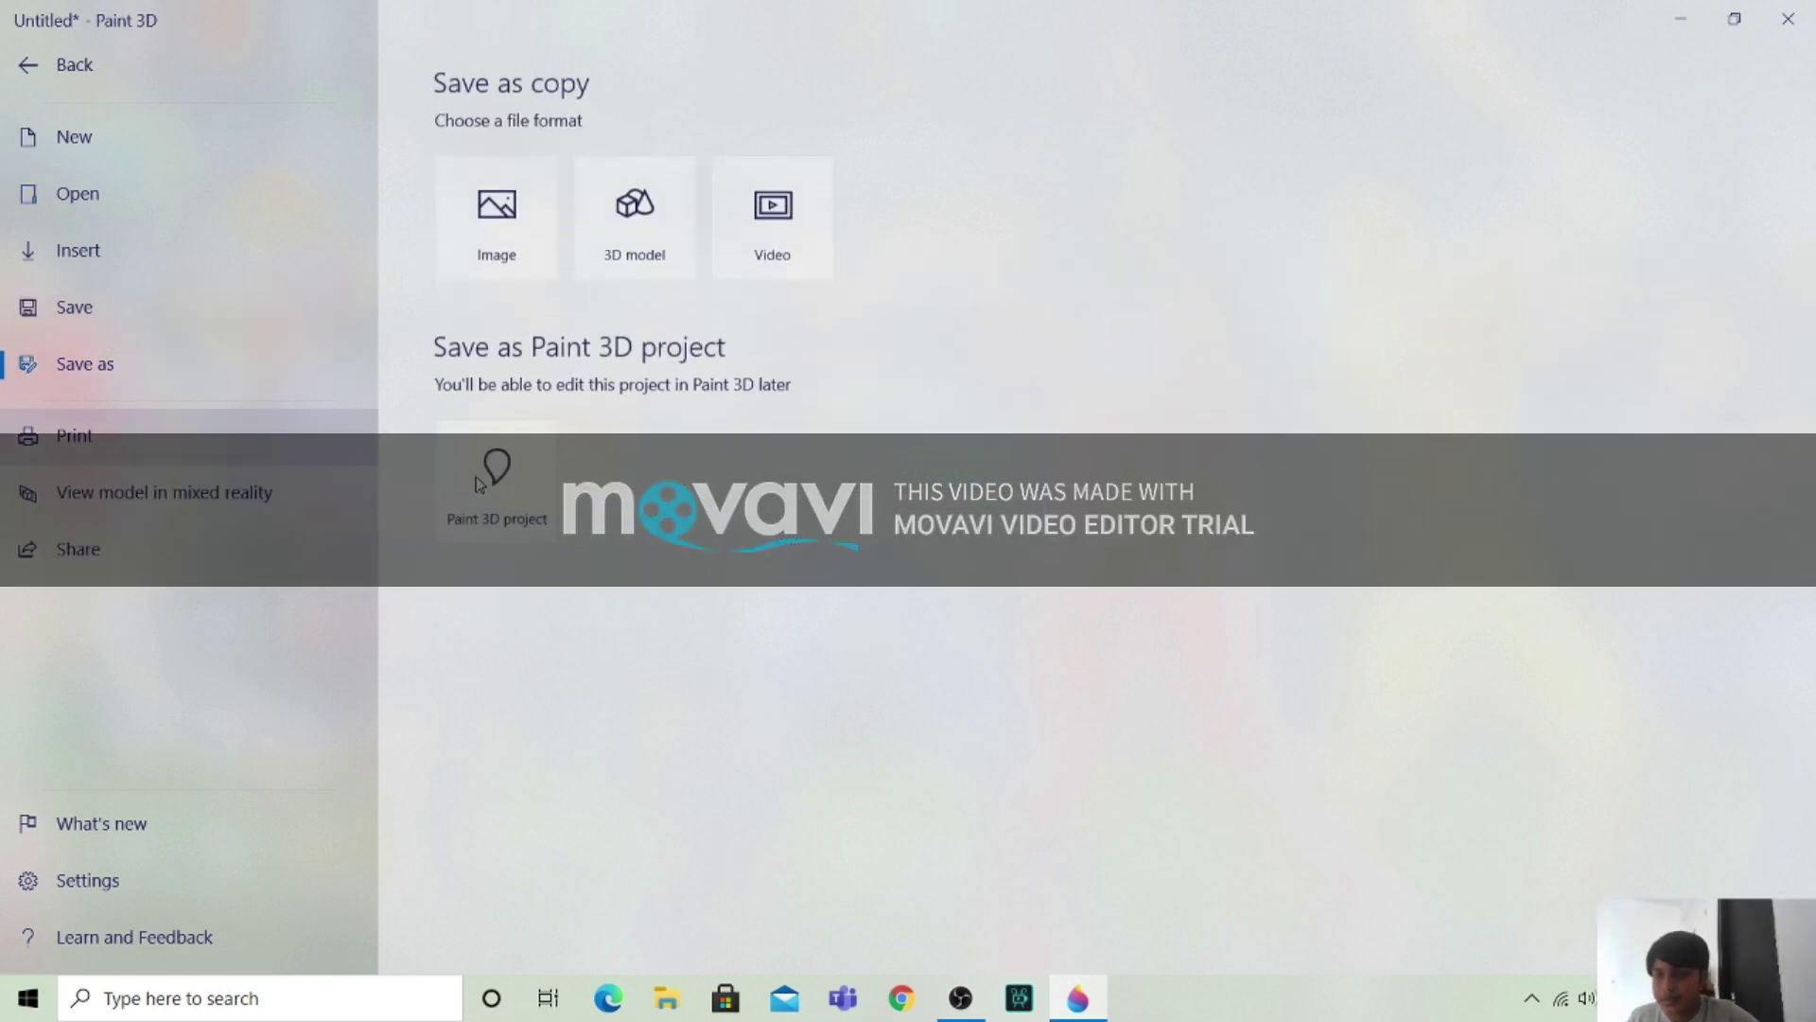
pyautogui.click(649, 268)
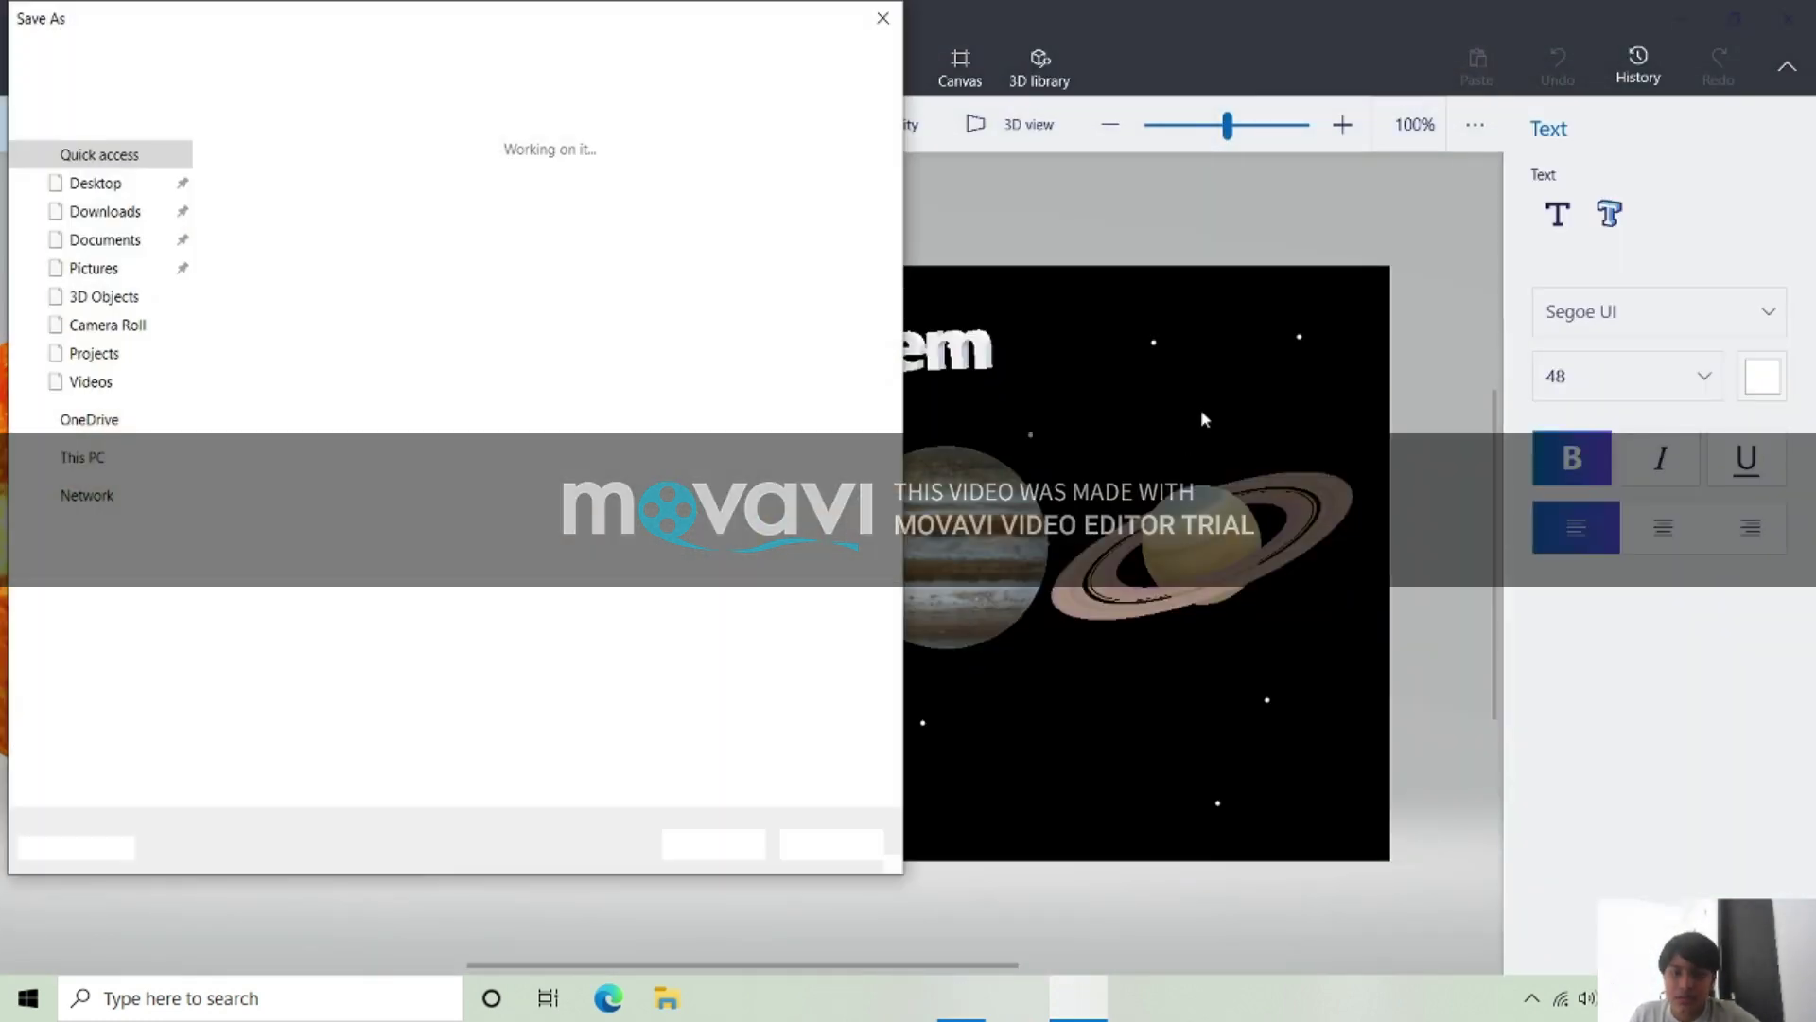
pyautogui.click(885, 20)
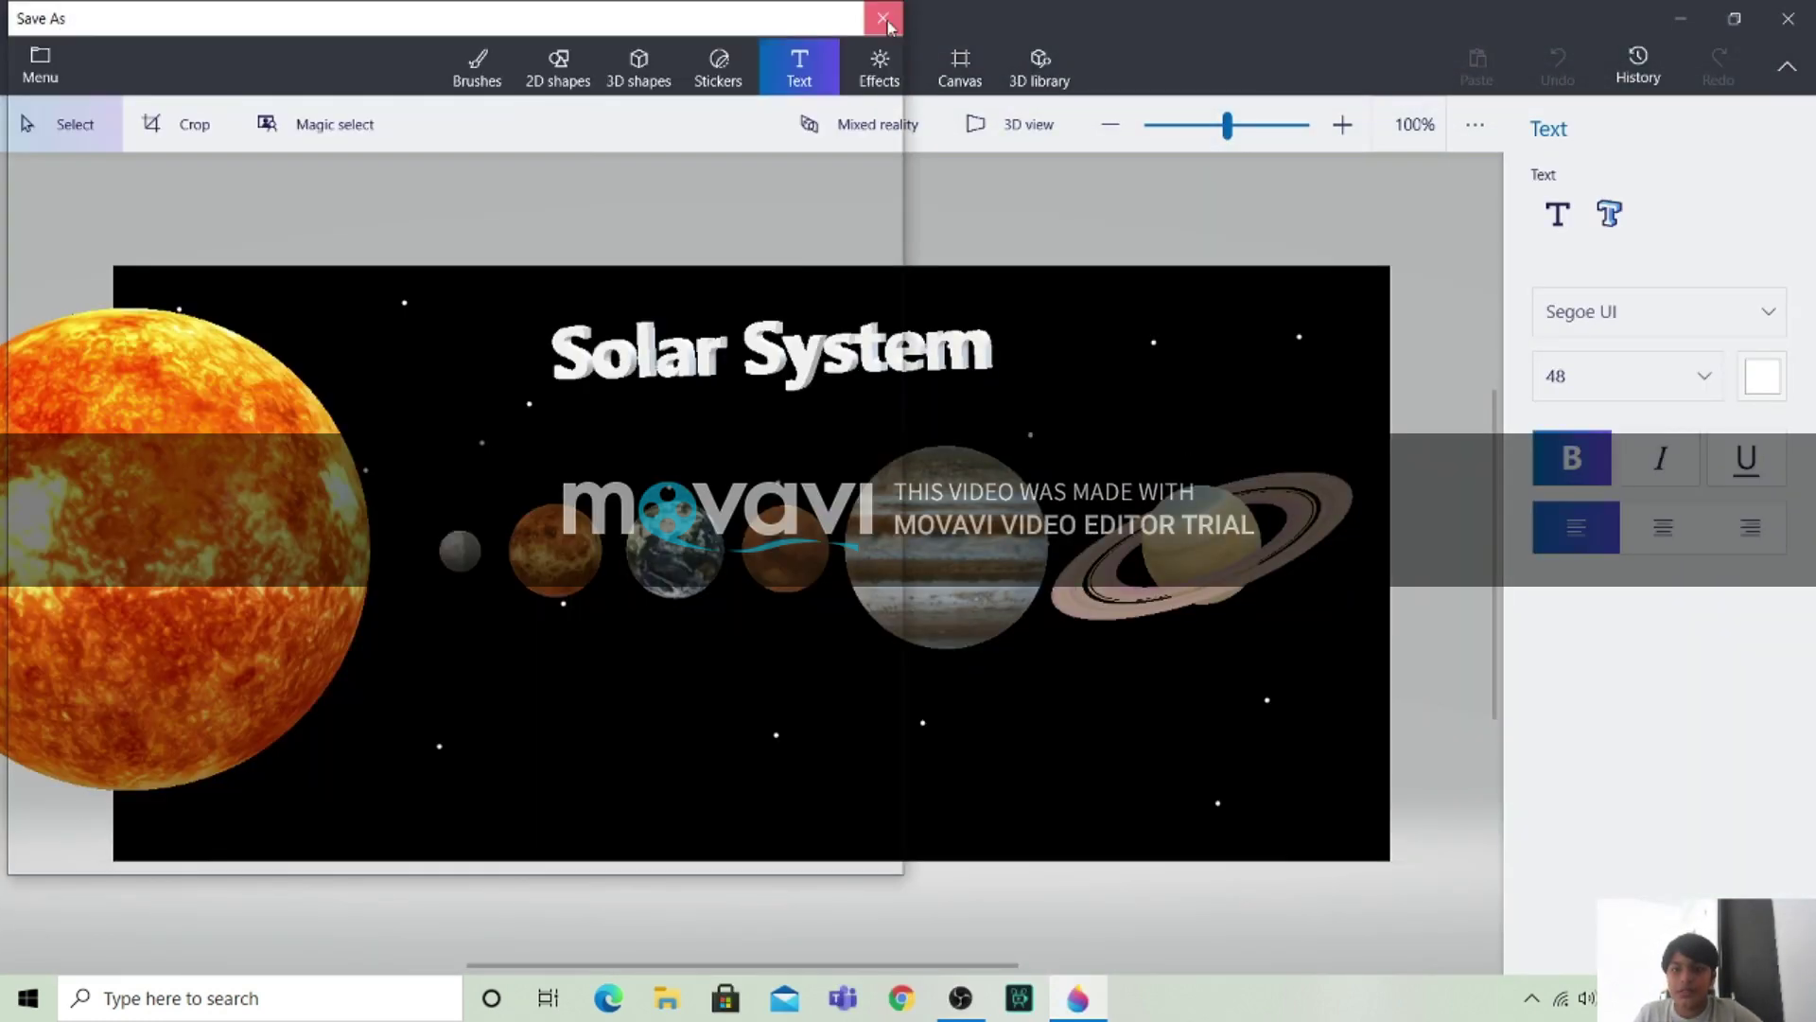
# Close the program, keep the copied 3D information on the clipboard, dismiss the alarm, and choose to save the unsaved work.
pyautogui.click(1788, 19)
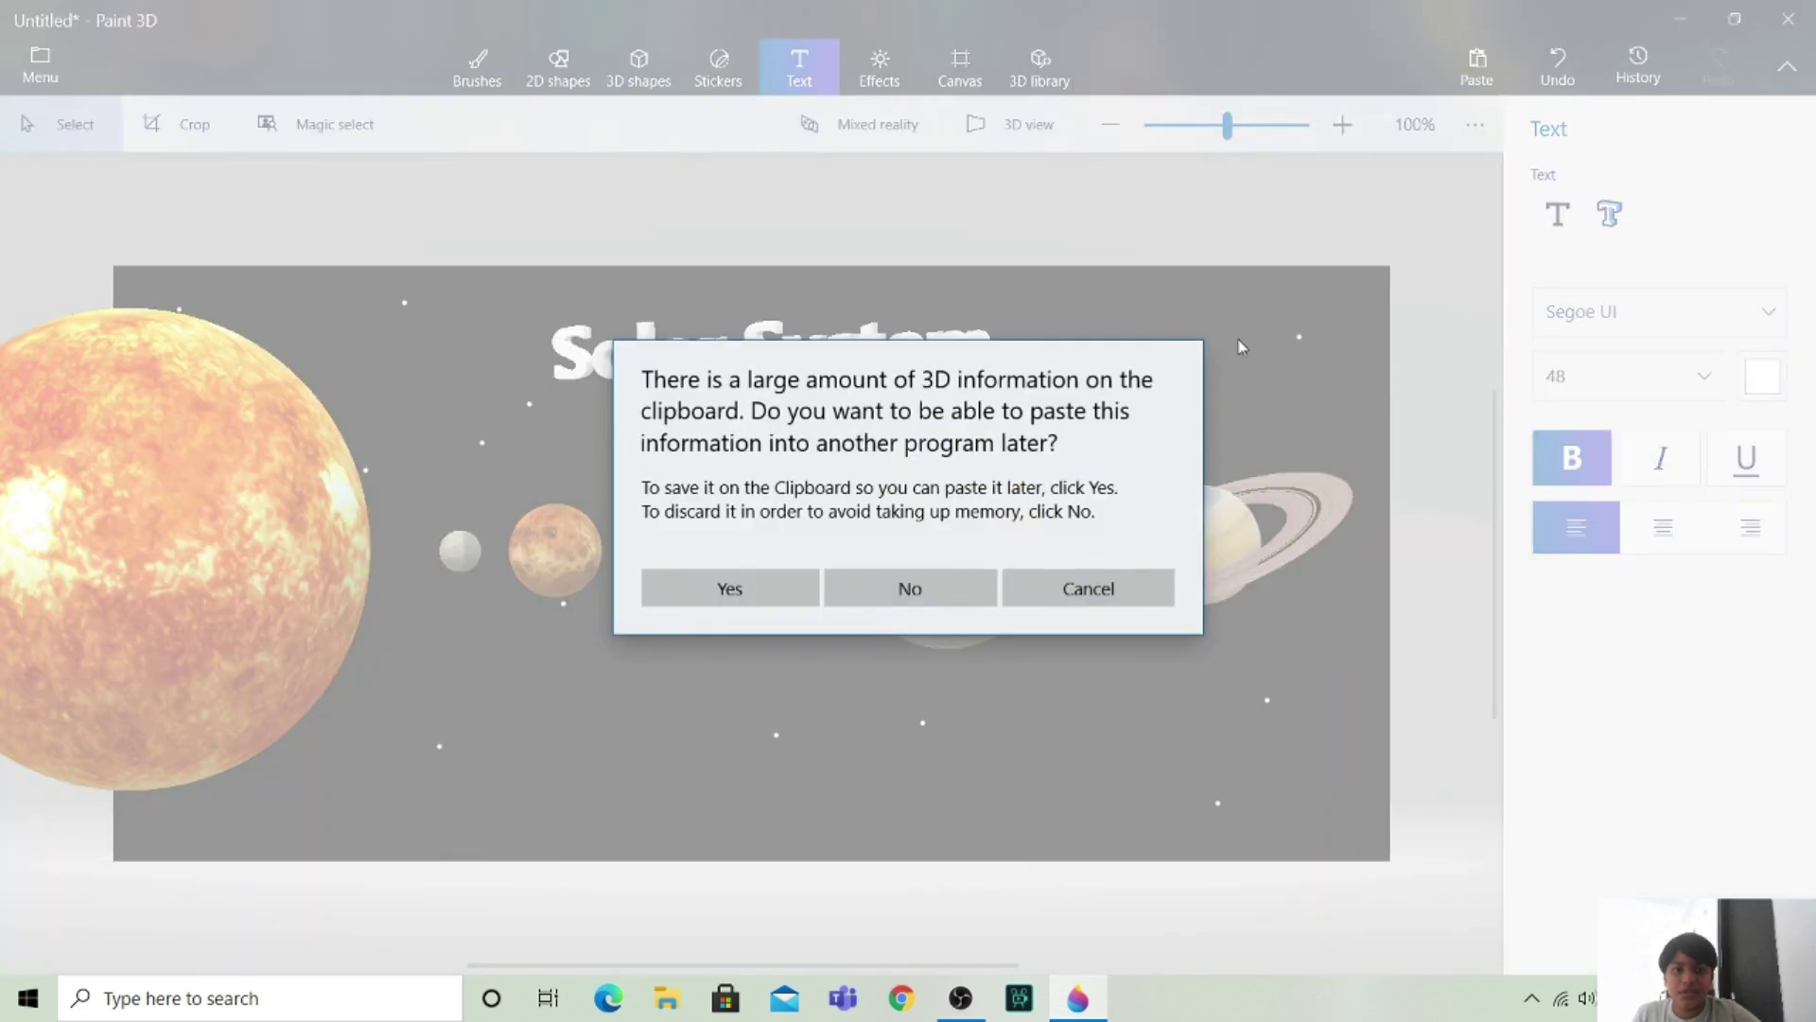
pyautogui.click(778, 604)
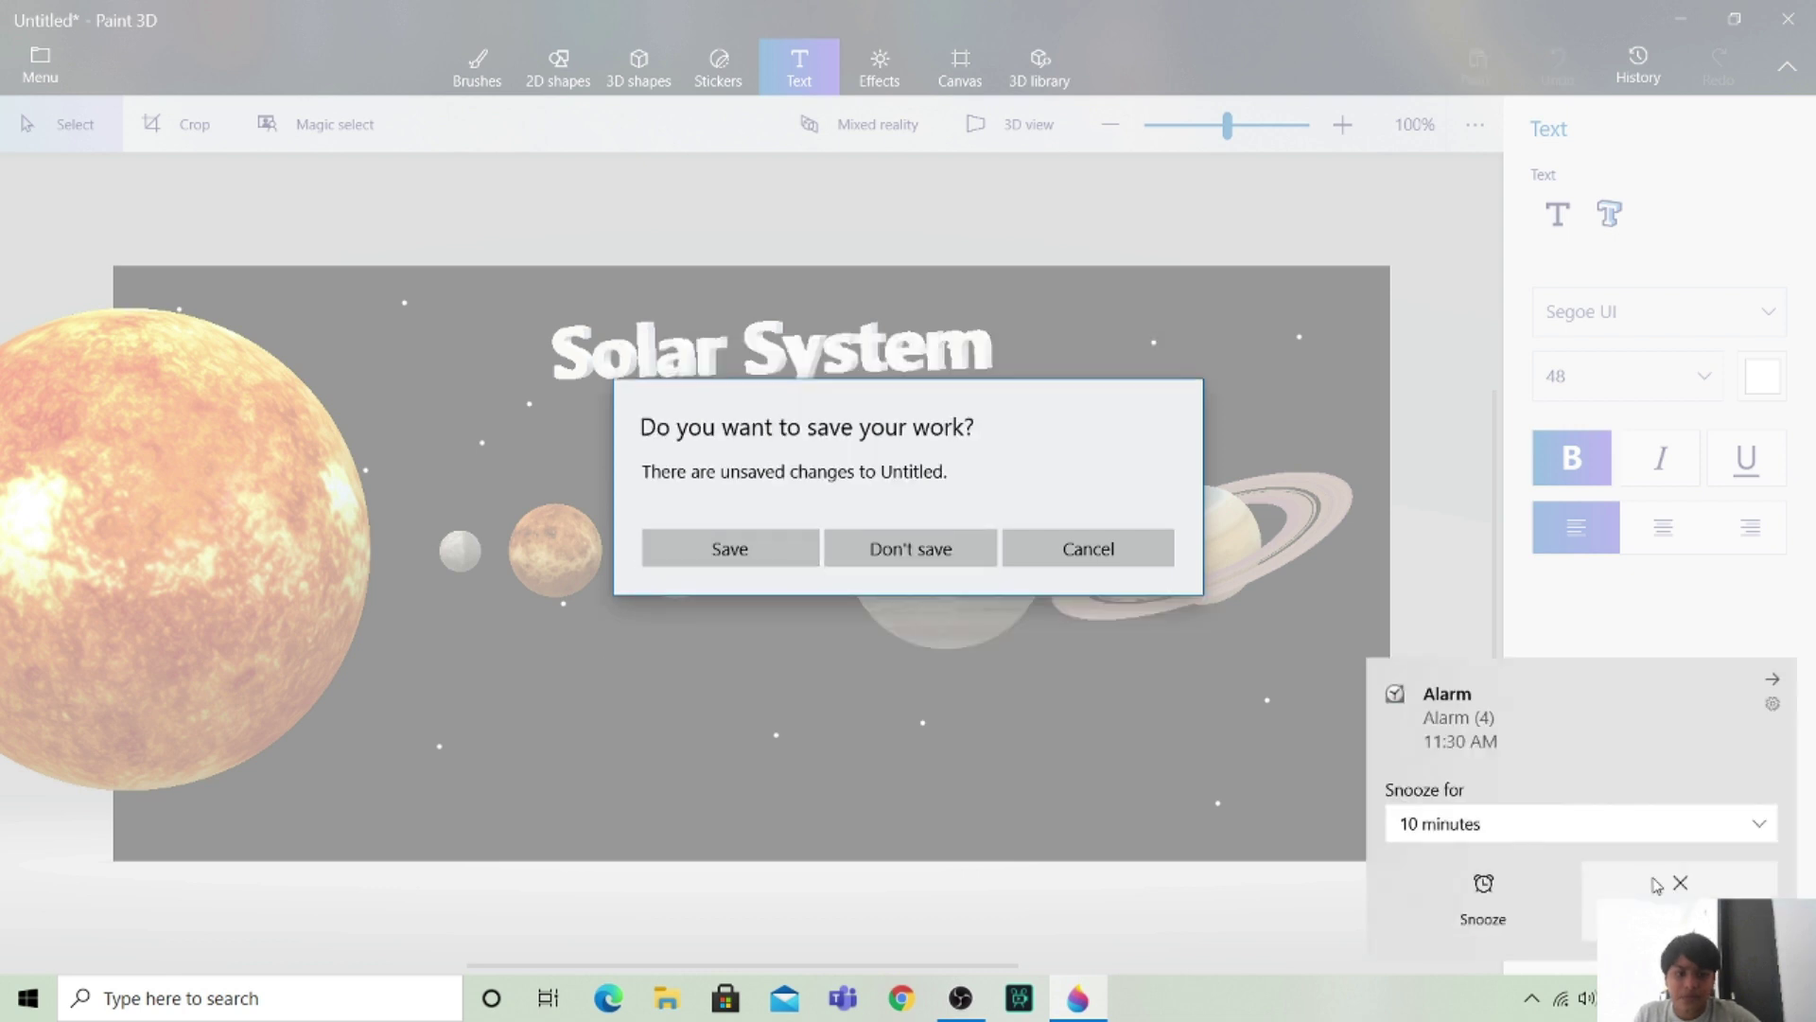
pyautogui.click(1656, 884)
pyautogui.click(795, 560)
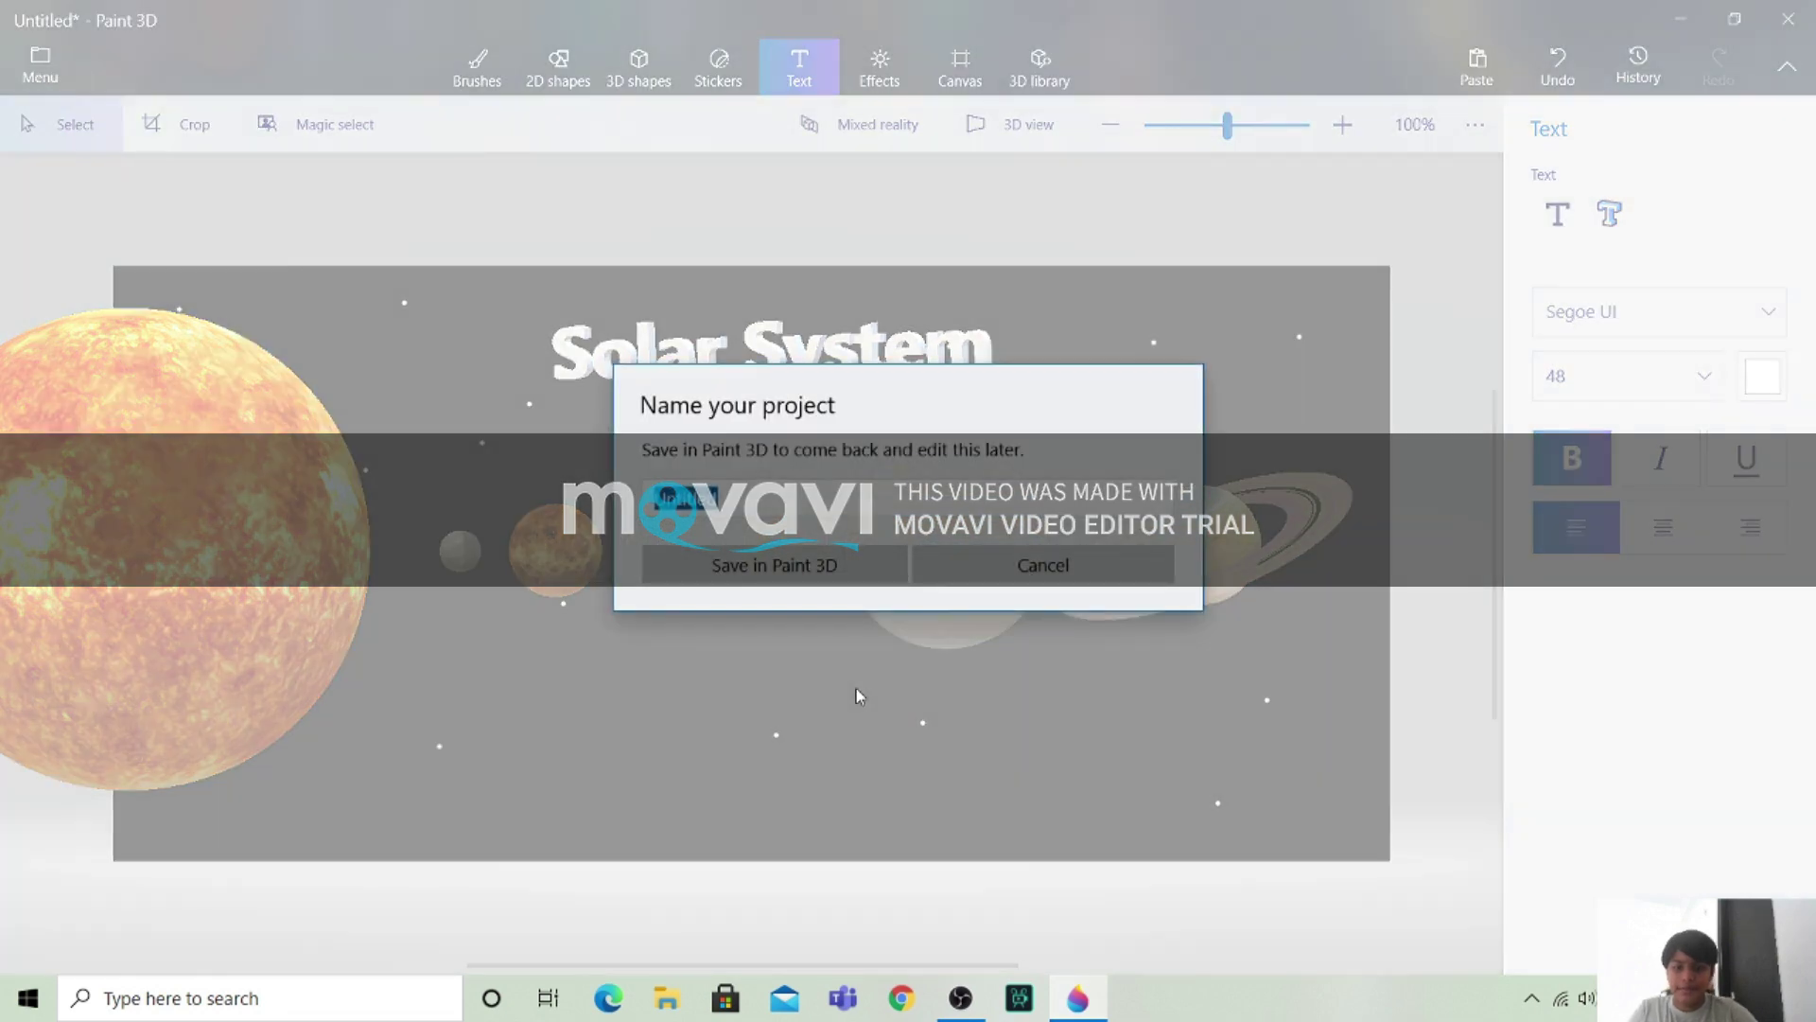
# Name the project "Solar system 4" and save it as an editable Paint 3D project.
pyautogui.write('Solar')
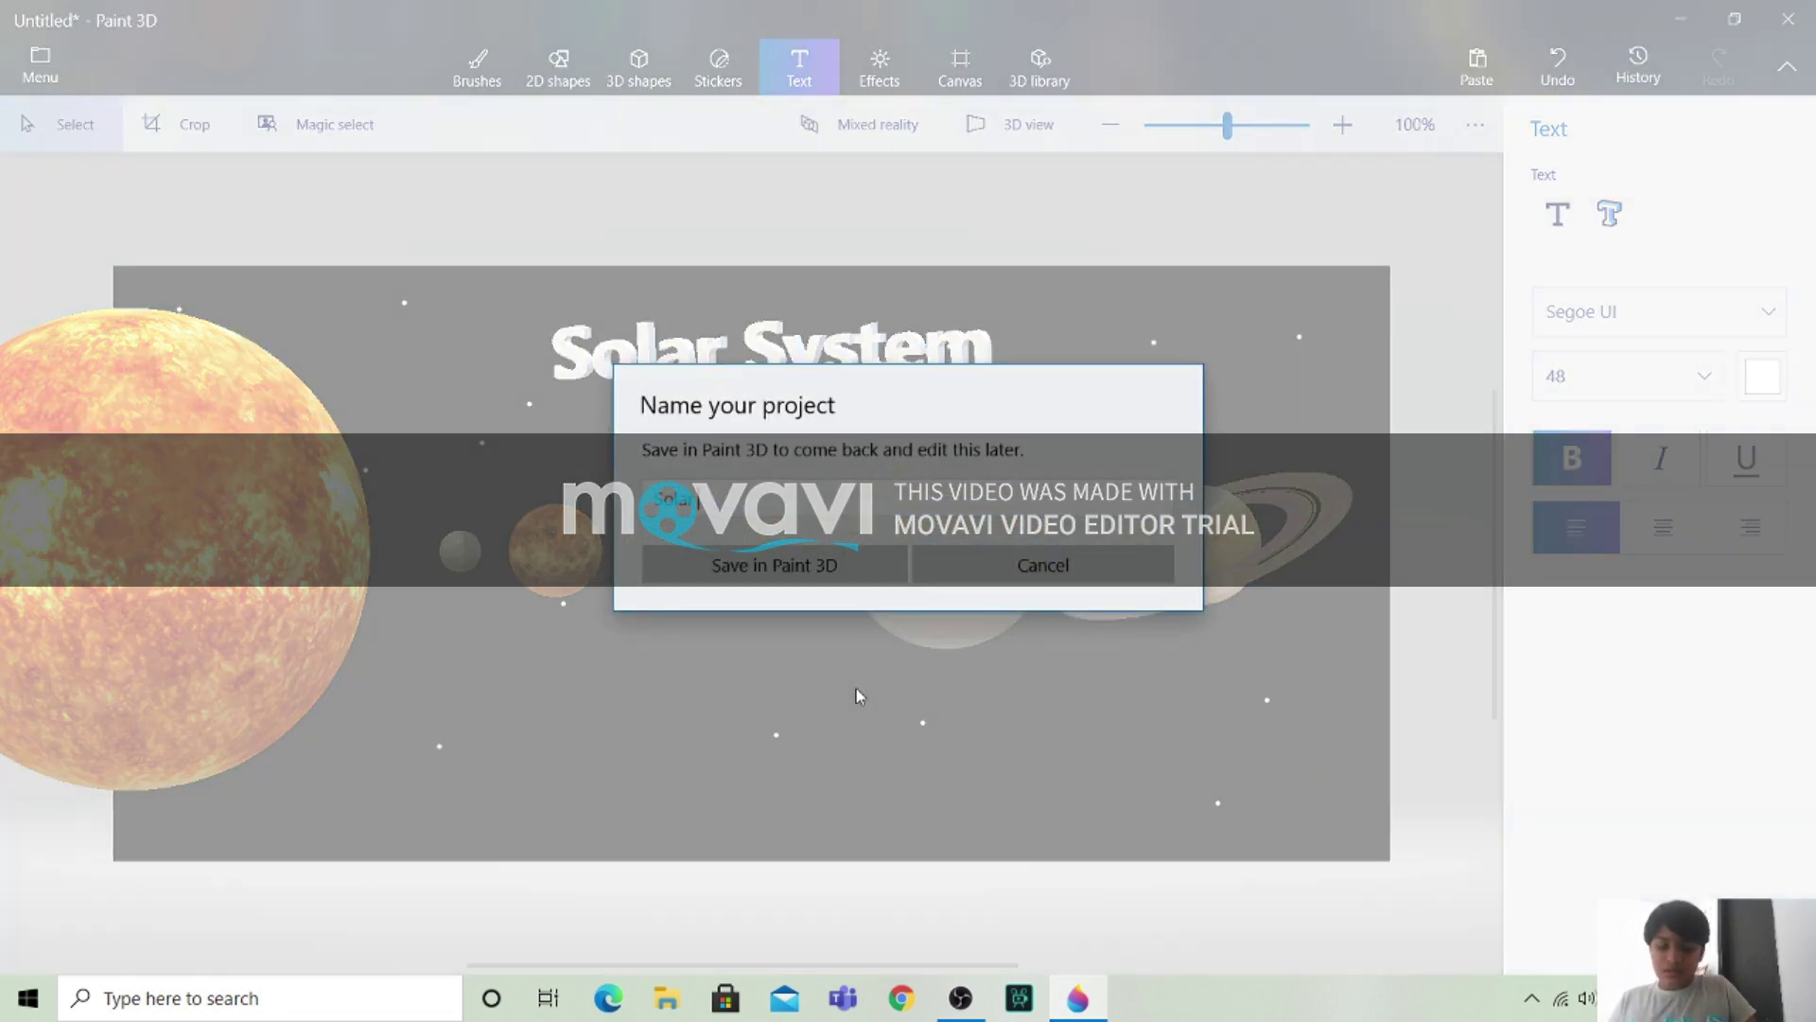
pyautogui.write(' syst')
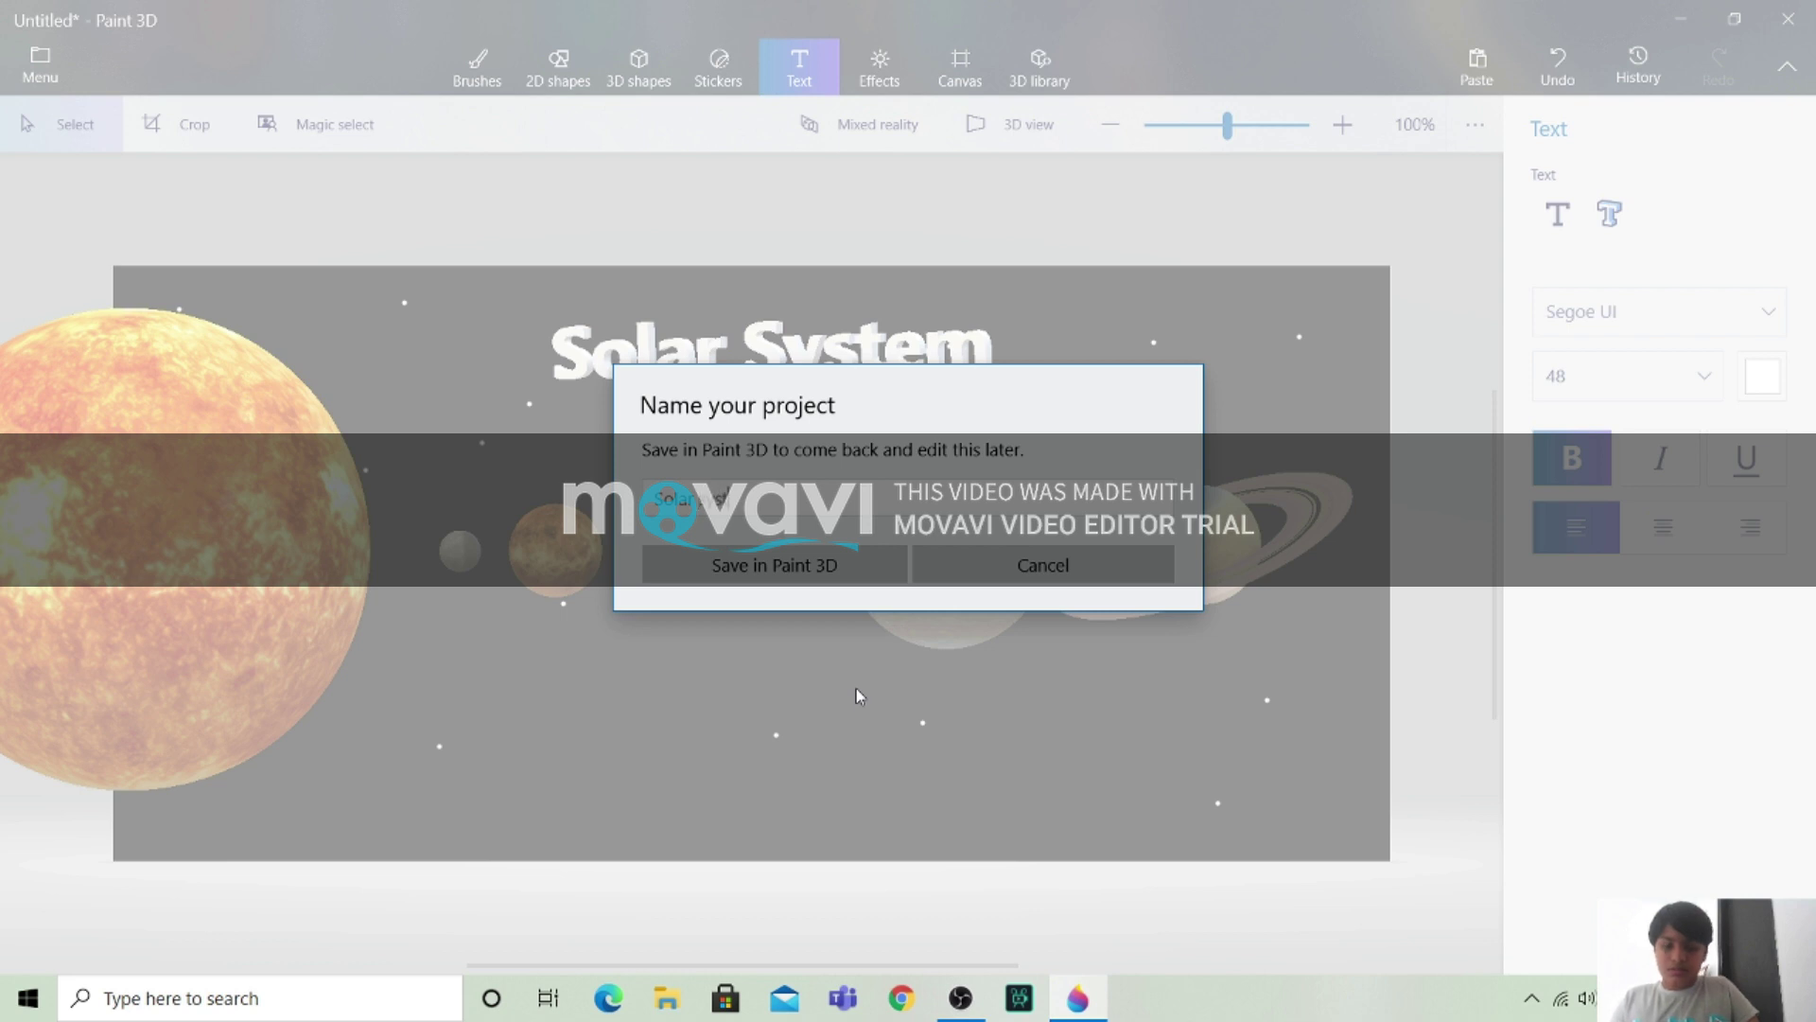
pyautogui.write('em 4')
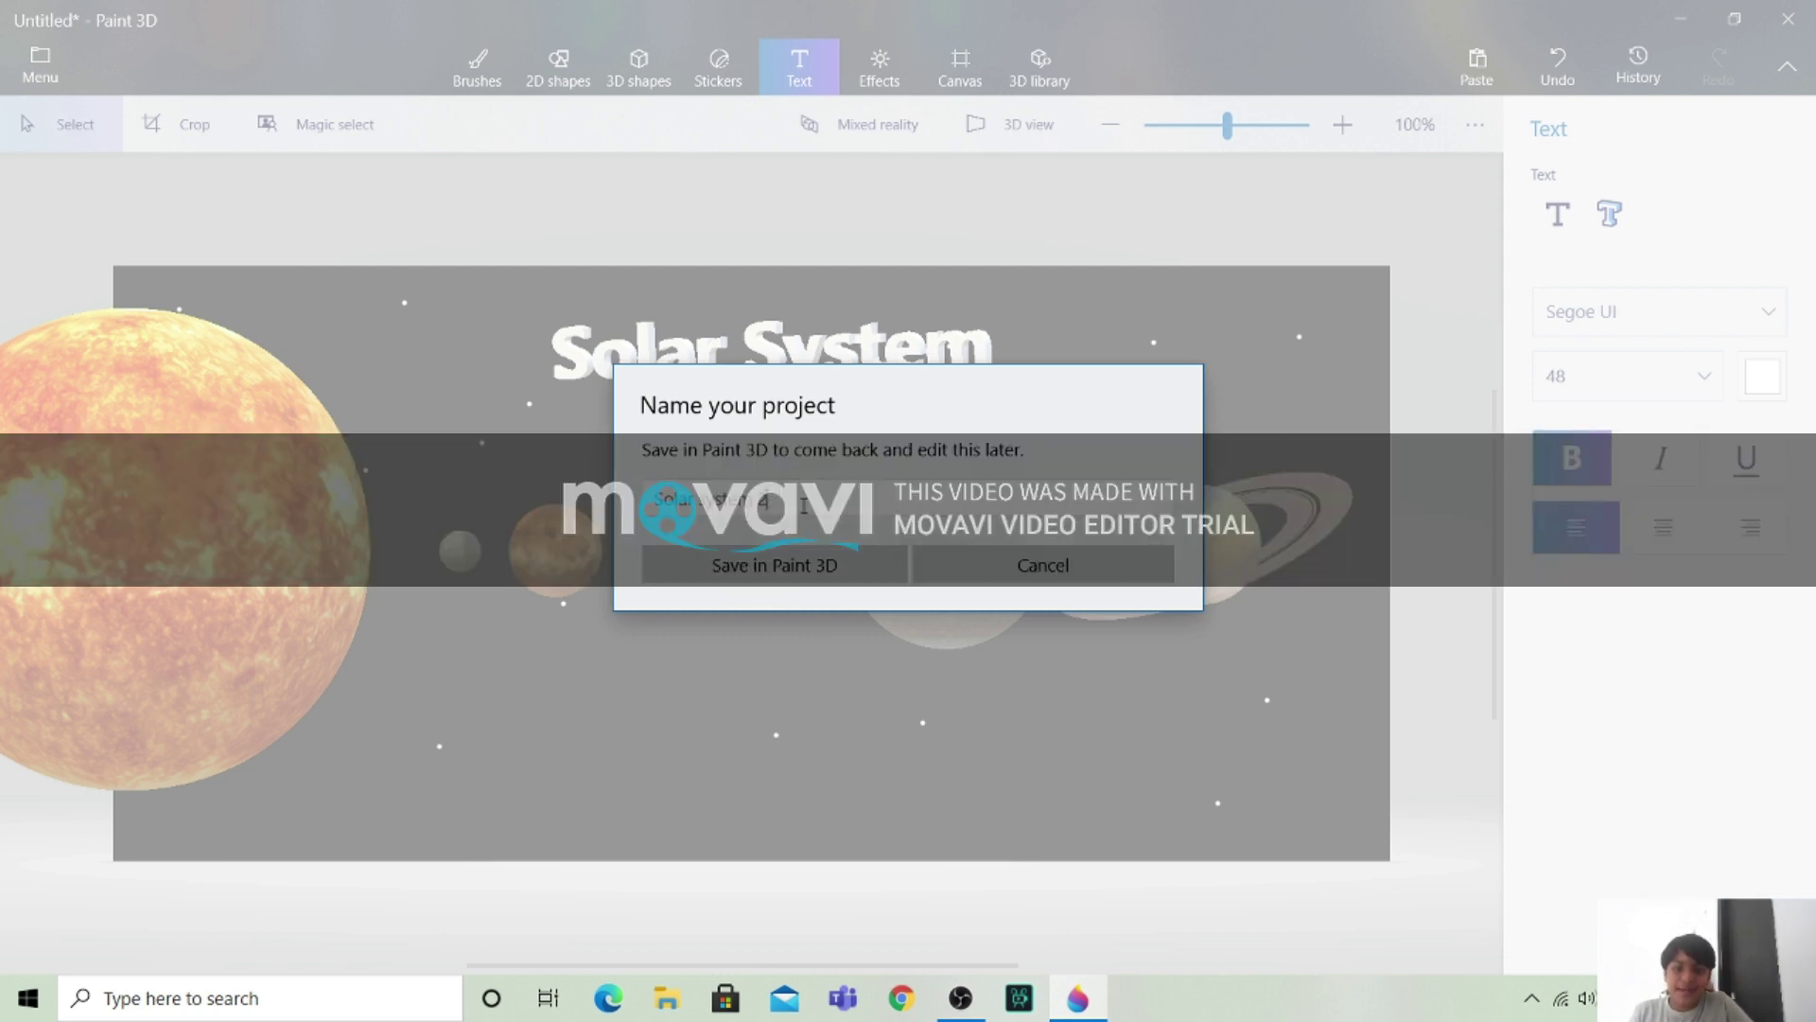
pyautogui.click(801, 568)
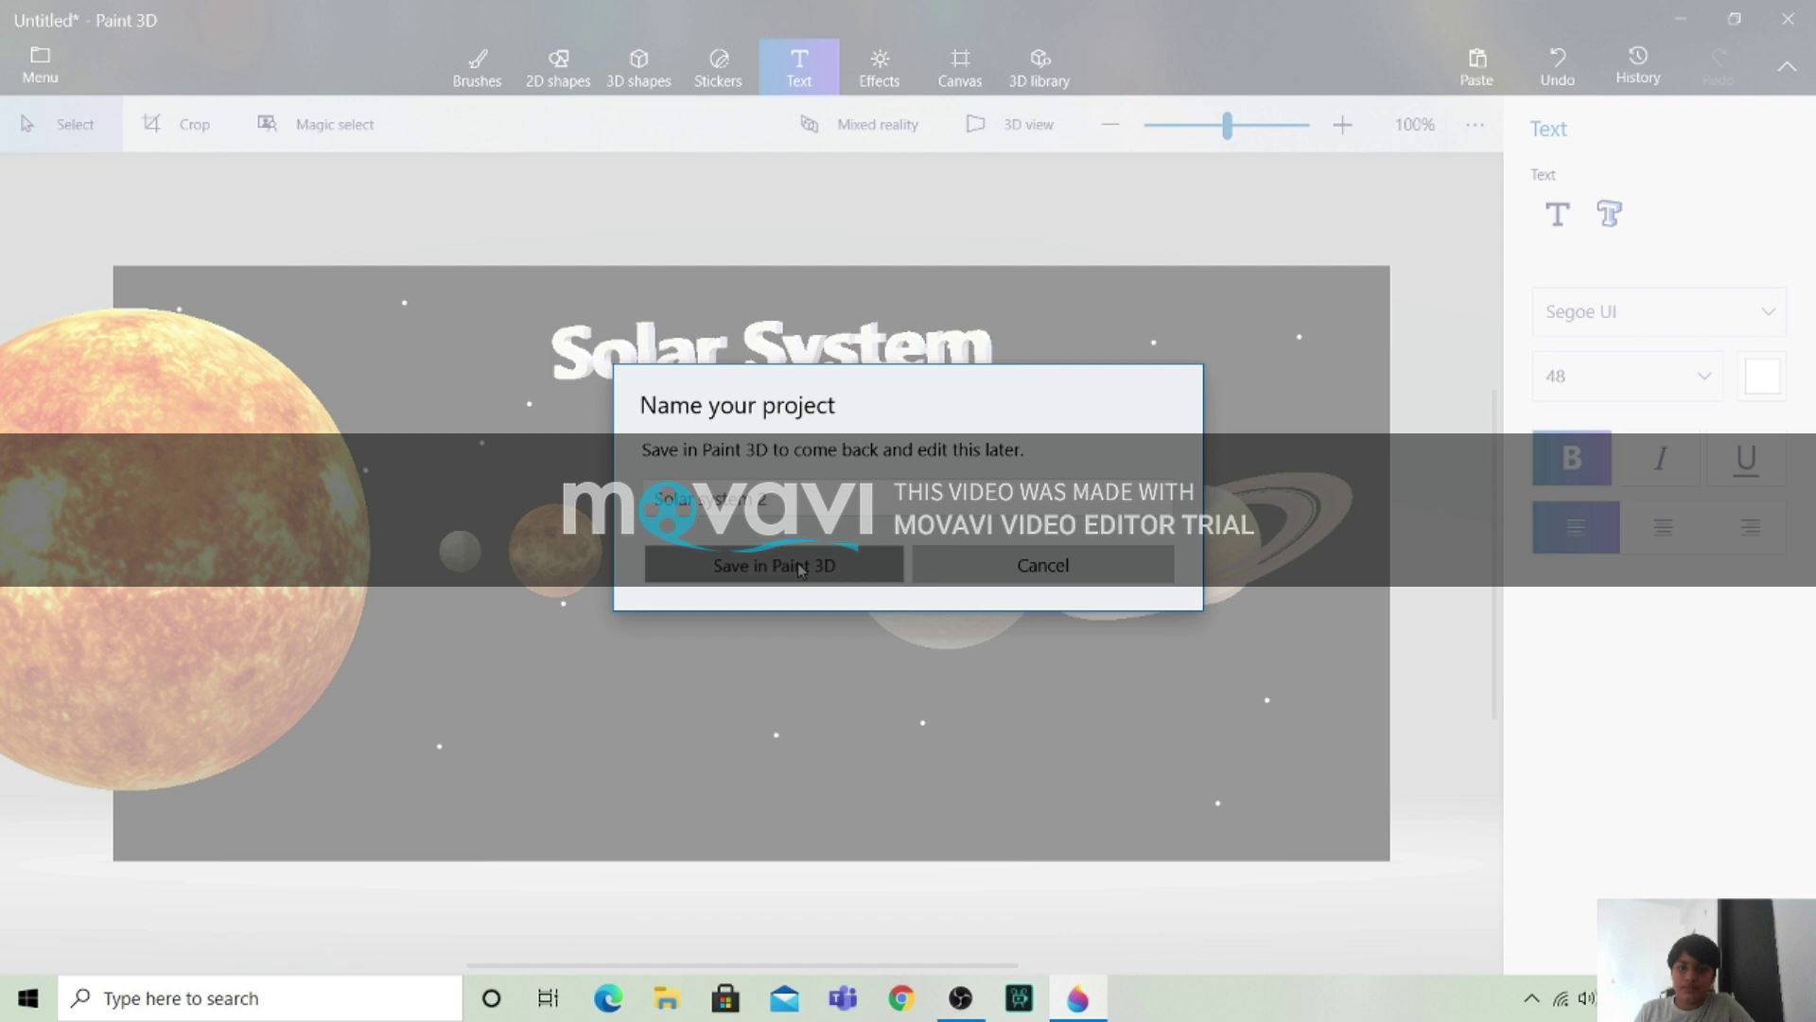
pyautogui.click(799, 565)
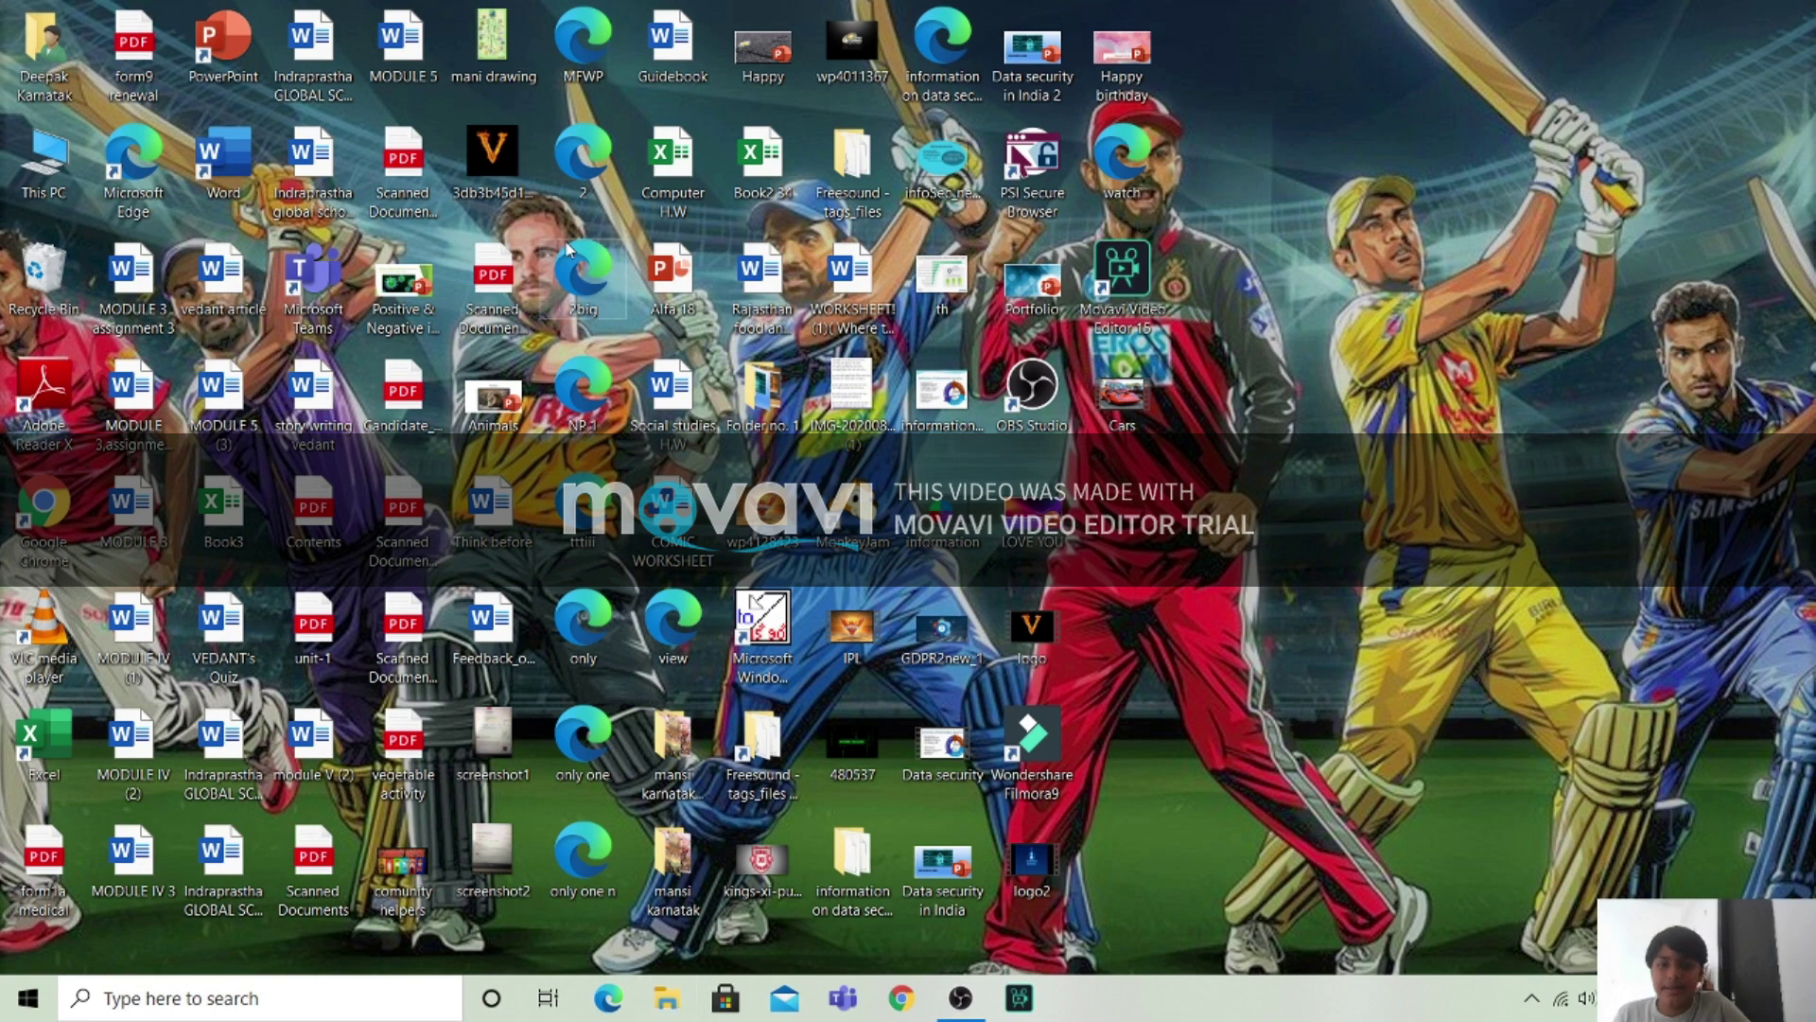
# Open the recent "Solar system" file from File Explorer in 3D Viewer and turn the model to view it from the front.
pyautogui.press('super+e')
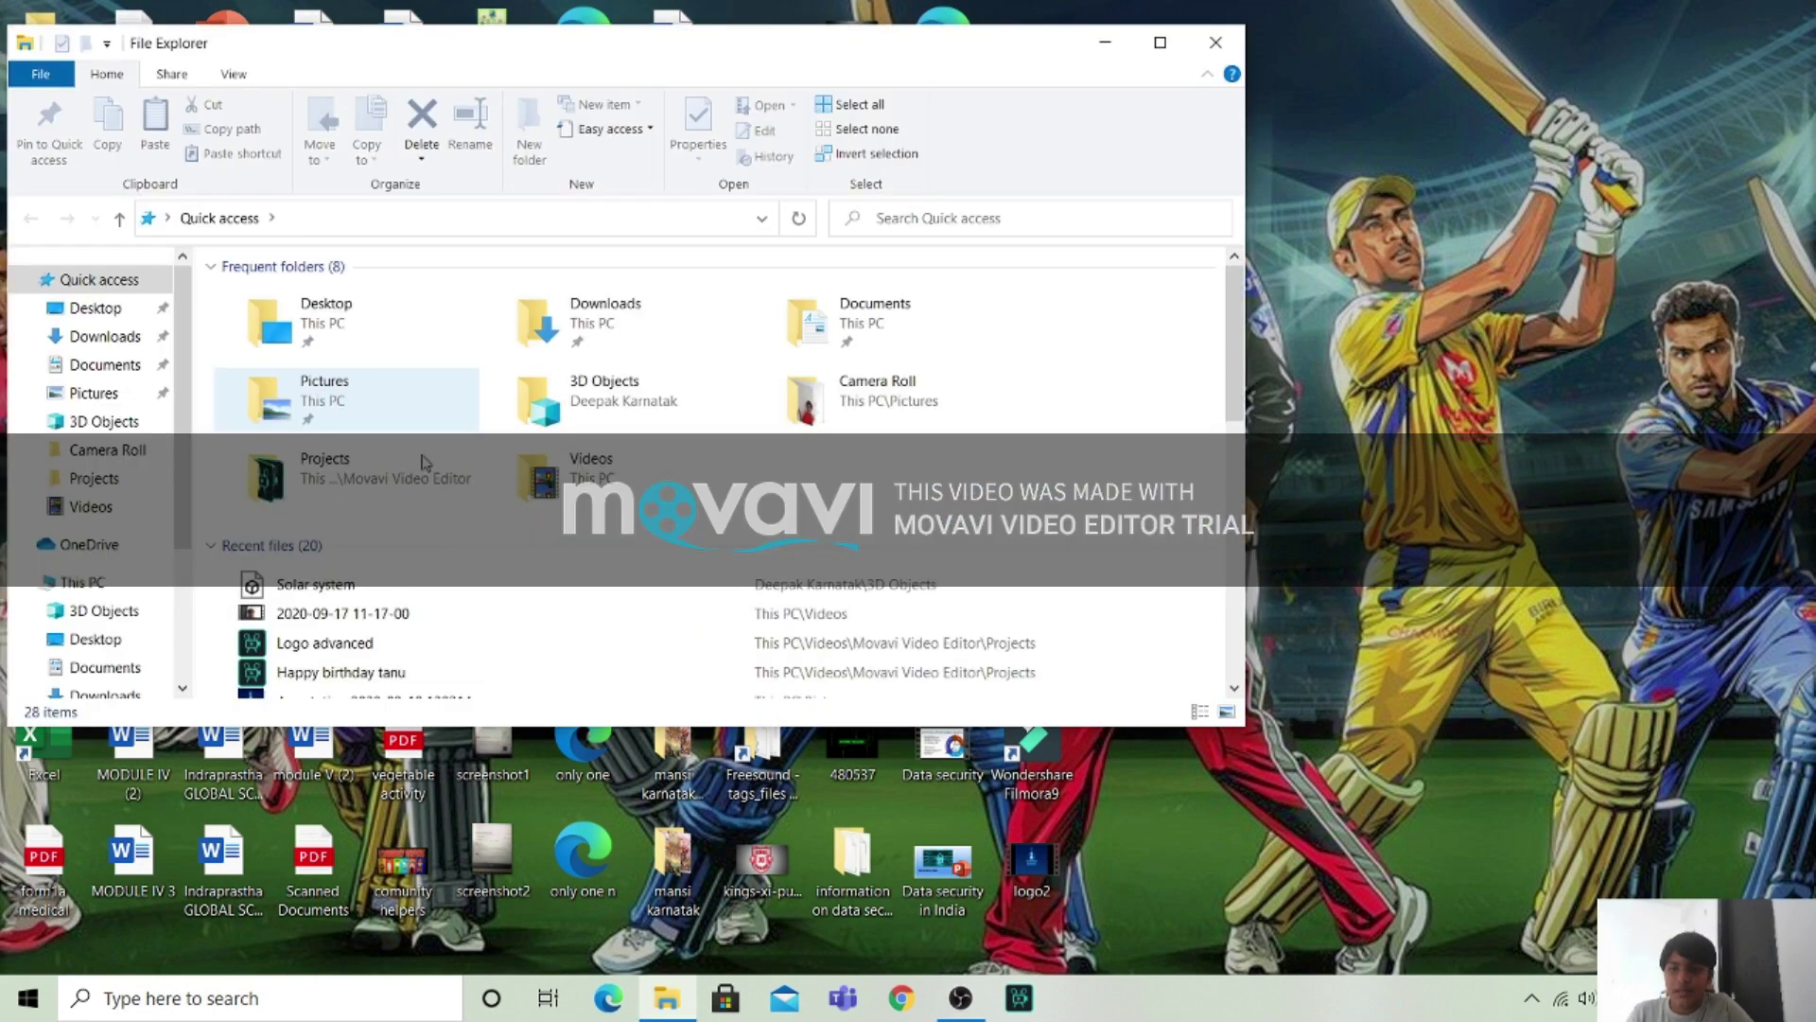
pyautogui.doubleClick(487, 592)
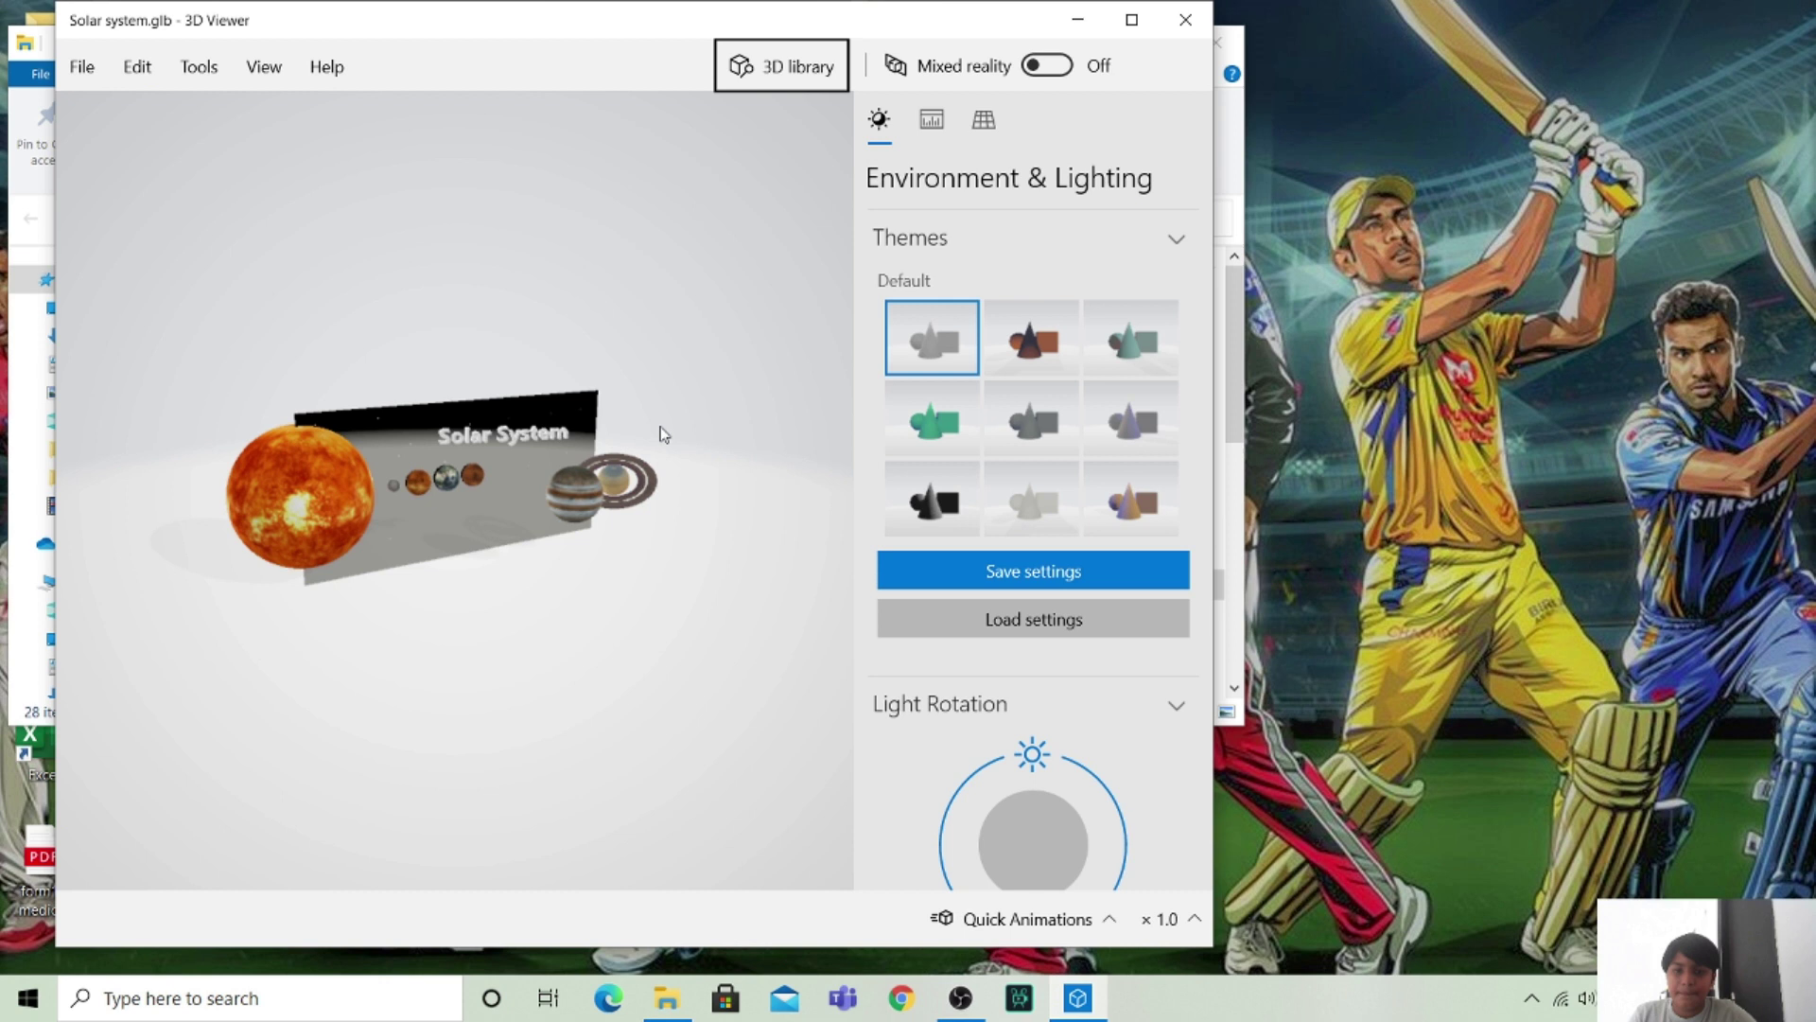
pyautogui.moveTo(662, 435); pyautogui.dragTo(535, 431)
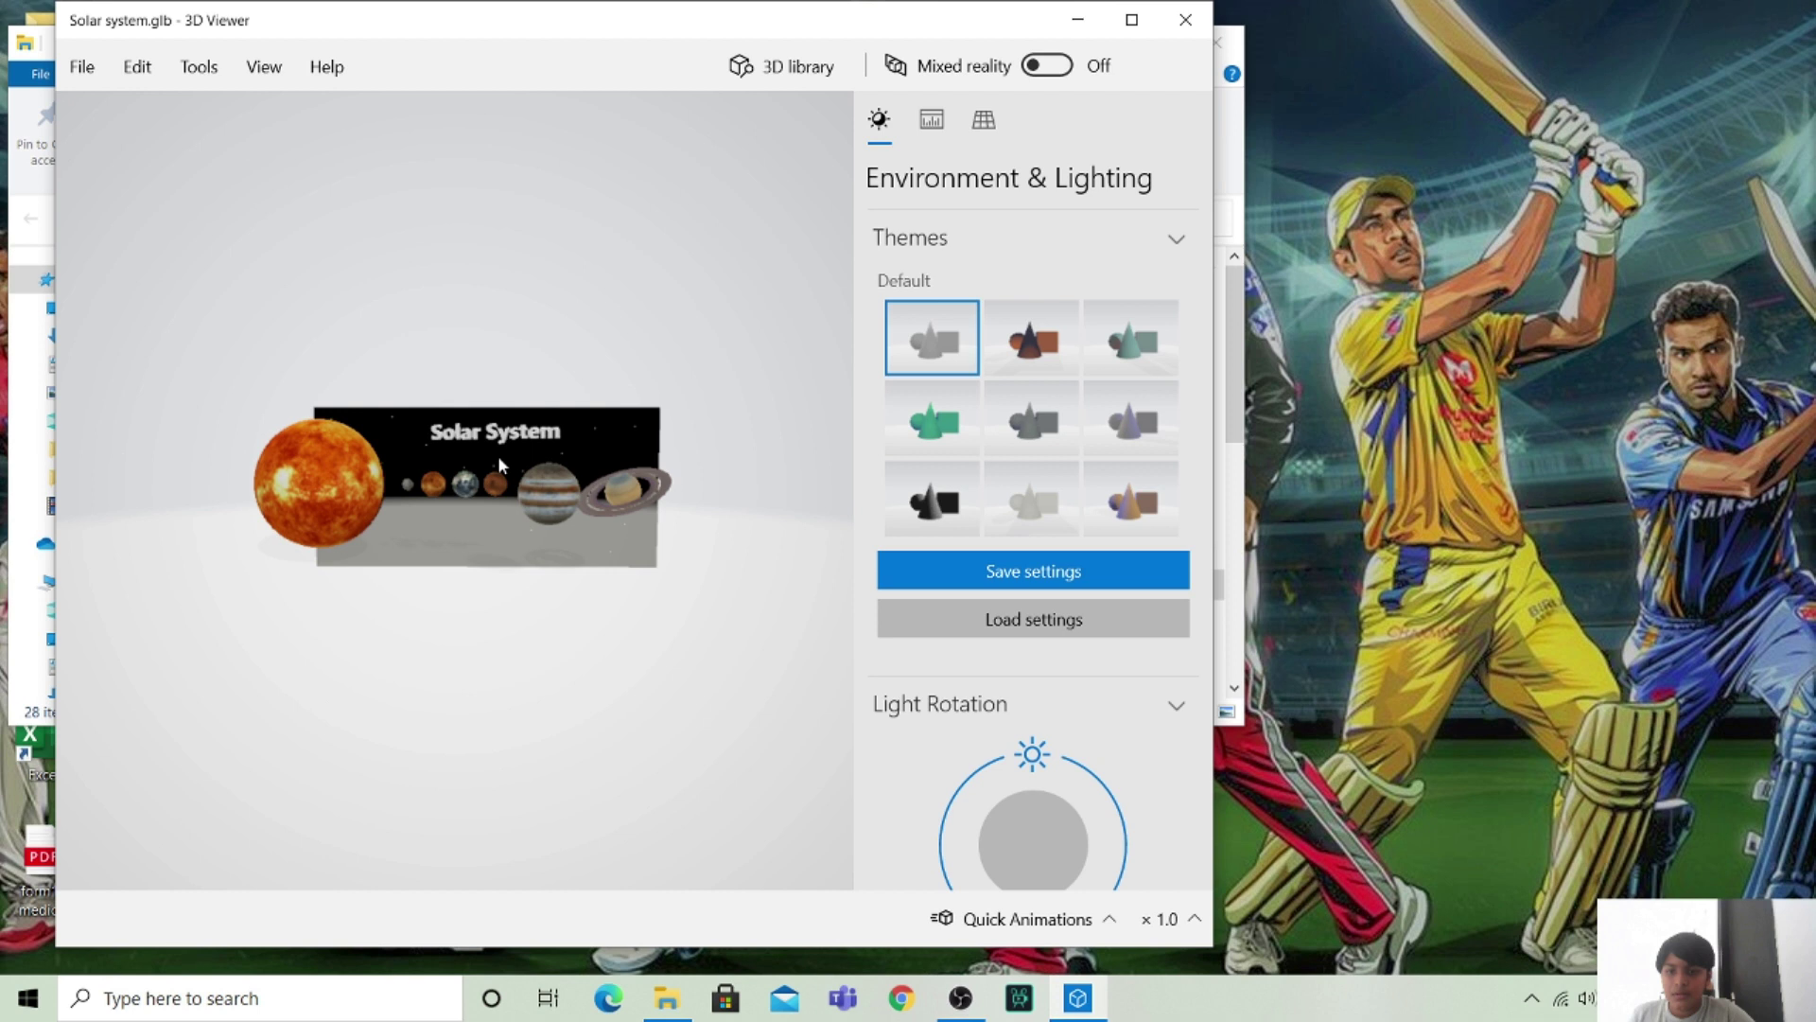
pyautogui.moveTo(497, 456)
pyautogui.mouseDown()
pyautogui.moveTo(532, 488)
pyautogui.moveTo(477, 478)
pyautogui.mouseUp()
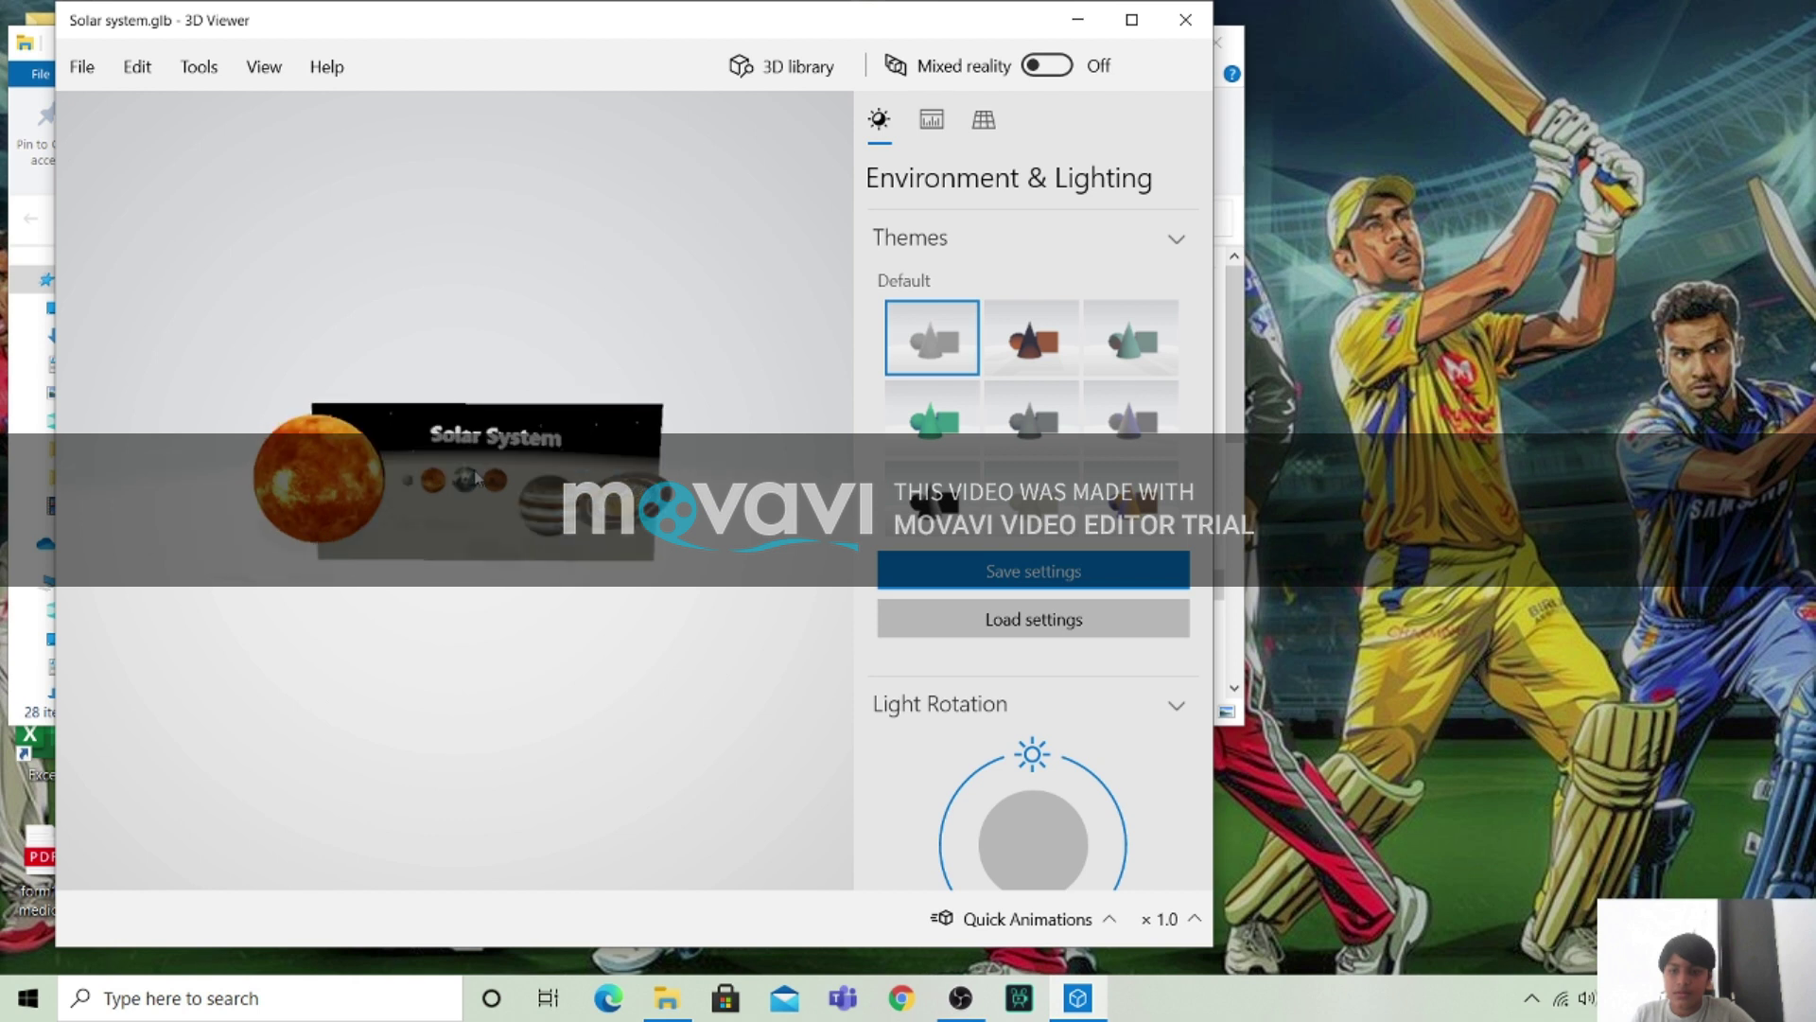